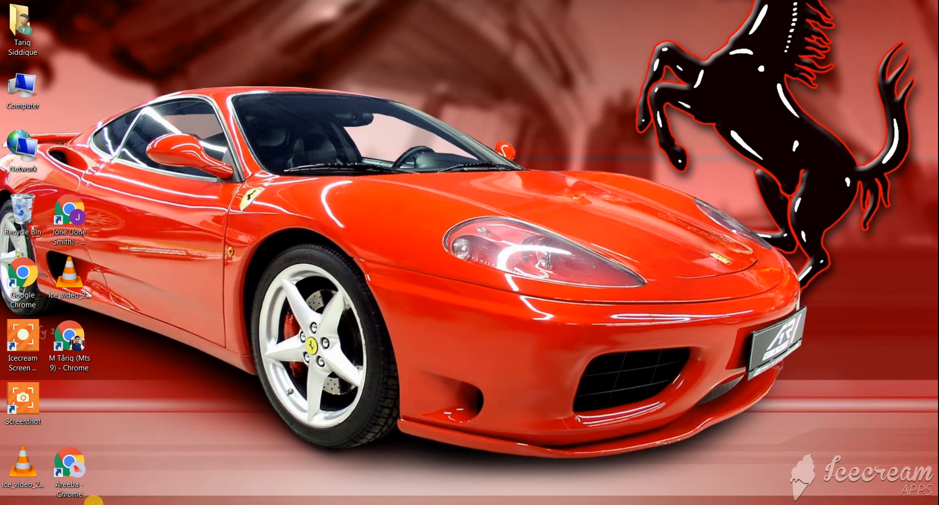
# - Switch to the Fiverr new gig form in Chrome and start editing the gig title
pyautogui.click(85, 504)
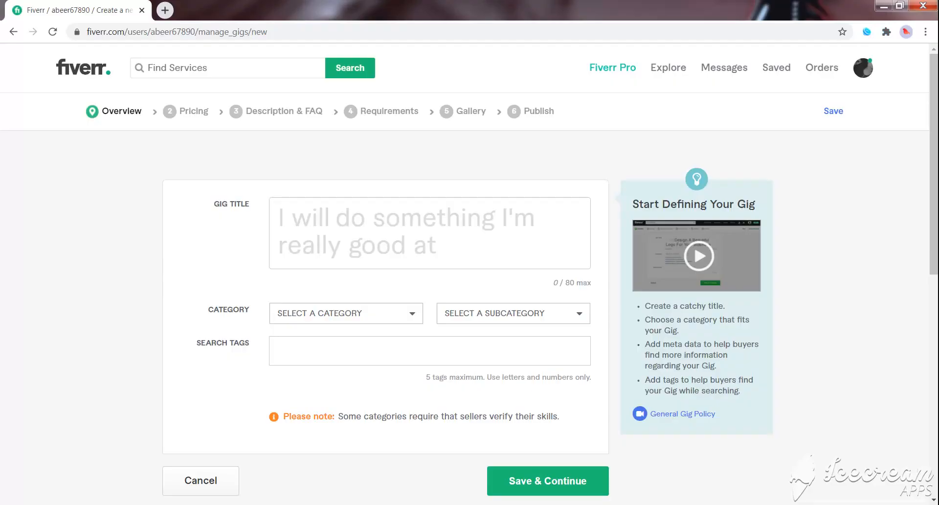
pyautogui.click(316, 222)
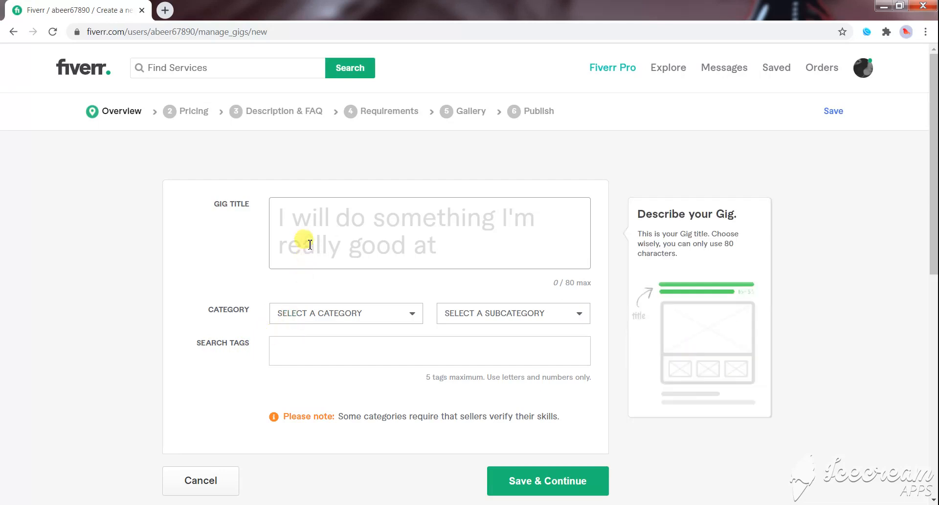
pyautogui.click(313, 224)
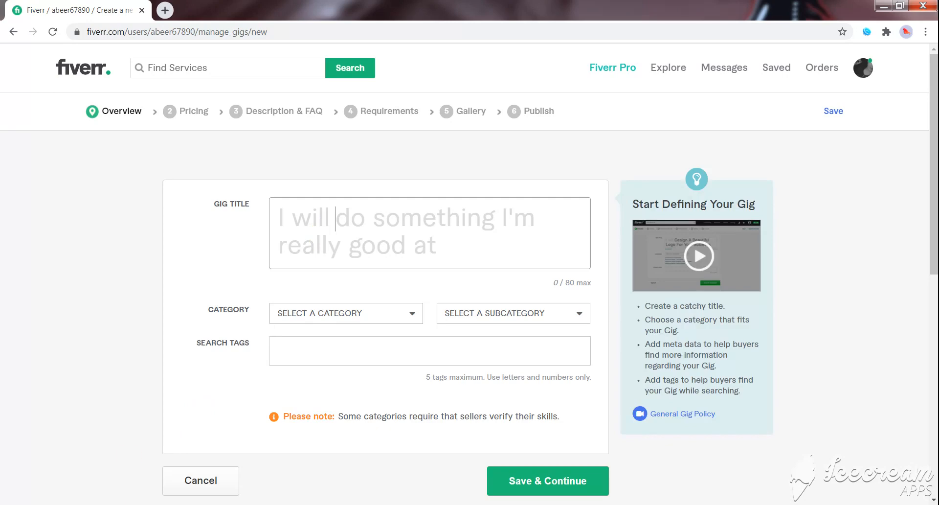
# - Copy the "I will provide Seo optimized article service" sentence from the Word gig content document into the Fiverr gig title
pyautogui.click(263, 451)
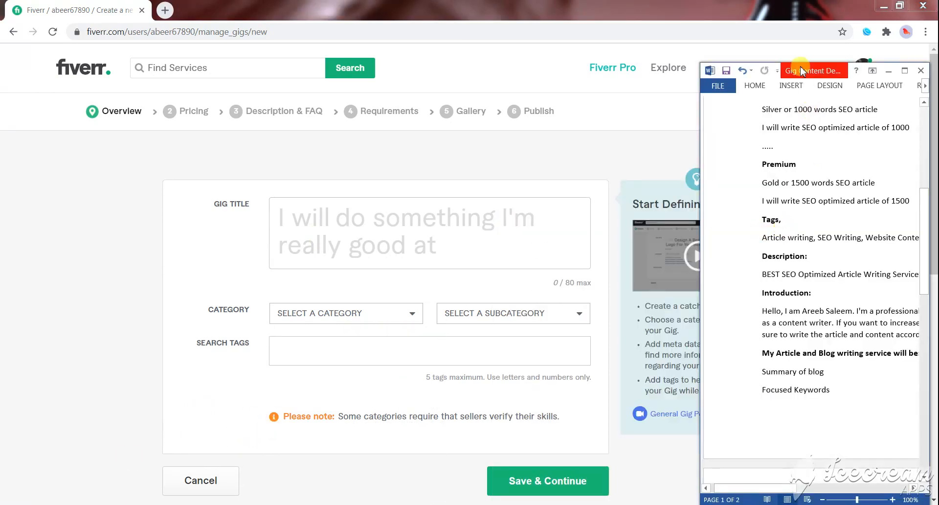
pyautogui.scroll(5, 815, 168)
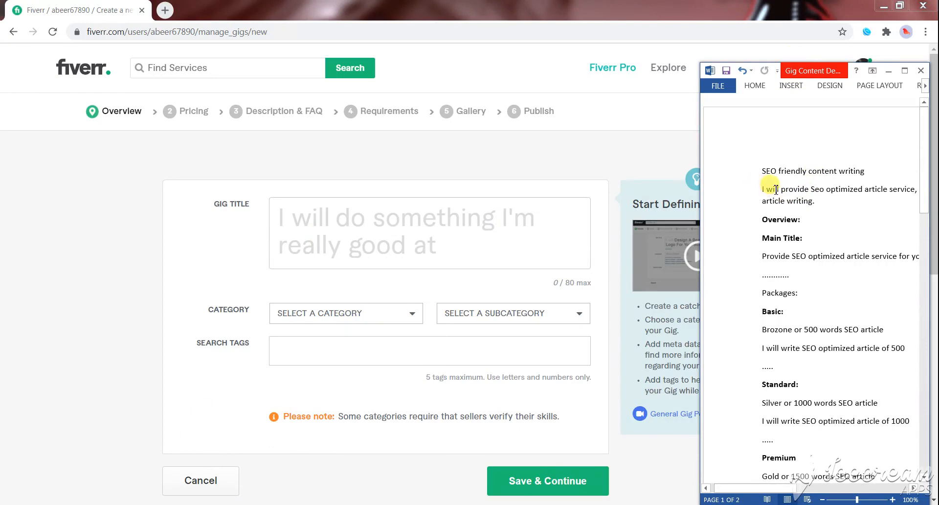
pyautogui.moveTo(762, 189); pyautogui.dragTo(811, 200)
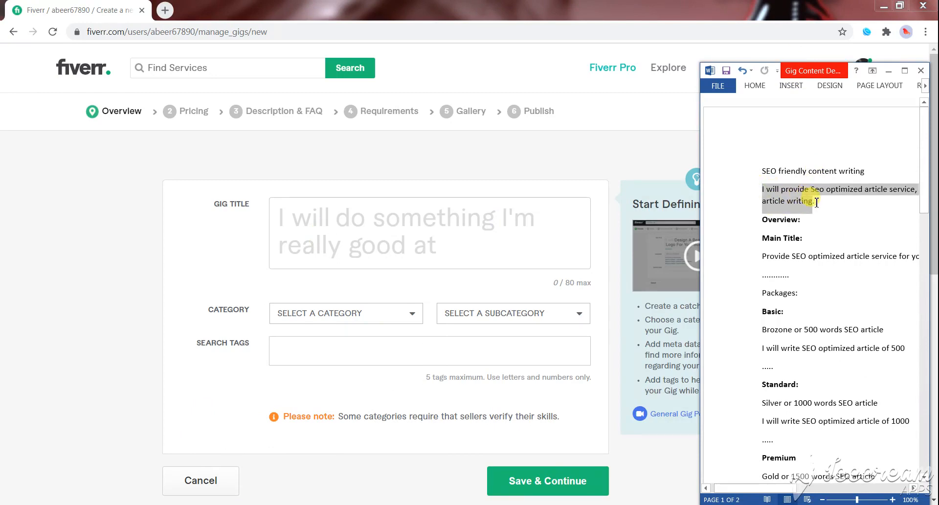
pyautogui.hotkey('ctrl', 'c')
pyautogui.click(478, 211)
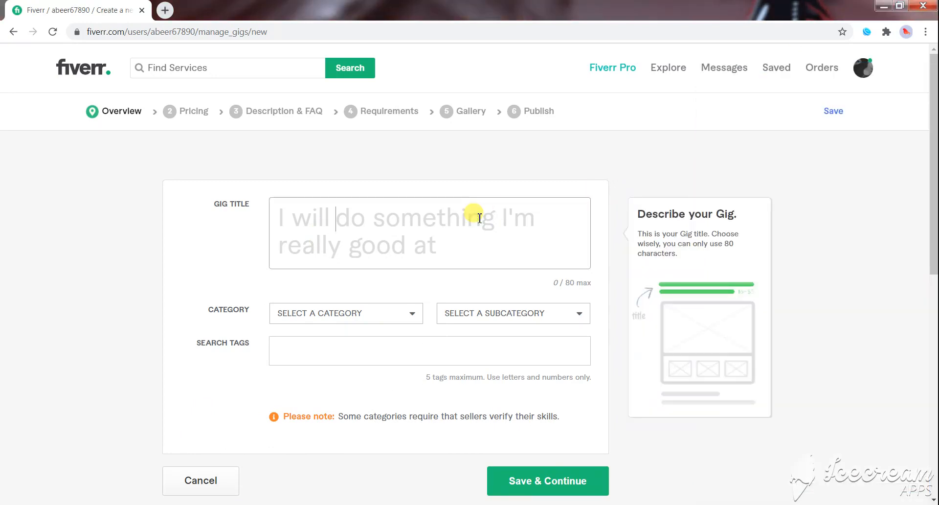
pyautogui.hotkey('ctrl', 'v')
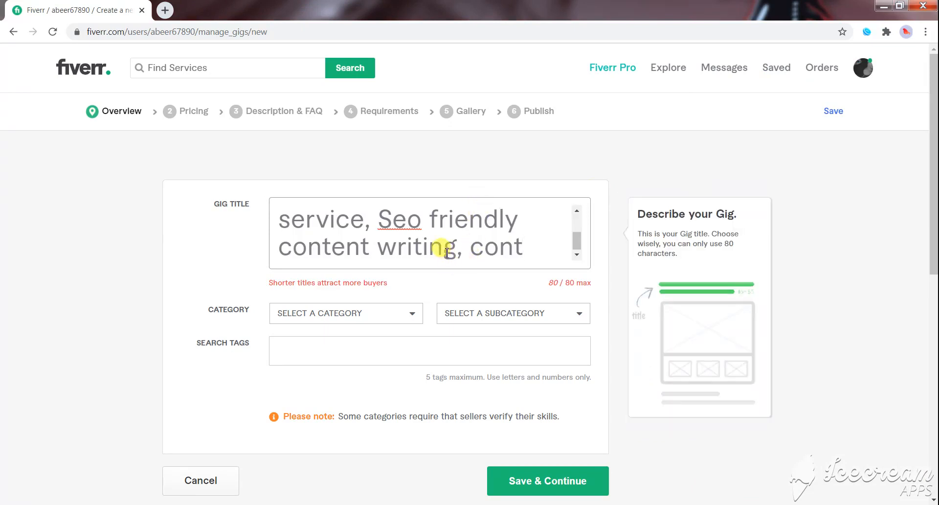
# - Capitalise the first "Seo" as "SEO" and "optimized" as "Optimized" in the gig title
pyautogui.scroll(1, 441, 247)
pyautogui.scroll(2, 437, 244)
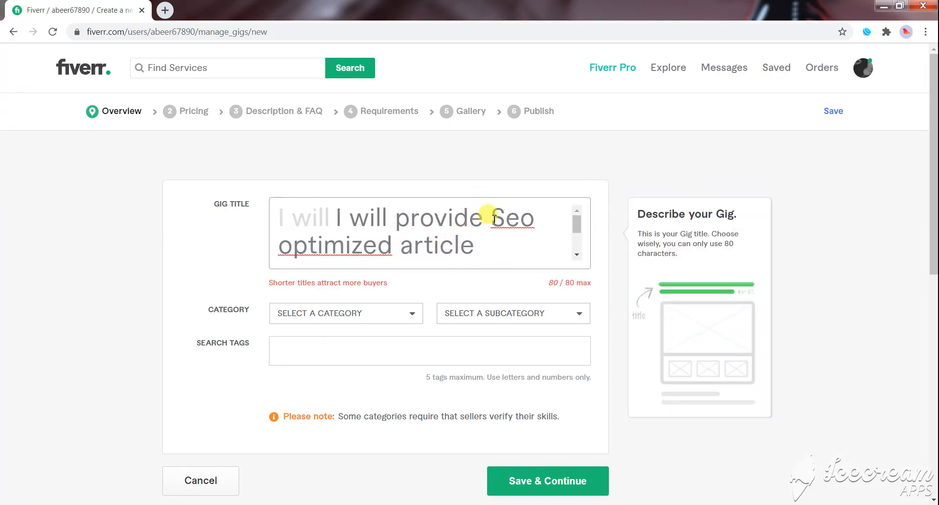
pyautogui.click(536, 221)
pyautogui.press('BackSpace')
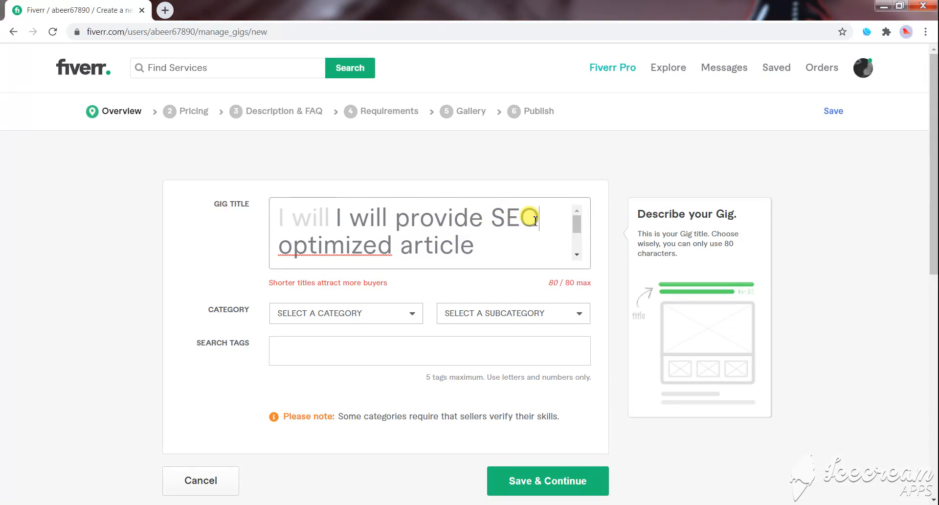
pyautogui.click(290, 243)
pyautogui.press('BackSpace')
pyautogui.write('O')
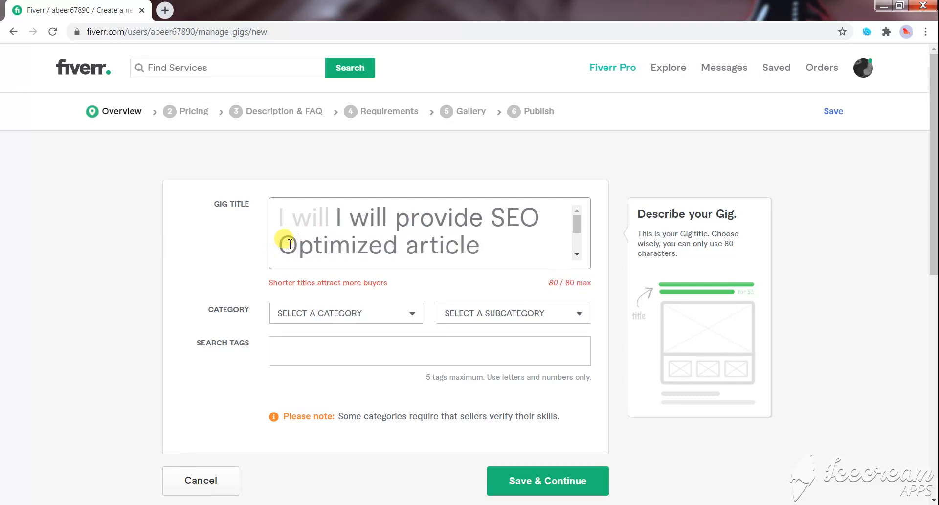
# - Replace "Optimized" in the gig title with the suggested spelling "Optimised"
pyautogui.doubleClick(363, 240)
pyautogui.rightClick(341, 244)
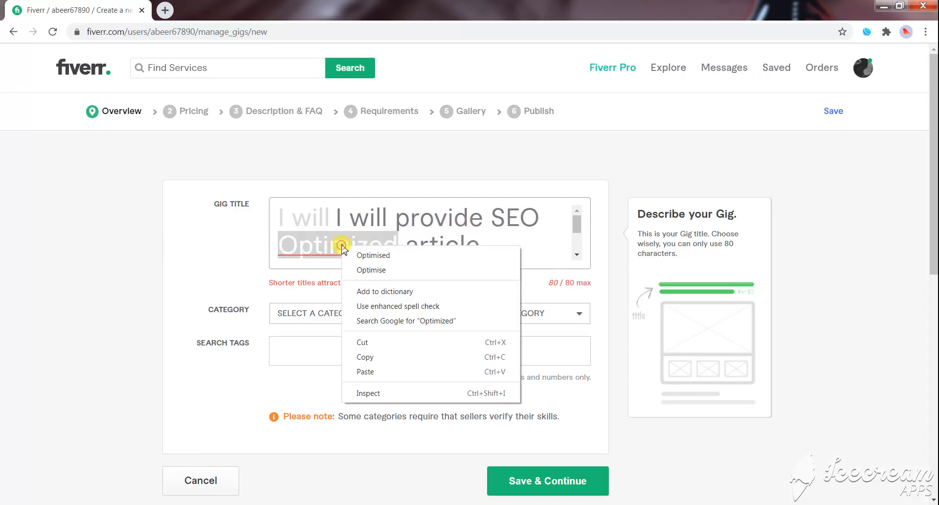
pyautogui.click(374, 255)
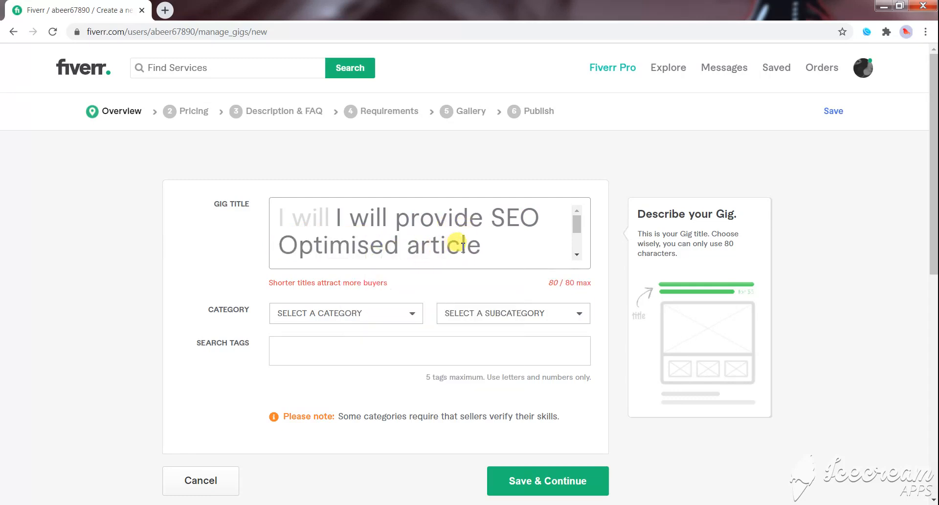
# - Change "Seo" before "friendly content writing" to "SEO" in the gig title
pyautogui.scroll(-3, 460, 235)
pyautogui.scroll(3, 477, 235)
pyautogui.scroll(-3, 392, 234)
pyautogui.rightClick(418, 219)
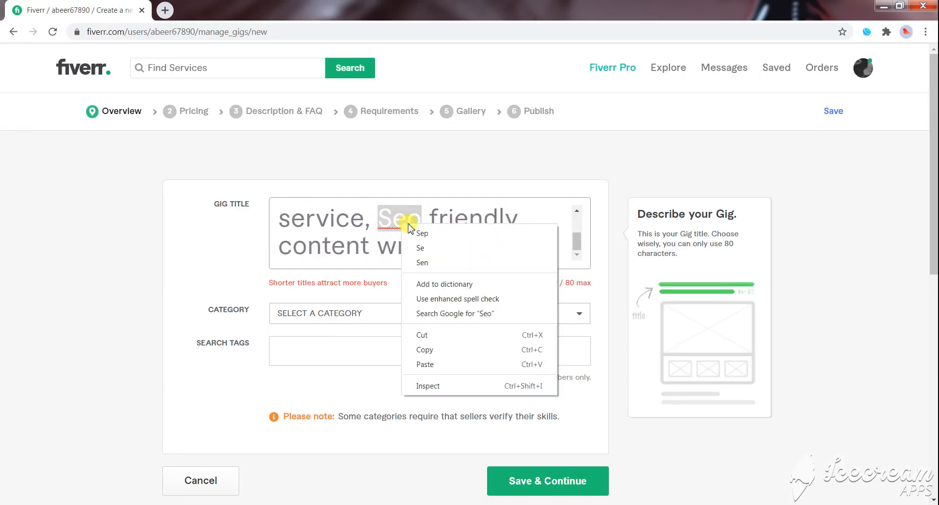
pyautogui.press('Escape')
pyautogui.click(424, 217)
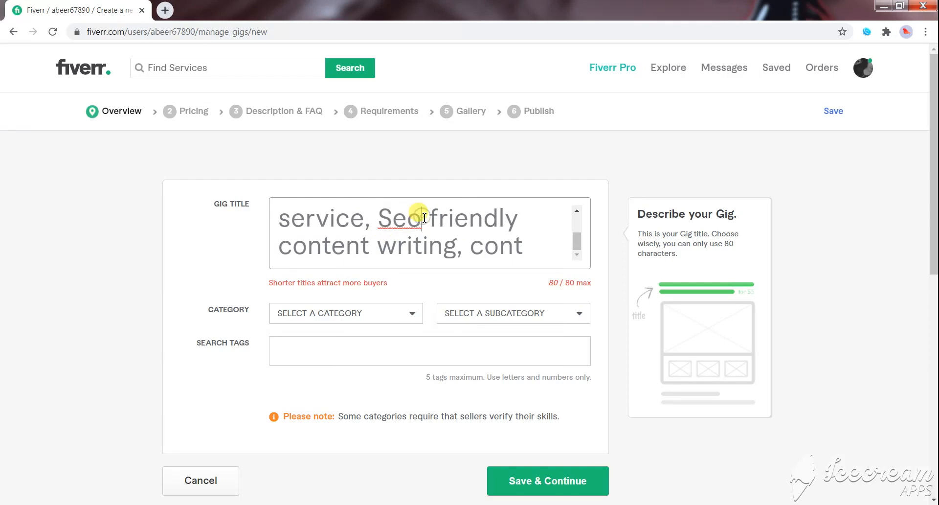
pyautogui.press('BackSpace')
pyautogui.press('BackSpace')
pyautogui.write('EO')
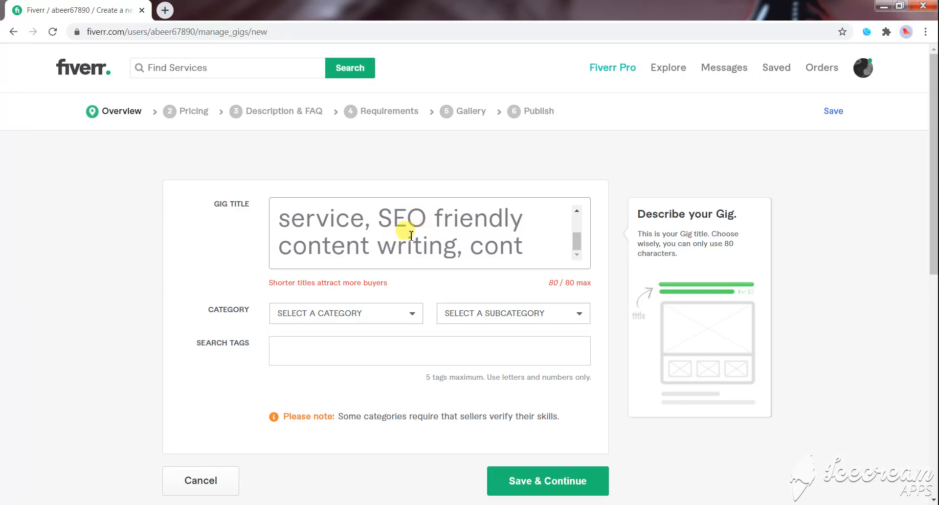
# - Remove the duplicate "I will" so the editable title text starts with "provide SEO"
pyautogui.scroll(-1, 497, 240)
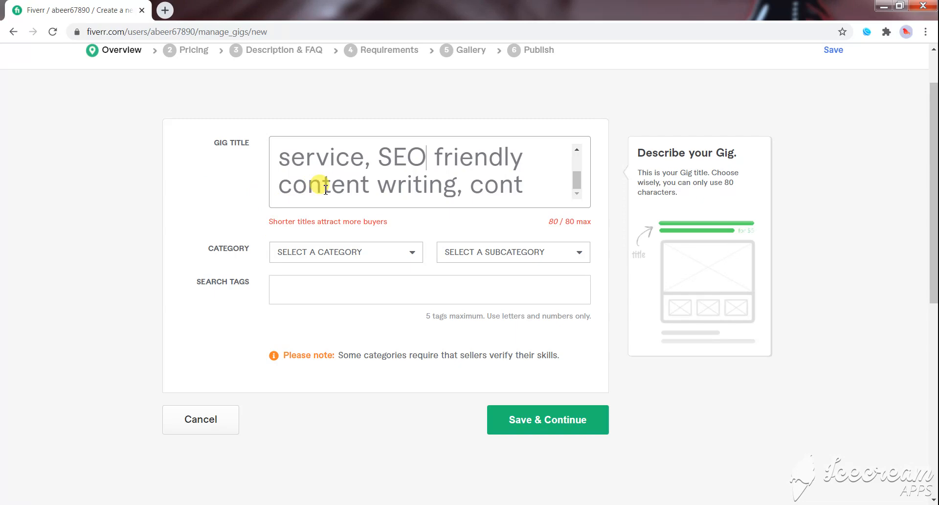
pyautogui.scroll(2, 233, 197)
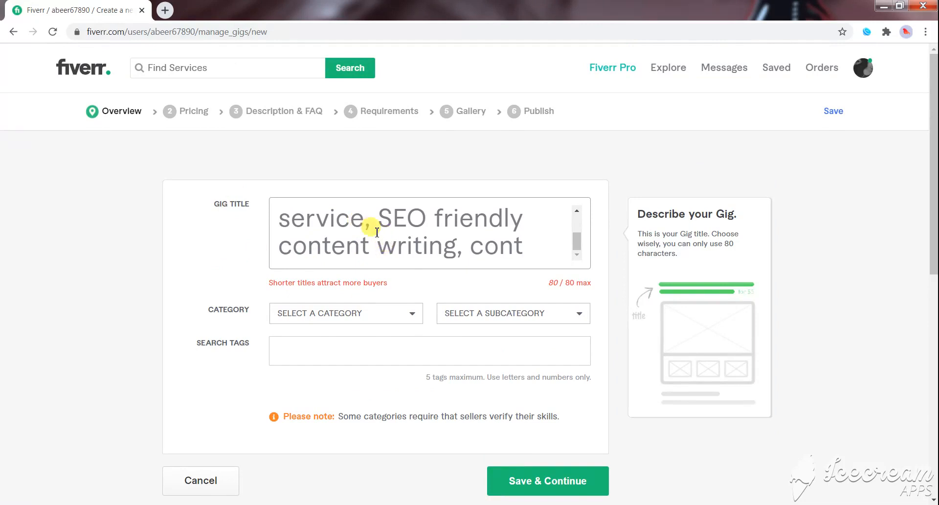
pyautogui.scroll(3, 382, 240)
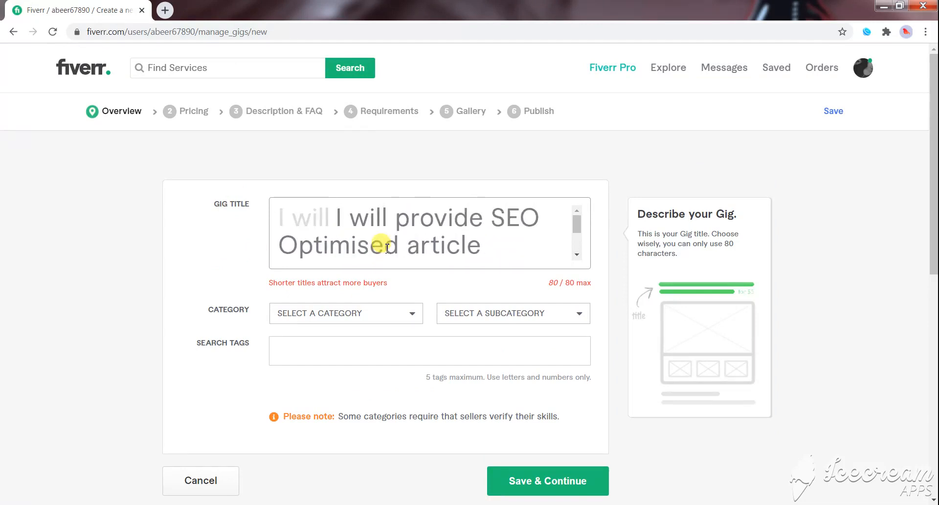
pyautogui.click(400, 217)
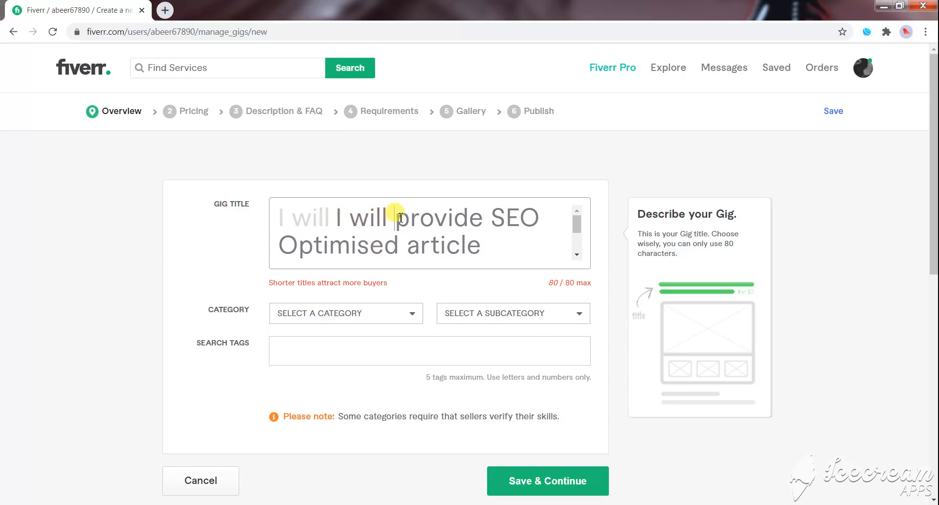
pyautogui.press('BackSpace')
pyautogui.press('BackSpace')
pyautogui.press('BackSpace')
pyautogui.press('BackSpace')
pyautogui.press('BackSpace')
pyautogui.press('BackSpace')
pyautogui.press('BackSpace')
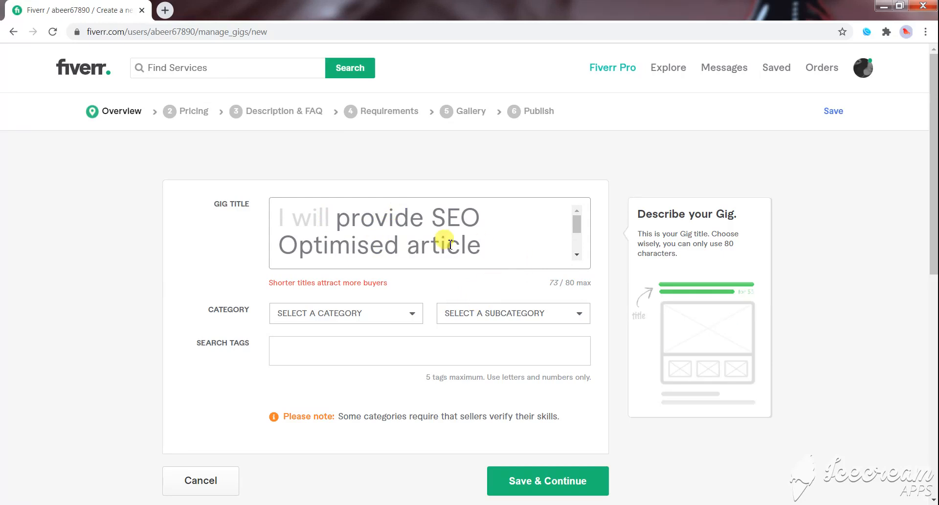
# - Change the spelling of "Optimised" in the gig title to "Optimized"
pyautogui.click(371, 248)
pyautogui.press('BackSpace')
pyautogui.write('z')
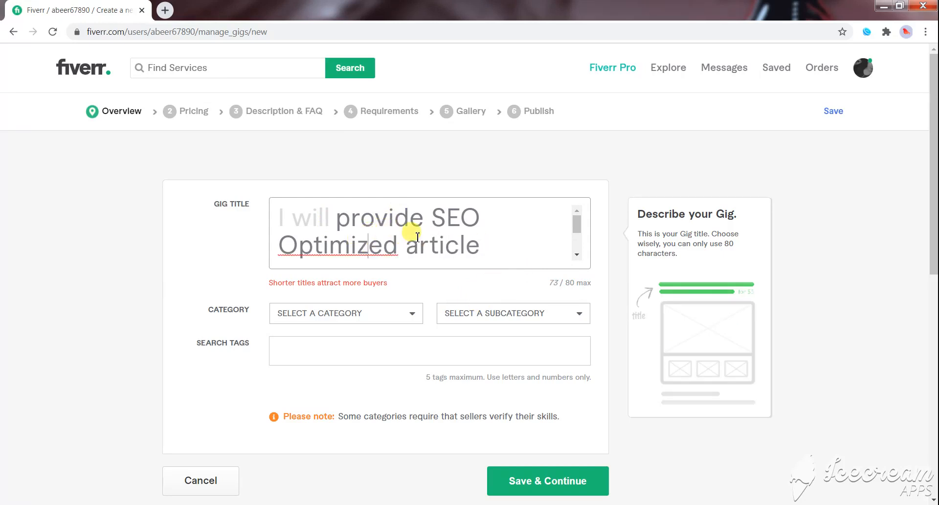
# - Set the gig category to Writing & Translation and the subcategory to Articles & Blog Posts
pyautogui.scroll(-2, 394, 222)
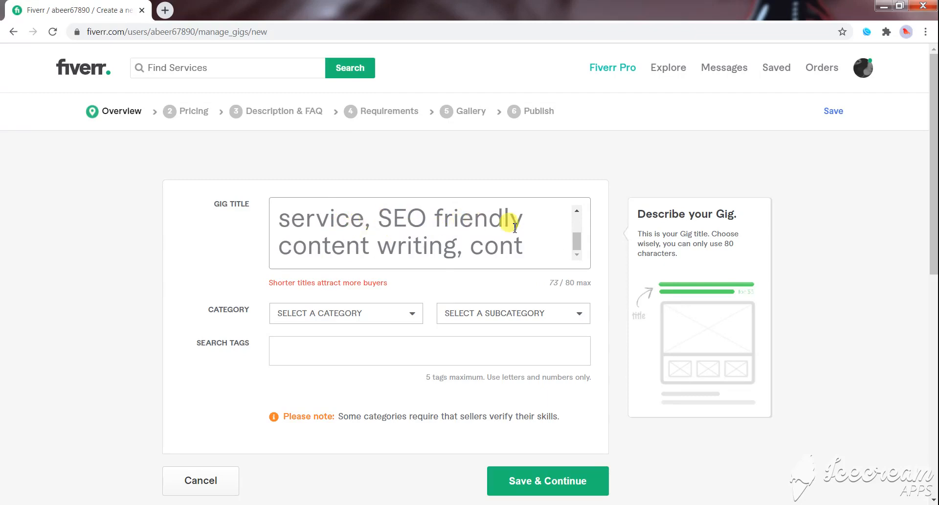
pyautogui.scroll(-3, 468, 250)
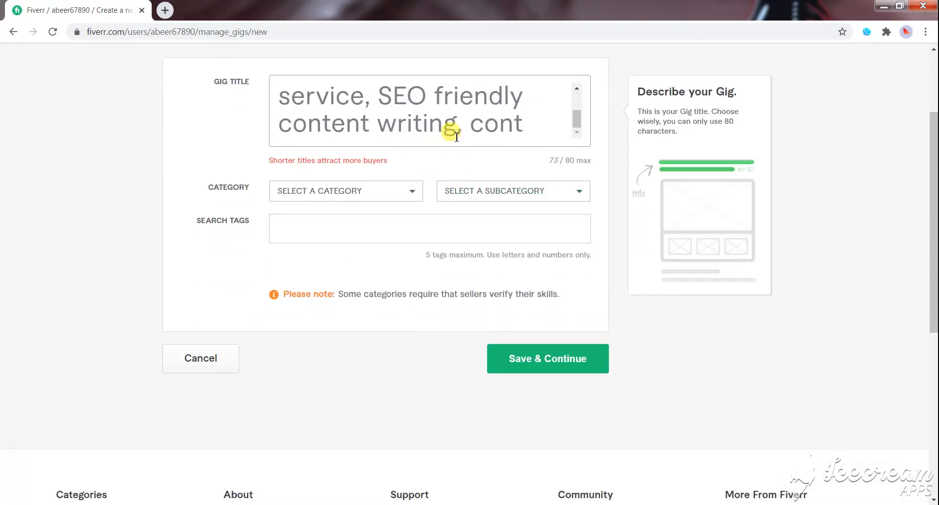
pyautogui.click(398, 192)
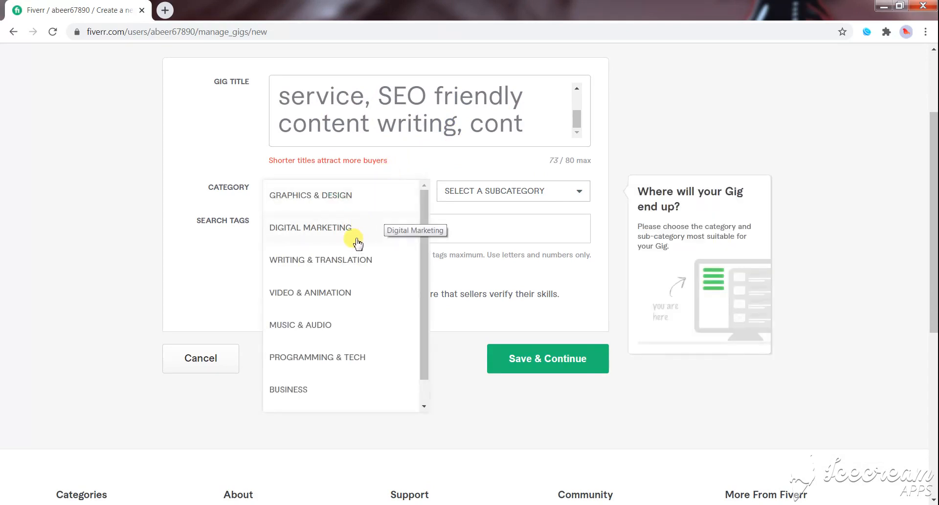
pyautogui.click(334, 265)
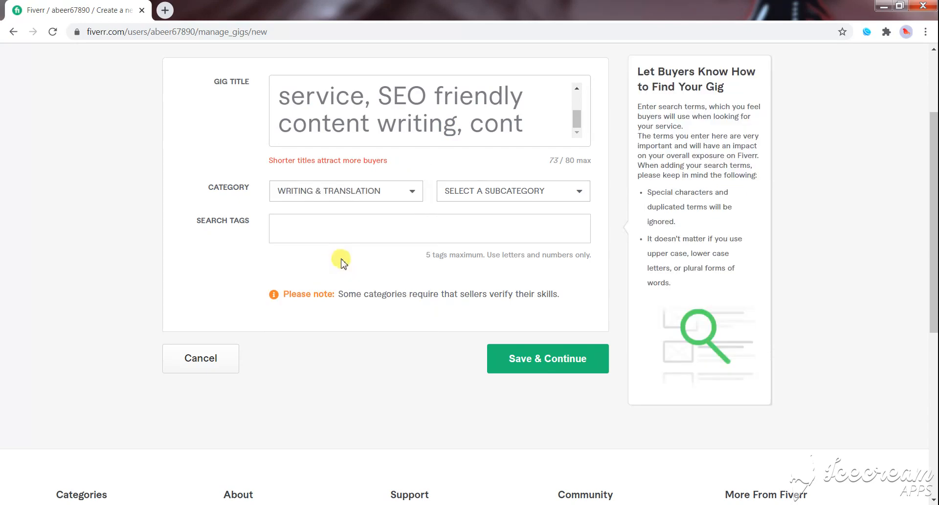
pyautogui.click(556, 196)
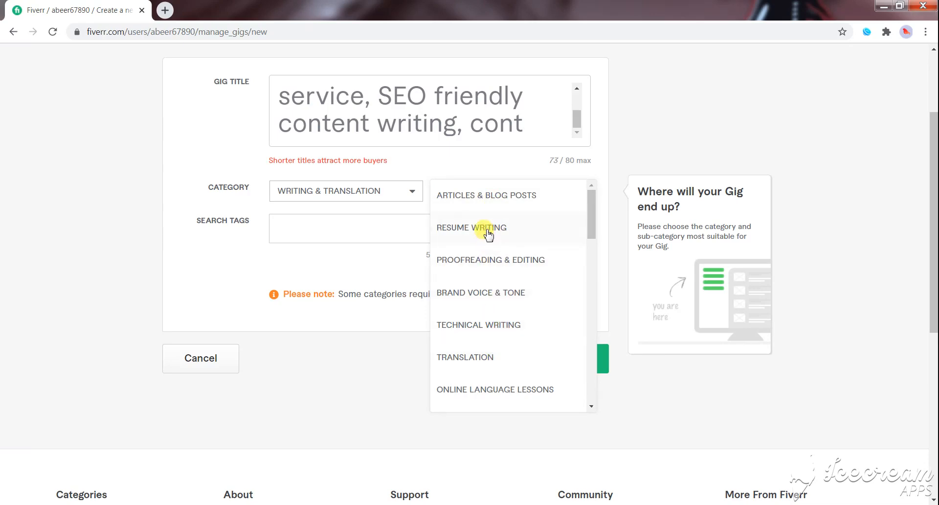
pyautogui.scroll(1, 484, 225)
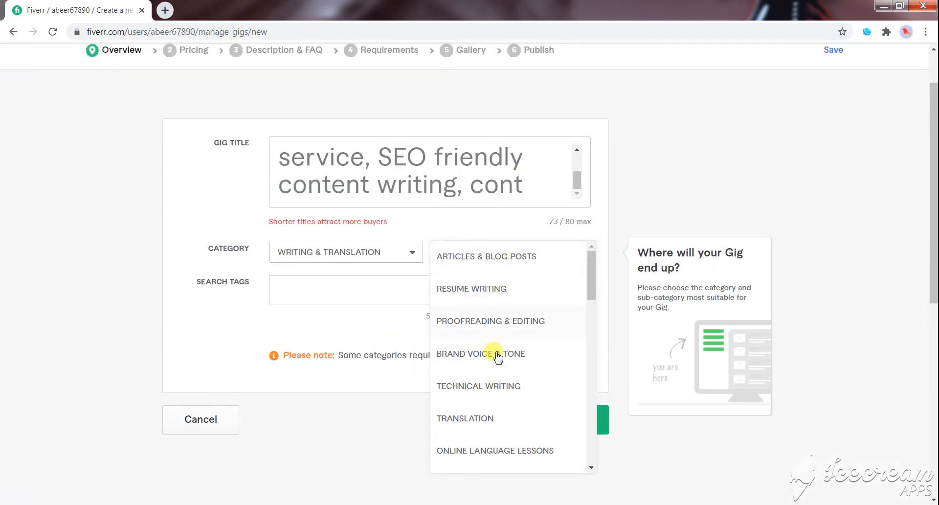
pyautogui.click(494, 257)
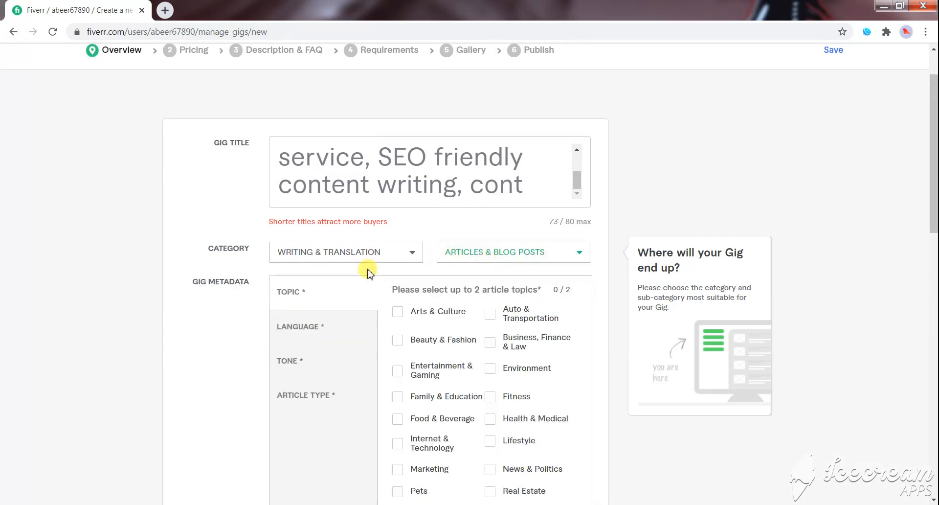
# - Select General as the article topic in the gig metadata
pyautogui.scroll(-1, 246, 318)
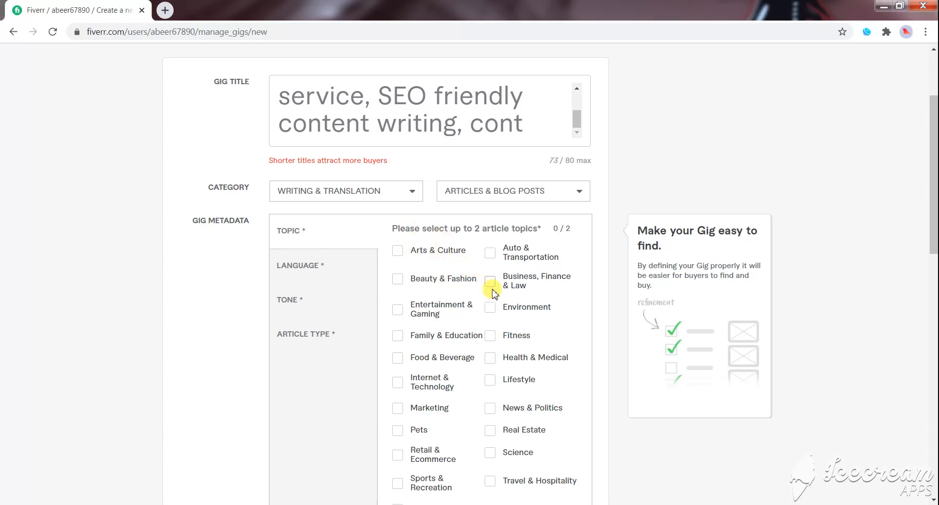
pyautogui.scroll(-1, 494, 289)
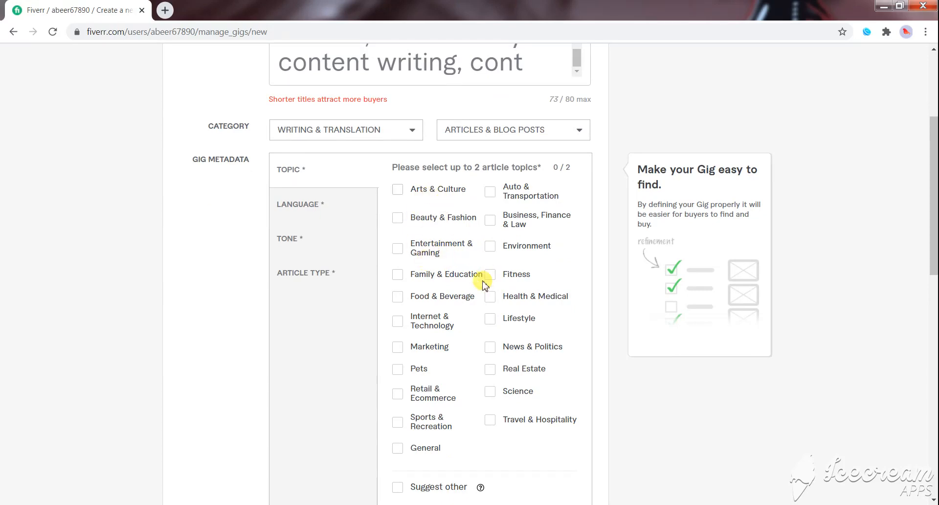
pyautogui.scroll(-1, 506, 320)
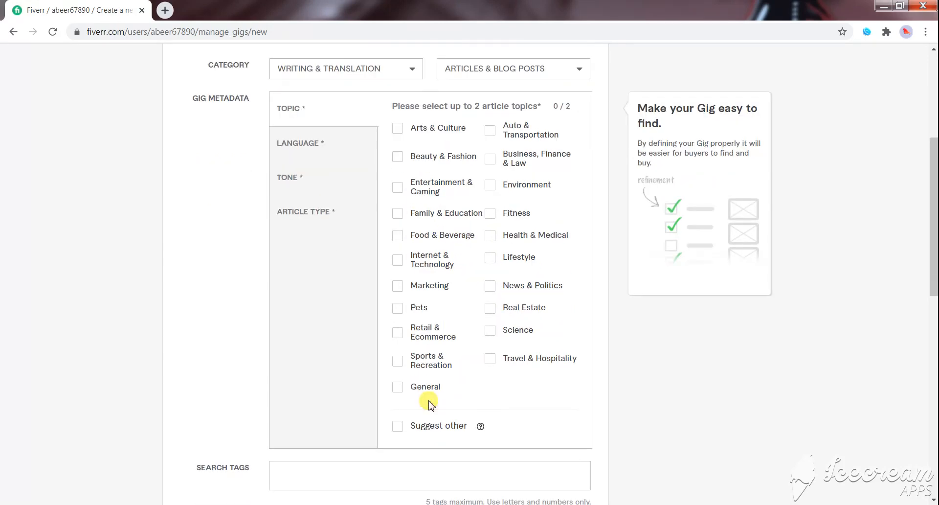
pyautogui.click(408, 388)
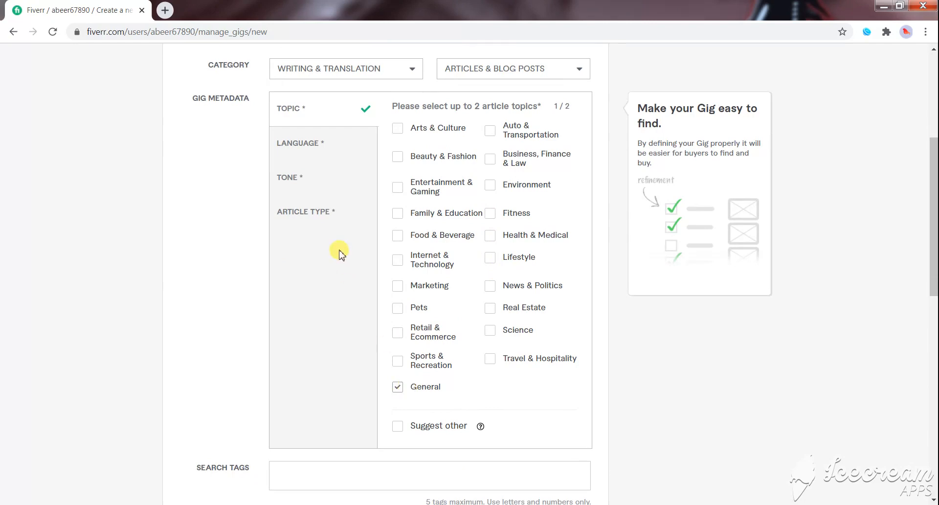
# - Select English as the writing language in the gig metadata
pyautogui.scroll(1, 332, 231)
pyautogui.click(325, 215)
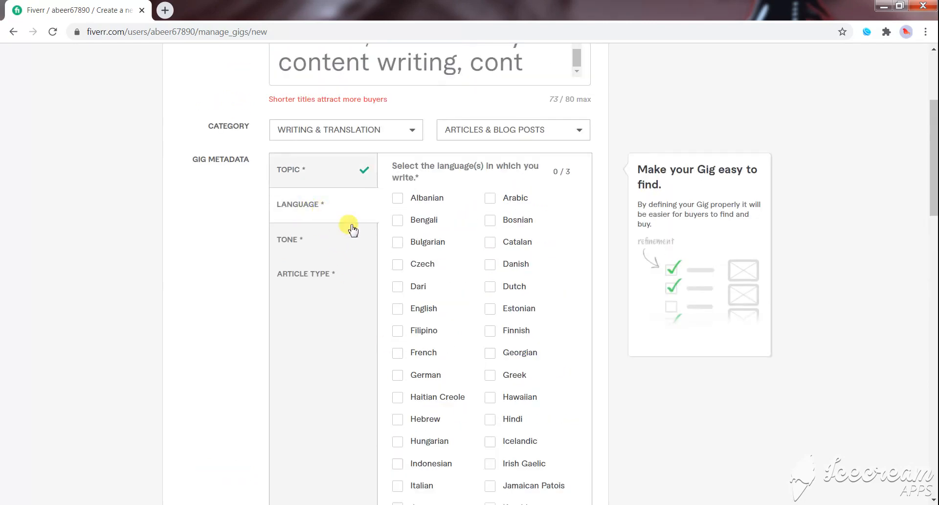
pyautogui.click(397, 309)
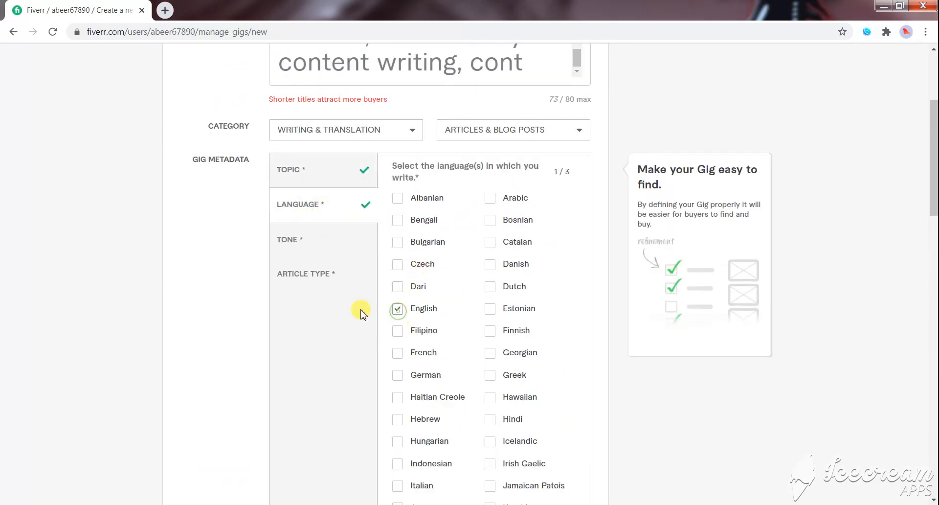
# - Select Conversational and Professional/formal as the article tones in the gig metadata
pyautogui.click(300, 240)
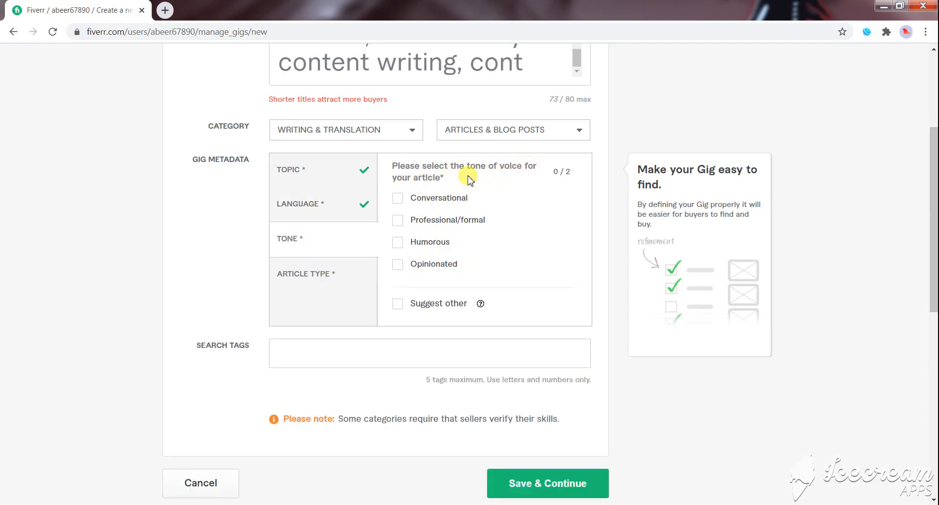
pyautogui.click(398, 198)
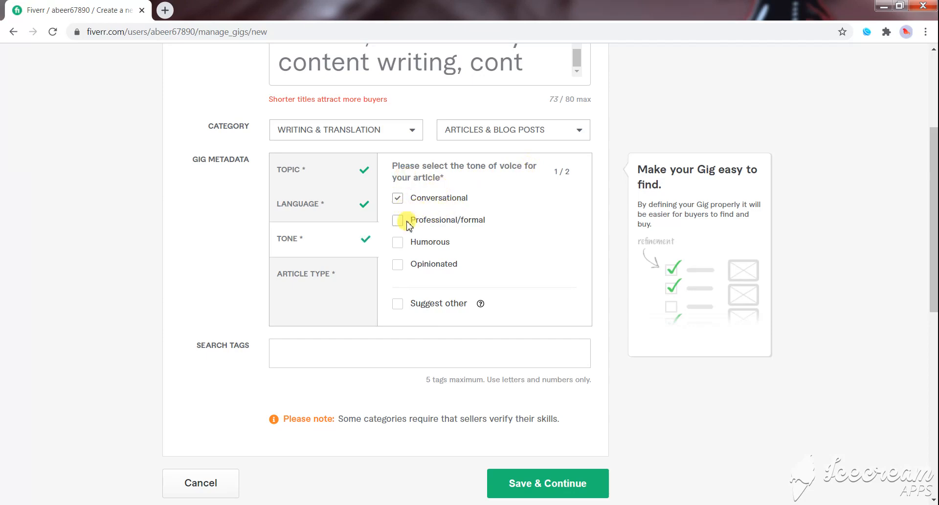
pyautogui.click(397, 221)
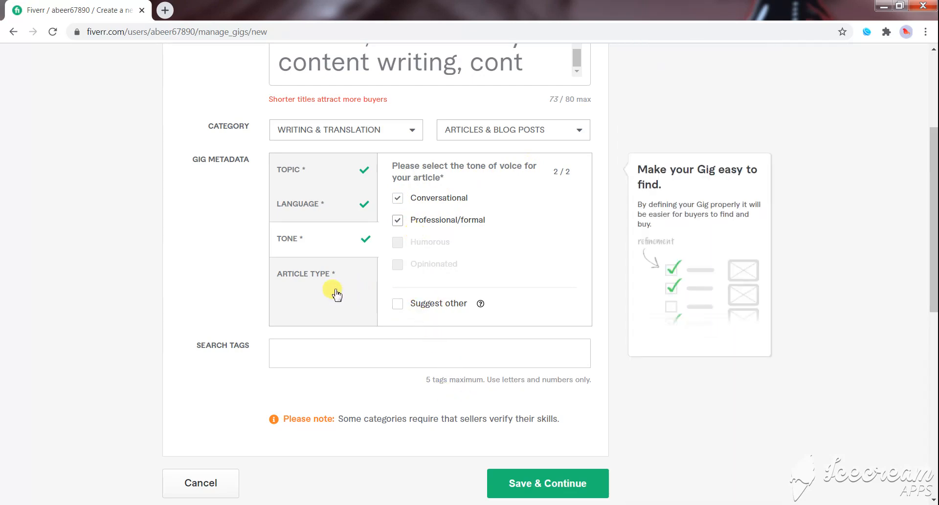
# - Set the article types in the gig metadata to First-person narrative, Instructional/how-to and Long-form article
pyautogui.click(312, 272)
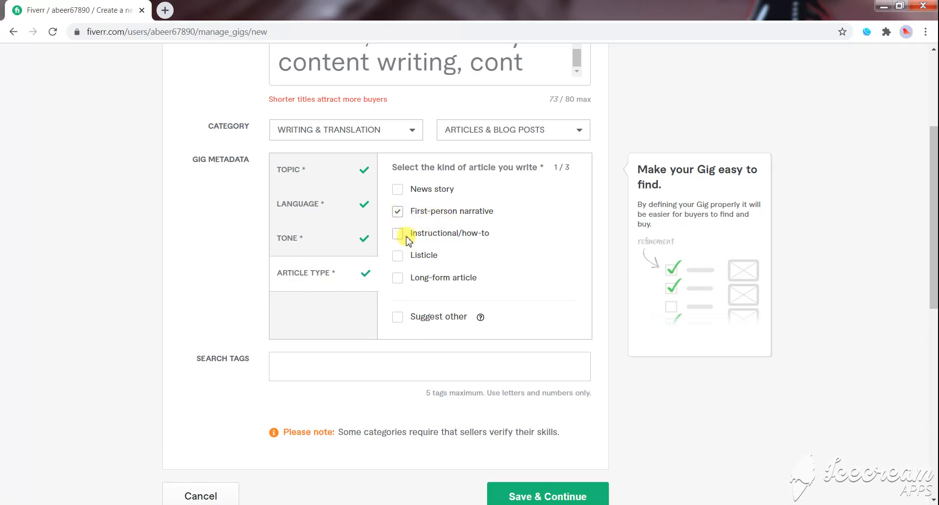
pyautogui.click(398, 235)
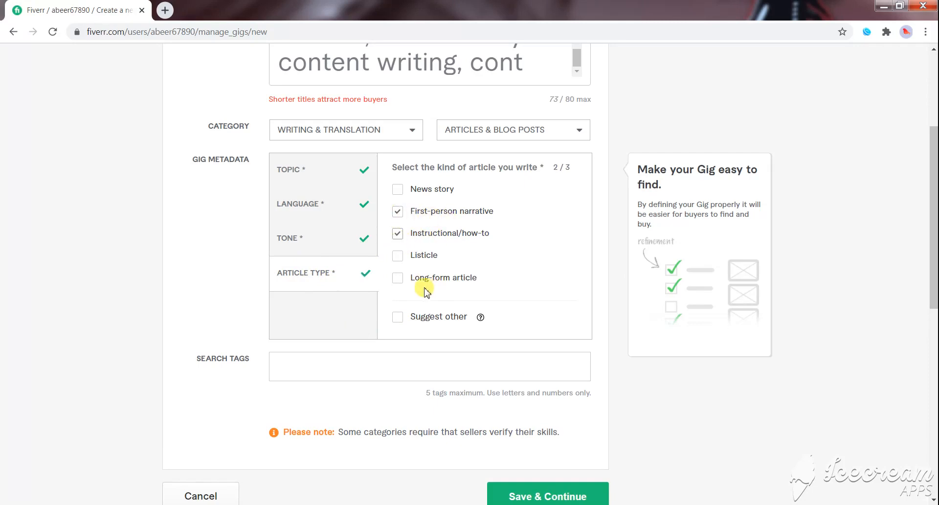
pyautogui.click(400, 282)
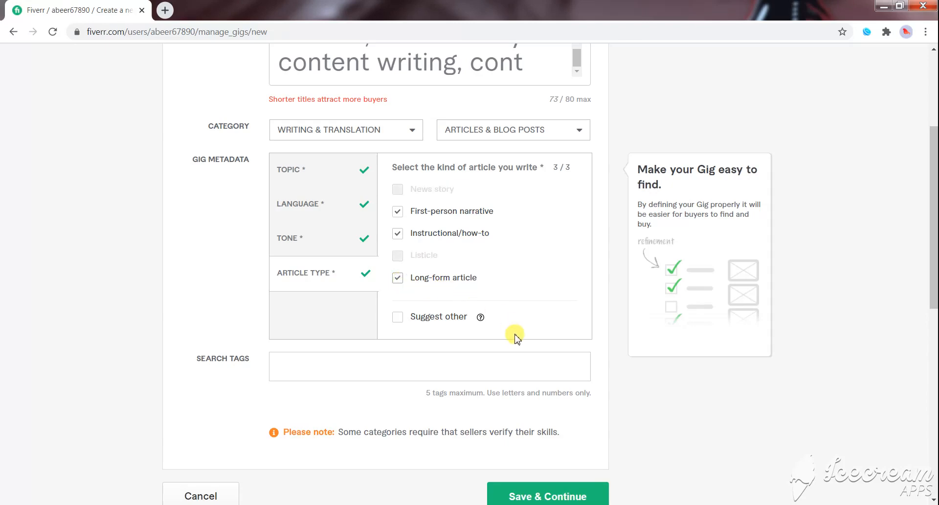
pyautogui.scroll(1, 336, 311)
pyautogui.scroll(-1, 336, 316)
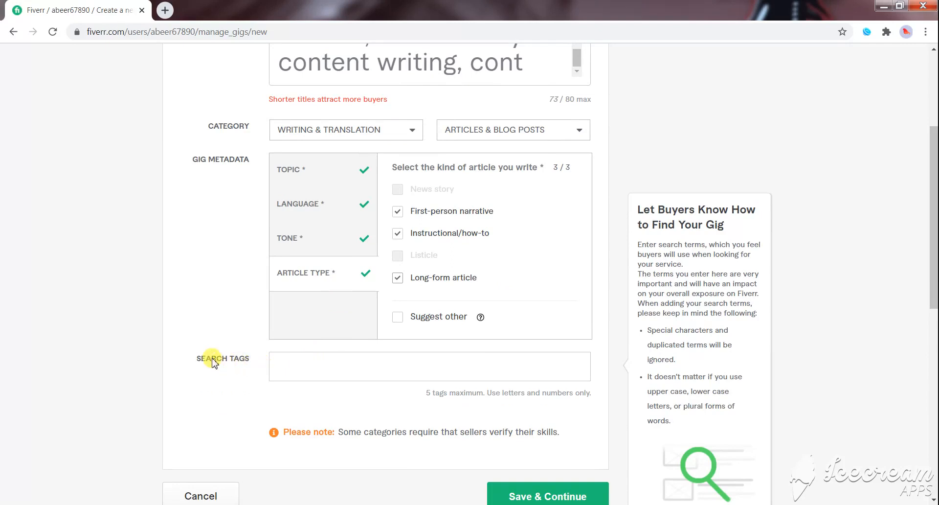
# - Copy "Article writing" from the tags line of the Word gig content document and add it as a search tag in the Fiverr gig
pyautogui.moveTo(254, 362); pyautogui.dragTo(206, 361)
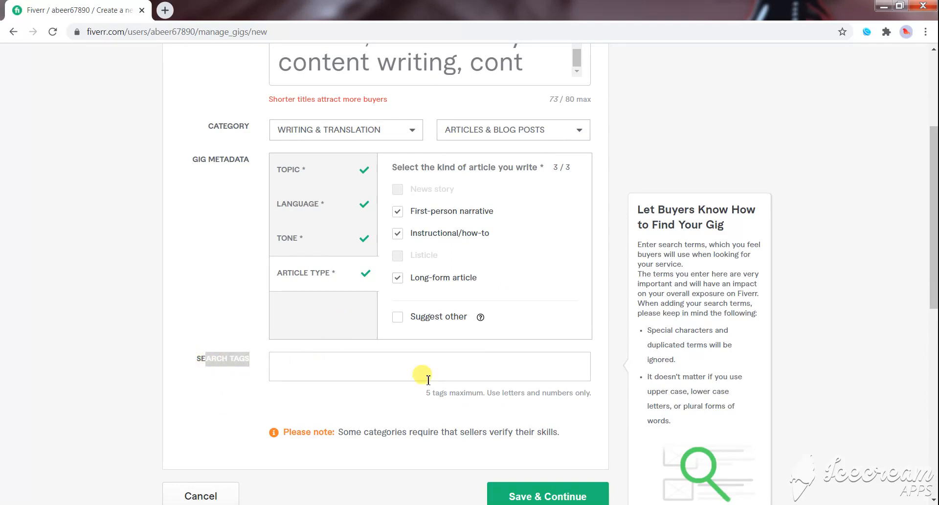
pyautogui.click(390, 368)
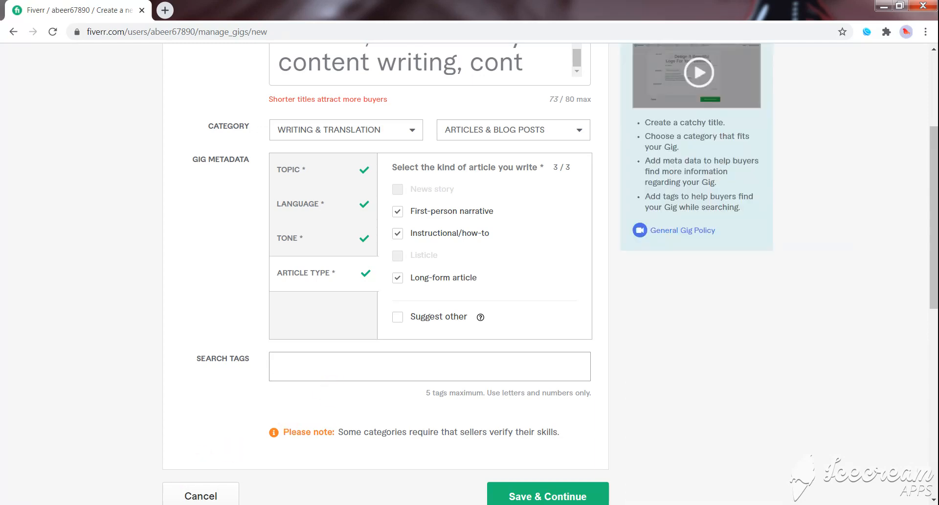
pyautogui.click(181, 504)
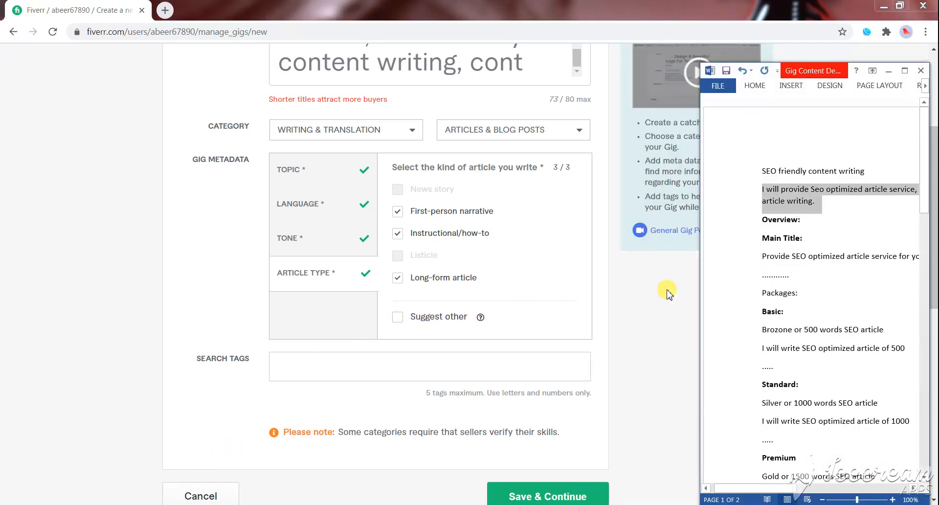
pyautogui.click(785, 256)
pyautogui.scroll(-1, 792, 297)
pyautogui.scroll(-7, 792, 297)
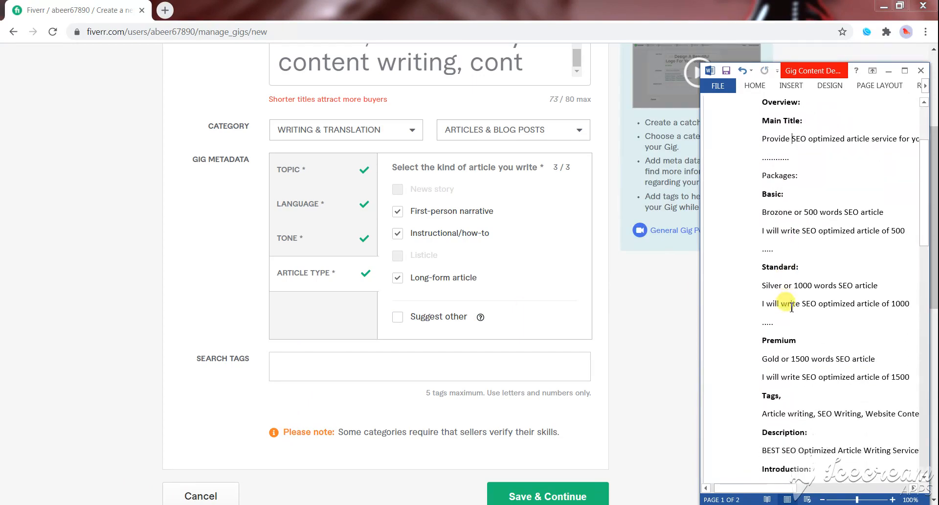
pyautogui.moveTo(764, 356); pyautogui.dragTo(808, 355)
pyautogui.hotkey('ctrl', 'c')
pyautogui.click(408, 366)
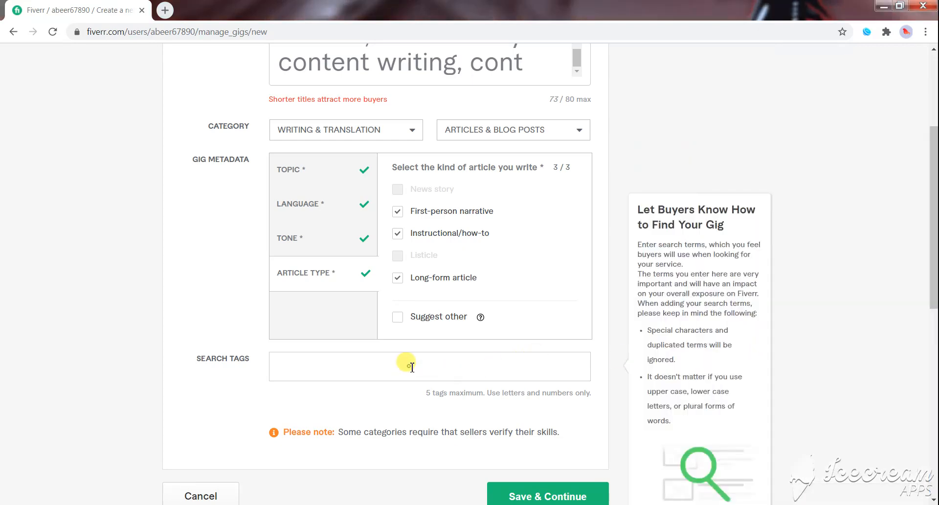
pyautogui.hotkey('ctrl', 'v')
pyautogui.press('Return')
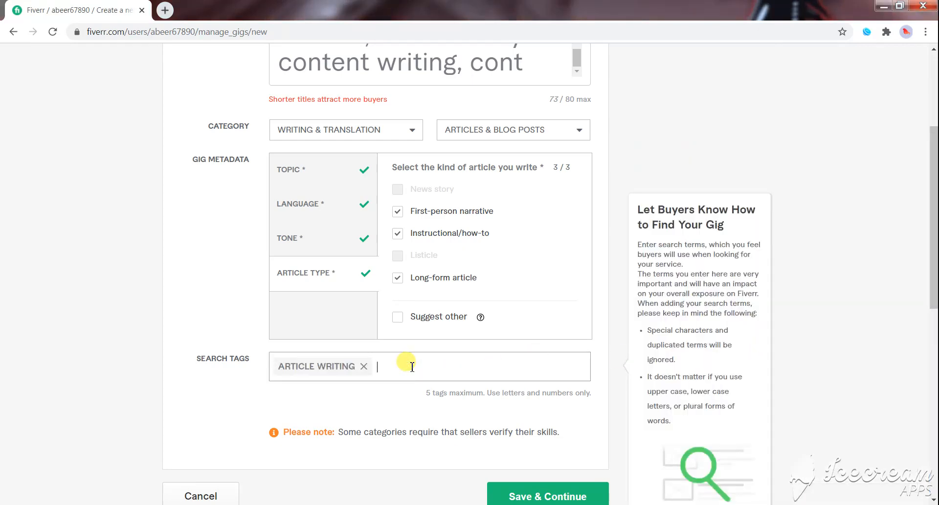
# - Copy "SEO Writing" from the Word document's tags line and add it as the second search tag
pyautogui.click(105, 504)
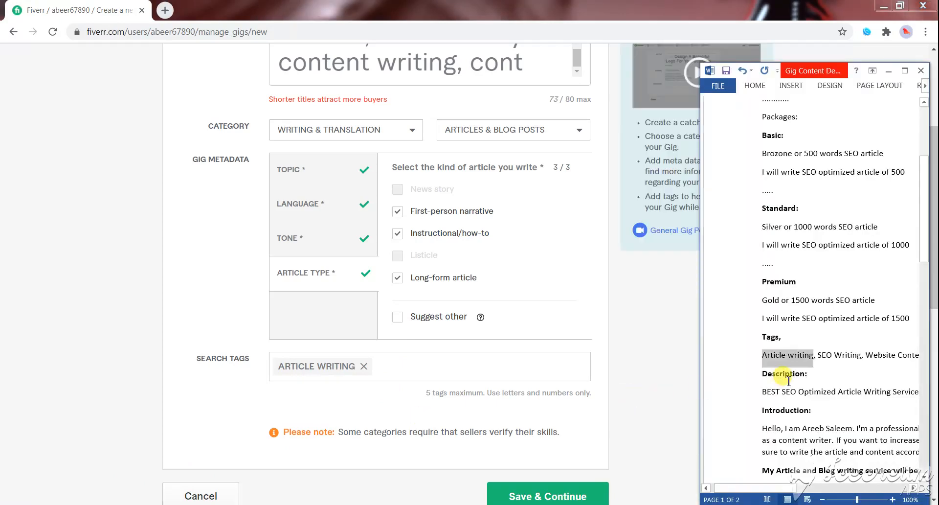
pyautogui.moveTo(820, 354); pyautogui.dragTo(857, 358)
pyautogui.click(490, 366)
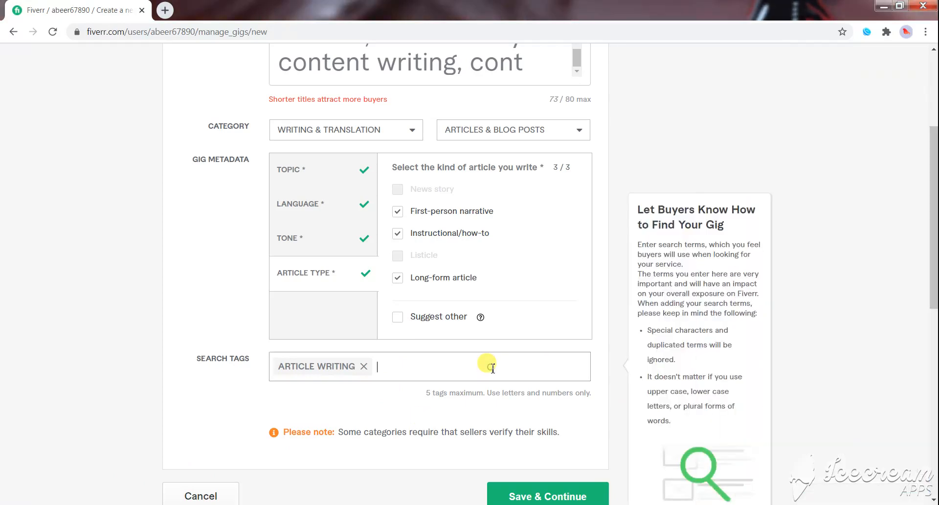
pyautogui.hotkey('ctrl', 'v')
pyautogui.press('Return')
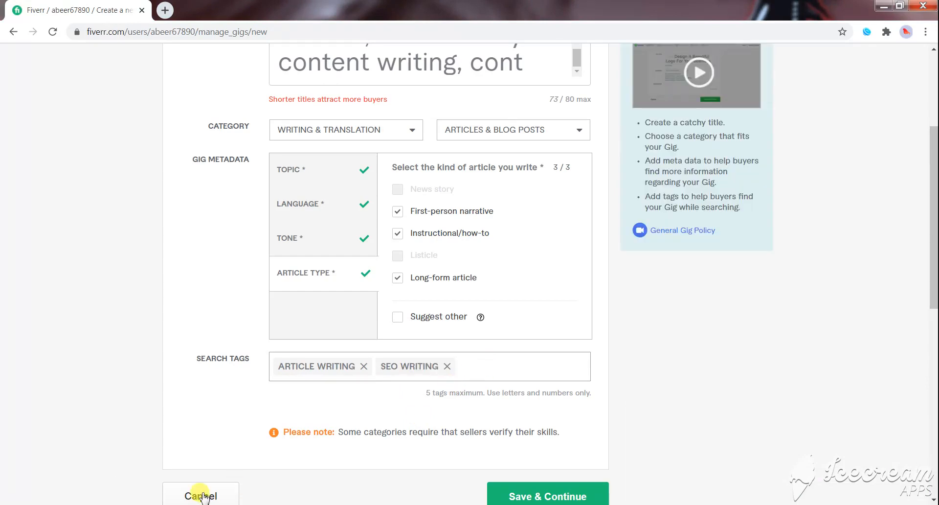
# - Copy "Website Content" from the Word document's tags line and add it as the third search tag
pyautogui.hotkey('alt', 'Tab')
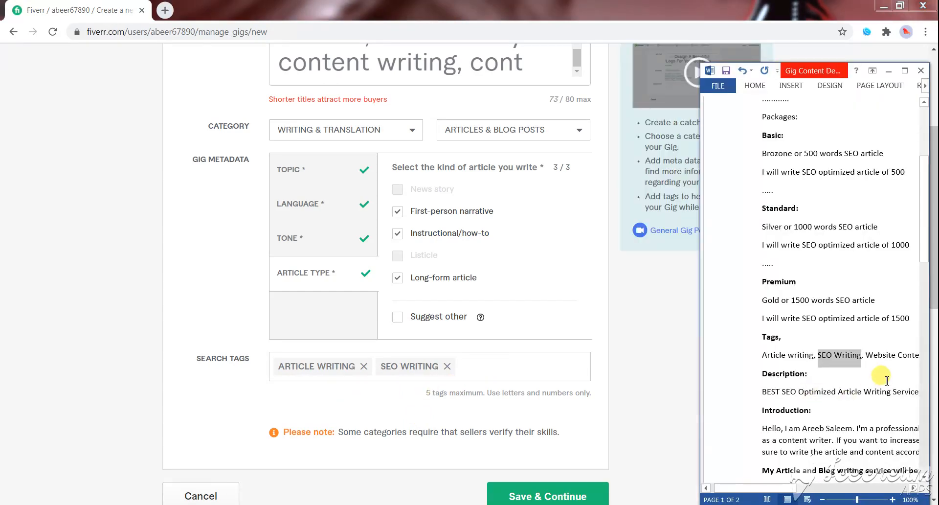
pyautogui.moveTo(866, 357); pyautogui.dragTo(911, 357)
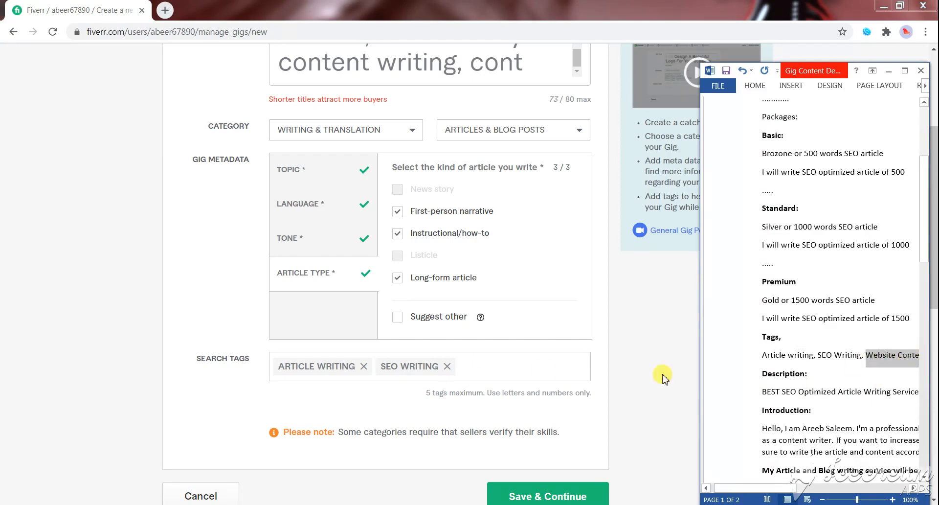
pyautogui.click(541, 362)
pyautogui.hotkey('ctrl', 'v')
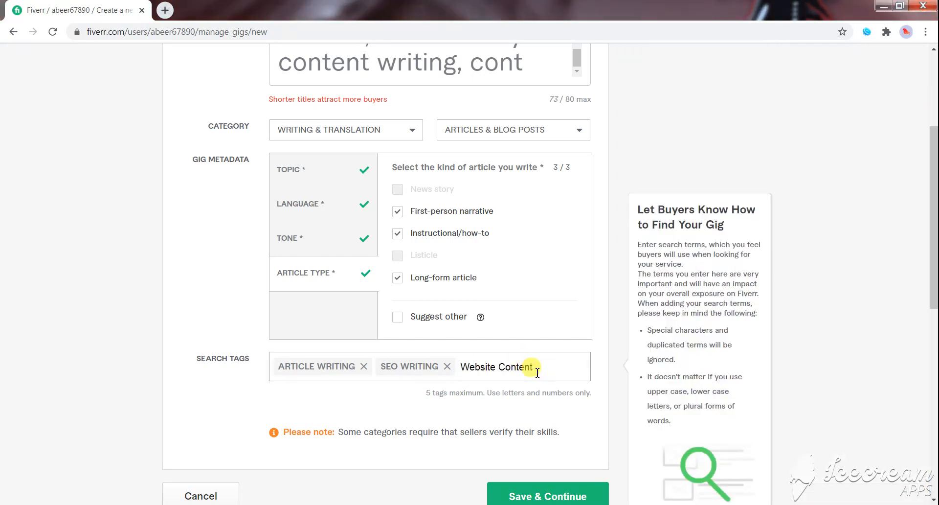
pyautogui.press('Return')
pyautogui.click(533, 375)
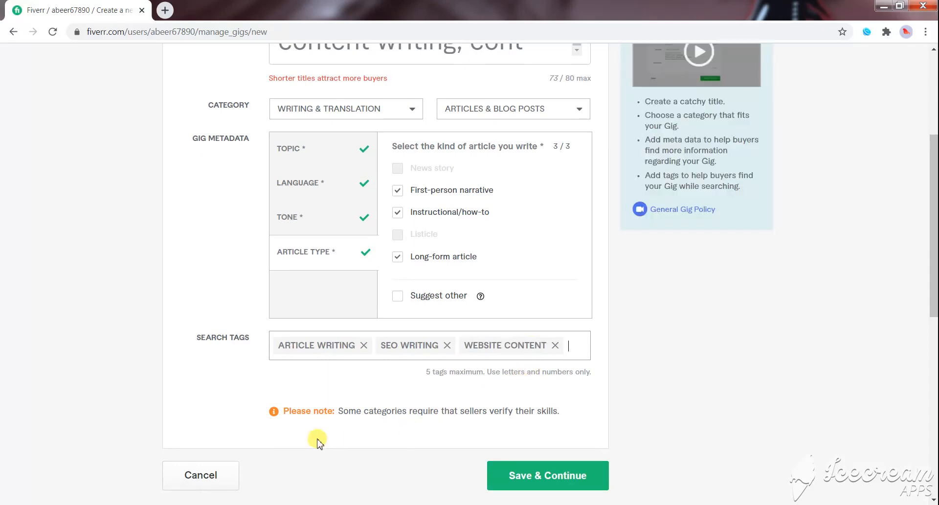
# - Copy "Seo article writer" from the Word document, change "Seo" to "SEO" in the gig form, and add it as the fourth search tag
pyautogui.hotkey('alt', 'Tab')
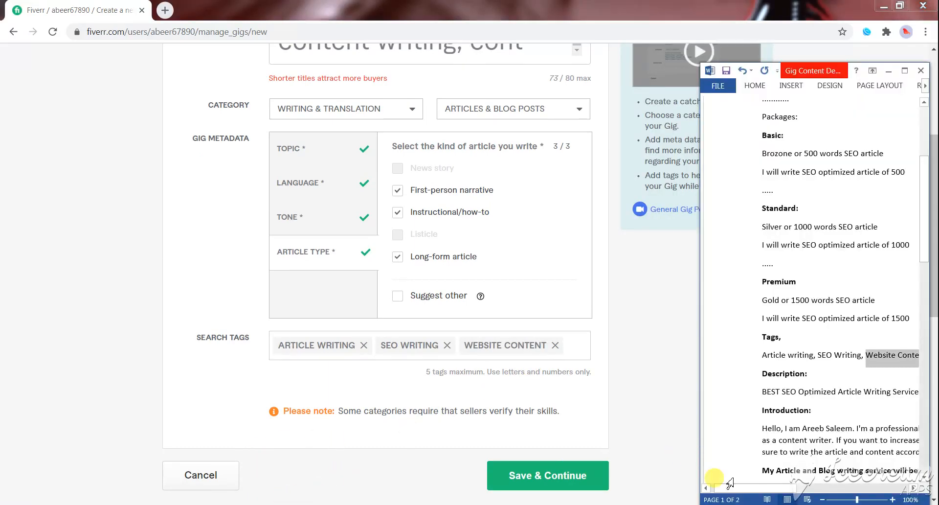
pyautogui.moveTo(788, 487); pyautogui.dragTo(850, 490)
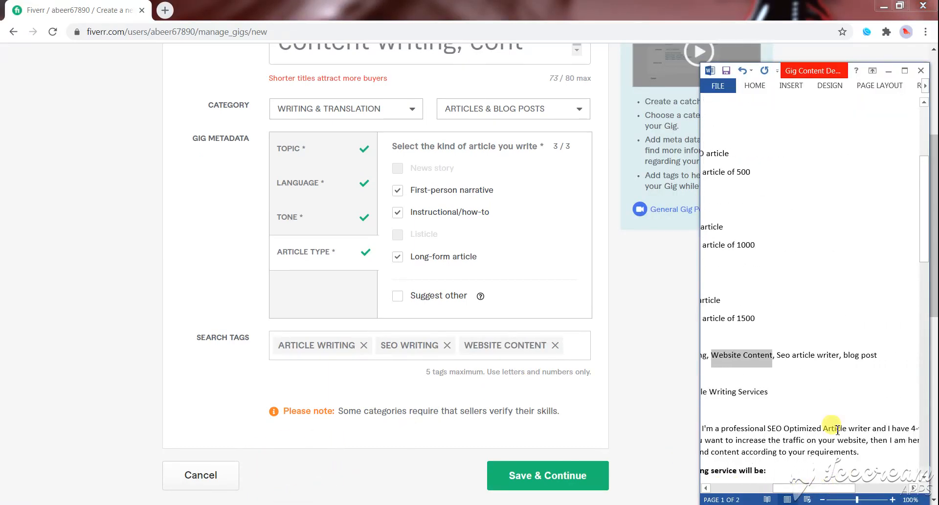
pyautogui.moveTo(778, 354); pyautogui.dragTo(826, 361)
pyautogui.hotkey('ctrl', 'c')
pyautogui.click(551, 345)
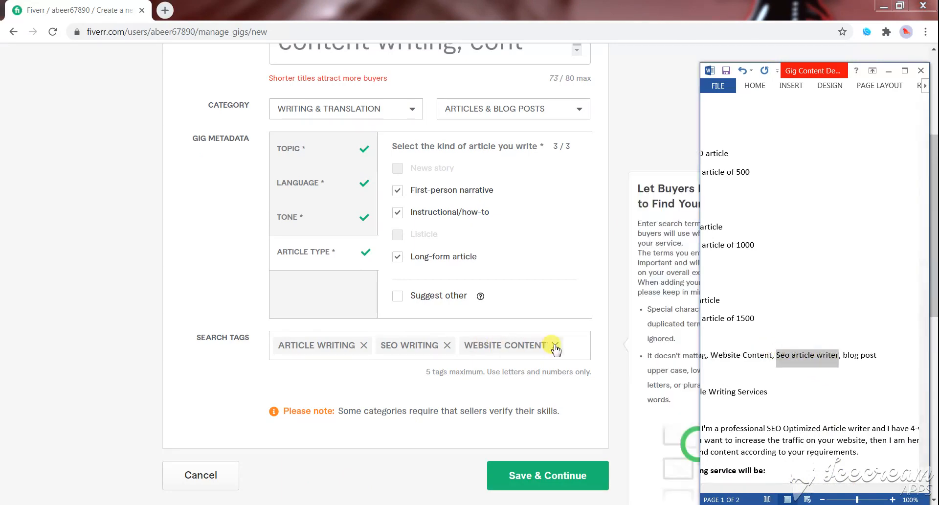
pyautogui.hotkey('ctrl', 'v')
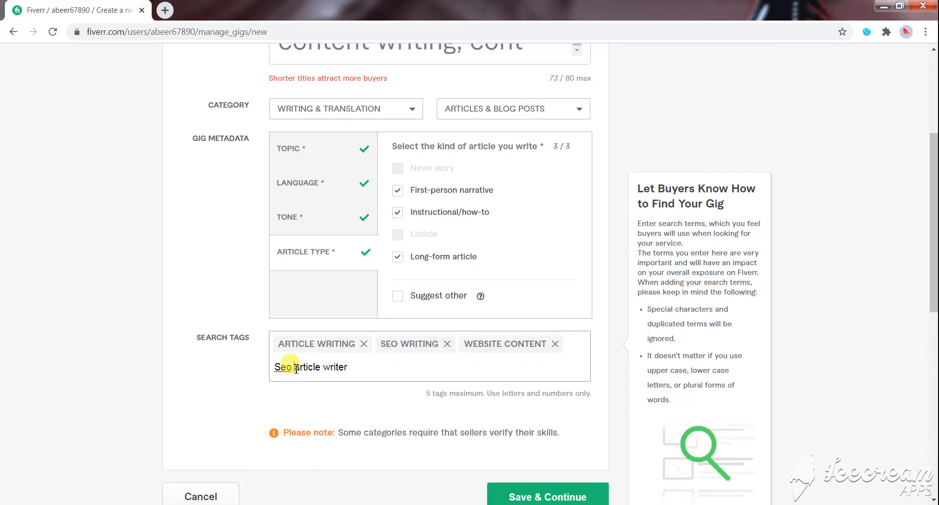
pyautogui.press('BackSpace')
pyautogui.press('BackSpace')
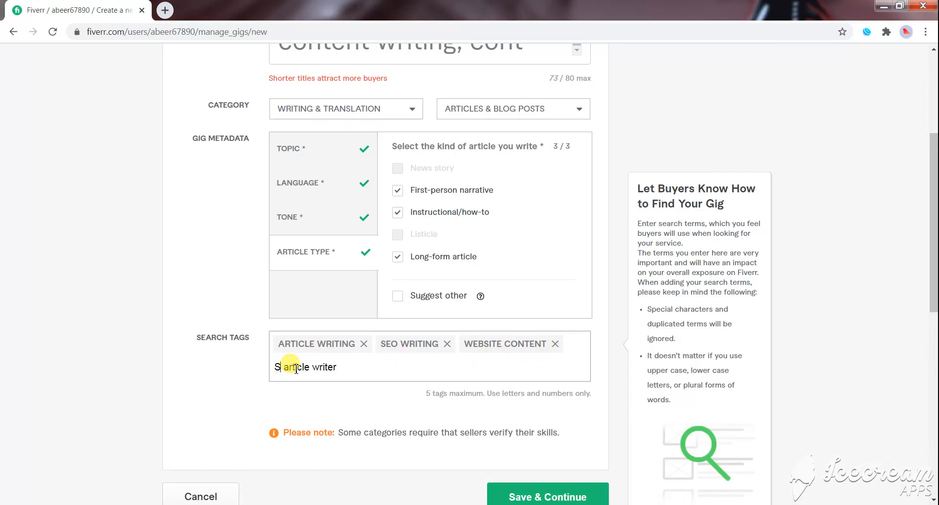
pyautogui.write('EO')
pyautogui.press('BackSpace')
pyautogui.write('O')
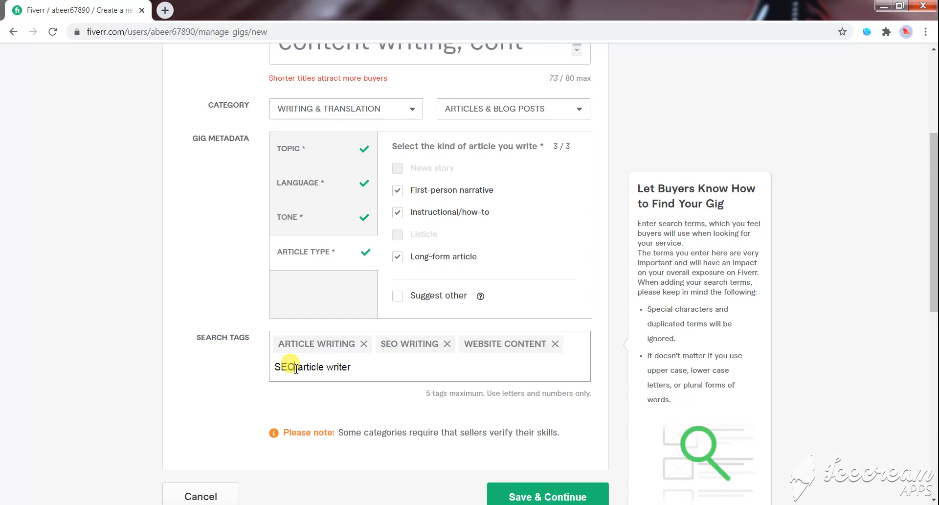
pyautogui.press('Return')
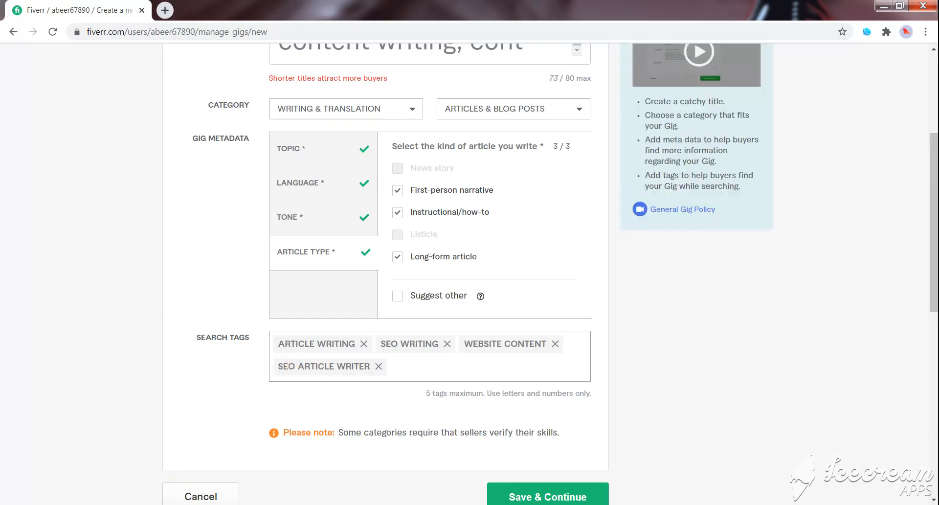
# - Check the last tag in the Word document, then add "Blog writer" as the fifth search tag of the gig
pyautogui.hotkey('alt', 'Tab')
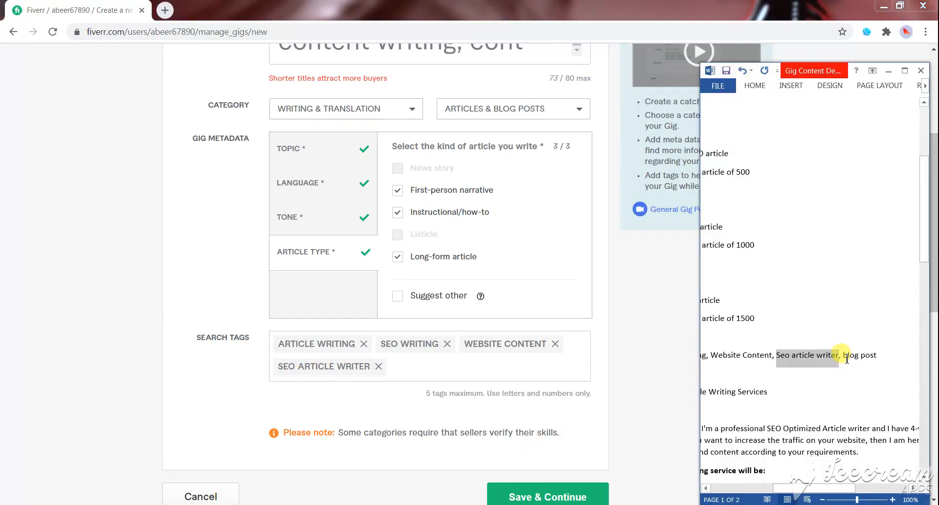
pyautogui.moveTo(847, 359); pyautogui.dragTo(876, 357)
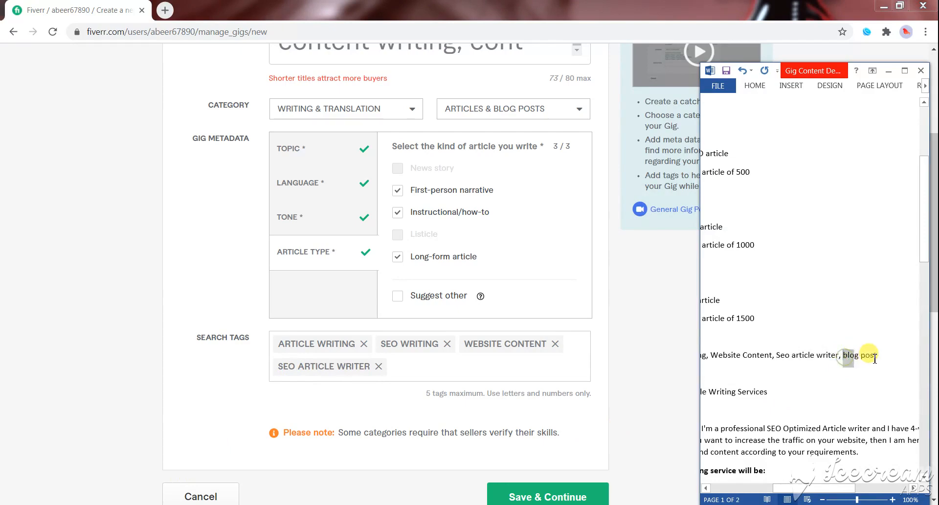
pyautogui.click(421, 372)
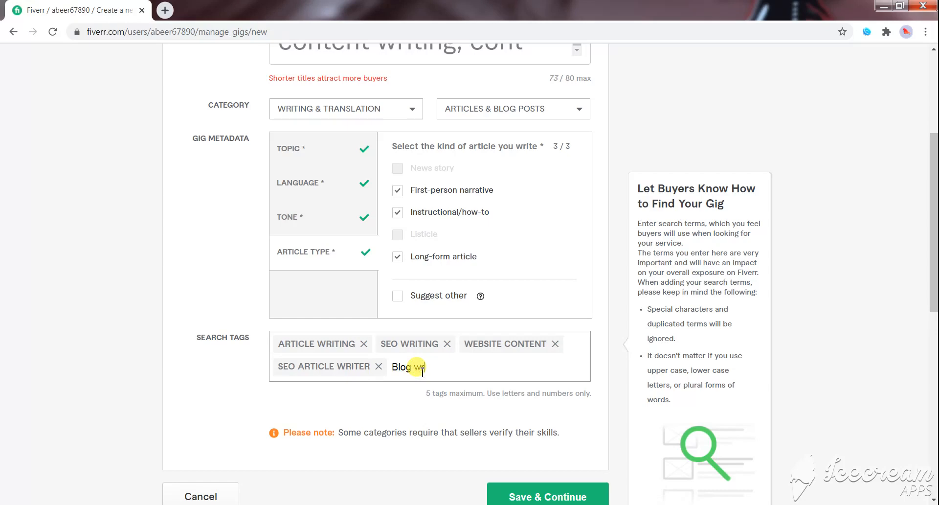
pyautogui.write('Blog writer')
pyautogui.press('Return')
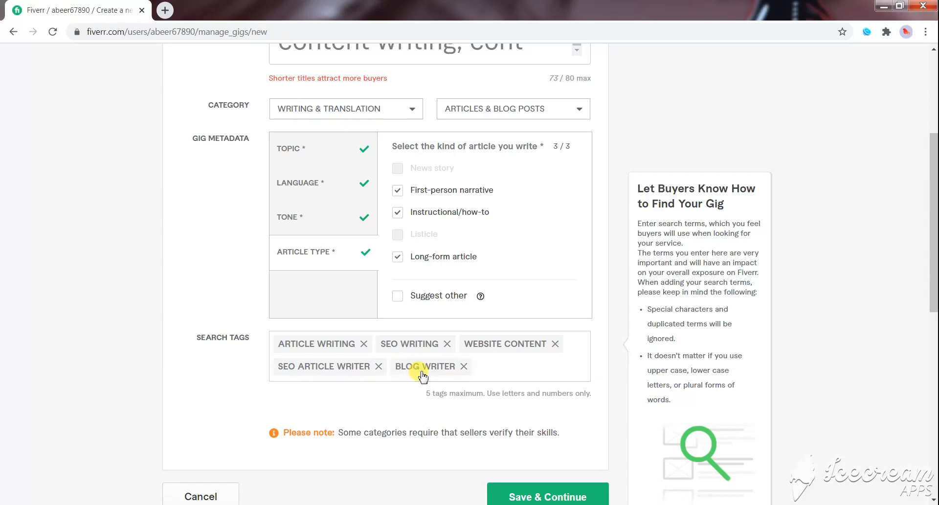
pyautogui.scroll(3, 427, 296)
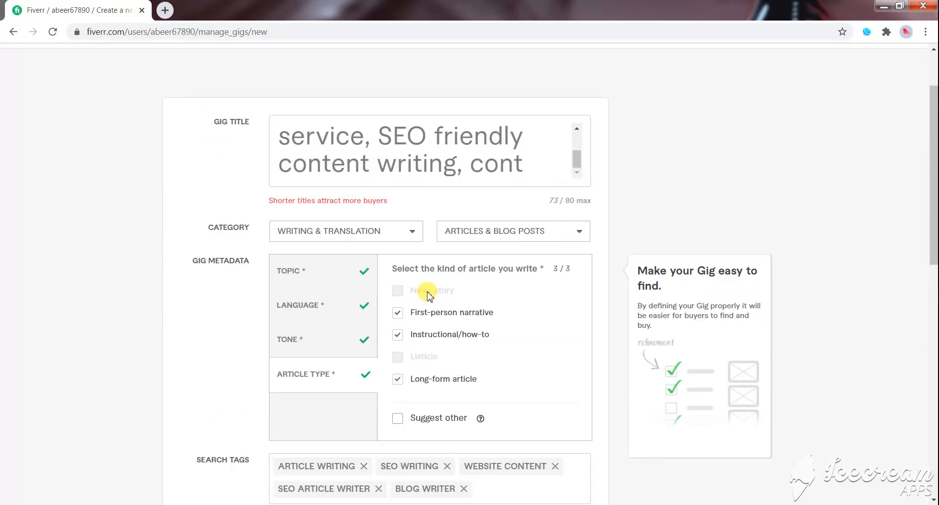
pyautogui.scroll(2, 427, 296)
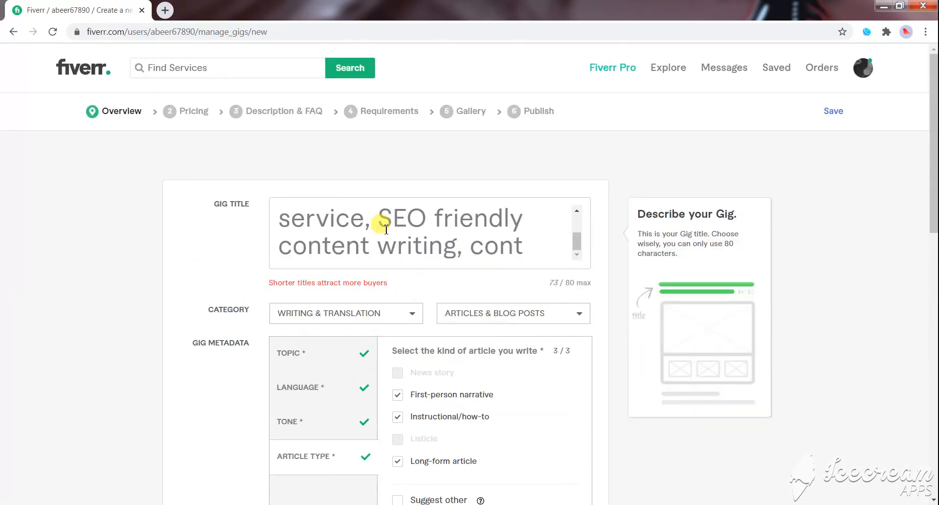
pyautogui.scroll(2, 386, 229)
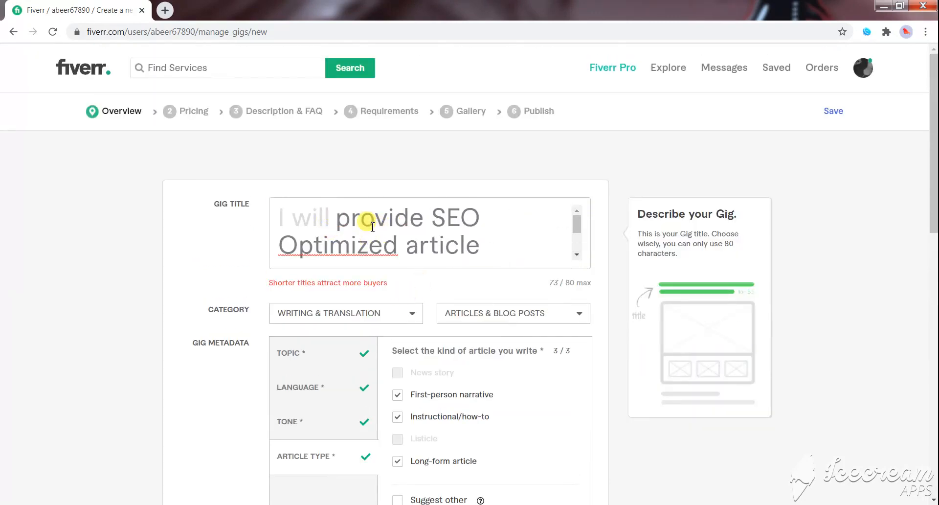
pyautogui.scroll(-5, 373, 227)
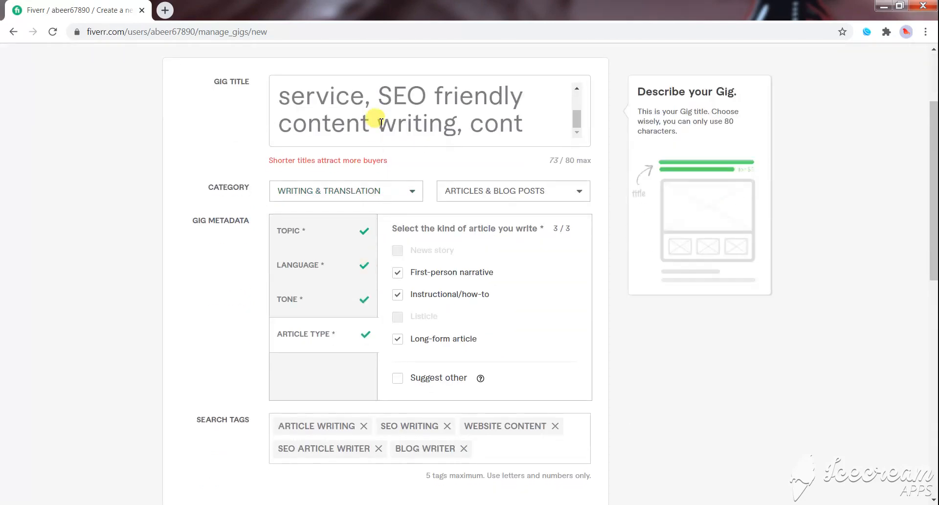
# - Review the gig's title, category, metadata and search tags, and try to save the overview
pyautogui.scroll(2, 382, 123)
pyautogui.scroll(1, 212, 147)
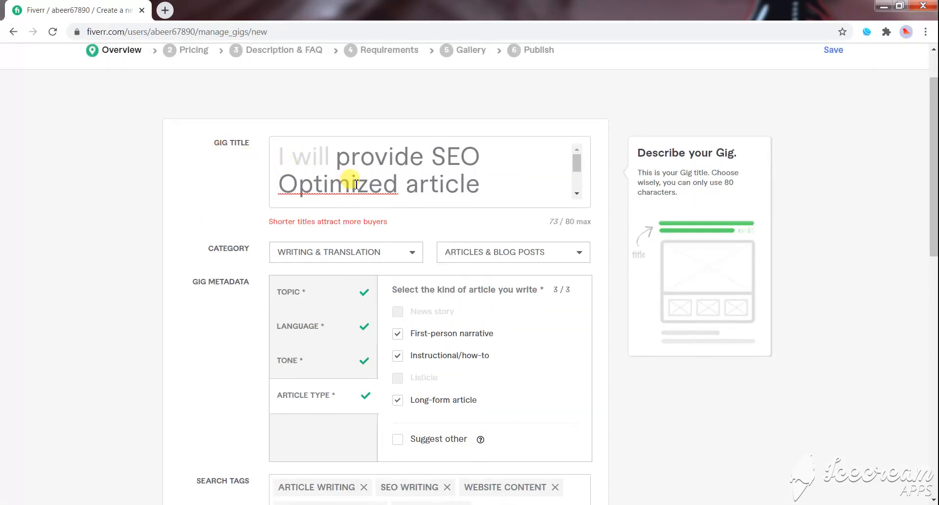
pyautogui.scroll(-2, 365, 193)
pyautogui.scroll(2, 371, 196)
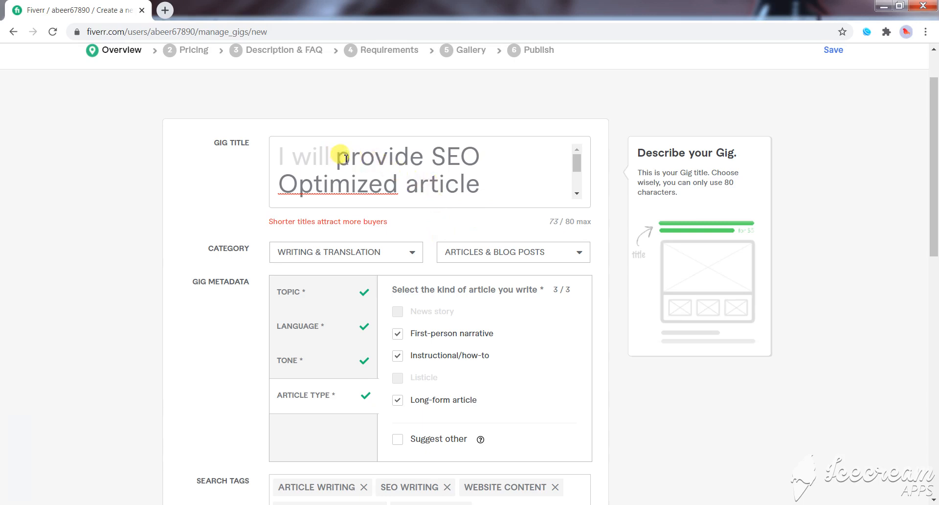
pyautogui.scroll(-2, 449, 174)
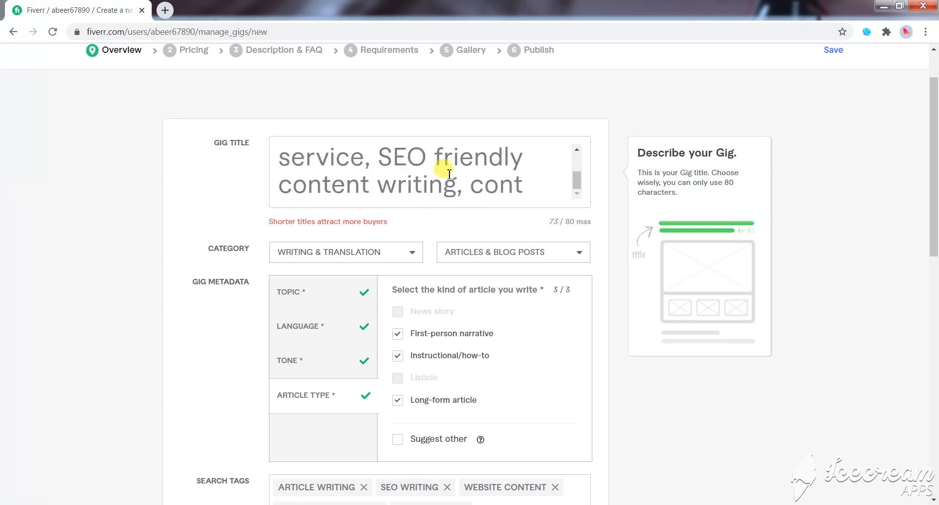
pyautogui.scroll(3, 431, 176)
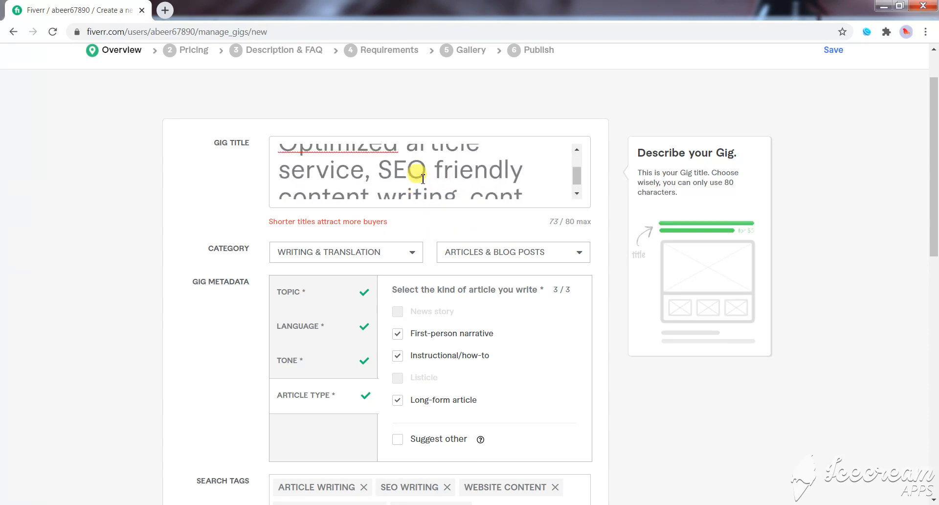
pyautogui.click(375, 192)
pyautogui.scroll(-2, 377, 194)
pyautogui.scroll(-3, 533, 361)
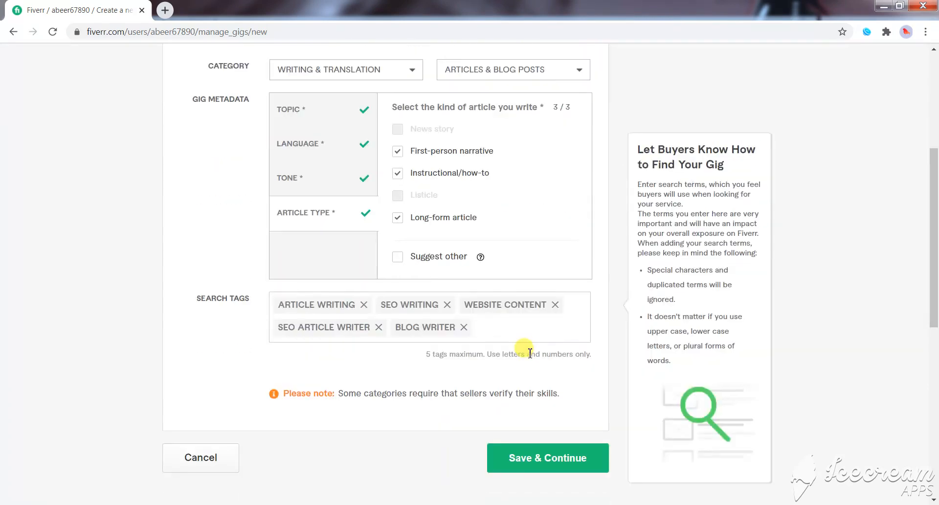
pyautogui.scroll(4, 531, 352)
pyautogui.scroll(-5, 472, 325)
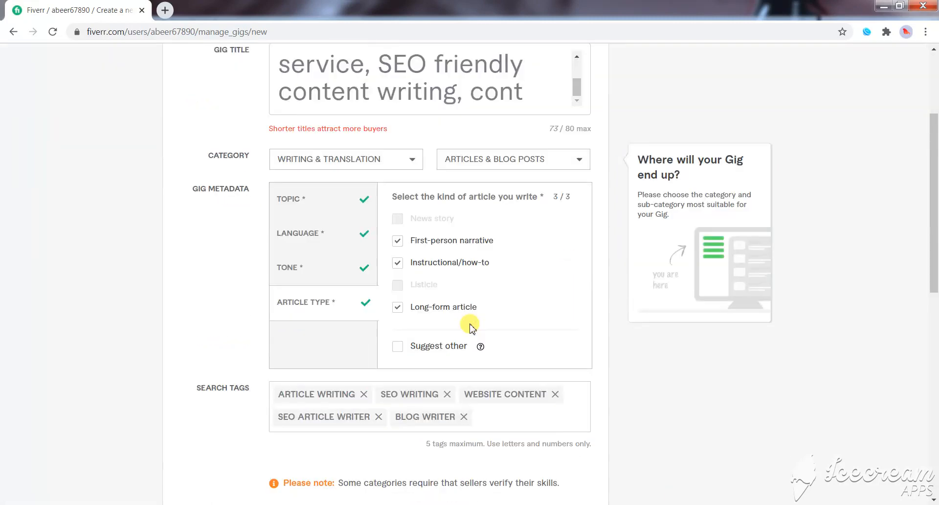
pyautogui.scroll(4, 440, 299)
pyautogui.scroll(-6, 507, 310)
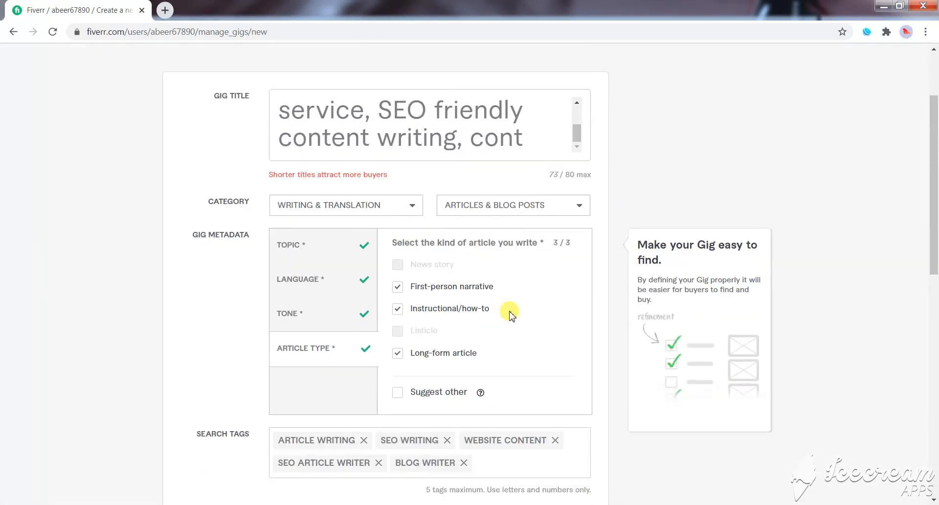
pyautogui.click(535, 349)
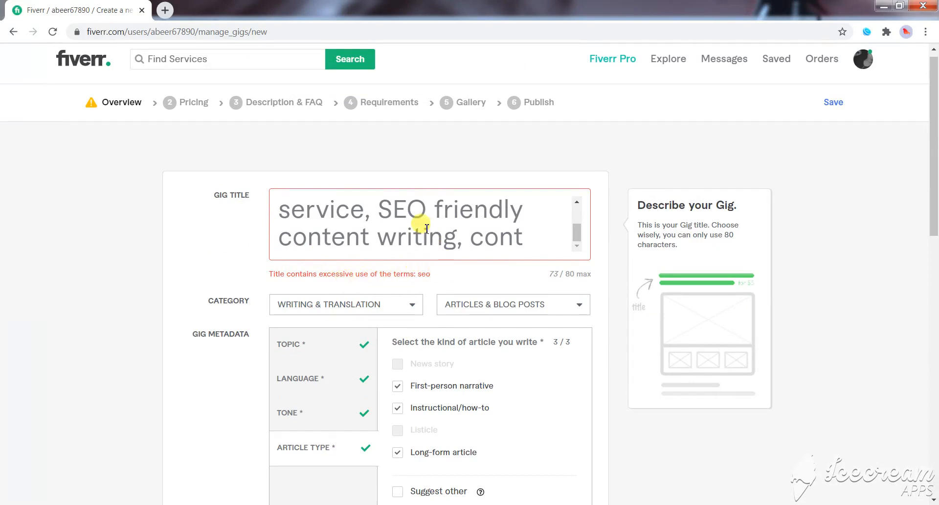
# - Remove the second "SEO", before "friendly content writing", from the gig title
pyautogui.scroll(1, 427, 229)
pyautogui.scroll(2, 427, 229)
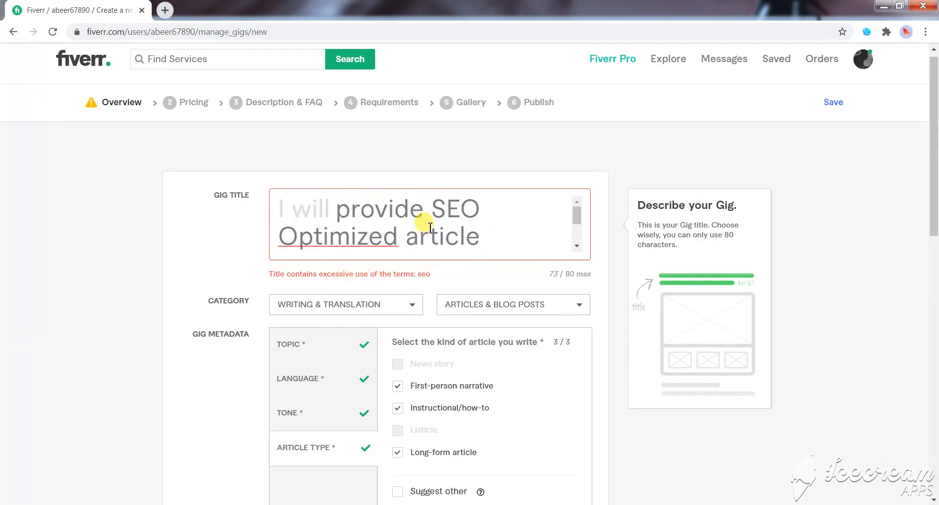
pyautogui.scroll(-2, 428, 229)
pyautogui.scroll(2, 430, 227)
pyautogui.scroll(-2, 430, 226)
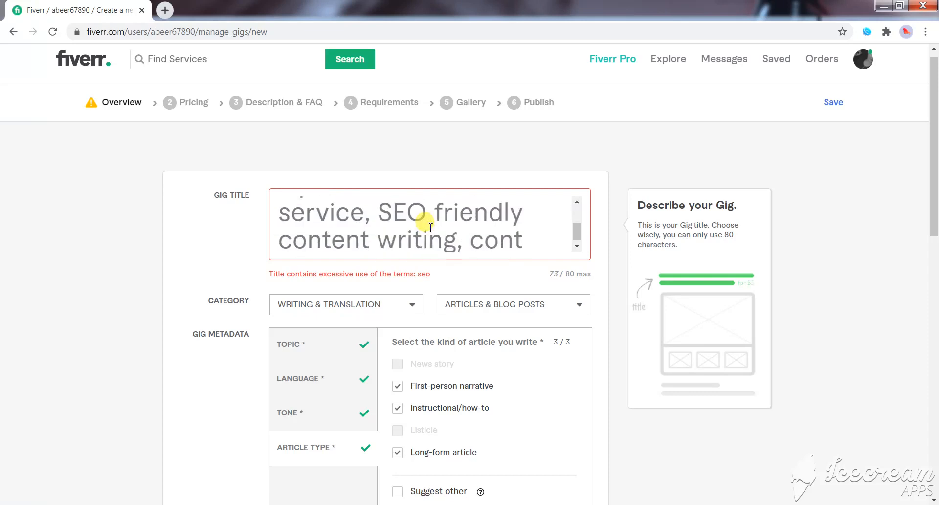
pyautogui.moveTo(431, 210); pyautogui.dragTo(387, 211)
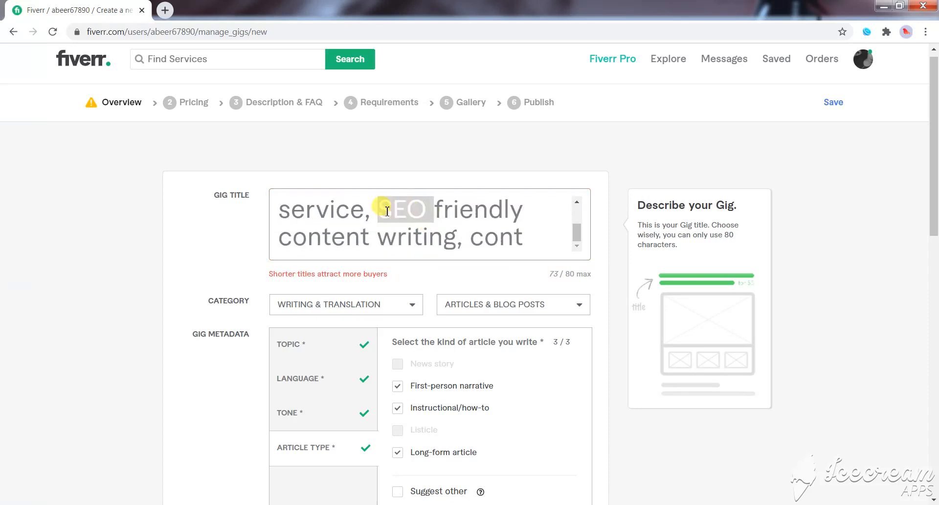
pyautogui.press('BackSpace')
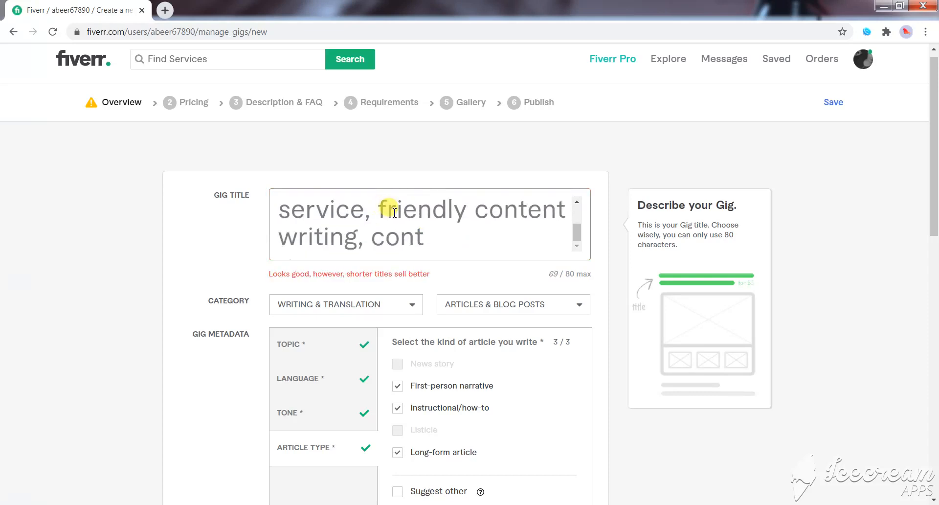
# - Delete the trailing ", cont" from the gig title, and save the overview to continue to pricing
pyautogui.scroll(-1, 384, 216)
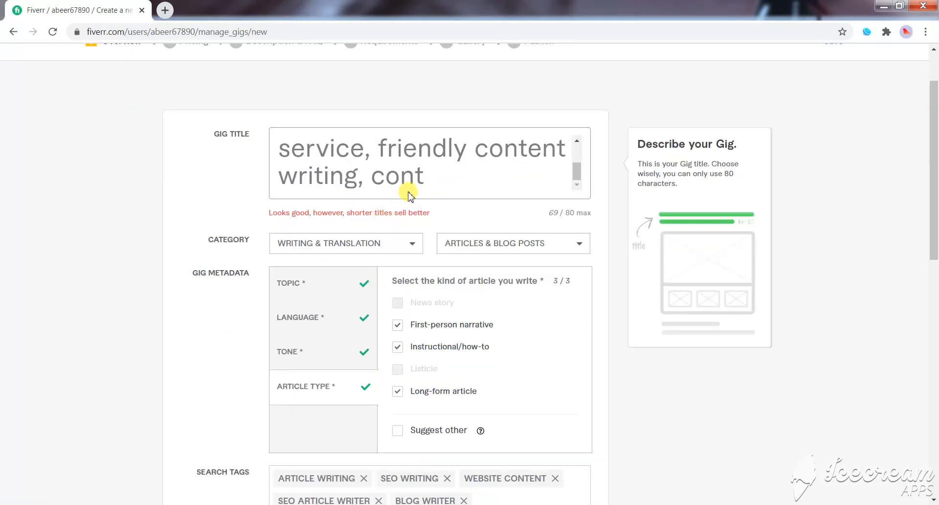
pyautogui.scroll(-1, 419, 183)
pyautogui.scroll(2, 418, 169)
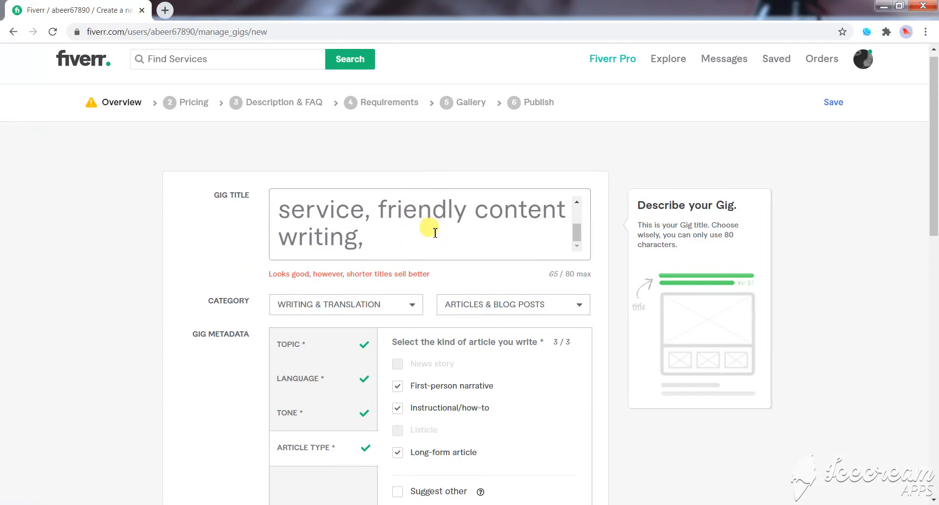
pyautogui.scroll(-4, 448, 249)
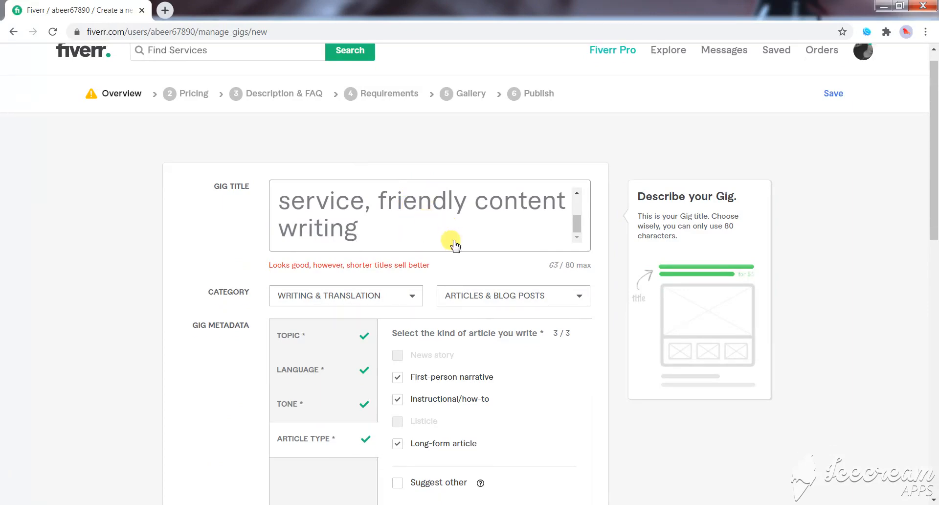
pyautogui.click(558, 449)
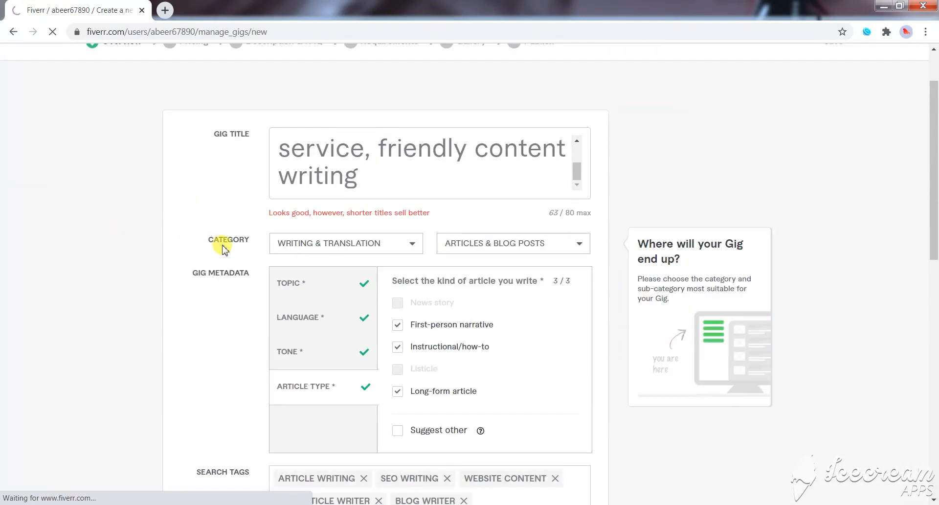
pyautogui.scroll(-5, 426, 345)
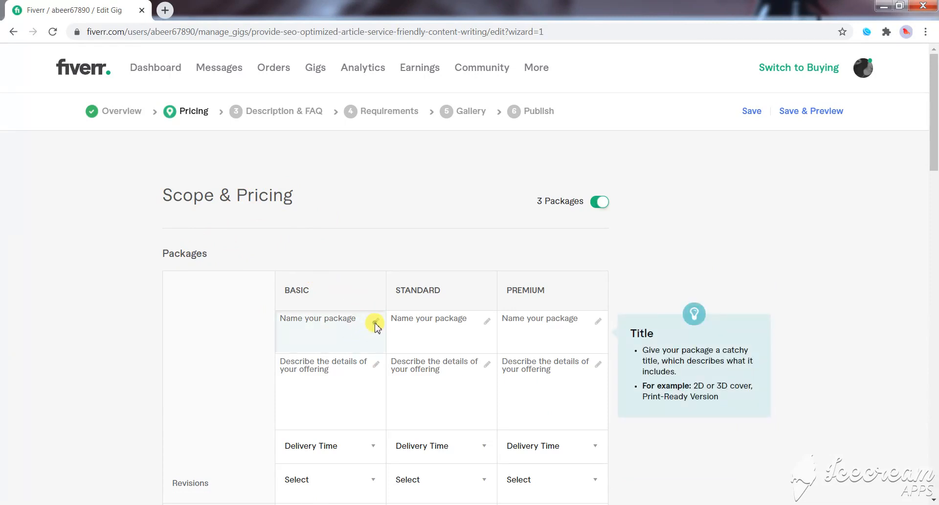
pyautogui.click(339, 319)
pyautogui.click(418, 324)
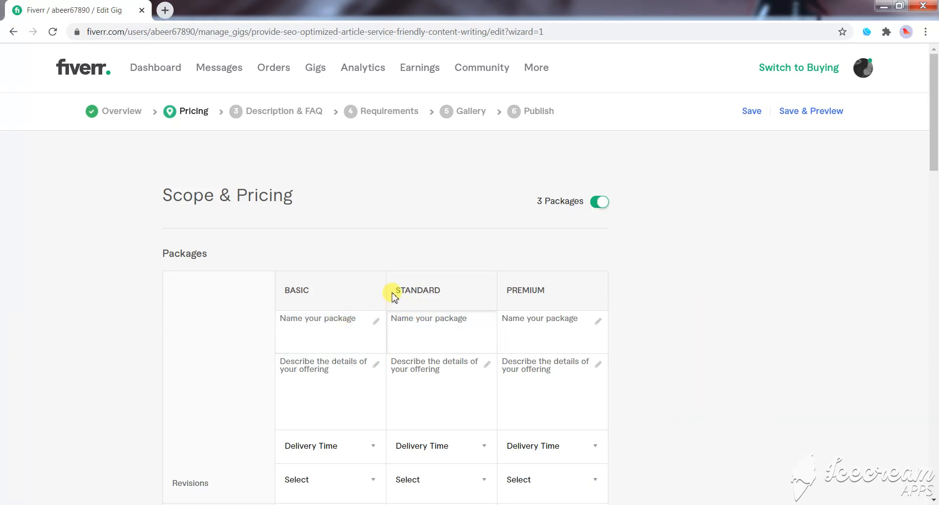
pyautogui.click(345, 317)
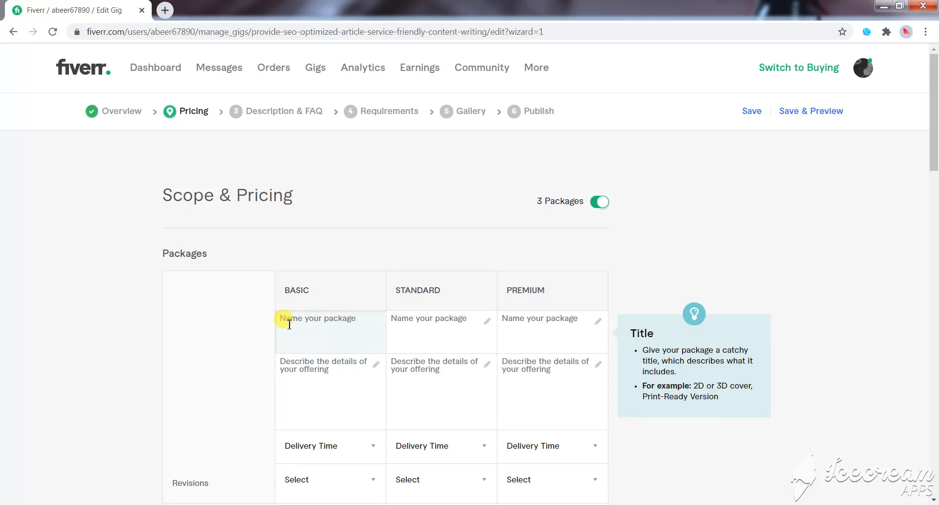
pyautogui.click(451, 321)
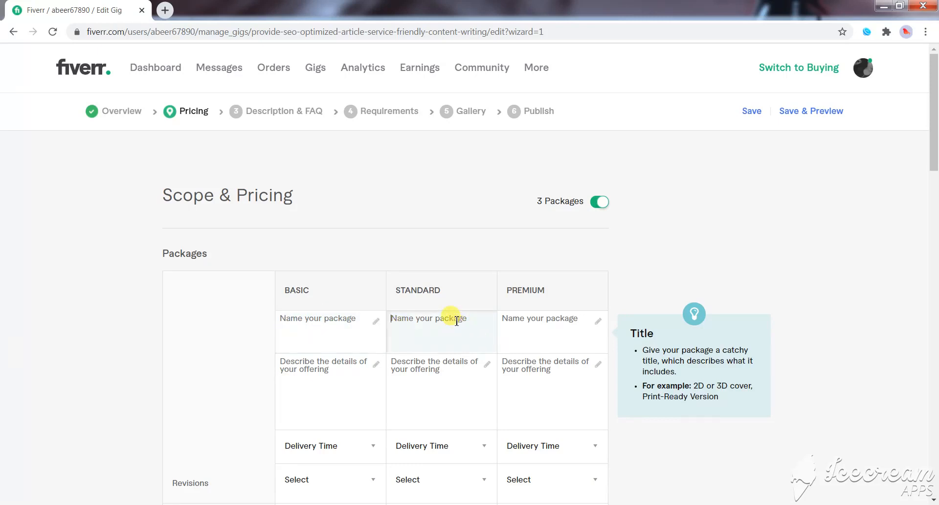
pyautogui.click(336, 315)
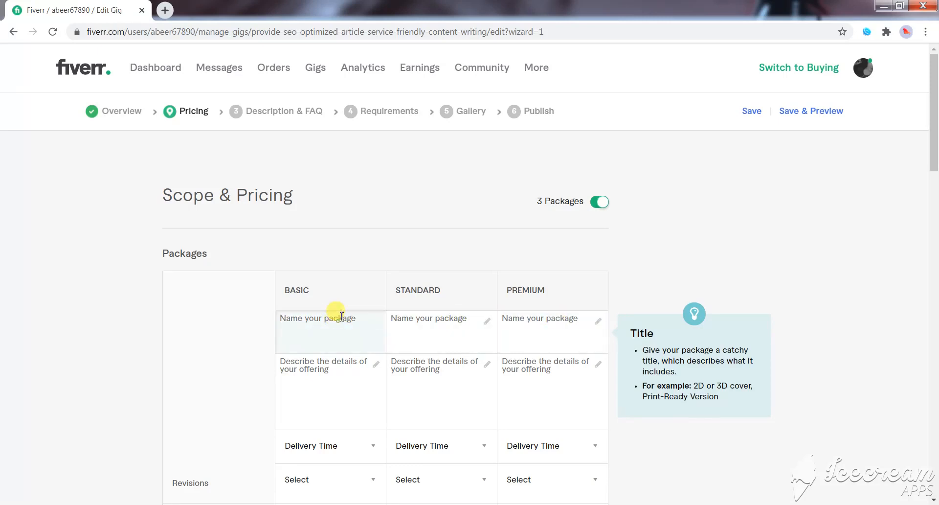
pyautogui.click(243, 423)
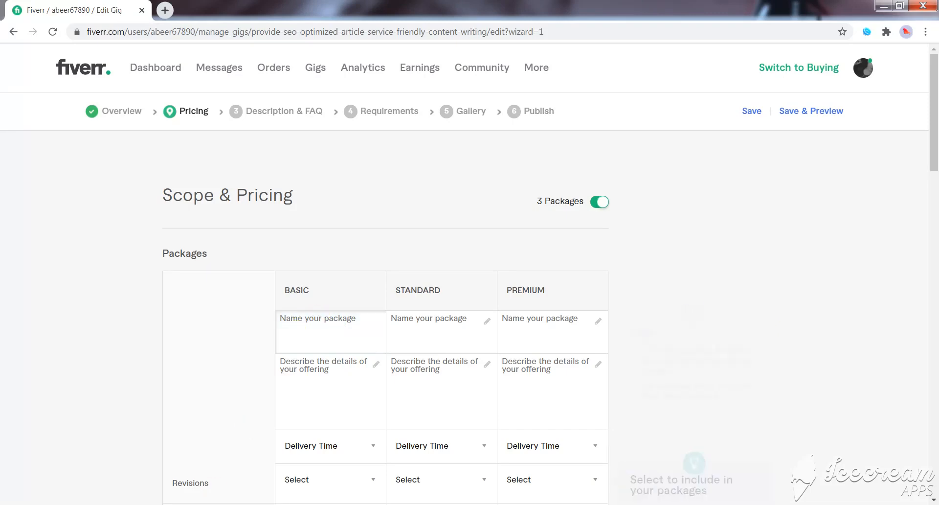
# - Try "Brozone" from the Word document as the Basic package's name, and clear it again
pyautogui.hotkey('alt', 'Tab')
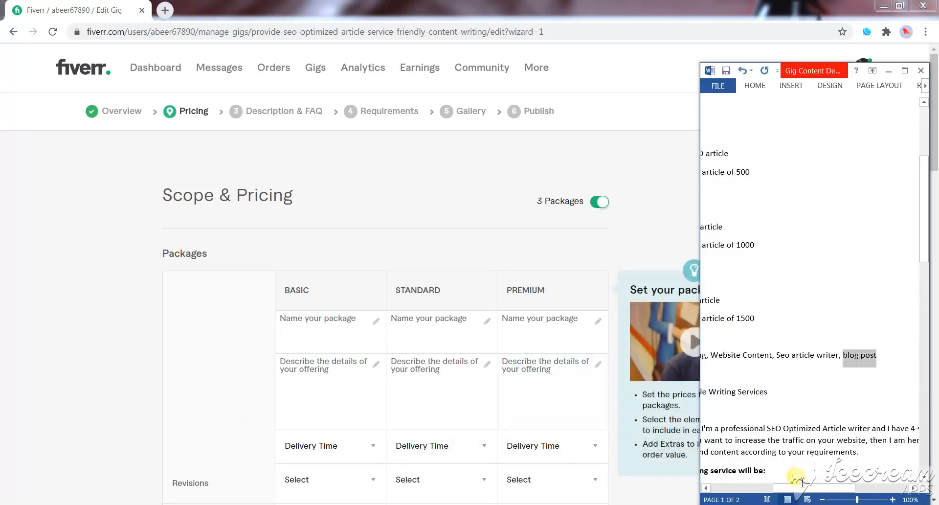
pyautogui.moveTo(792, 487); pyautogui.dragTo(707, 488)
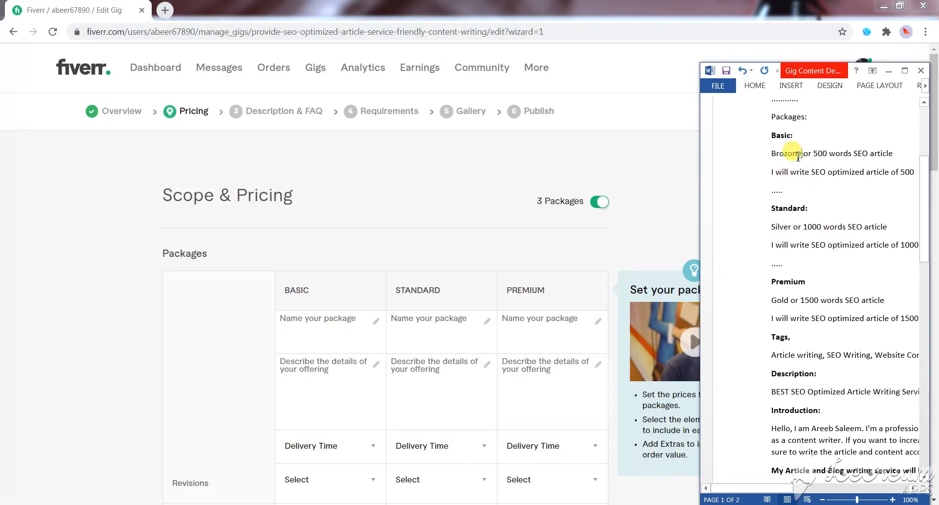
pyautogui.moveTo(800, 156); pyautogui.dragTo(779, 156)
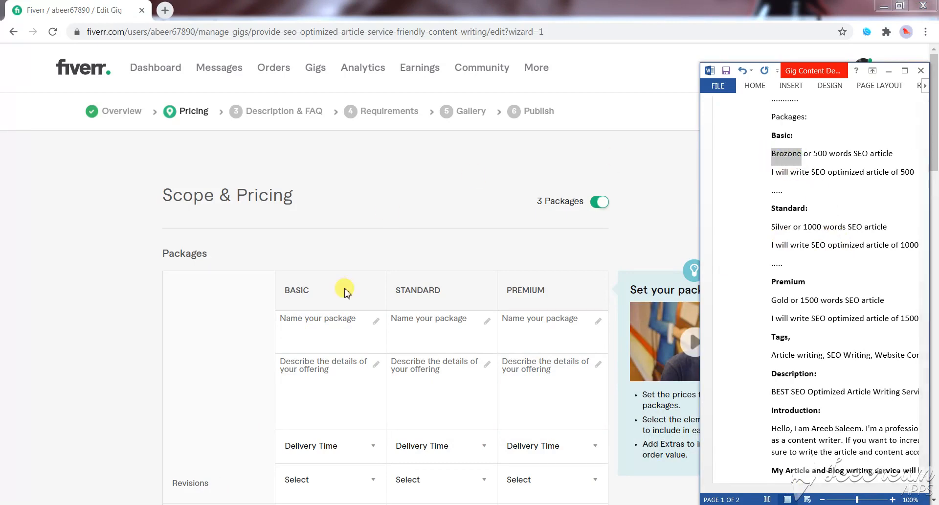
pyautogui.click(322, 316)
pyautogui.write('Brozone')
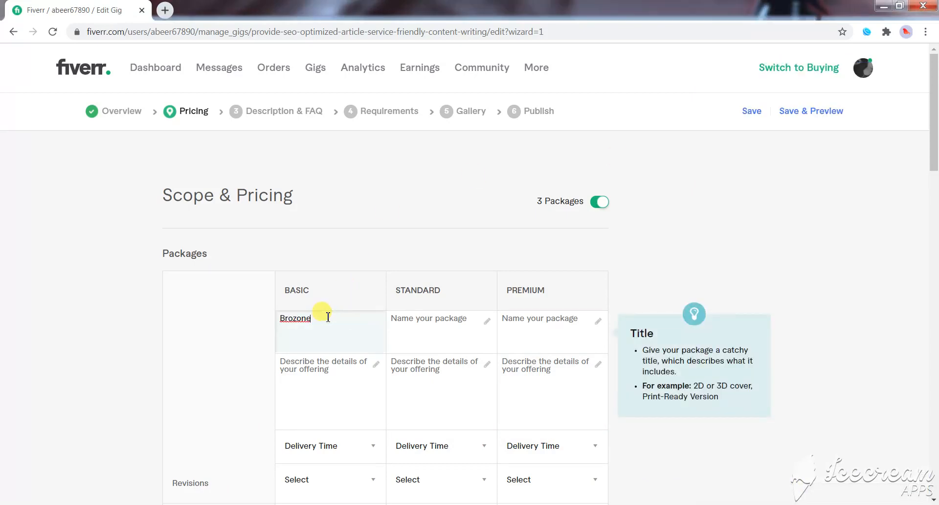
pyautogui.click(406, 323)
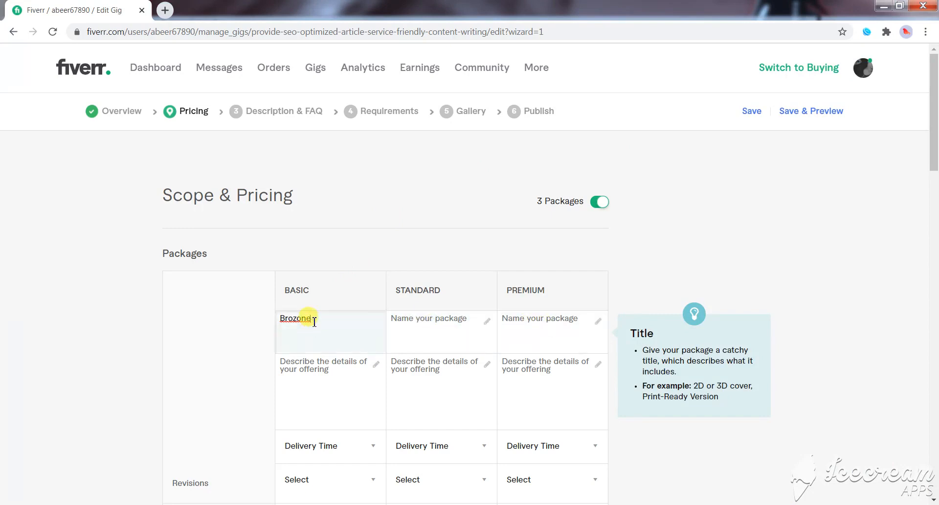
pyautogui.press('BackSpace')
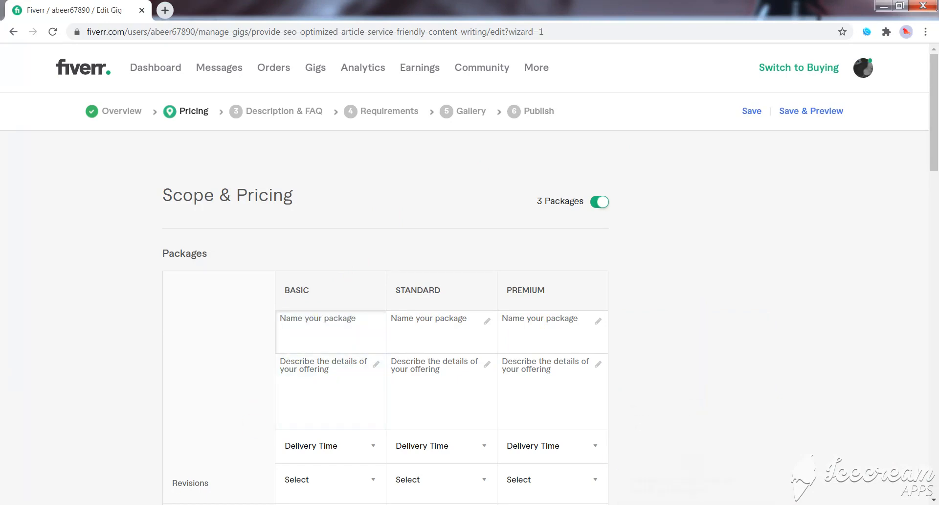
# - Copy "500 words SEO article" from the Word document as the Basic package's name
pyautogui.hotkey('alt', 'Tab')
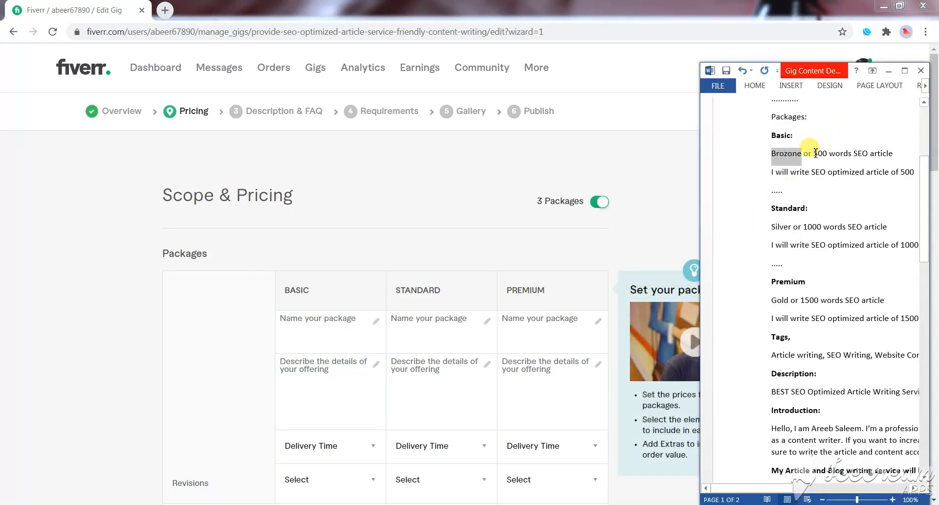
pyautogui.moveTo(815, 154); pyautogui.dragTo(885, 156)
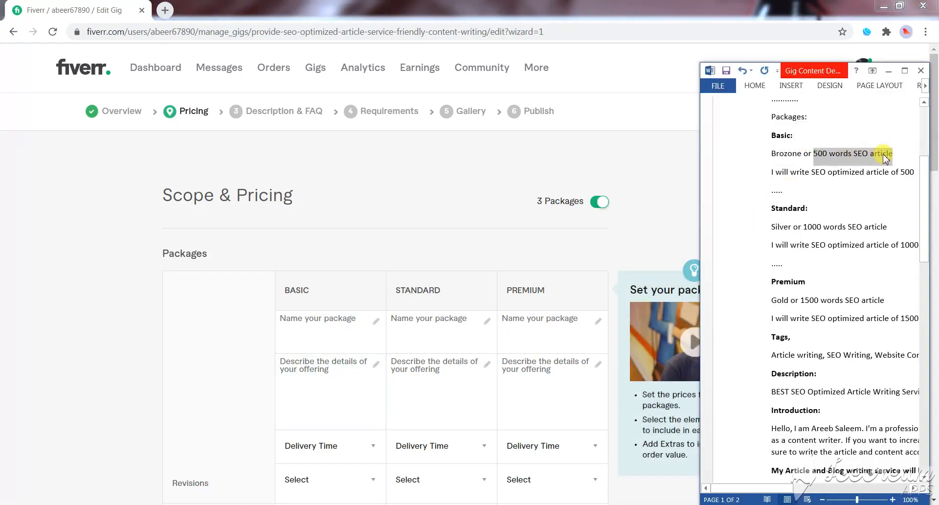
pyautogui.hotkey('ctrl', 'c')
pyautogui.click(302, 315)
pyautogui.hotkey('ctrl', 'v')
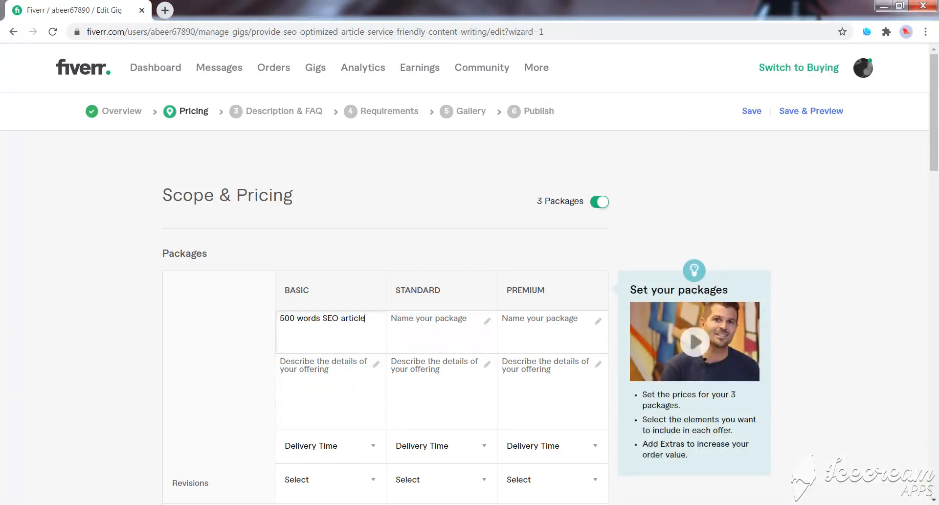
# - Copy "1000 words SEO article" from the Word document as the Standard package's name
pyautogui.hotkey('alt', 'Tab')
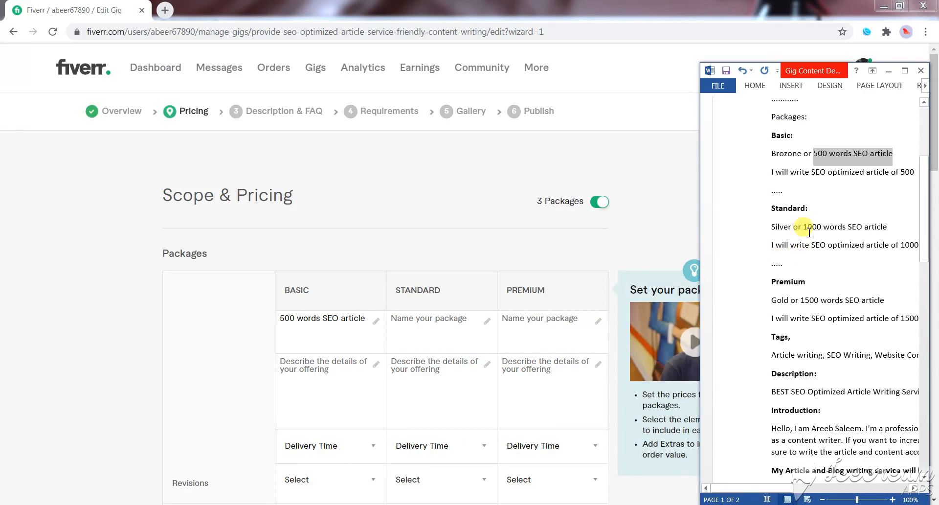
pyautogui.moveTo(806, 229); pyautogui.dragTo(888, 227)
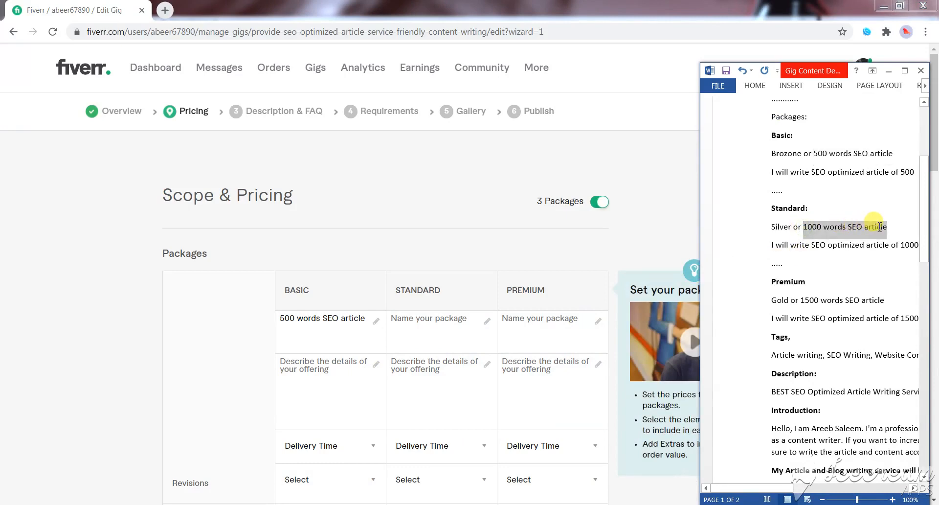
pyautogui.click(452, 325)
pyautogui.hotkey('ctrl', 'v')
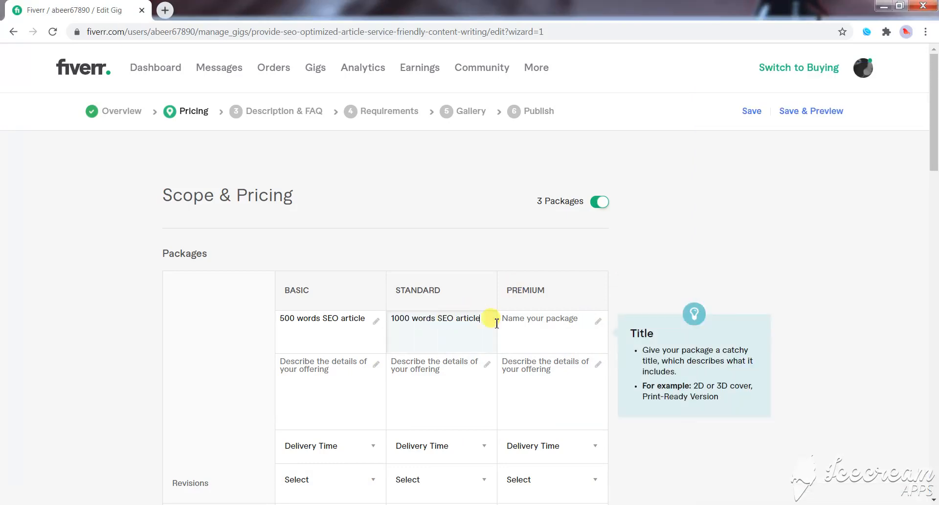
# - Copy "1500 words SEO article" from the Word document into the Premium package's description
pyautogui.click(518, 319)
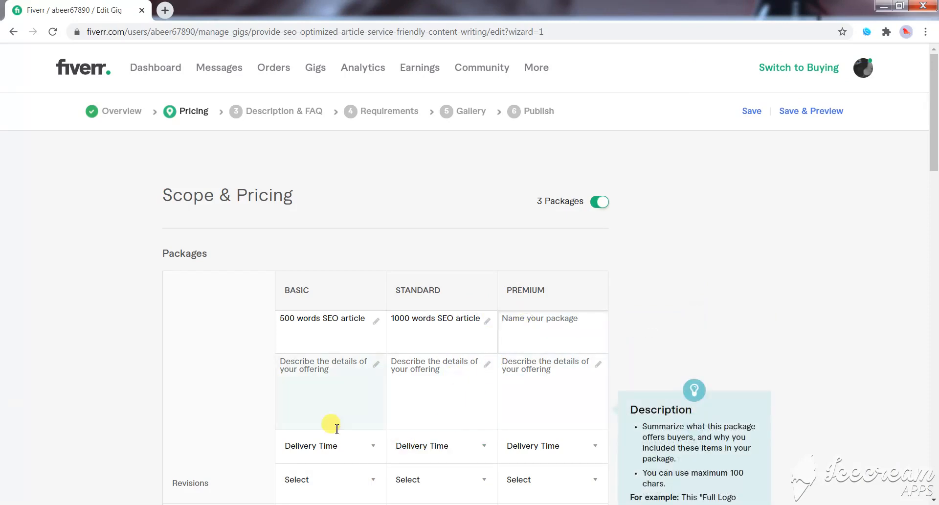
pyautogui.hotkey('alt', 'Tab')
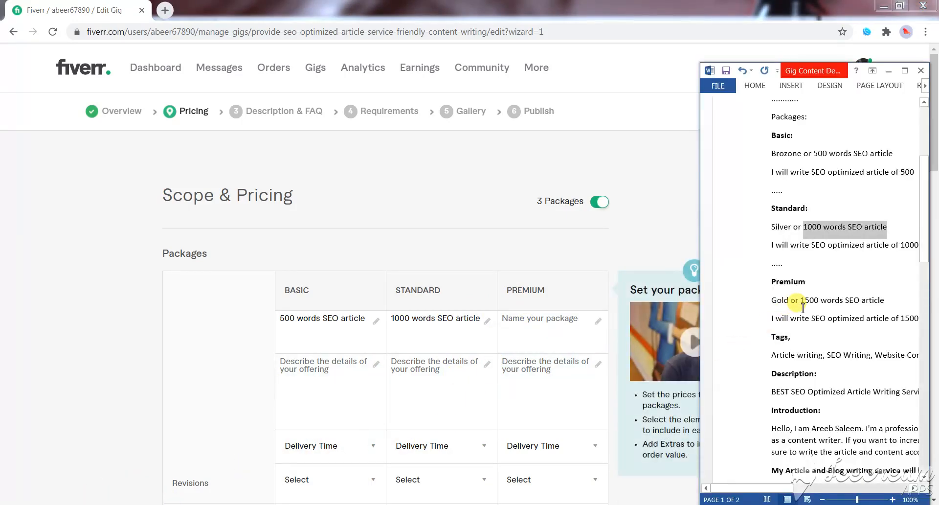
pyautogui.moveTo(803, 300); pyautogui.dragTo(885, 301)
pyautogui.hotkey('ctrl', 'c')
pyautogui.click(553, 363)
pyautogui.hotkey('ctrl', 'v')
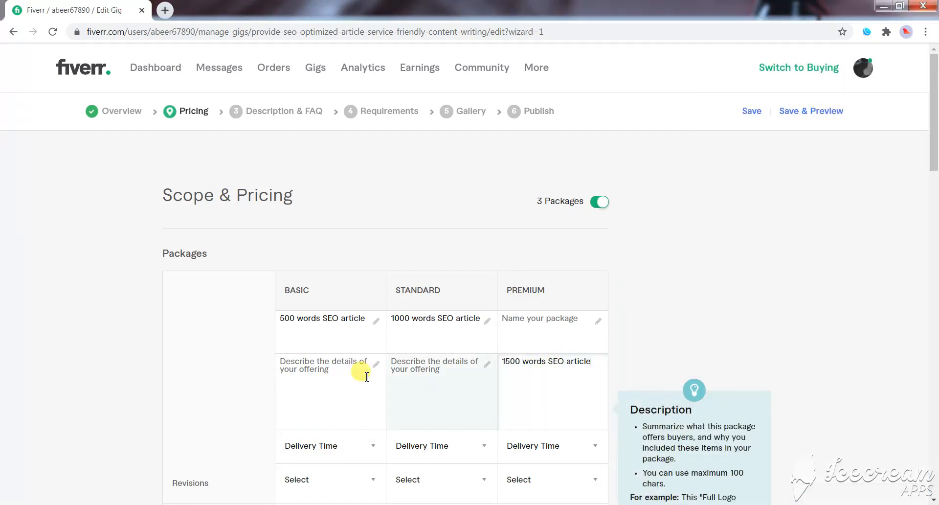
# - Copy "I will write SEO optimized article of 500" from the Word document as the Basic package's description
pyautogui.click(319, 376)
pyautogui.scroll(-1, 323, 394)
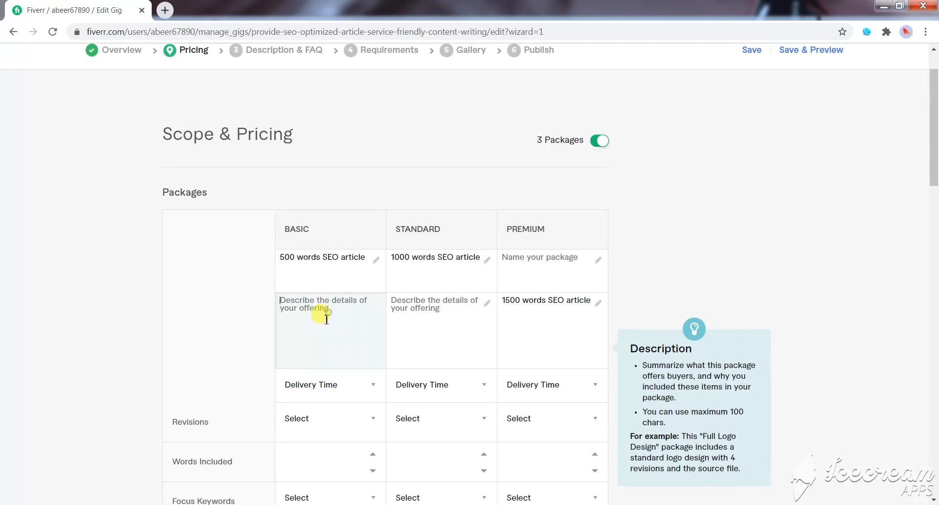
pyautogui.click(134, 504)
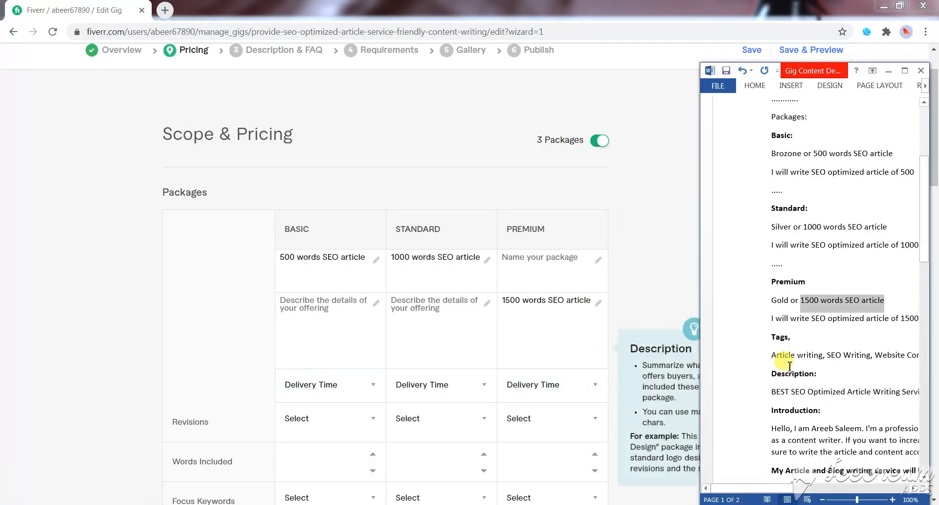
pyautogui.scroll(-1, 790, 364)
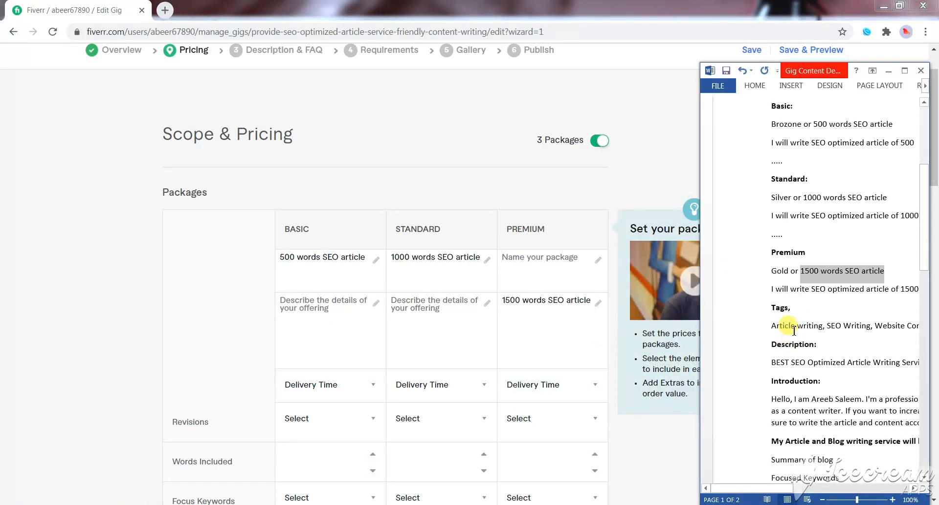
pyautogui.scroll(-1, 815, 440)
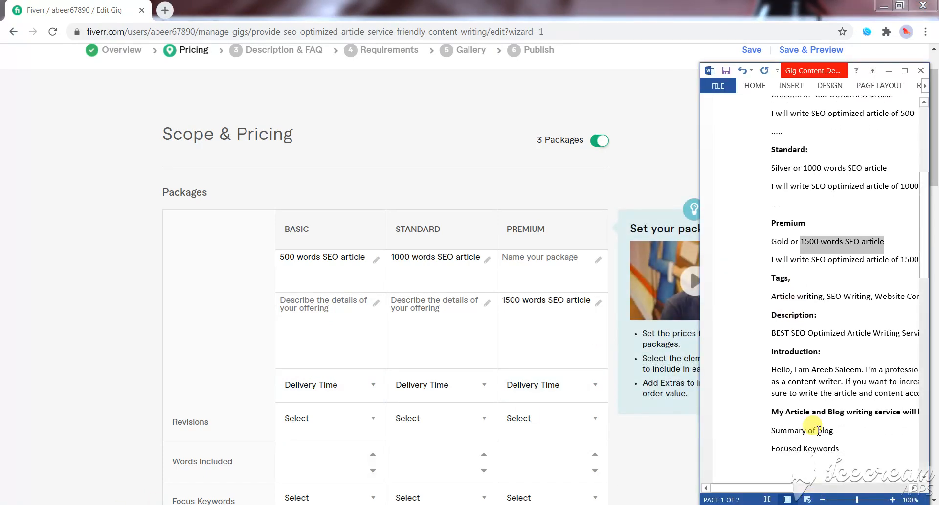
pyautogui.click(805, 259)
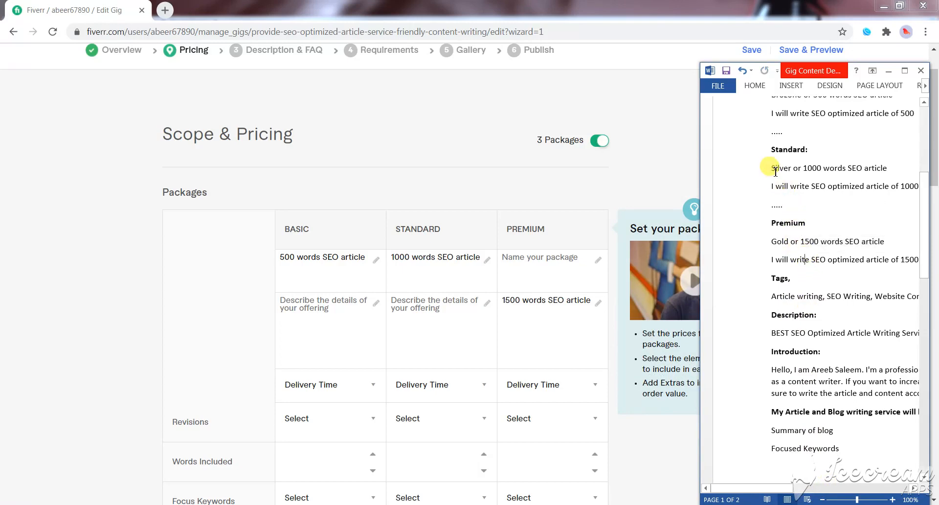
pyautogui.scroll(2, 776, 171)
pyautogui.moveTo(770, 171); pyautogui.dragTo(913, 172)
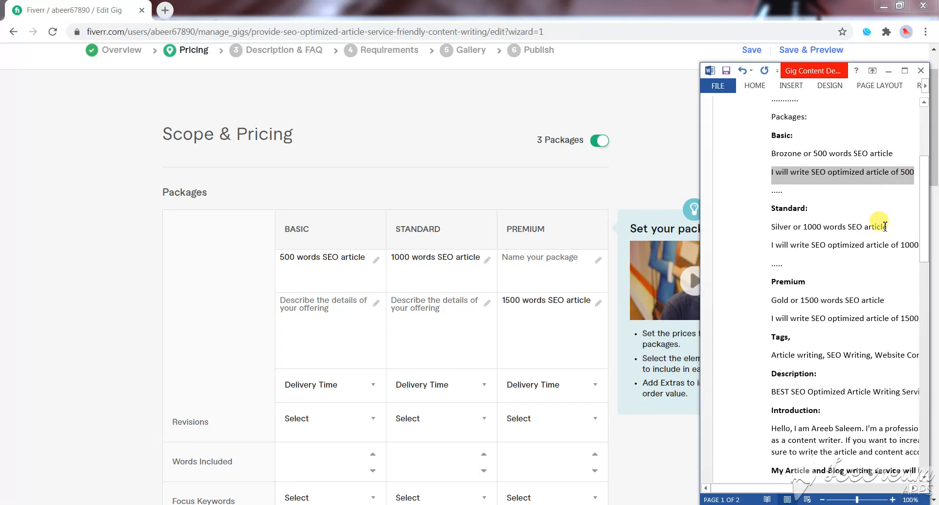
pyautogui.click(328, 307)
pyautogui.hotkey('ctrl', 'v')
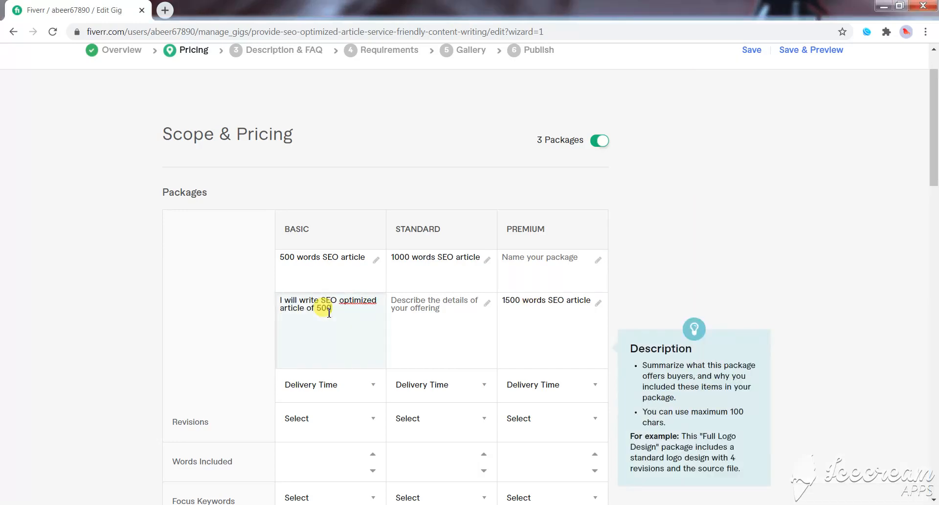
# - Add "optimized" to the spelling dictionary and append "words" to the end of the Basic package's description
pyautogui.click(318, 504)
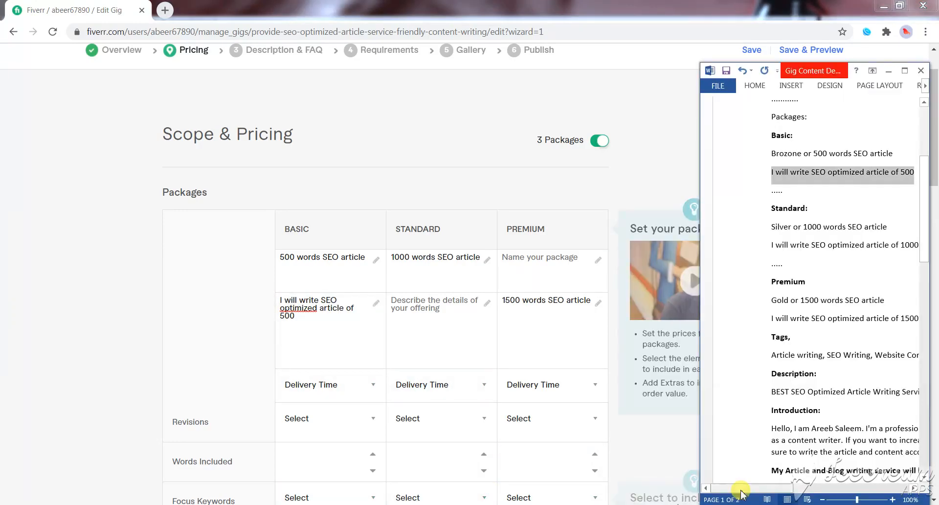
pyautogui.moveTo(741, 492); pyautogui.dragTo(756, 488)
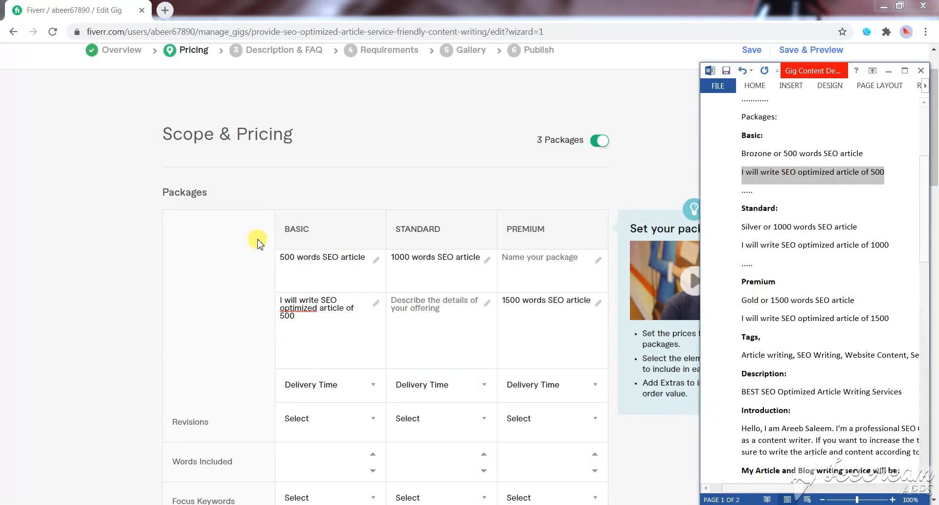
pyautogui.click(296, 309)
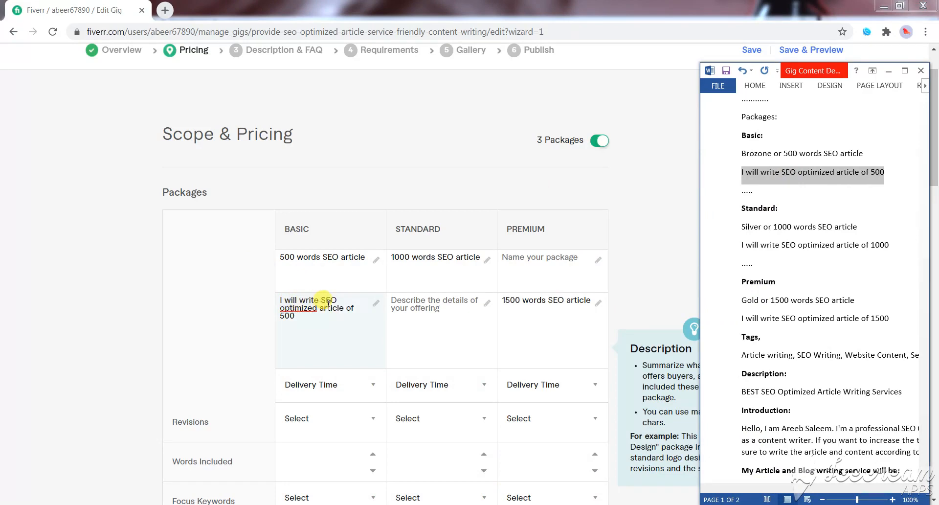
pyautogui.rightClick(302, 312)
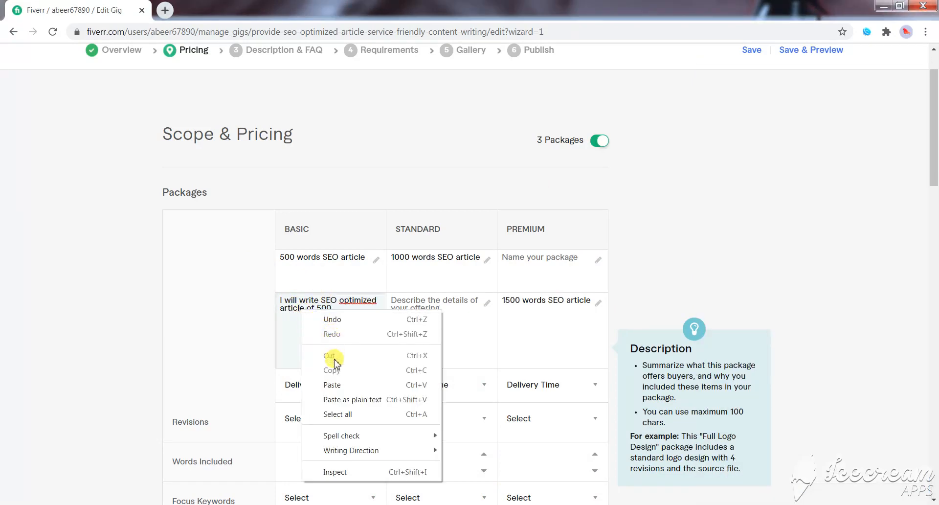
pyautogui.click(292, 335)
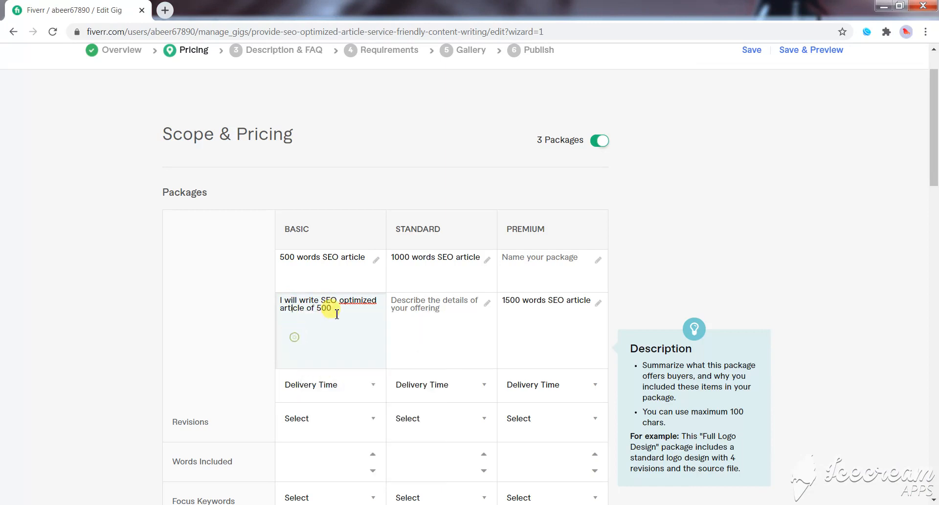
pyautogui.rightClick(369, 301)
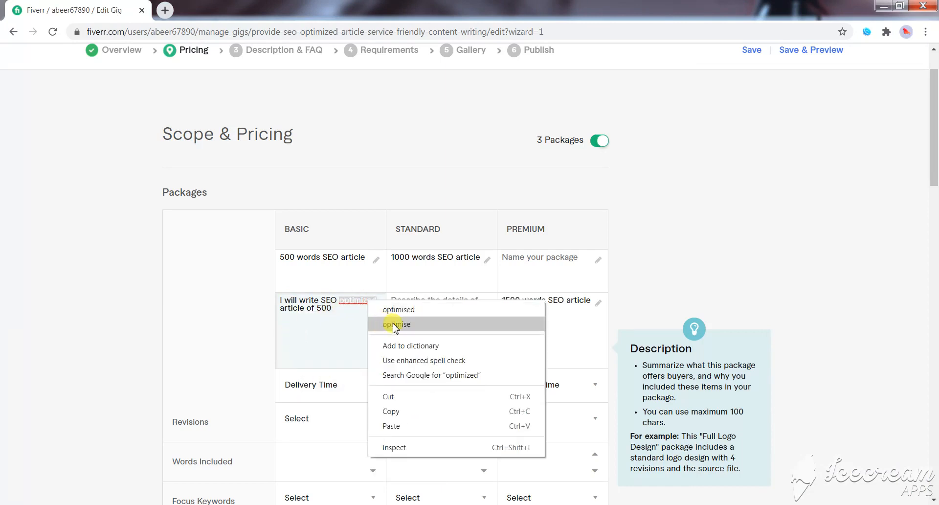
pyautogui.click(434, 344)
pyautogui.click(322, 309)
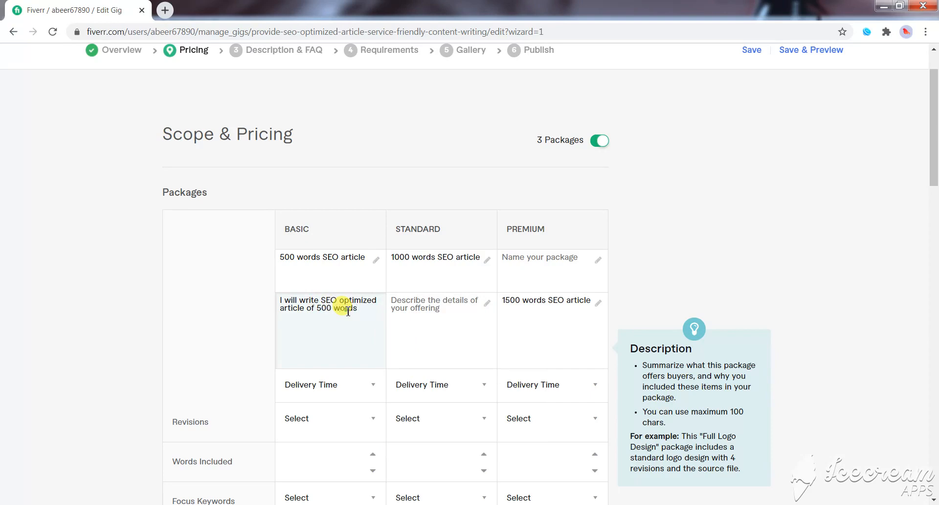
# - Copy the Basic description into the Standard package and change it to "I will write SEO optimized article of 1000 words"
pyautogui.tripleClick(348, 311)
pyautogui.click(414, 313)
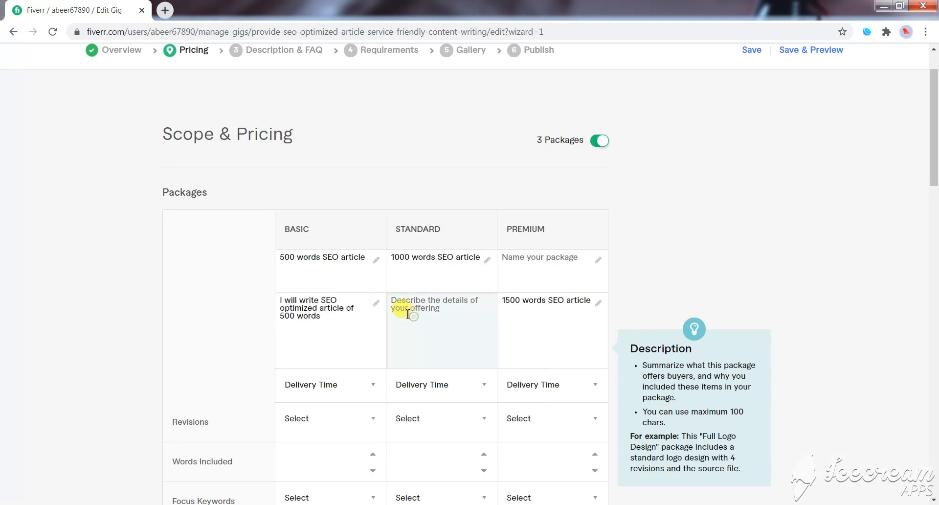
pyautogui.hotkey('ctrl', 'v')
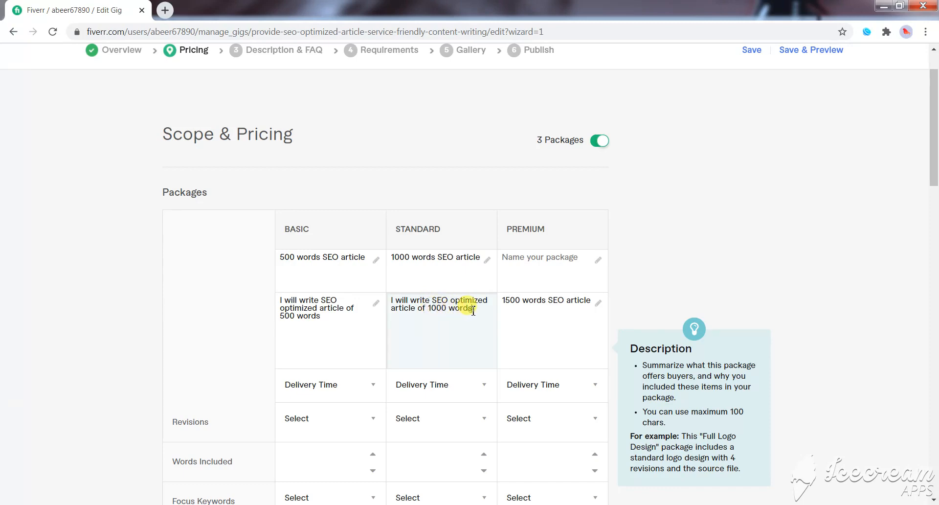
# - Move "1500 words SEO article" from the Premium package's description to its name
pyautogui.click(517, 304)
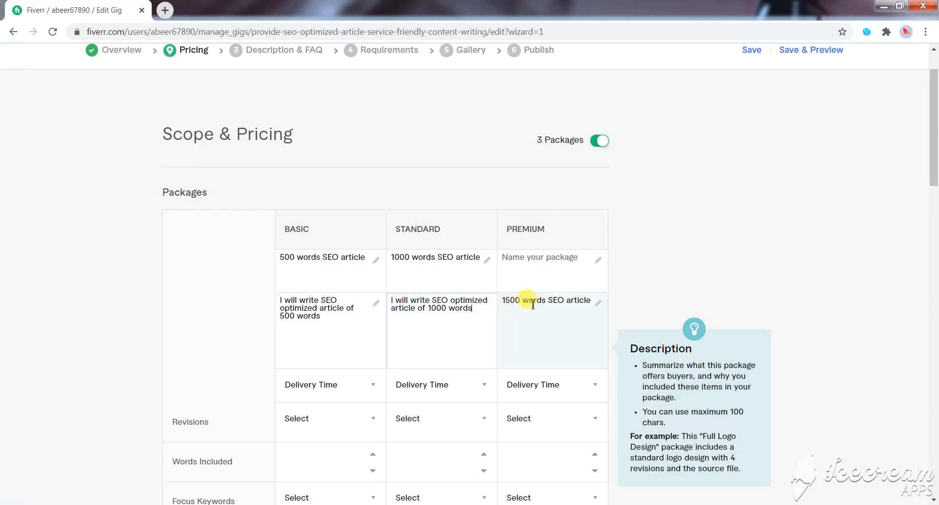
pyautogui.tripleClick(533, 304)
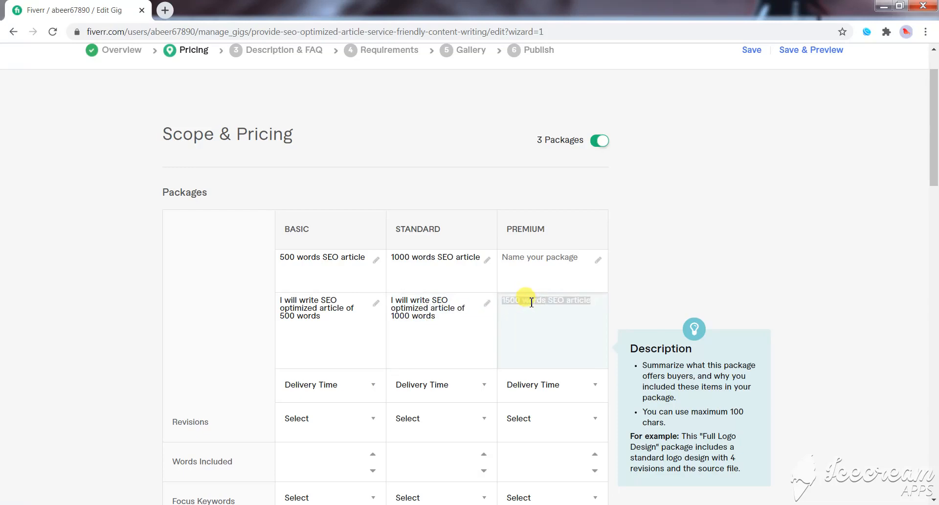
pyautogui.hotkey('ctrl', 'x')
pyautogui.click(516, 260)
pyautogui.hotkey('ctrl', 'v')
# - Copy the Standard description into the Premium package and change it to "I will write SEO optimized article of 1500 words"
pyautogui.click(515, 300)
pyautogui.click(486, 305)
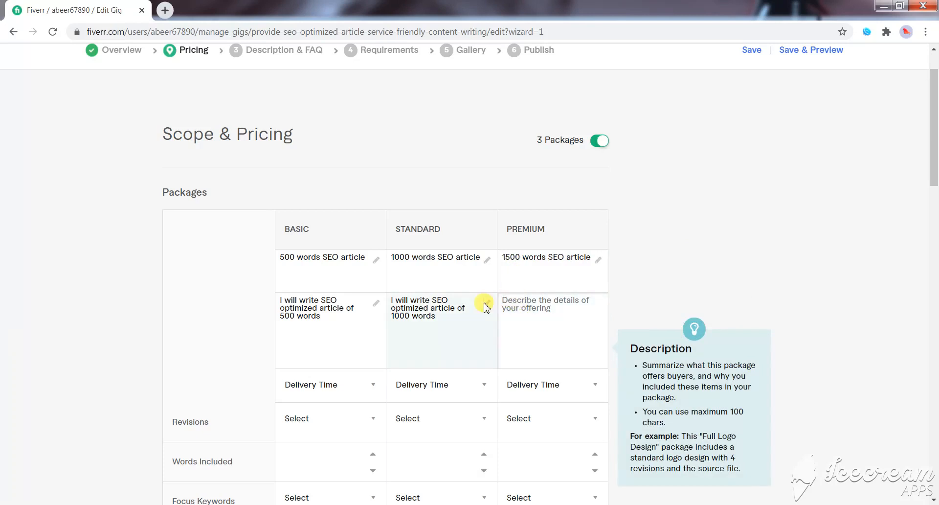
pyautogui.tripleClick(446, 306)
pyautogui.hotkey('ctrl', 'c')
pyautogui.click(516, 306)
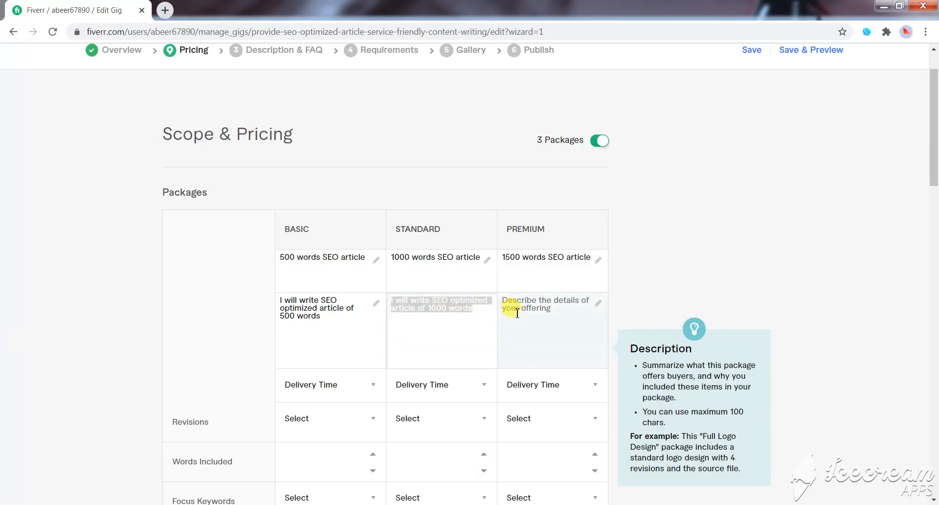
pyautogui.hotkey('ctrl', 'v')
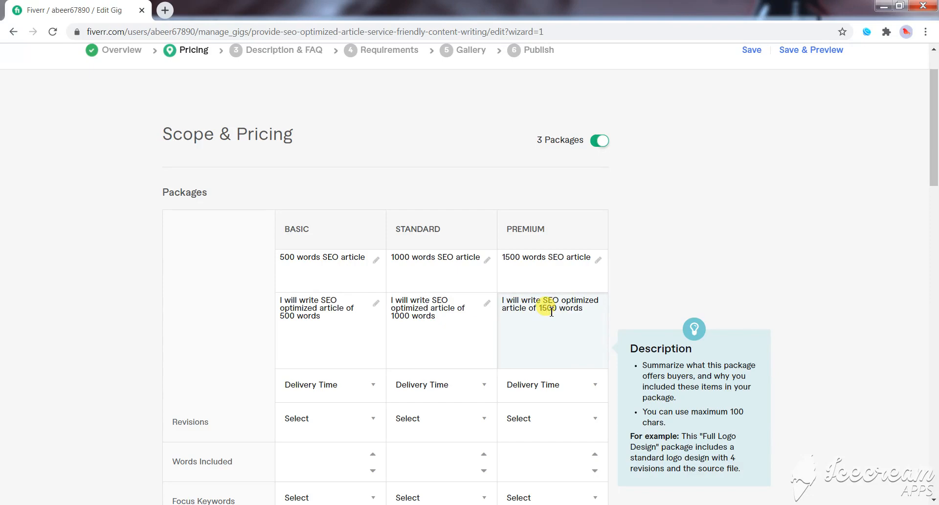
# - Set the delivery time to 2 days for the Basic and Standard packages and 3 days for the Premium package
pyautogui.scroll(-1, 421, 342)
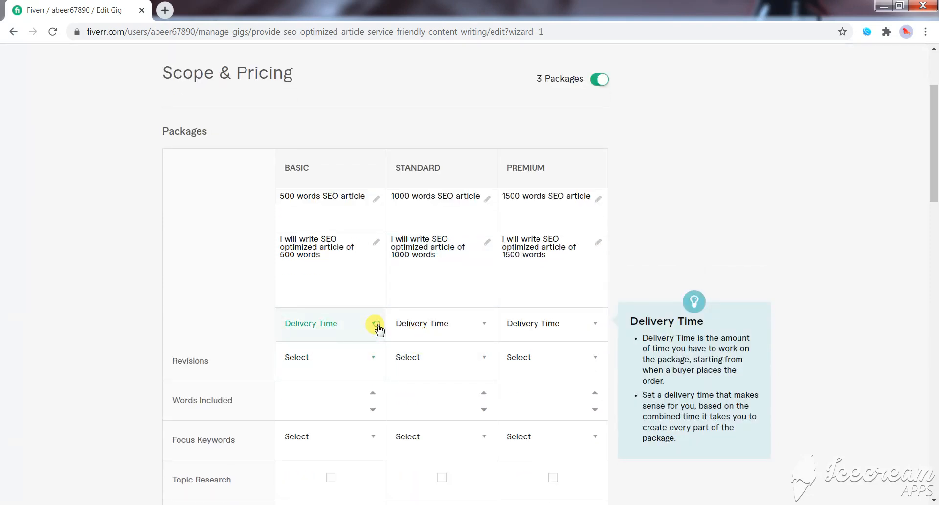
pyautogui.click(374, 325)
pyautogui.click(360, 282)
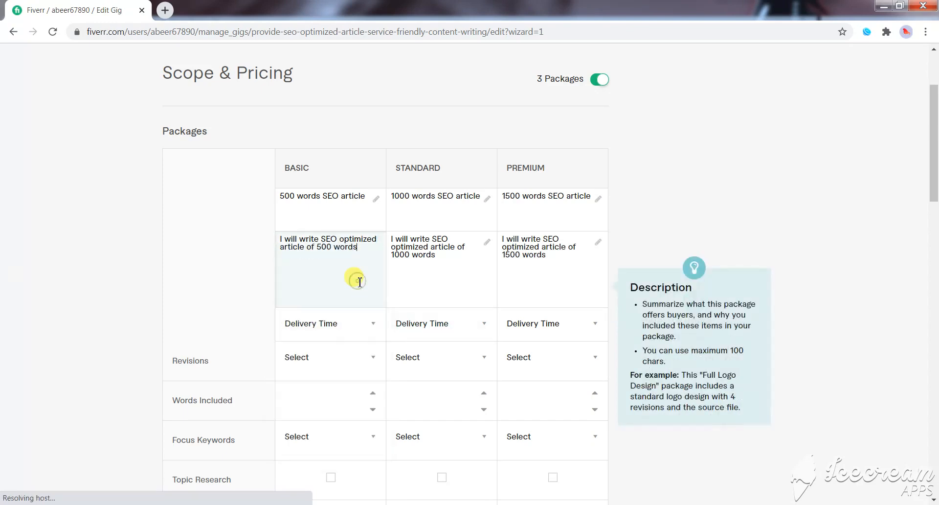
pyautogui.click(374, 327)
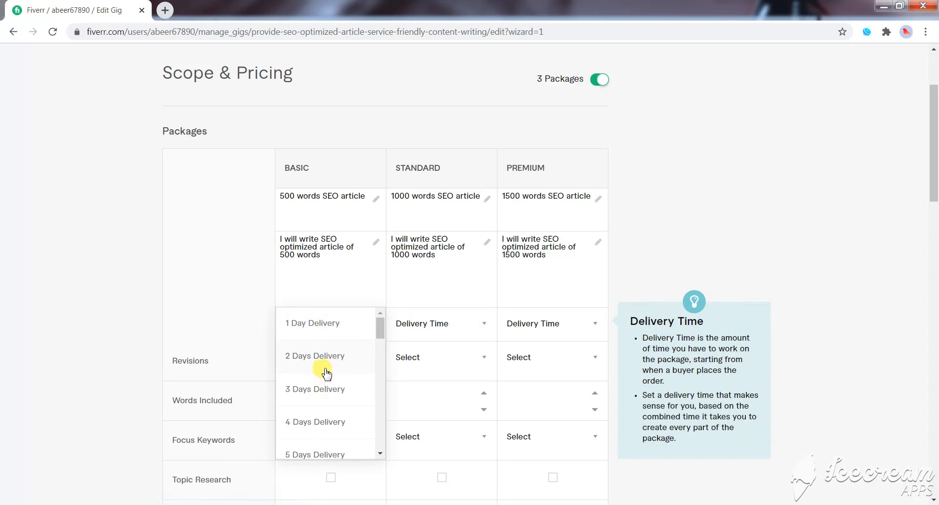
pyautogui.click(325, 367)
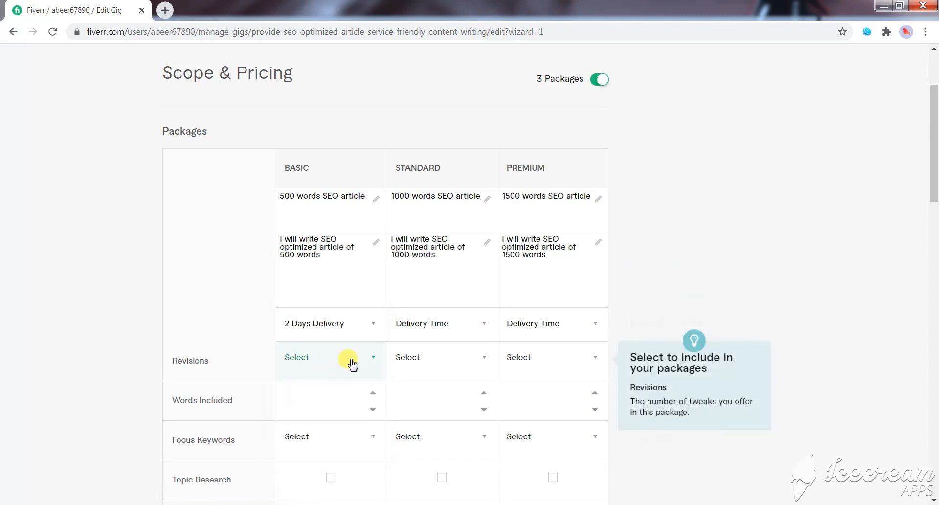
pyautogui.click(481, 328)
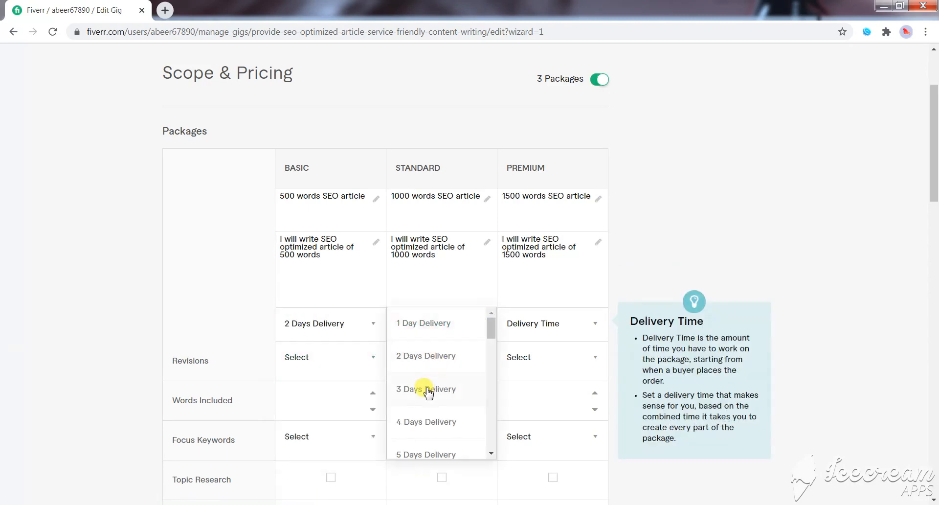
pyautogui.click(427, 357)
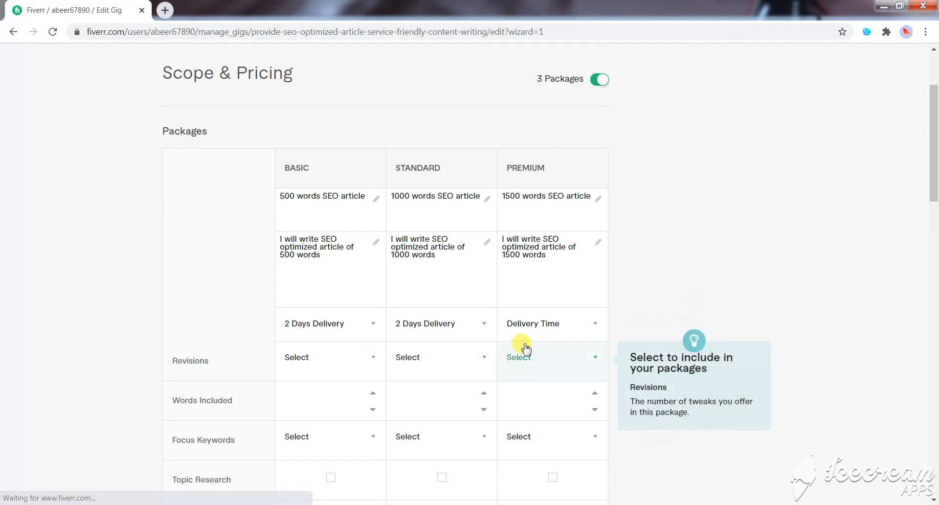
pyautogui.click(587, 331)
pyautogui.click(543, 391)
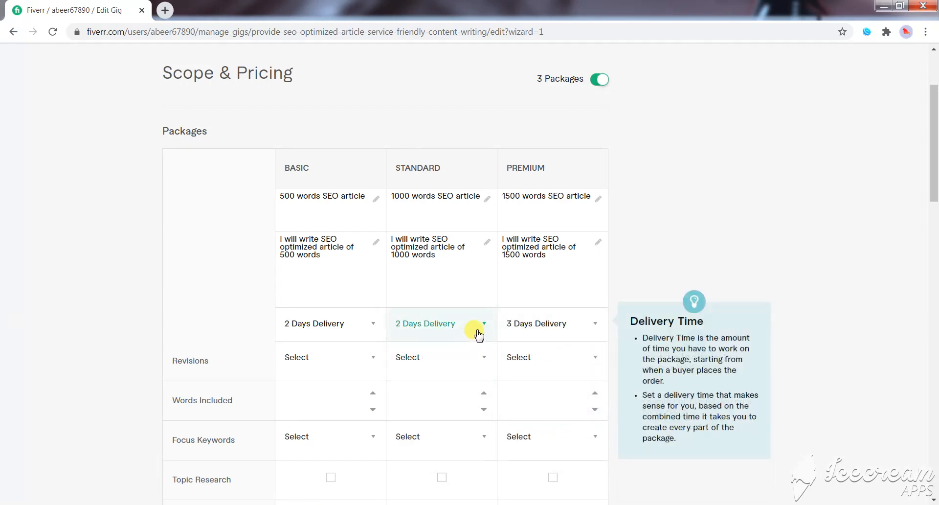
# - Set the Basic package's revisions to Unlimited
pyautogui.click(370, 362)
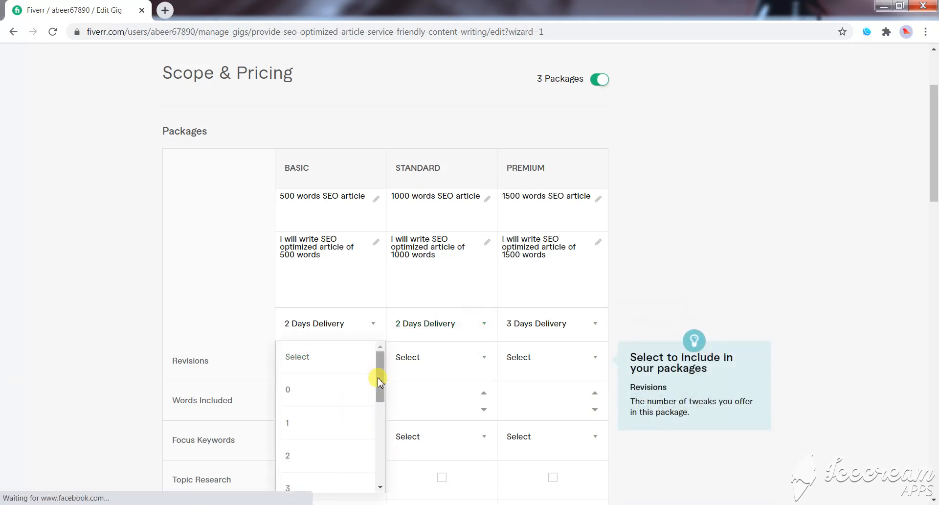
pyautogui.moveTo(379, 377); pyautogui.dragTo(375, 474)
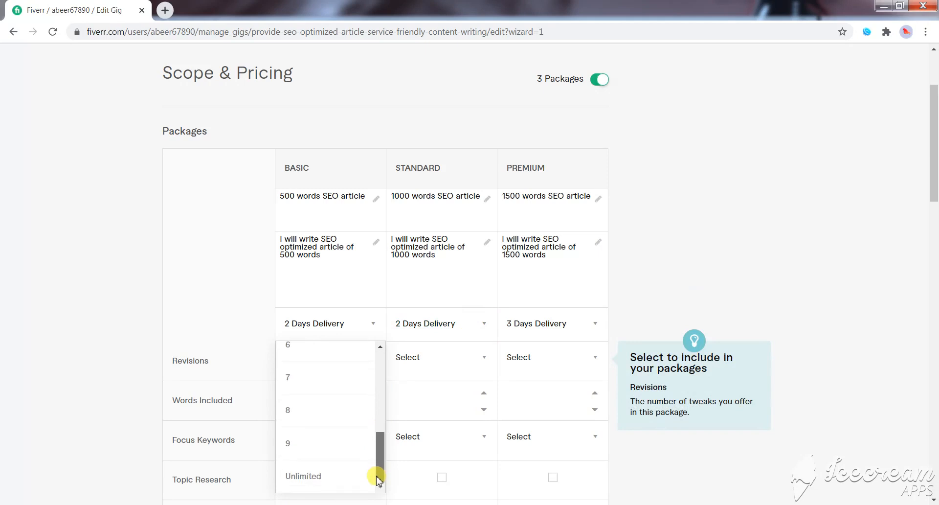
pyautogui.click(319, 478)
# - Set the revisions of the Standard and Premium packages to Unlimited
pyautogui.click(484, 358)
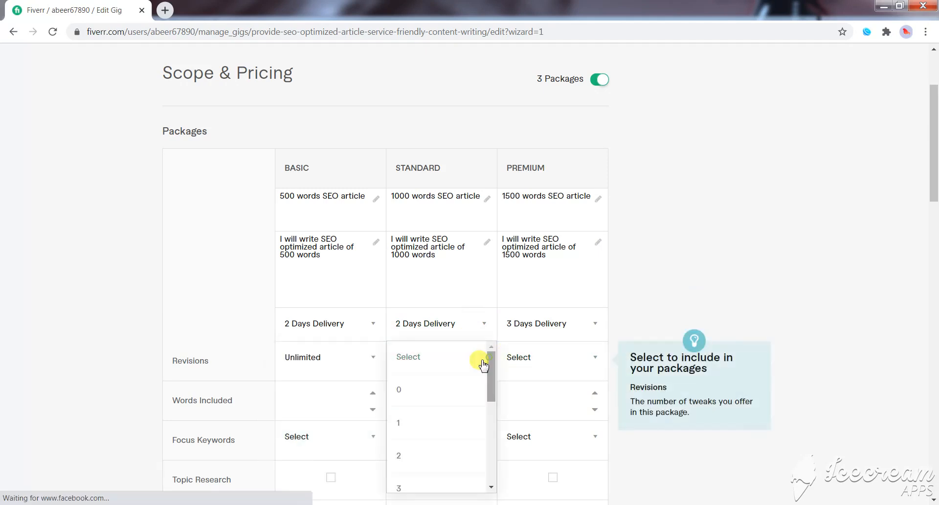
pyautogui.scroll(-6, 493, 389)
pyautogui.scroll(4, 470, 186)
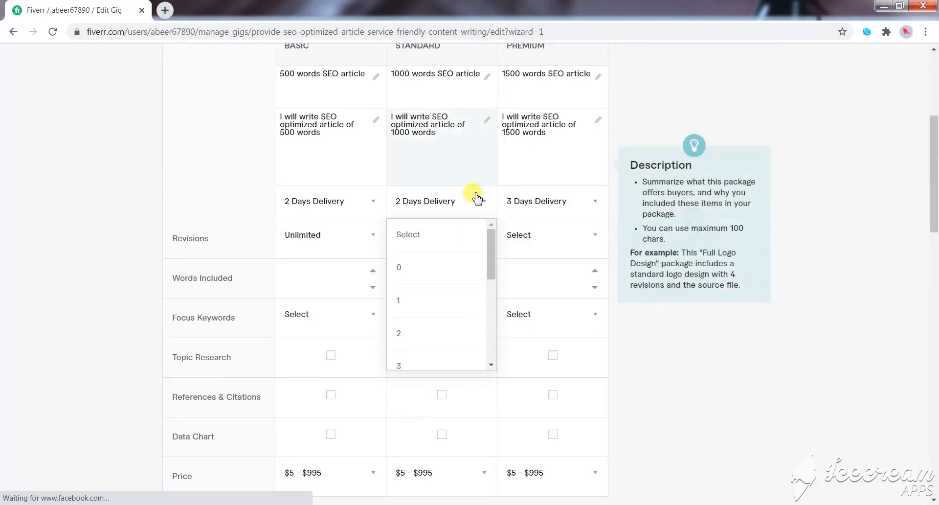
pyautogui.moveTo(489, 242); pyautogui.dragTo(480, 340)
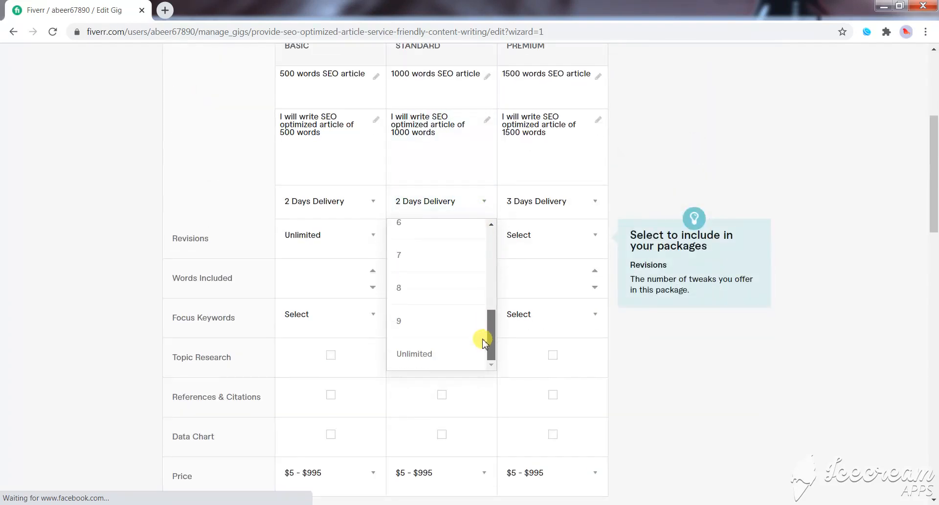
pyautogui.click(440, 359)
pyautogui.click(561, 253)
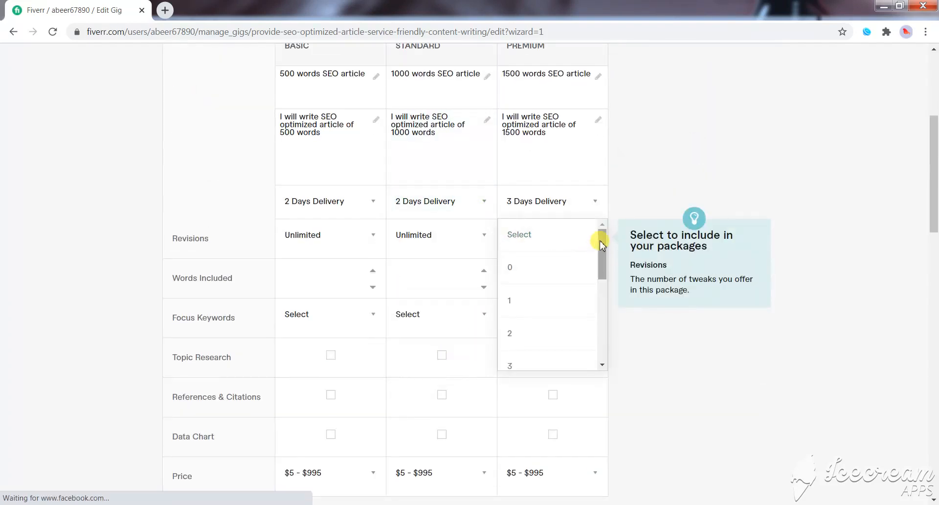
pyautogui.moveTo(600, 239); pyautogui.dragTo(587, 350)
pyautogui.click(514, 355)
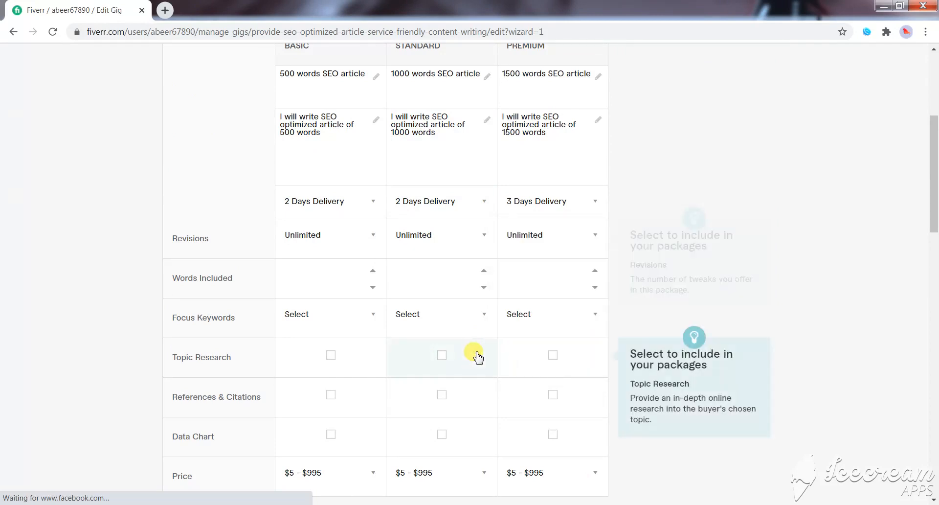
# - Set the words included to 500 for Basic, 1000 for Standard and 1500 for Premium
pyautogui.click(339, 279)
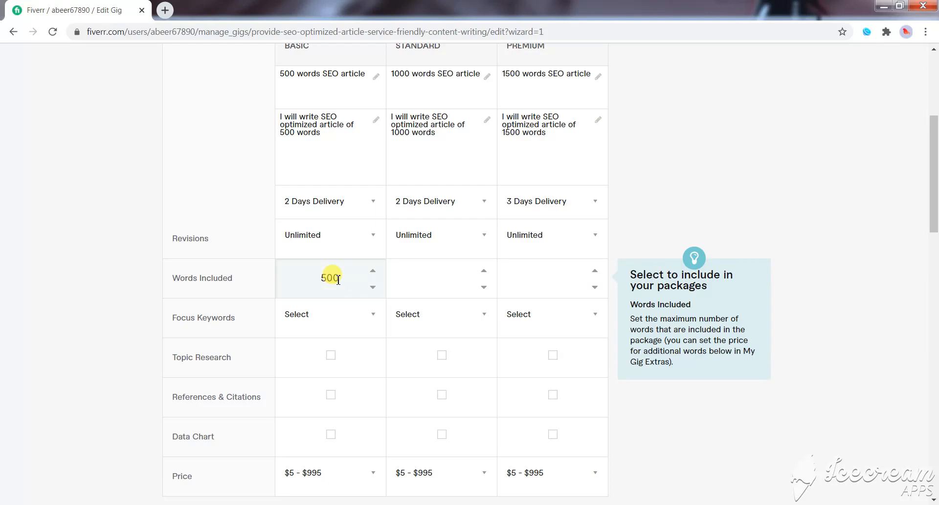
pyautogui.click(397, 277)
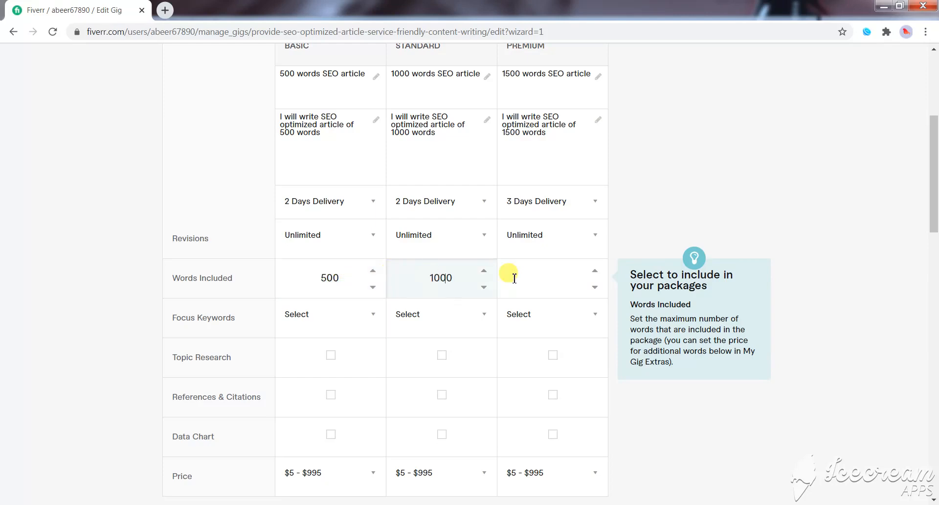
pyautogui.click(545, 277)
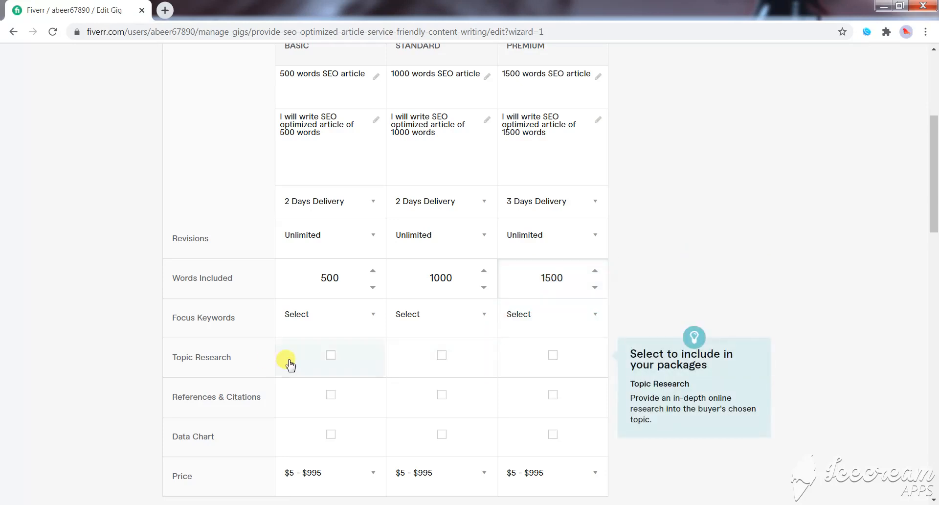
# - Set the focus keywords to 1 for the Basic, 2 for the Standard and 3 for the Premium package
pyautogui.click(372, 321)
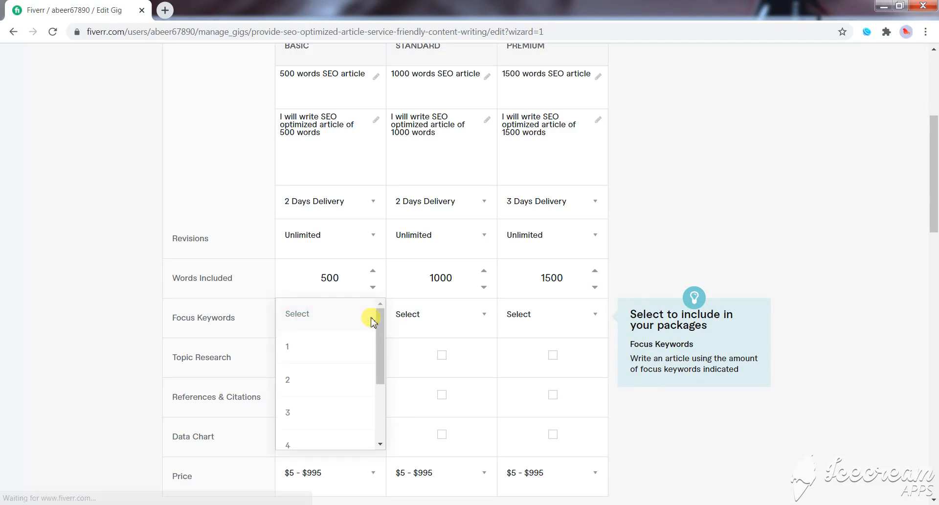
pyautogui.click(327, 348)
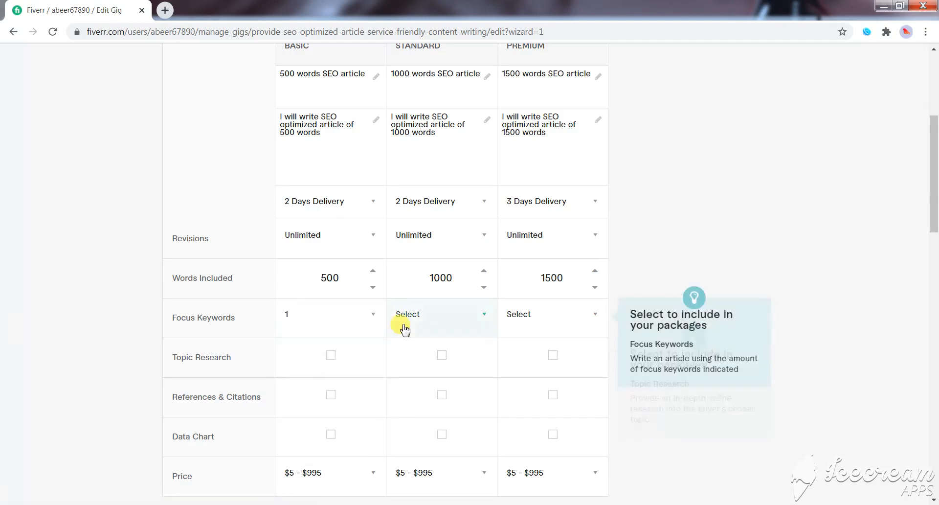
pyautogui.click(485, 319)
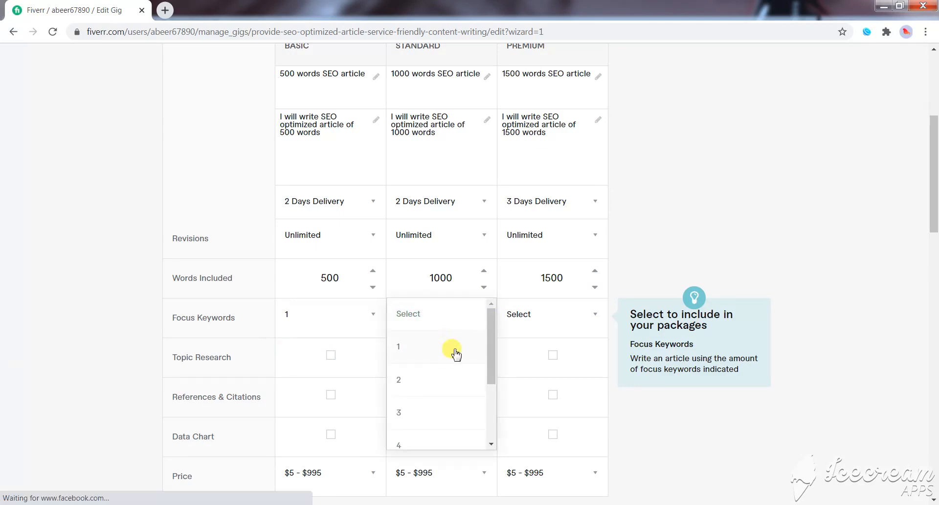
pyautogui.click(422, 388)
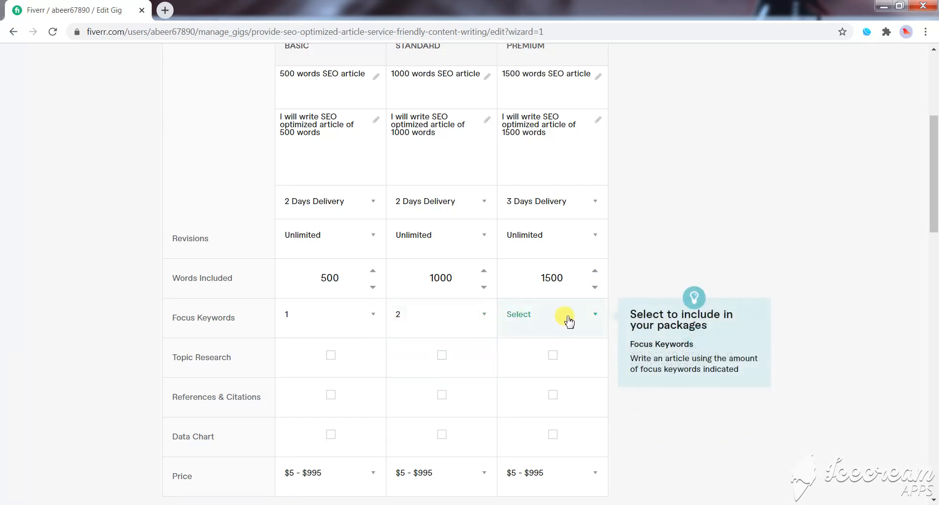
pyautogui.click(591, 323)
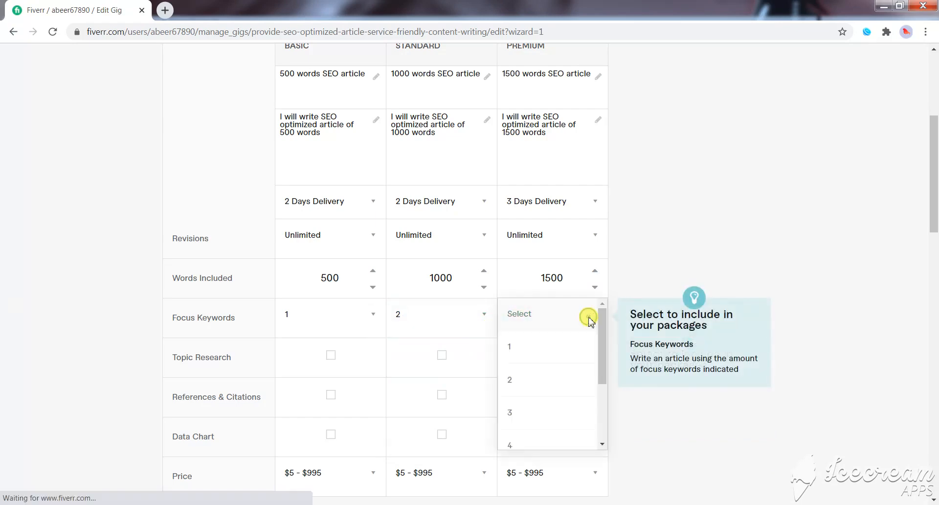
pyautogui.click(536, 413)
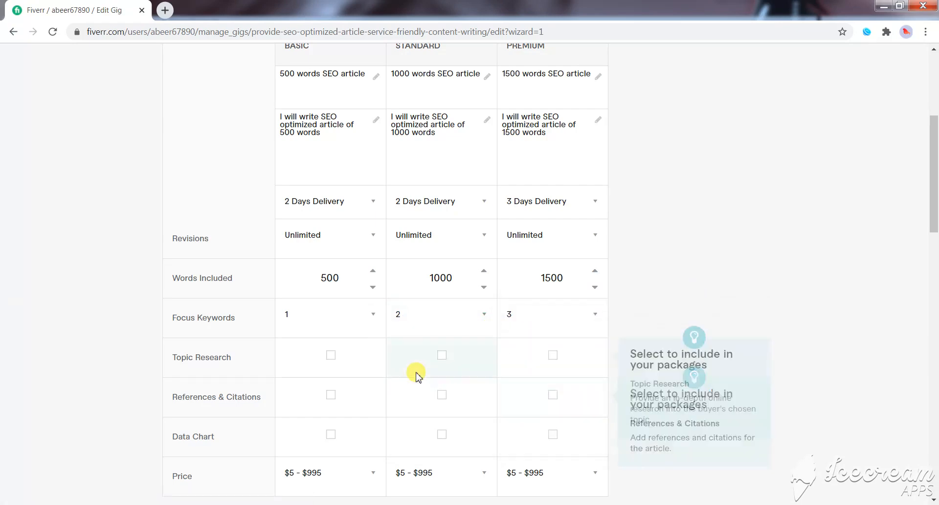
# - Include topic research in the Standard and Premium packages only
pyautogui.click(331, 357)
pyautogui.click(442, 356)
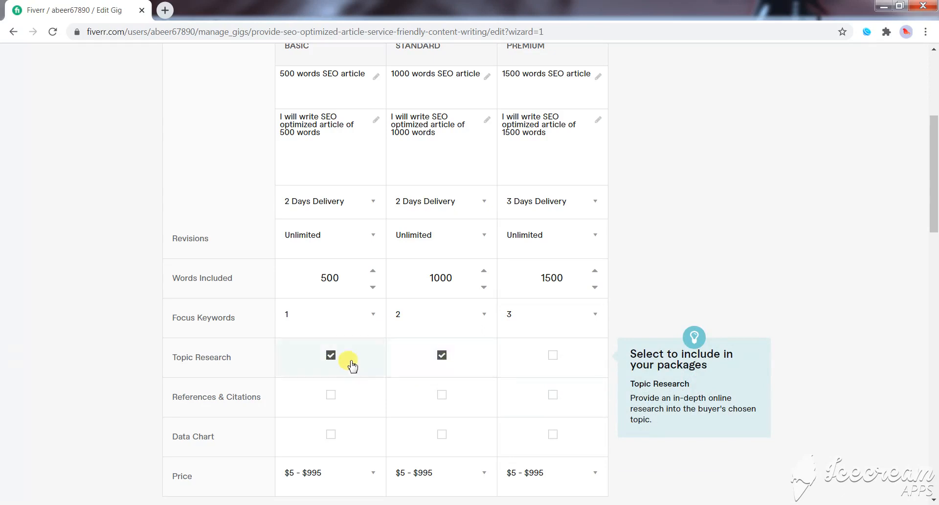
pyautogui.click(331, 356)
pyautogui.click(553, 356)
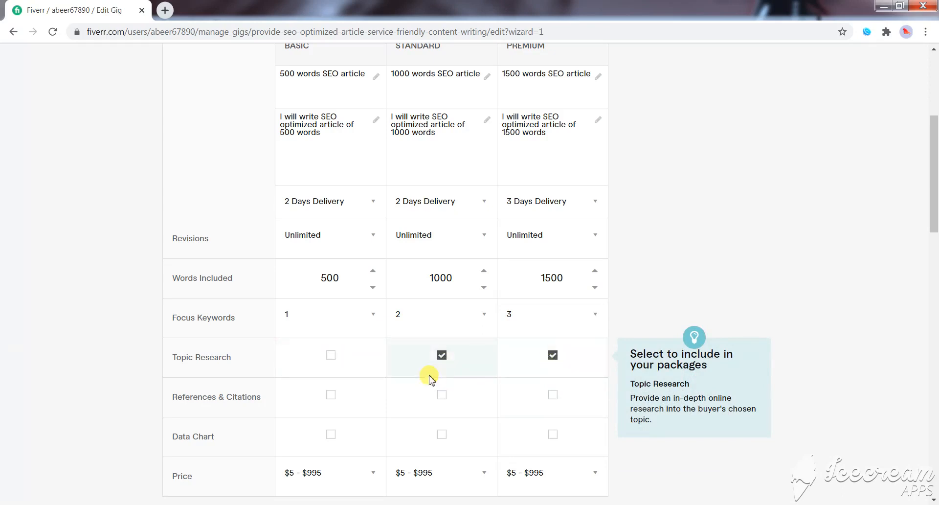
# - Price the Basic package at $5, the Standard package at $10 and the Premium package at $15
pyautogui.scroll(-3, 457, 381)
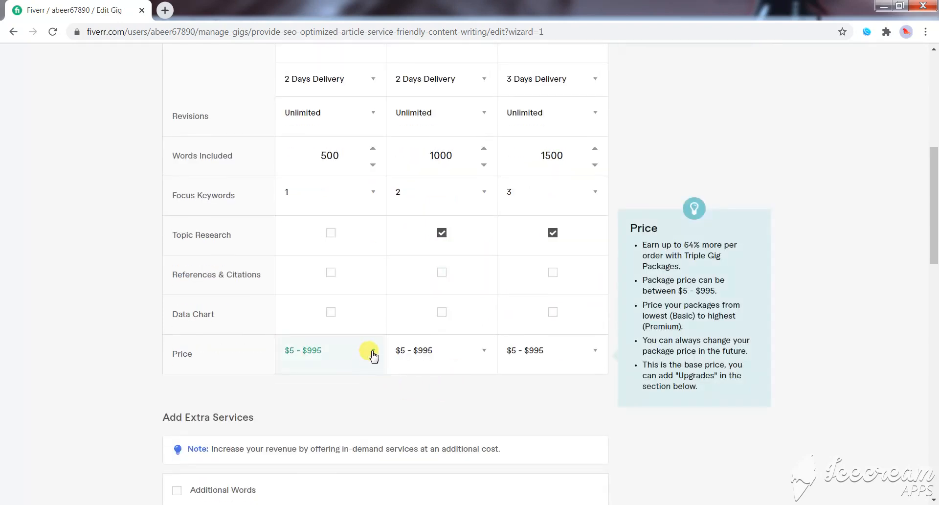
pyautogui.click(367, 358)
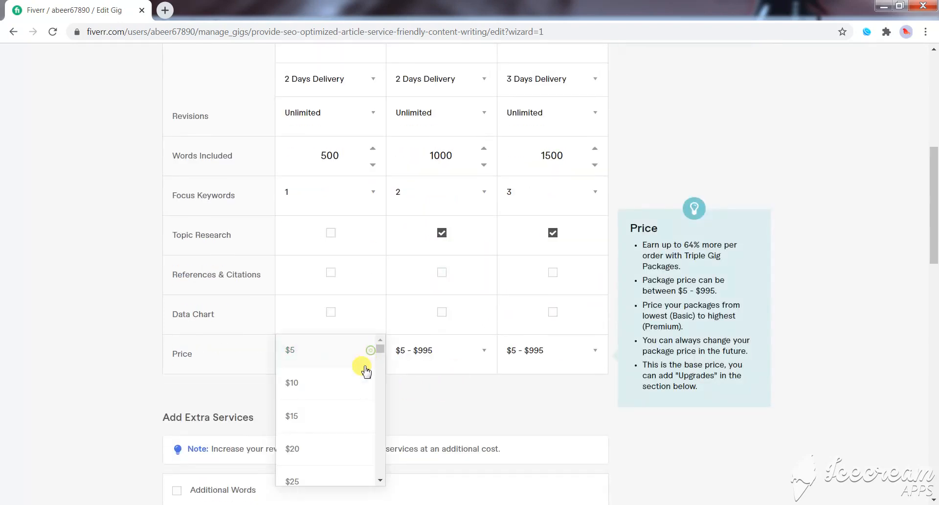
pyautogui.click(300, 359)
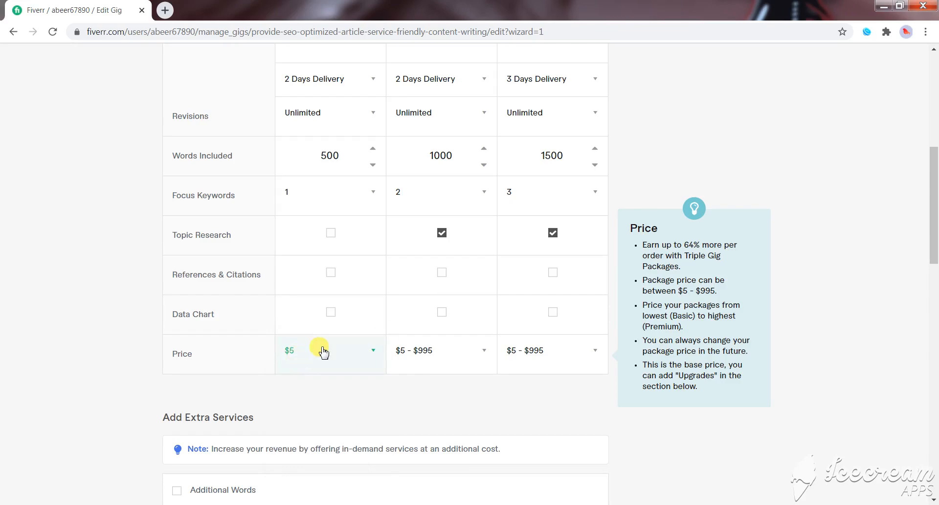
pyautogui.click(487, 357)
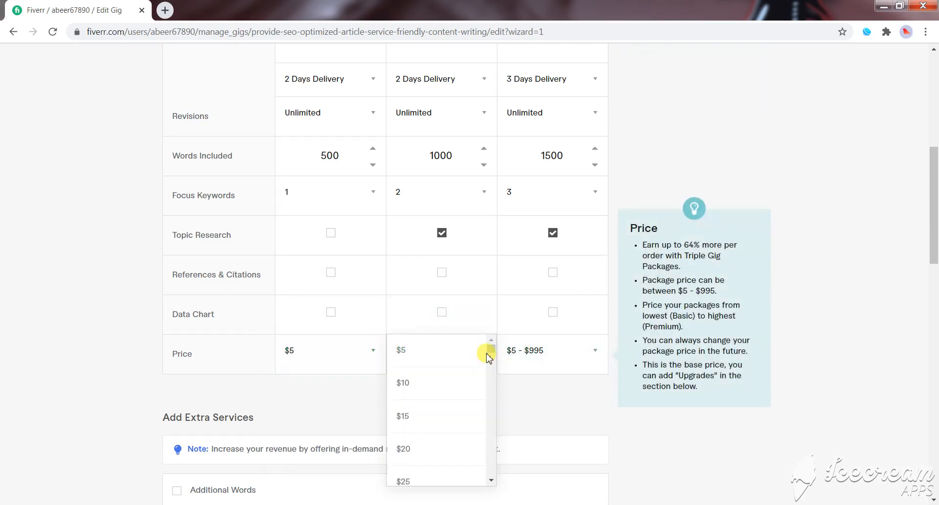
pyautogui.click(425, 383)
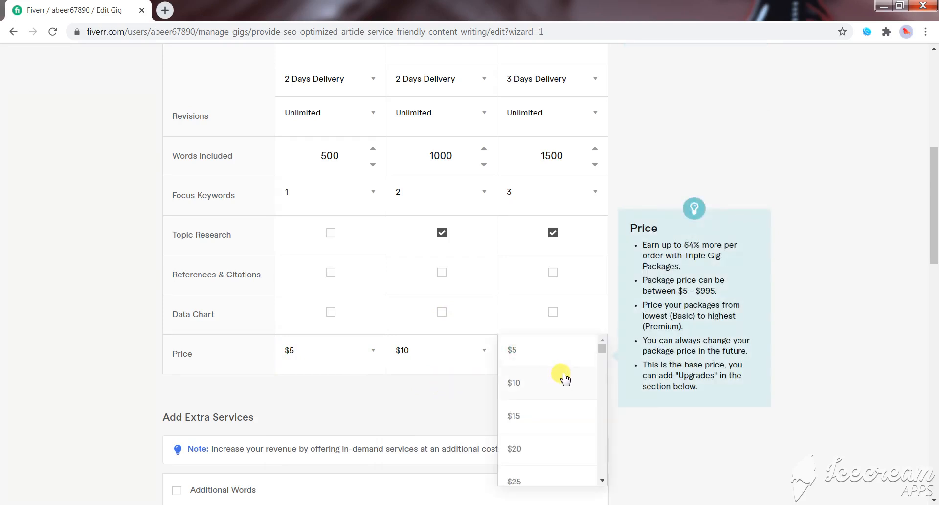
pyautogui.click(543, 418)
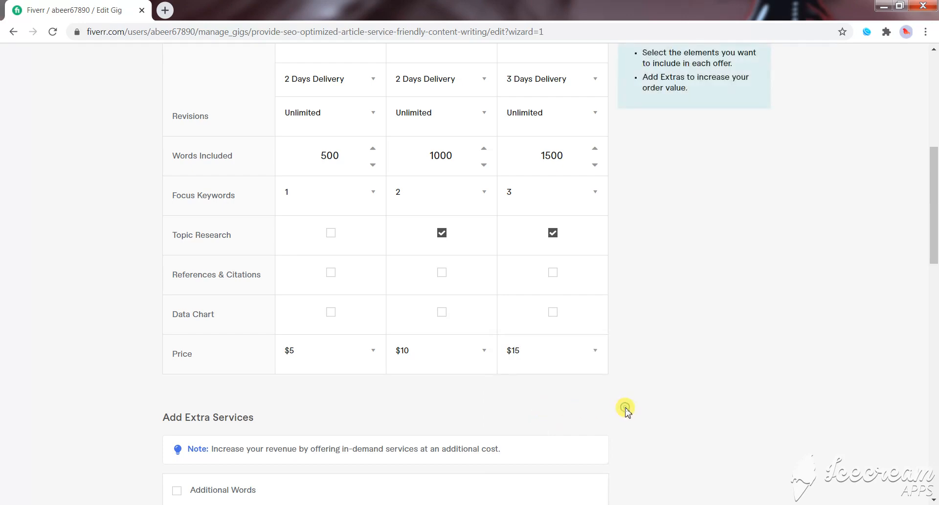
# - Set the Basic package's extra fast delivery to 1 day for an extra $5
pyautogui.scroll(-3, 420, 352)
pyautogui.scroll(-1, 419, 353)
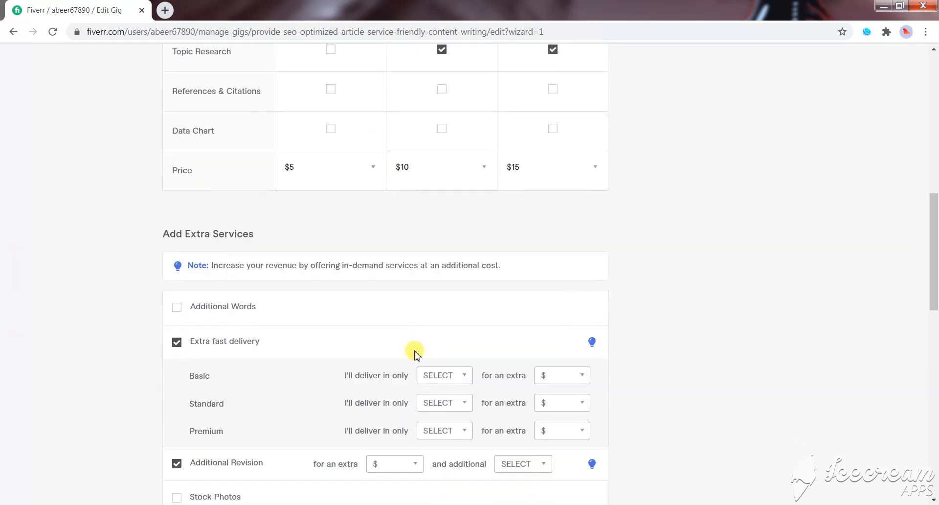
pyautogui.moveTo(402, 378)
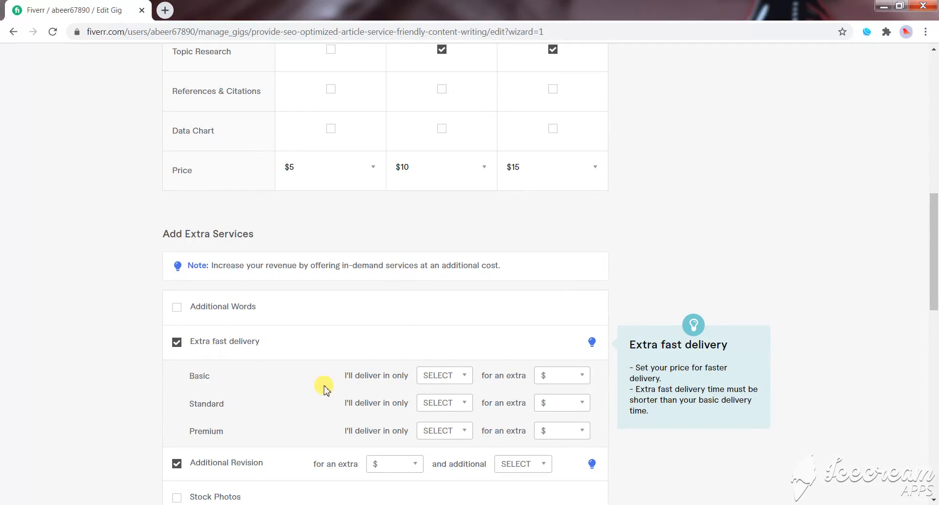
pyautogui.click(465, 376)
pyautogui.click(442, 406)
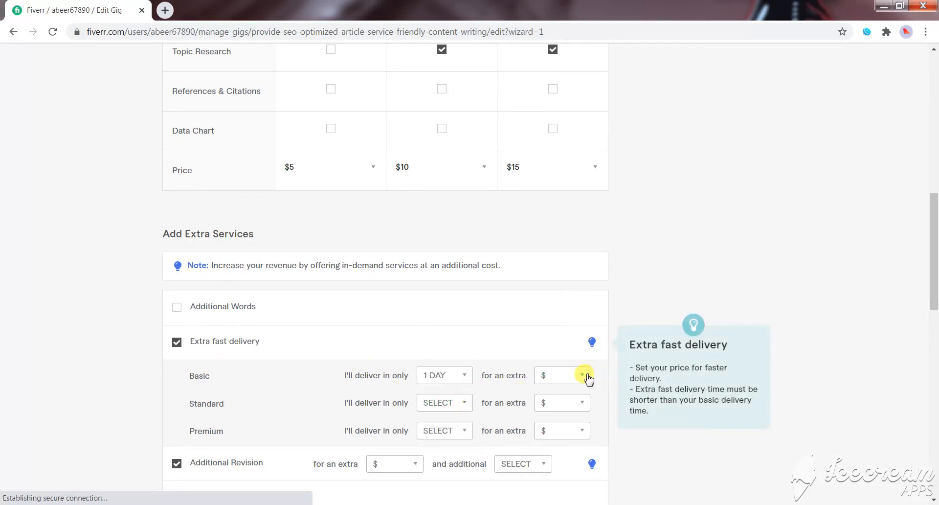
pyautogui.click(584, 377)
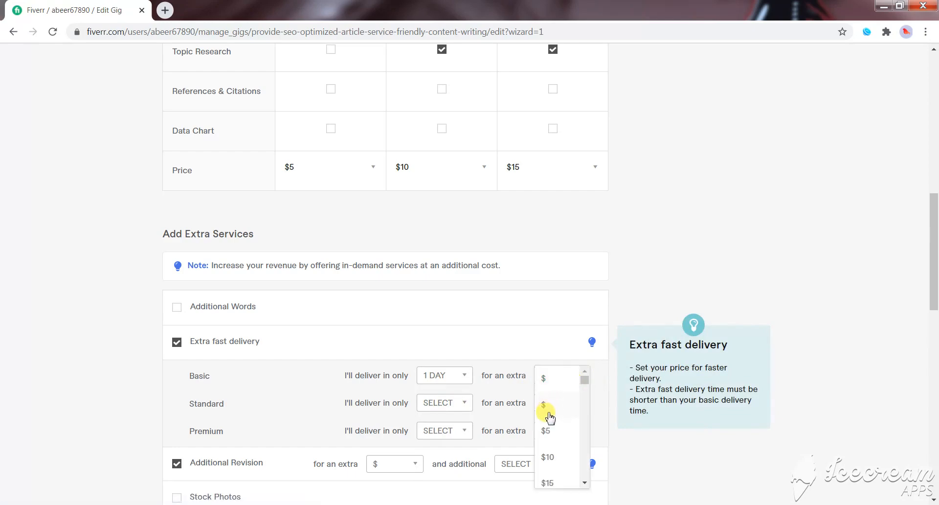
pyautogui.click(548, 429)
# - Set the Standard package's extra fast delivery to 1 day for an extra $5
pyautogui.scroll(-1, 527, 386)
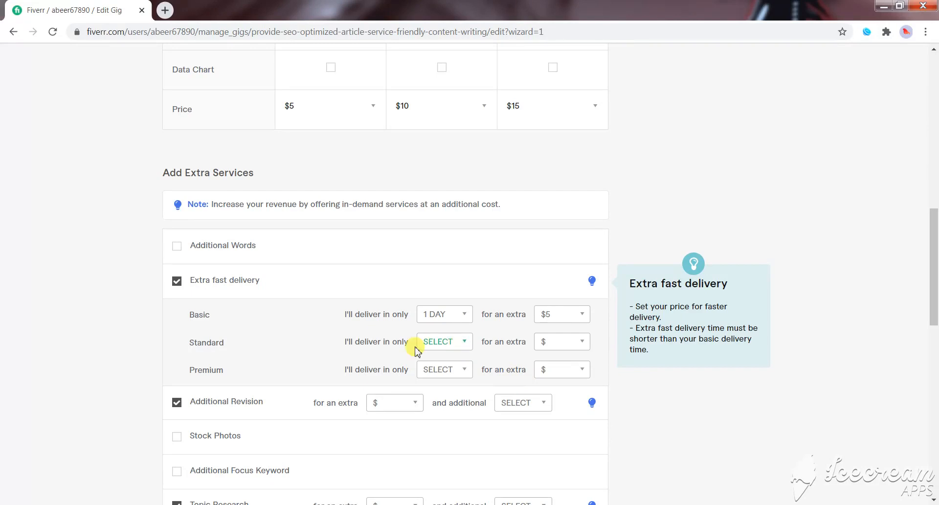
pyautogui.click(464, 342)
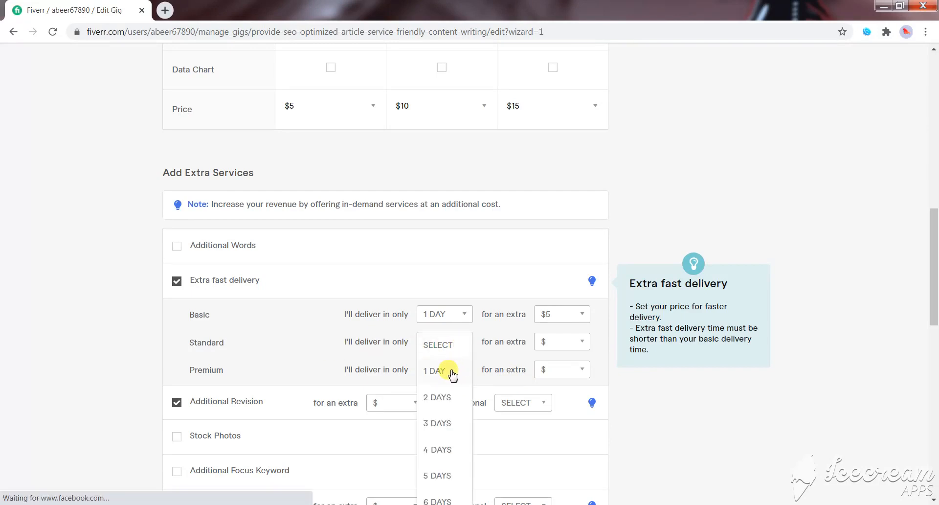
pyautogui.click(450, 371)
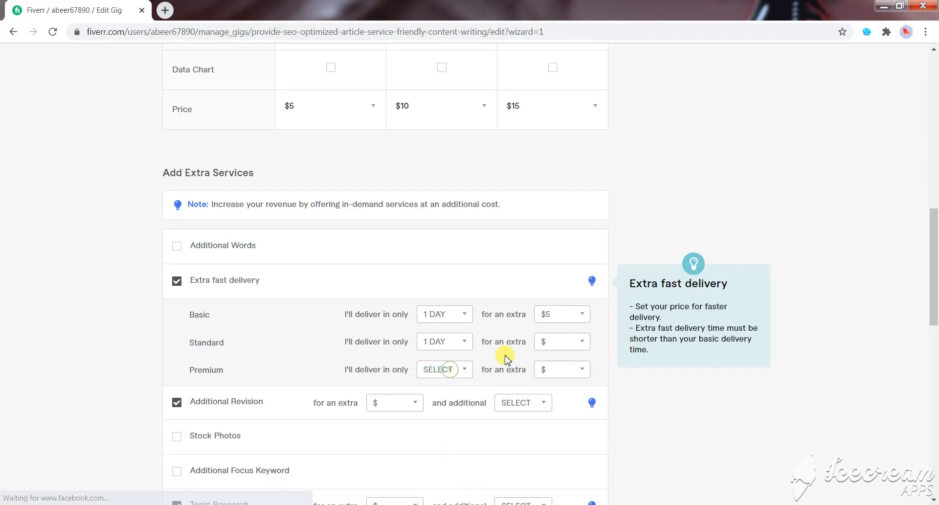
pyautogui.click(581, 345)
pyautogui.click(550, 394)
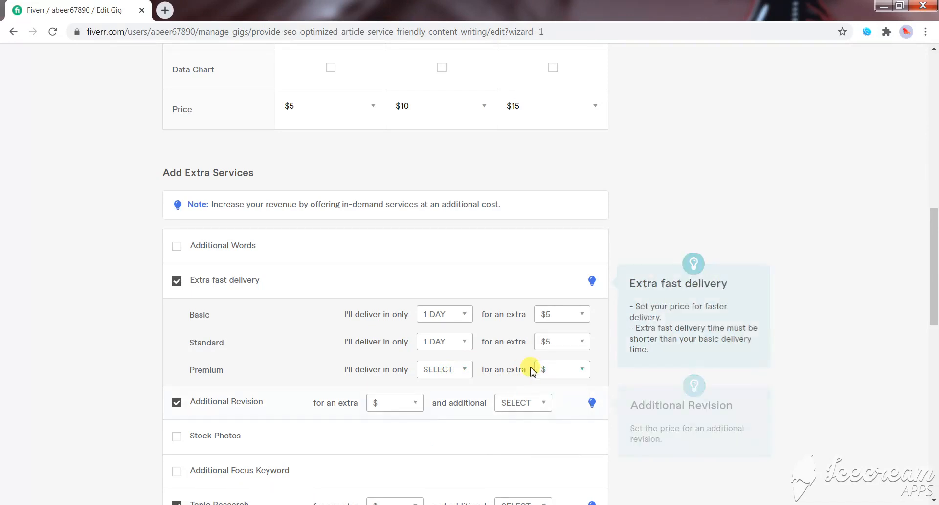
# - Check the Premium package's regular delivery time and set its extra fast delivery to 2 days for an extra $5
pyautogui.click(463, 370)
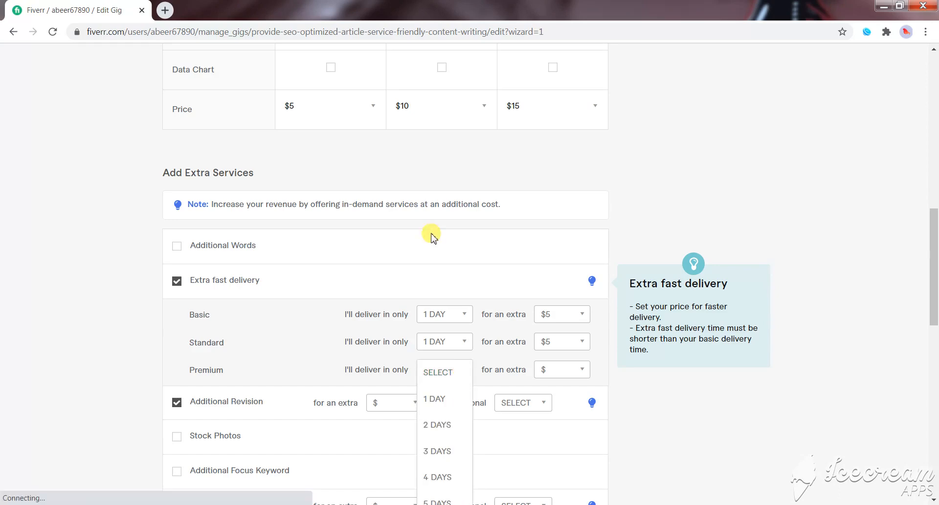
pyautogui.scroll(7, 430, 235)
pyautogui.scroll(2, 431, 234)
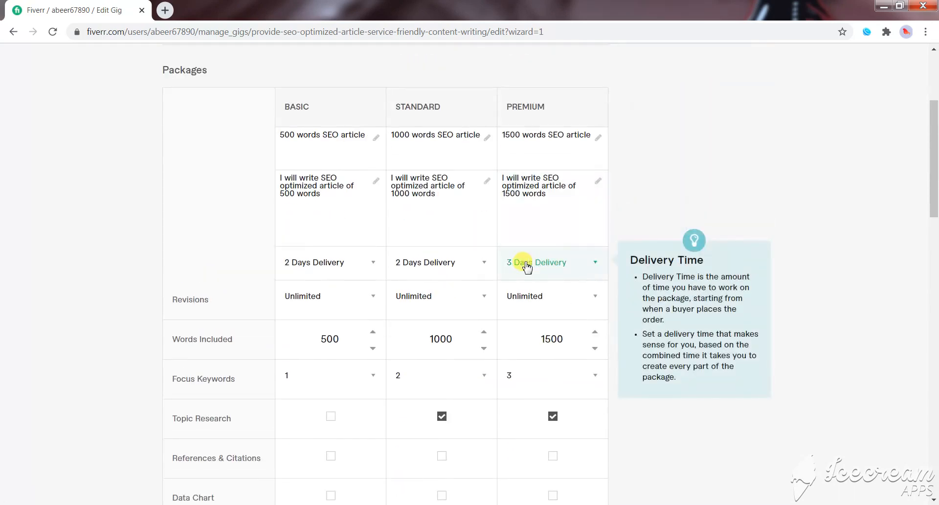
pyautogui.scroll(-10, 552, 306)
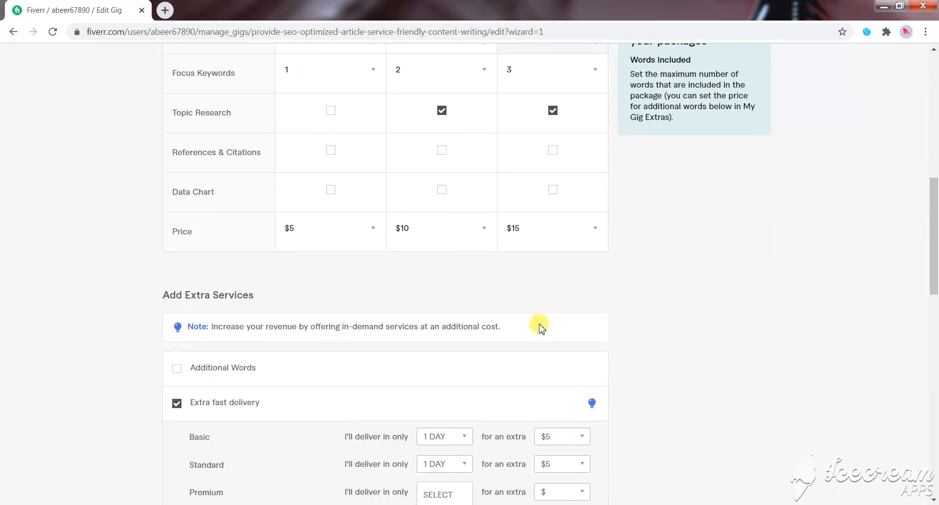
pyautogui.click(444, 309)
pyautogui.click(447, 365)
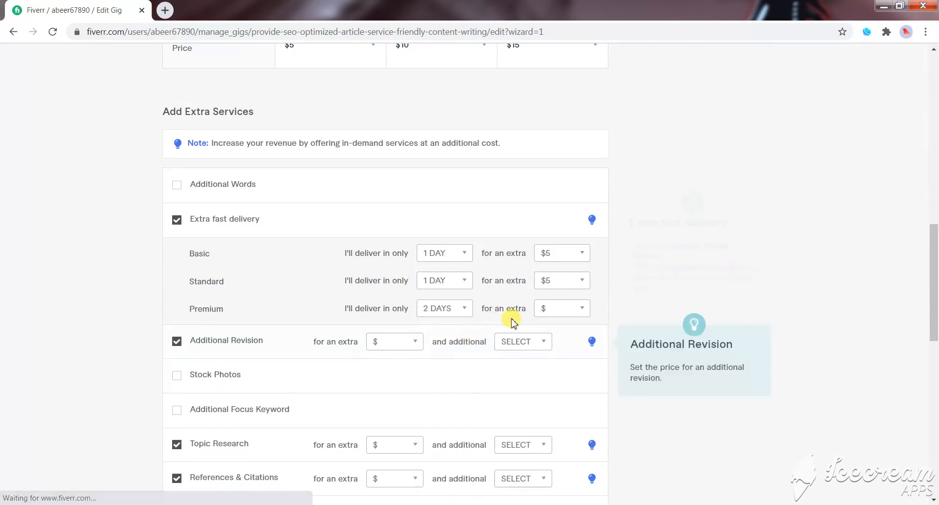
pyautogui.click(571, 313)
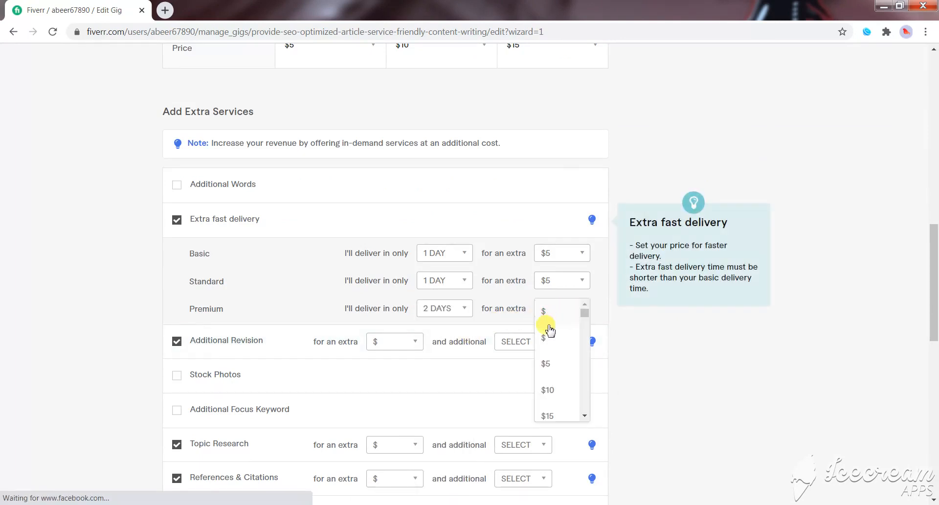
pyautogui.click(550, 359)
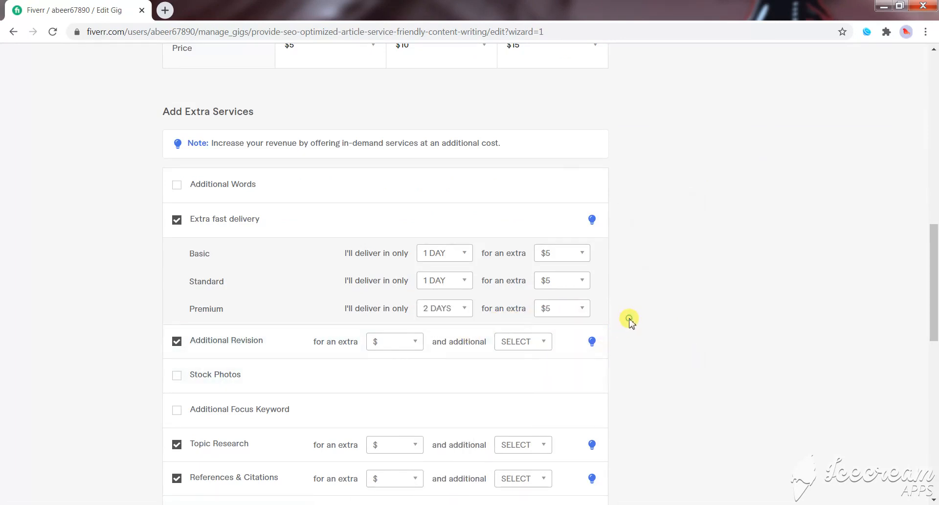
# - Review the three packages' scope and the extra services, and try to save the pricing and continue
pyautogui.scroll(-3, 237, 327)
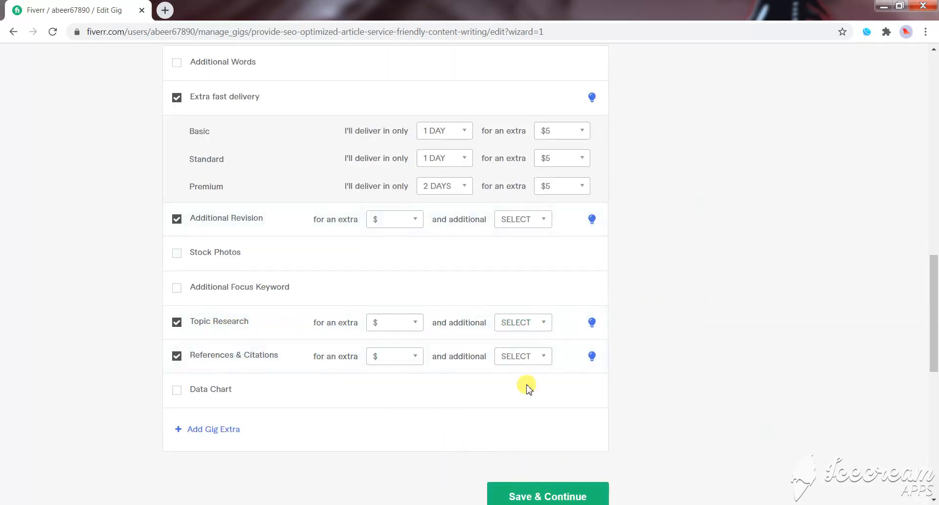
pyautogui.scroll(15, 457, 315)
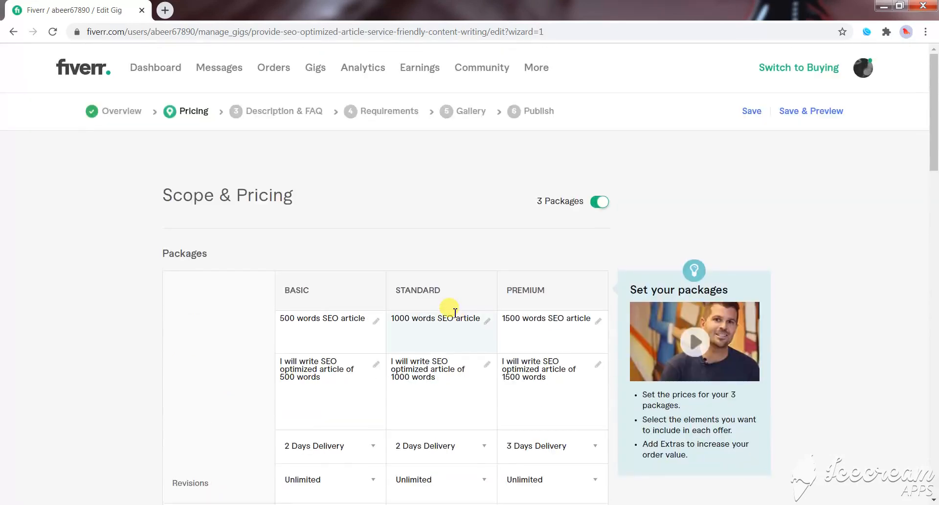
pyautogui.scroll(-1, 455, 313)
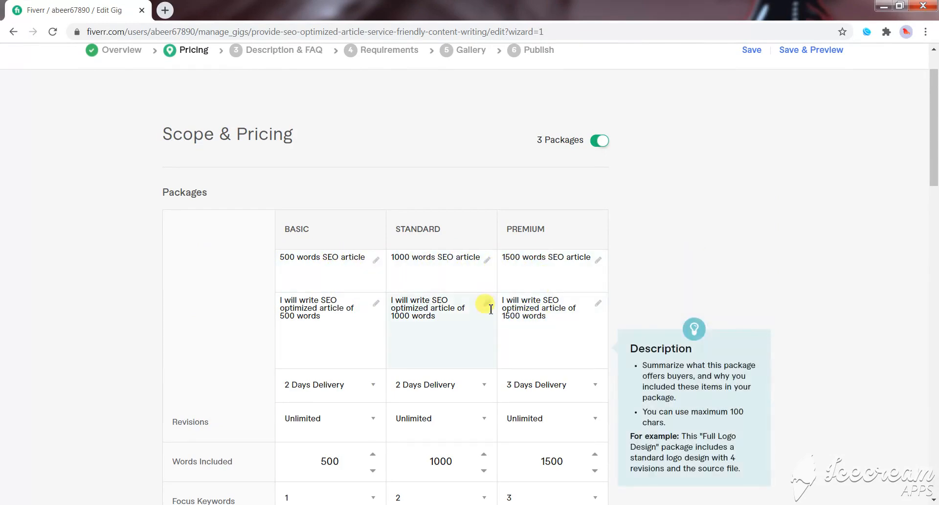
pyautogui.scroll(-3, 505, 310)
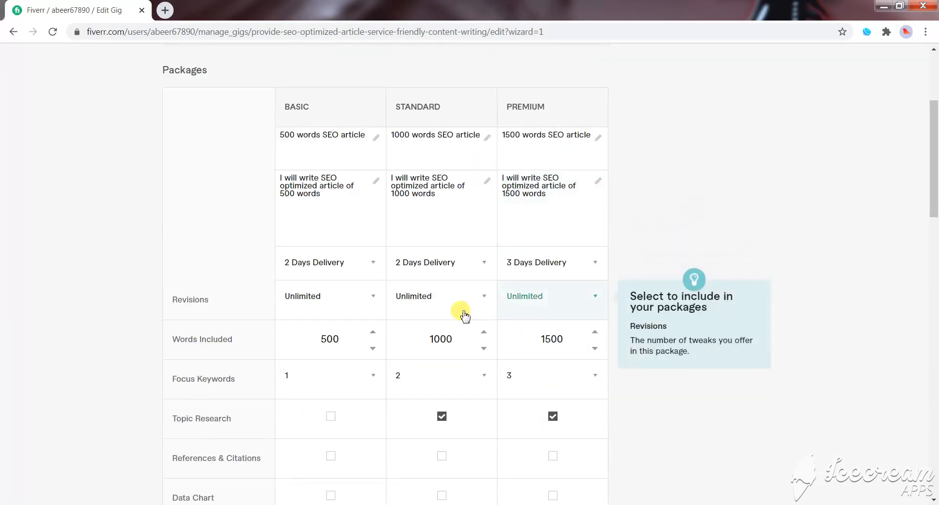
pyautogui.scroll(-4, 465, 314)
pyautogui.scroll(-7, 425, 313)
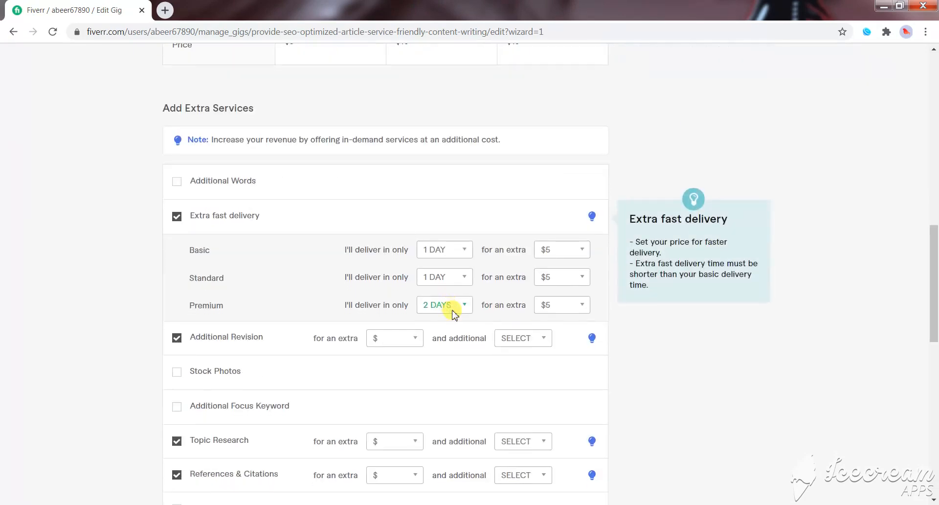
pyautogui.scroll(-6, 447, 247)
pyautogui.click(523, 381)
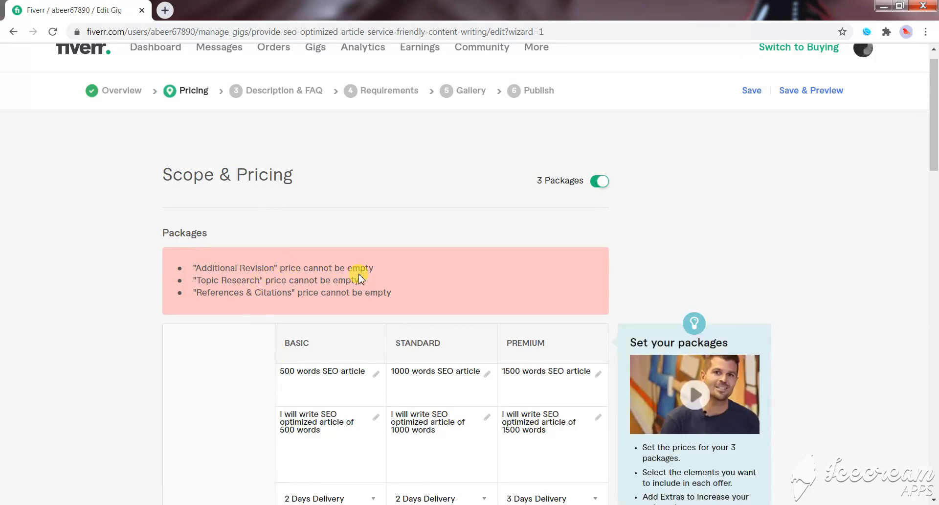
# - Offer the Additional Revision extra for $5 with 1 additional day, and try to save the pricing again
pyautogui.scroll(-10, 409, 411)
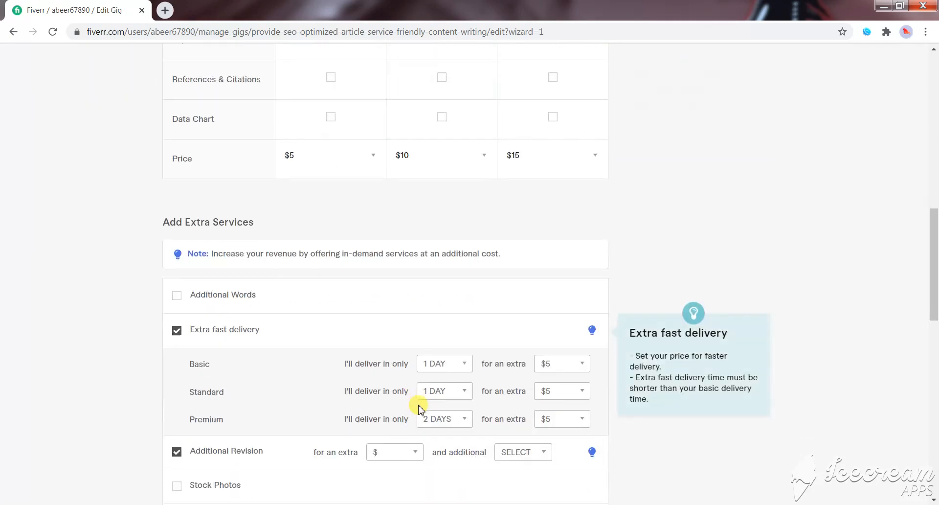
pyautogui.scroll(-4, 419, 408)
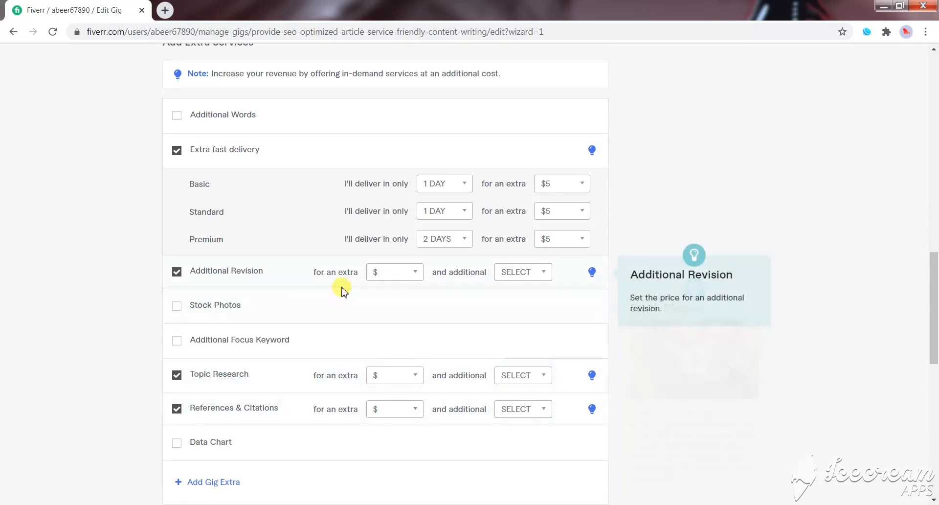
pyautogui.click(415, 277)
pyautogui.click(384, 302)
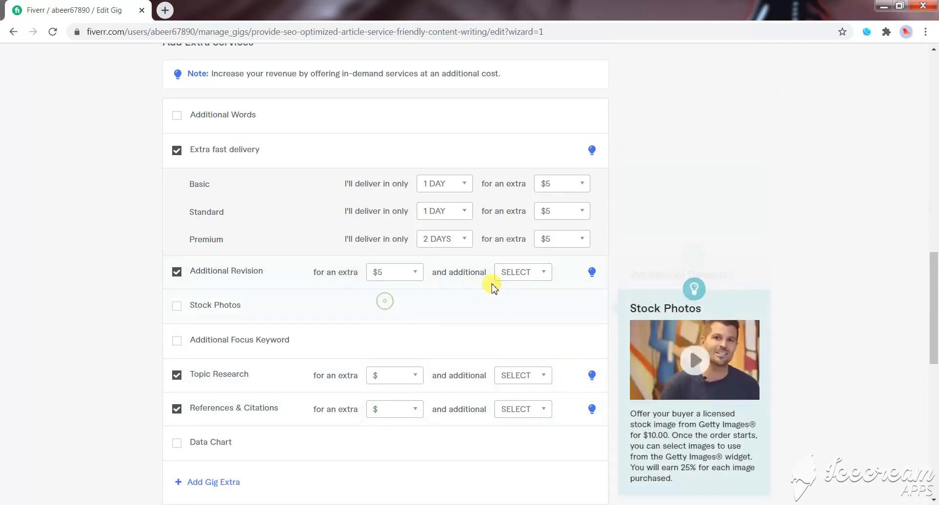
pyautogui.click(539, 274)
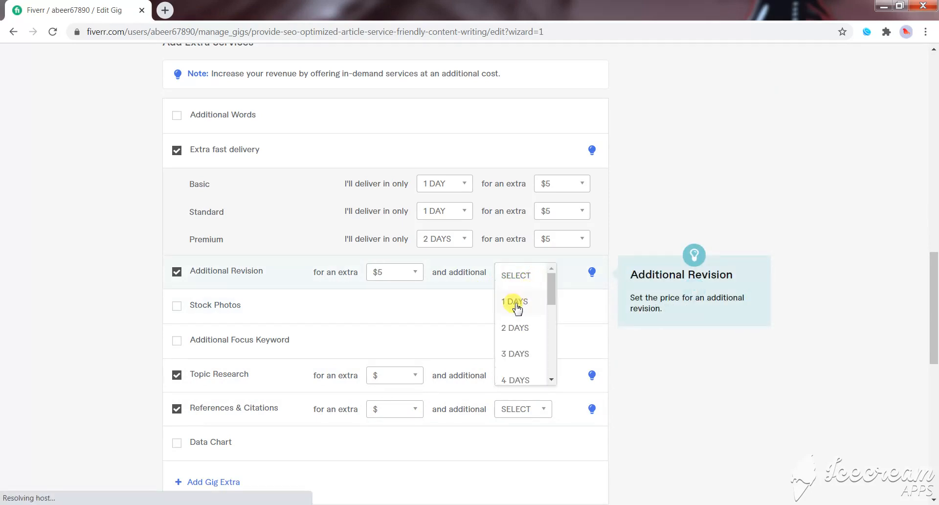
pyautogui.click(515, 303)
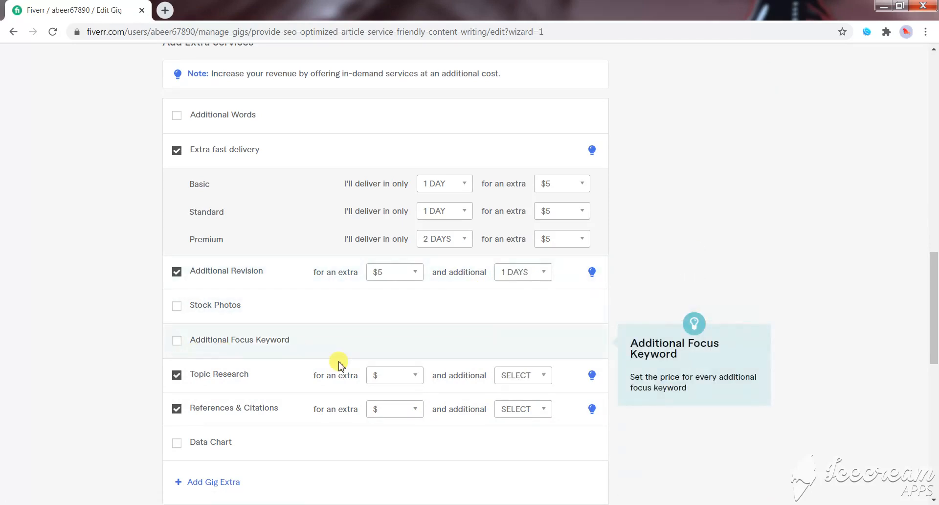
pyautogui.scroll(-5, 463, 418)
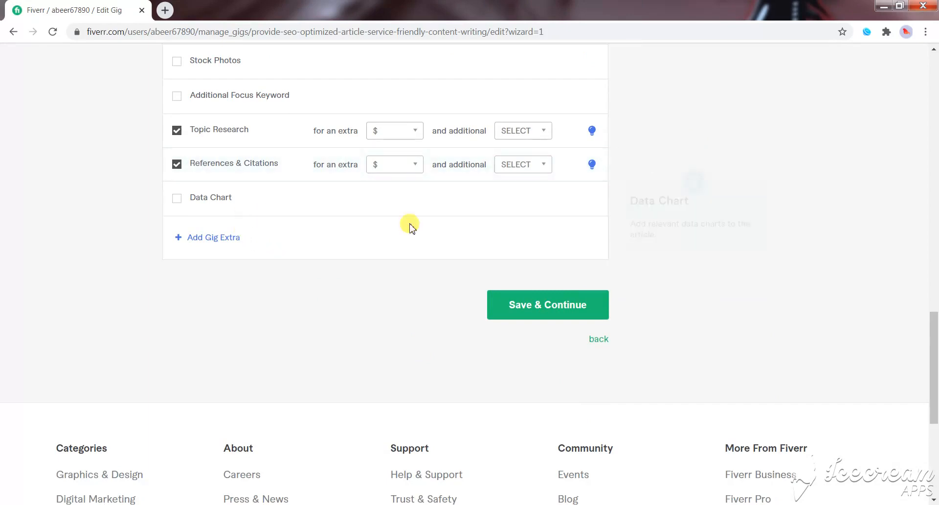
pyautogui.click(568, 307)
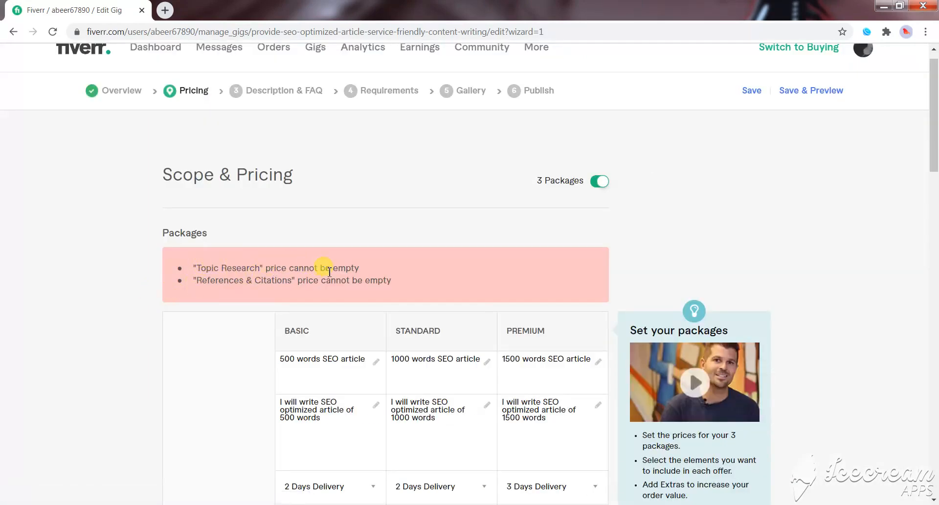
# - Set the additional delivery time of the Topic Research extra to 1 day
pyautogui.scroll(-7, 372, 291)
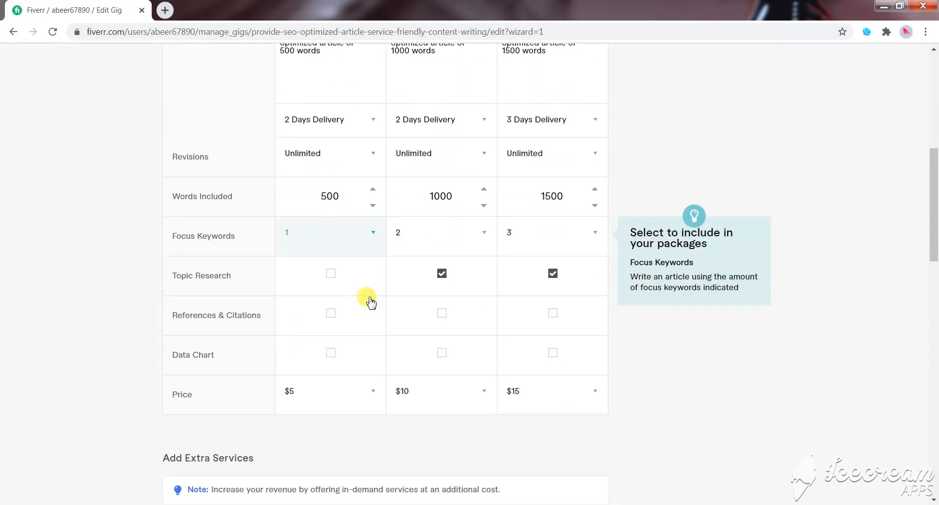
pyautogui.scroll(-10, 319, 386)
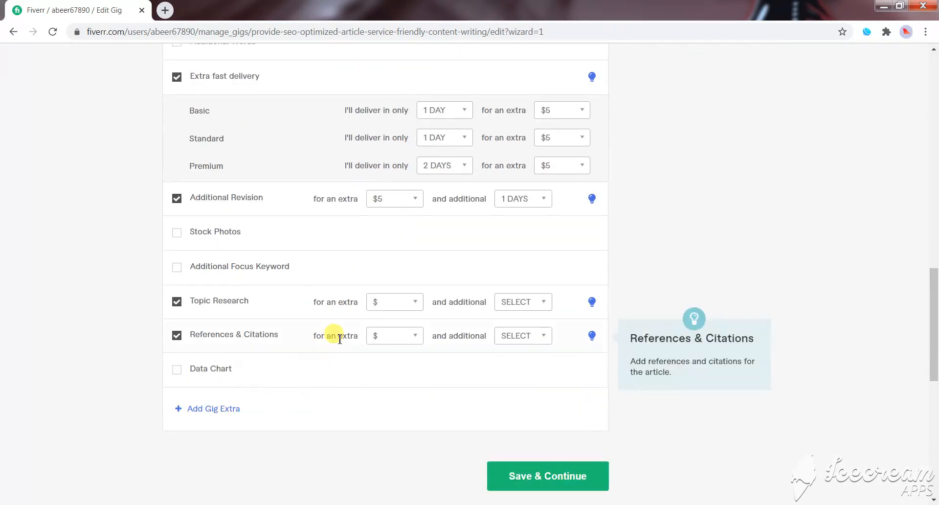
pyautogui.click(417, 302)
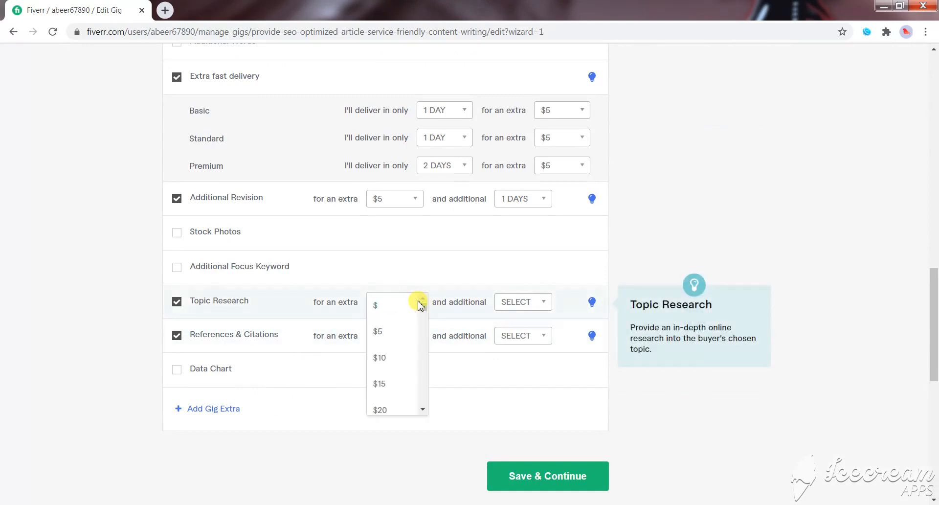
pyautogui.click(383, 306)
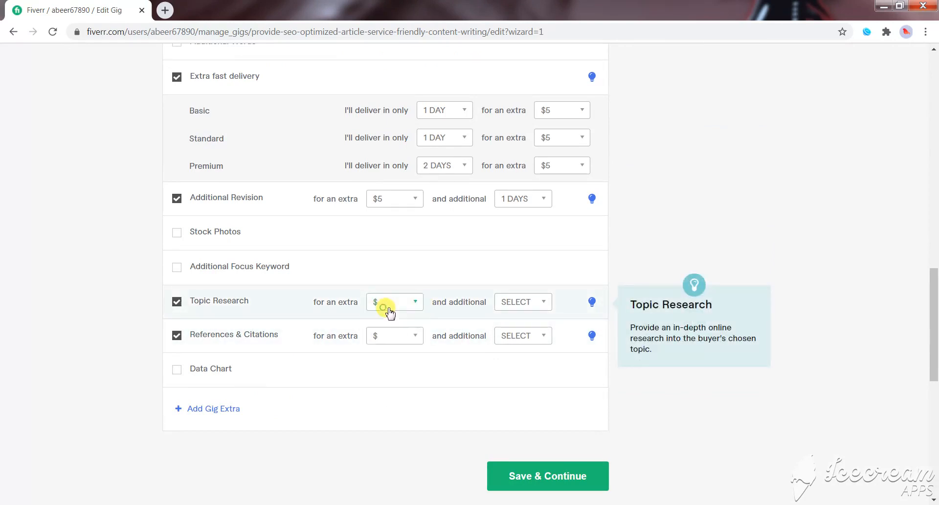
pyautogui.click(538, 311)
pyautogui.click(515, 327)
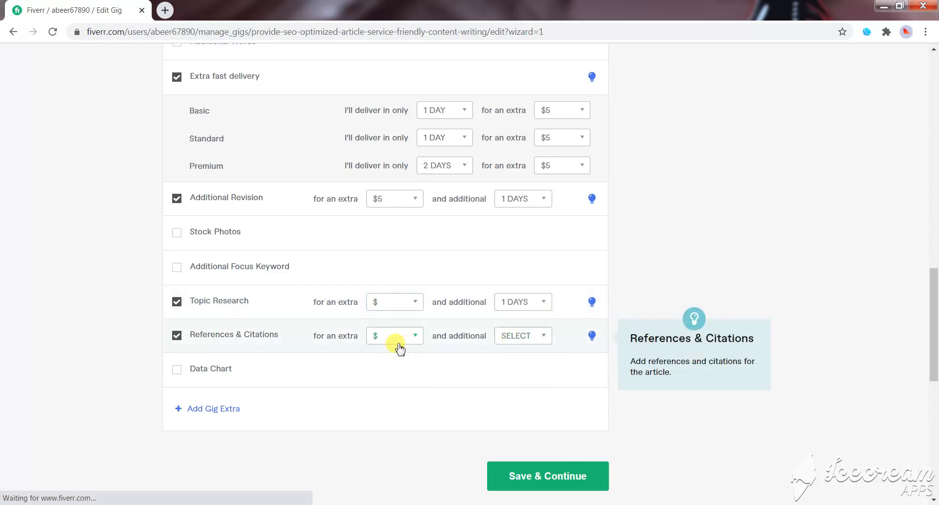
# - Set the additional delivery time of the References & Citations extra to 1 day and try to save the pricing
pyautogui.click(403, 341)
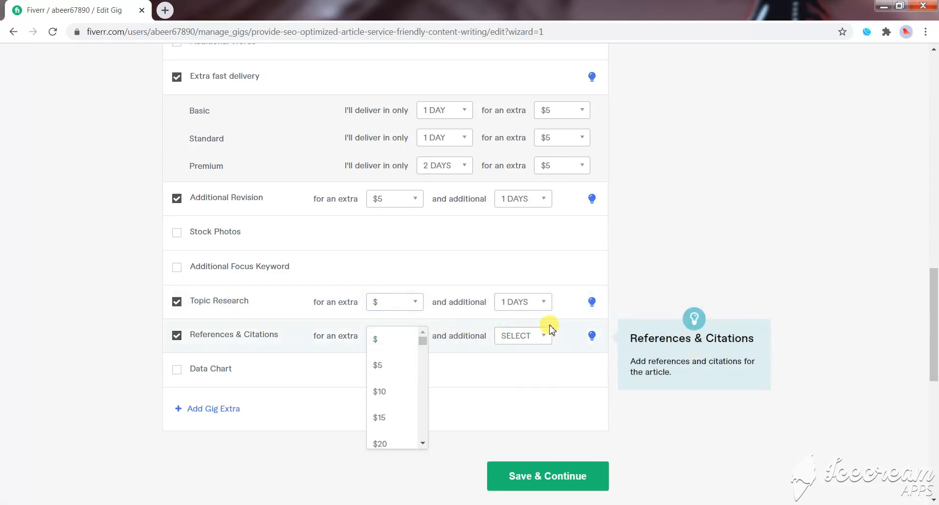
pyautogui.click(630, 278)
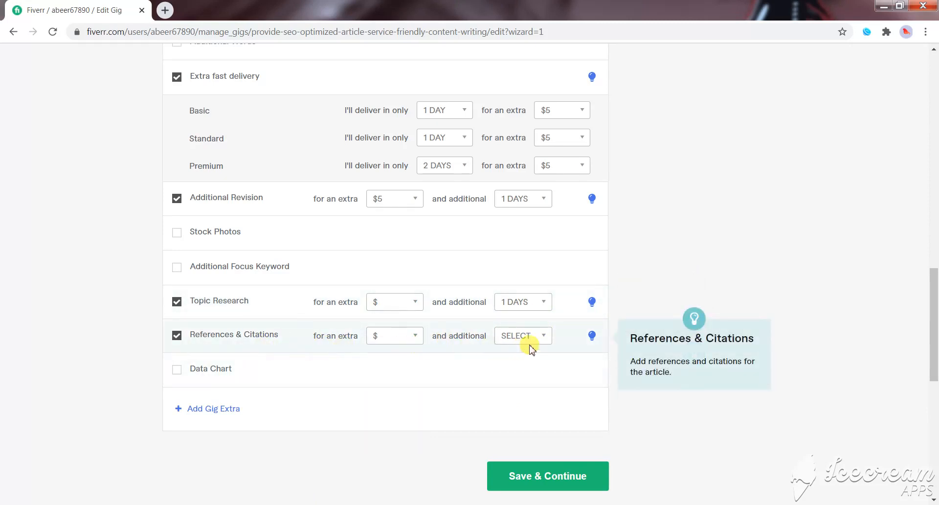
pyautogui.click(546, 343)
pyautogui.click(514, 362)
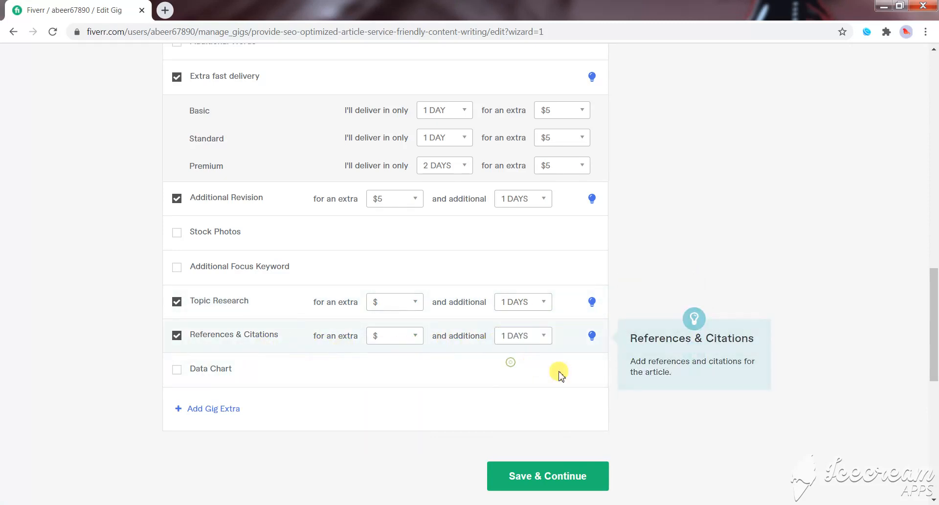
pyautogui.click(618, 430)
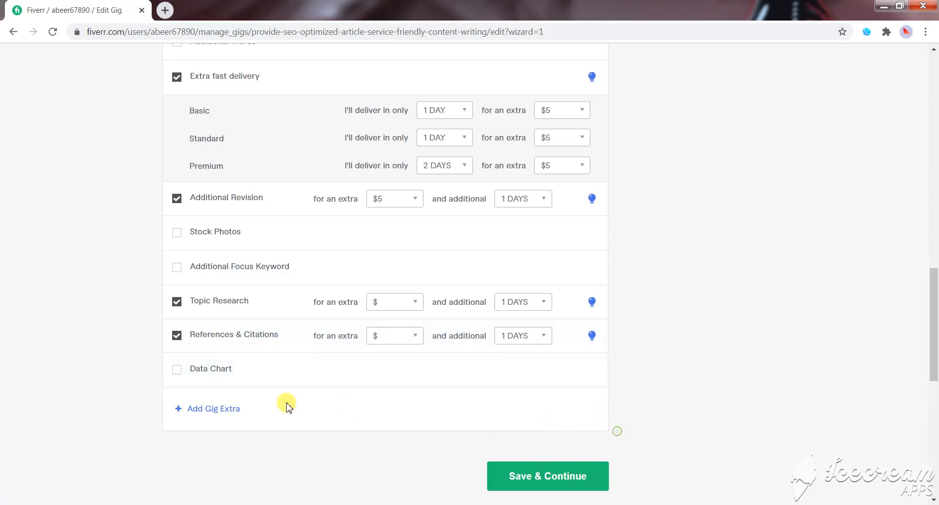
pyautogui.click(509, 473)
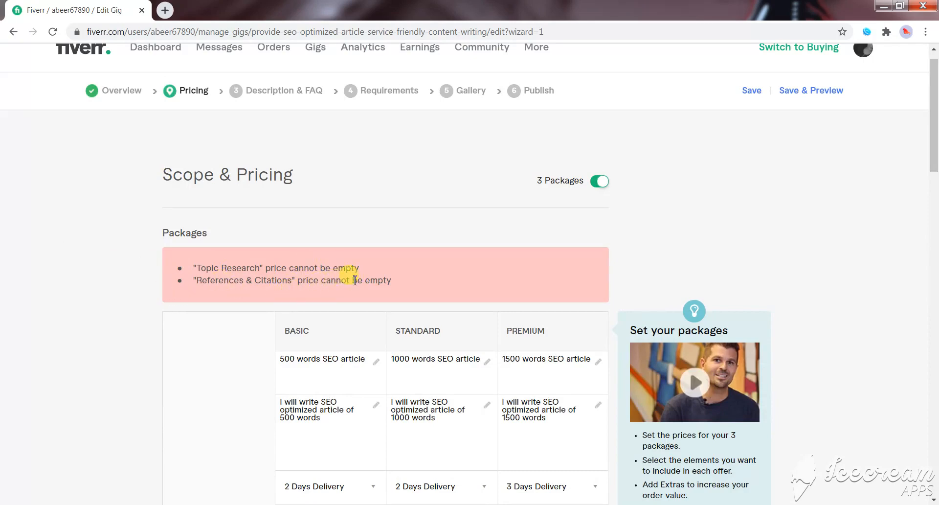
# - Price the Topic Research and References & Citations extras at $5 each, and save the pricing to continue to the description stage
pyautogui.scroll(-7, 430, 287)
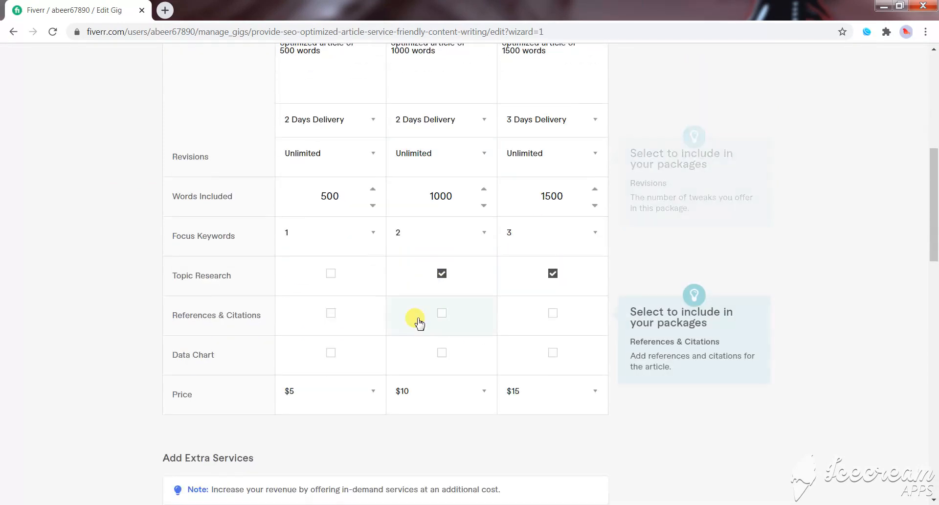
pyautogui.scroll(-1, 352, 327)
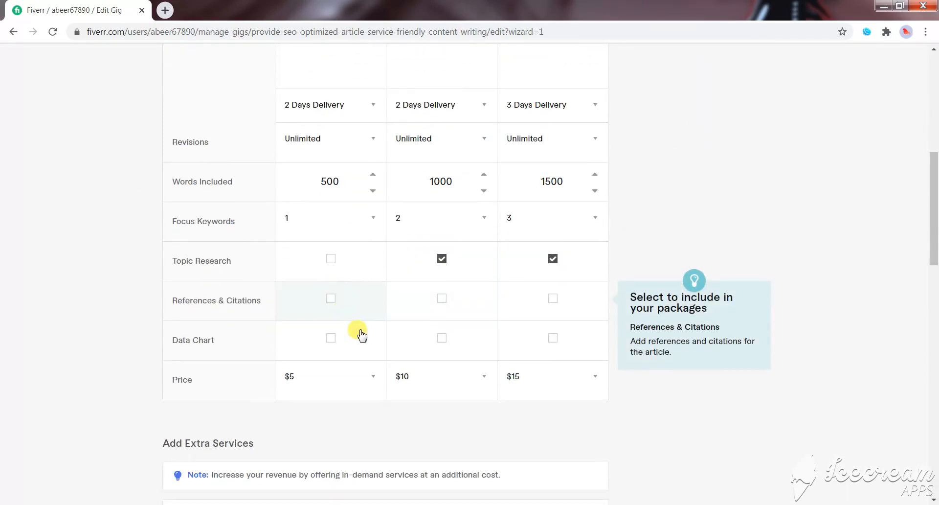
pyautogui.scroll(-10, 359, 332)
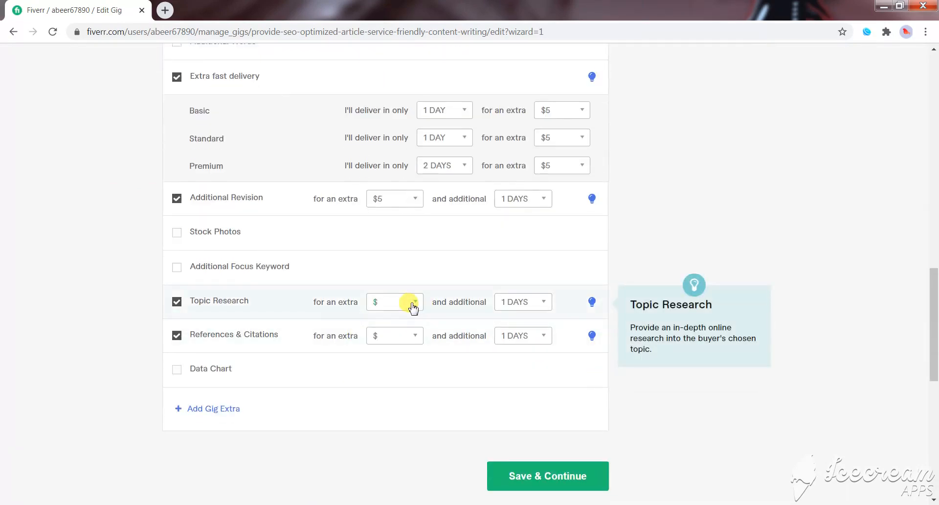
pyautogui.click(412, 305)
pyautogui.click(389, 333)
pyautogui.click(412, 336)
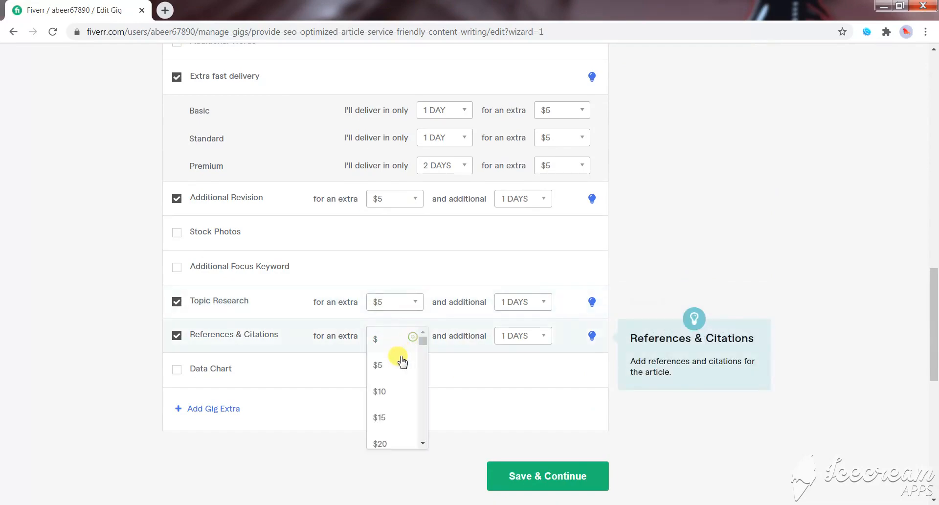
pyautogui.click(390, 368)
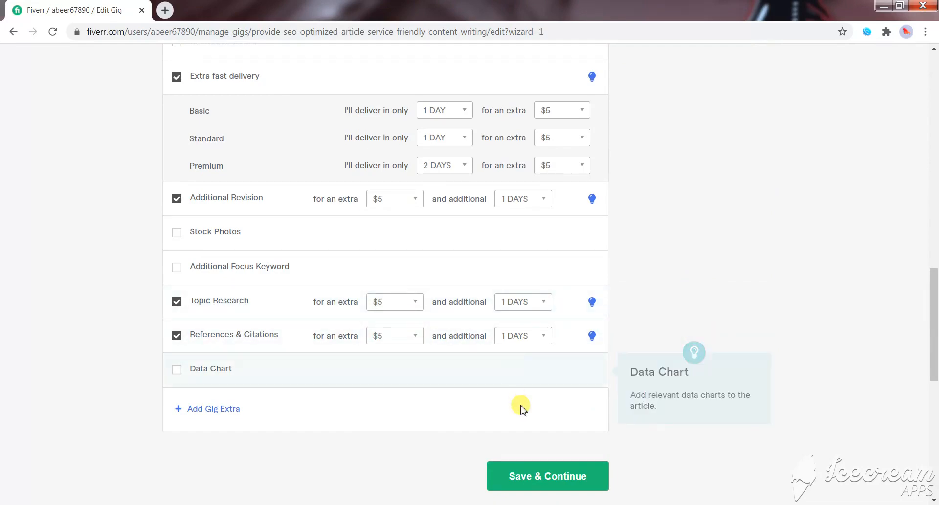
pyautogui.scroll(-2, 520, 406)
pyautogui.click(526, 365)
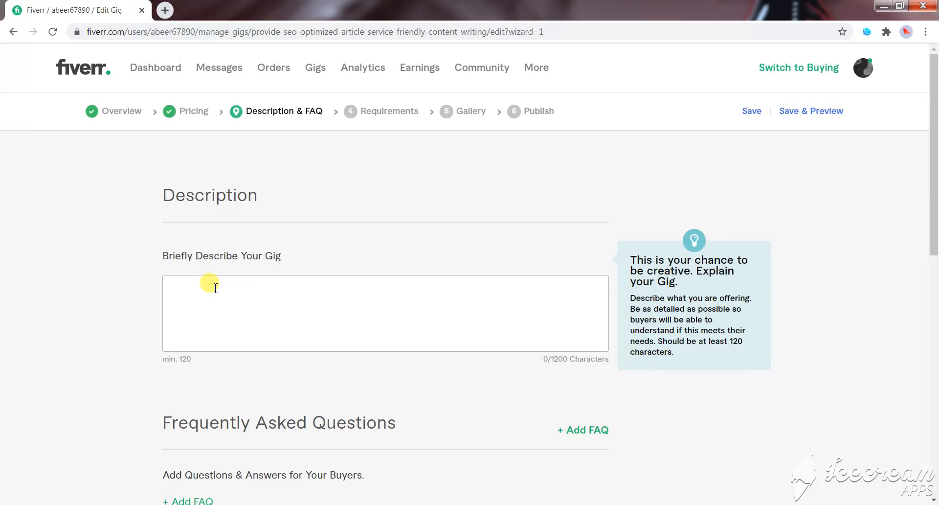
# - Copy the description text in the Word document, from "BEST SEO Optimized Article Writing Services" through the signature, into the Fiverr gig's description
pyautogui.click(286, 313)
pyautogui.hotkey('alt', 'Tab')
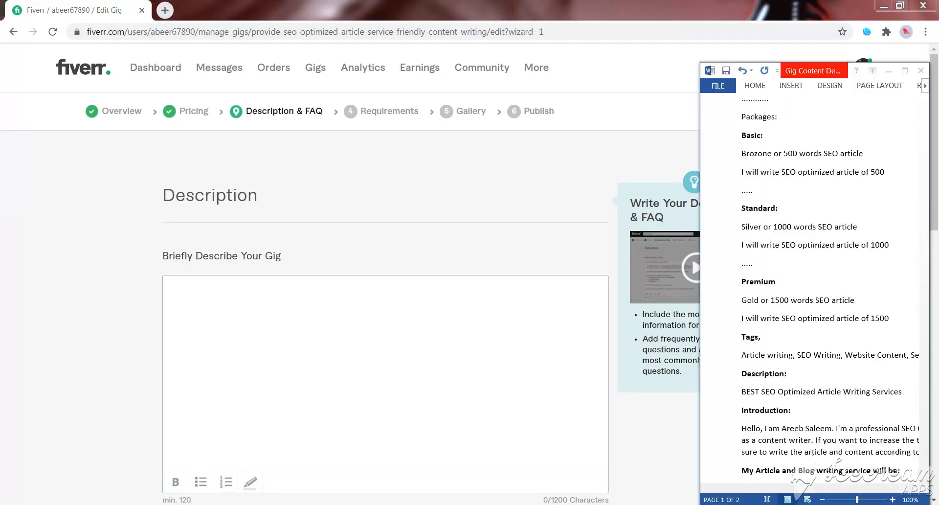
pyautogui.scroll(-1, 800, 320)
pyautogui.scroll(-1, 783, 321)
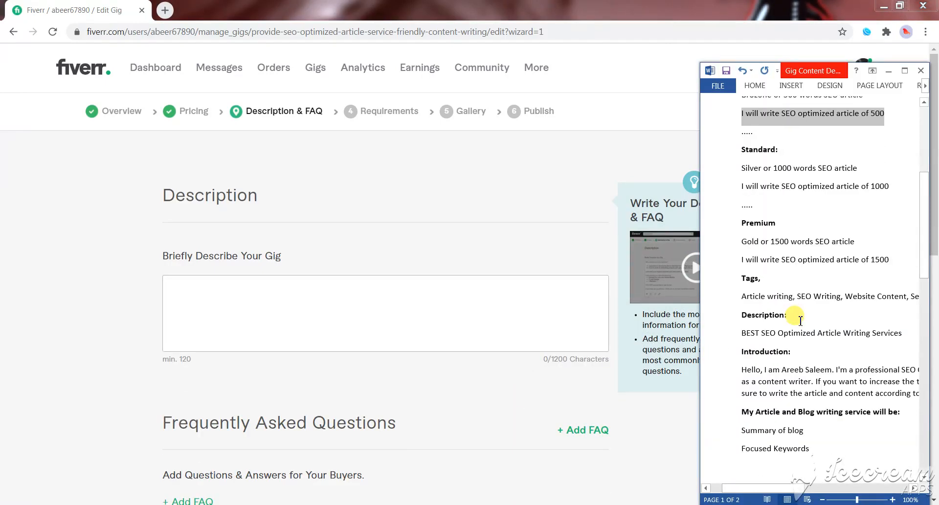
pyautogui.scroll(-1, 763, 335)
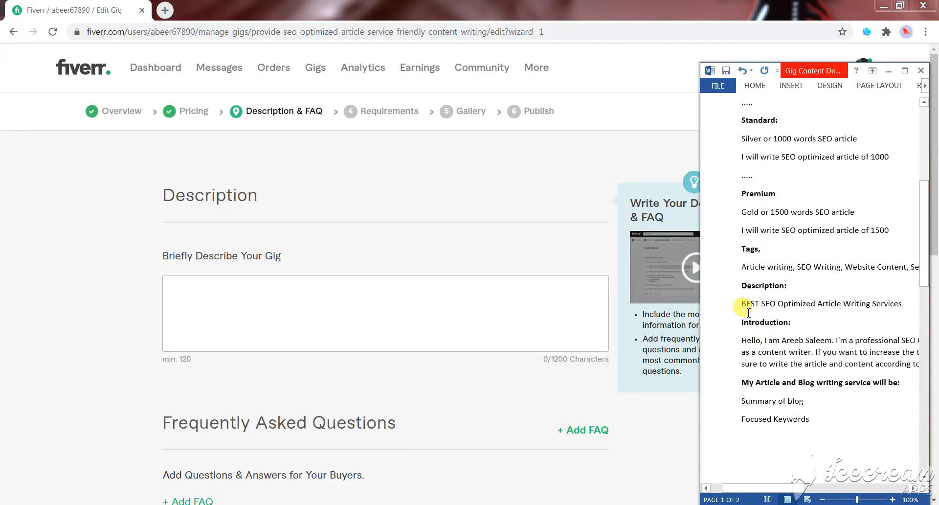
pyautogui.moveTo(744, 307); pyautogui.dragTo(796, 268)
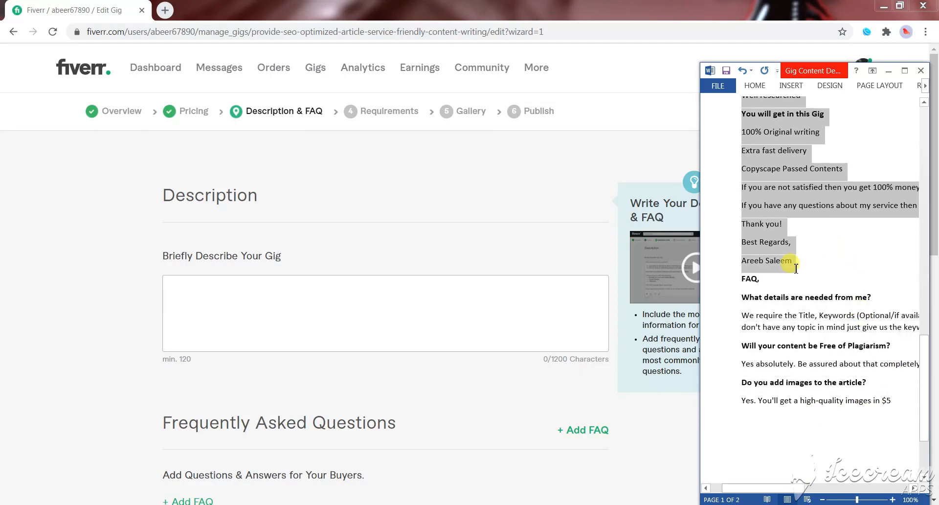
pyautogui.click(355, 297)
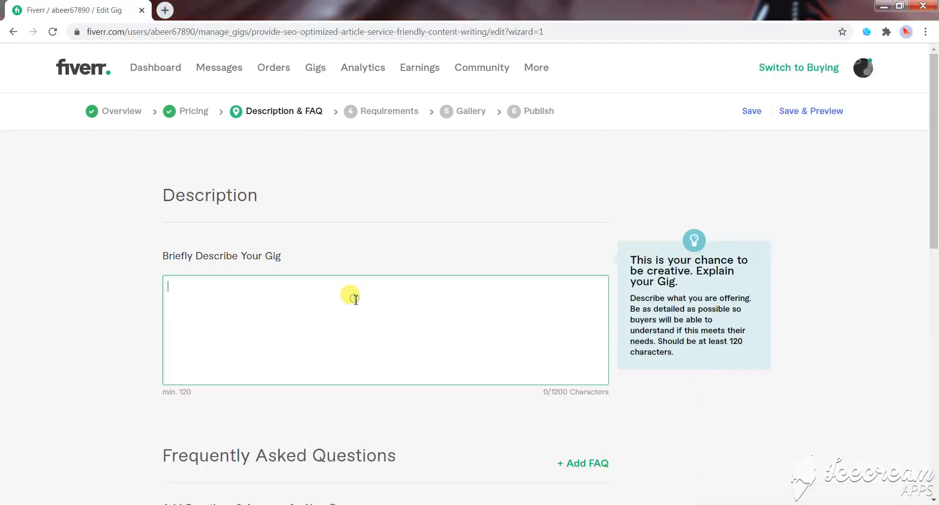
pyautogui.hotkey('ctrl', 'v')
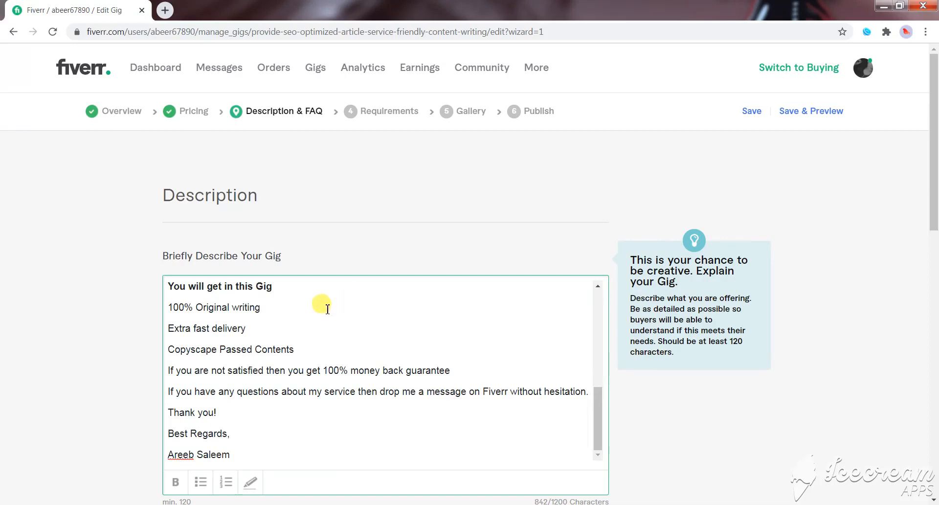
# - Add the seller's first name and "Optimized" from the gig description to the browser's spelling dictionary
pyautogui.scroll(3, 326, 329)
pyautogui.scroll(3, 326, 328)
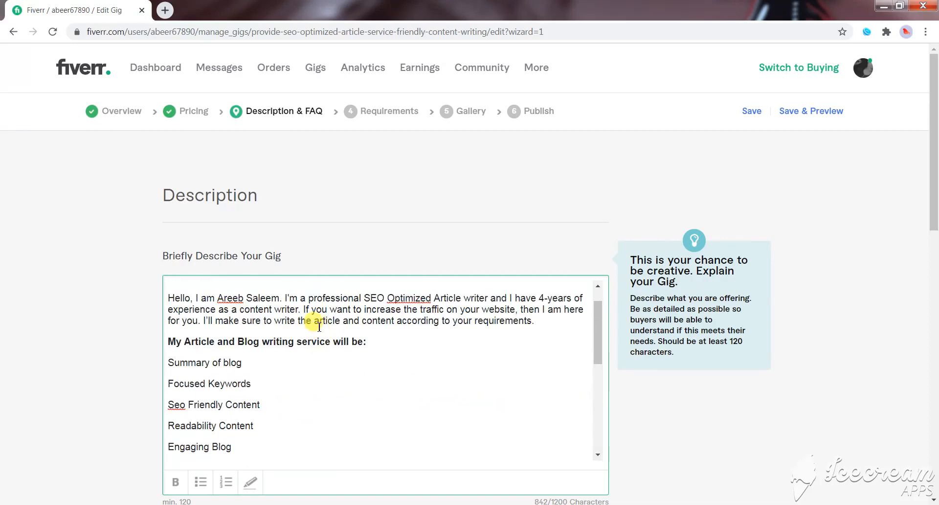
pyautogui.rightClick(235, 299)
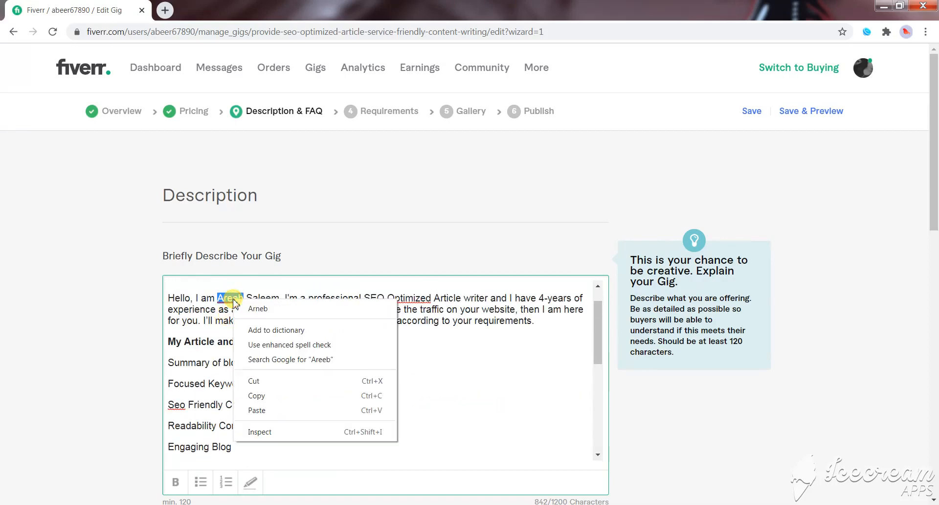
pyautogui.click(271, 332)
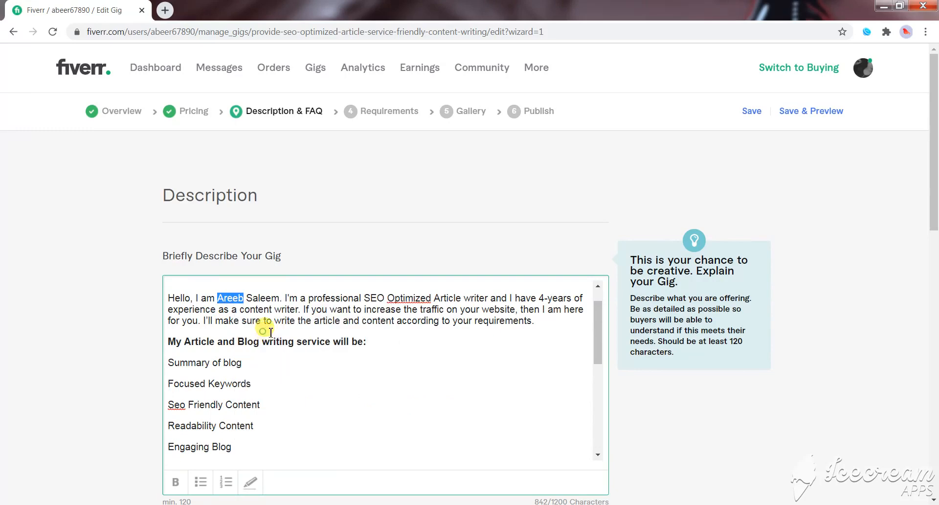
pyautogui.click(304, 322)
pyautogui.scroll(1, 201, 308)
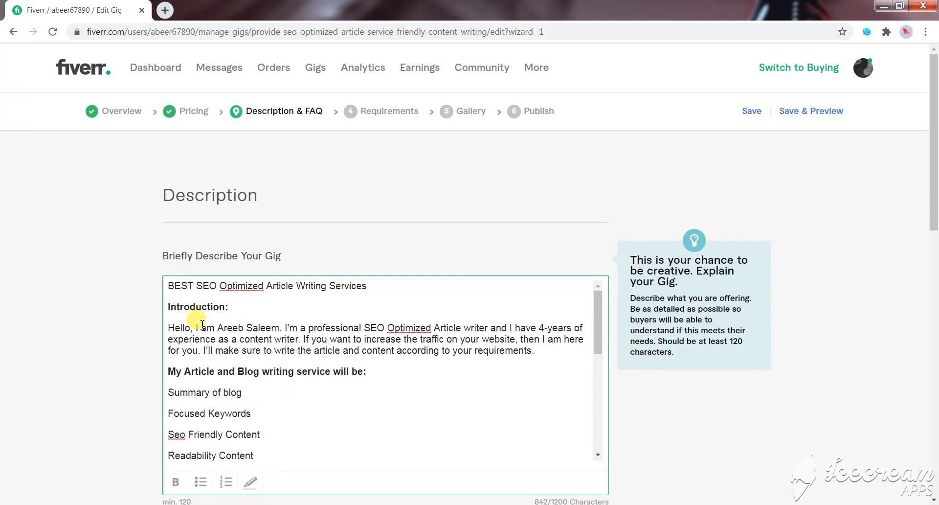
pyautogui.rightClick(238, 287)
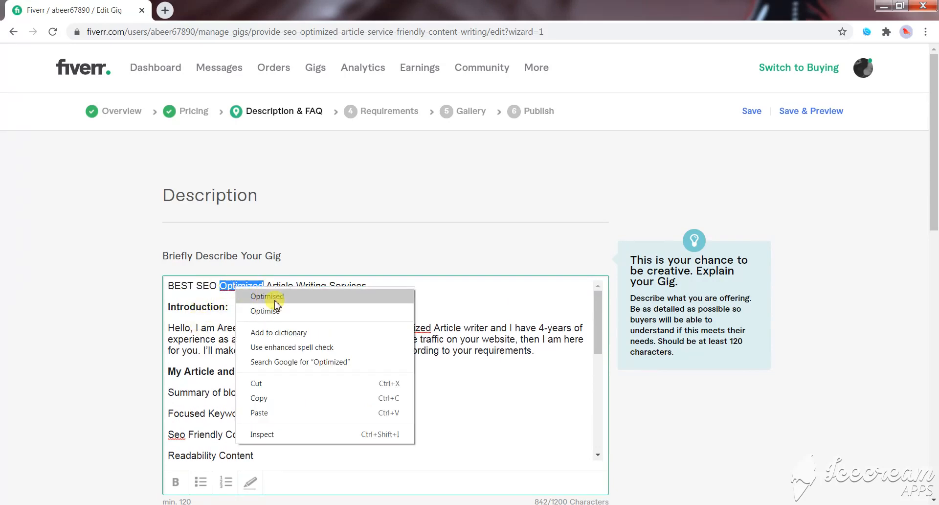
pyautogui.click(275, 333)
pyautogui.click(265, 288)
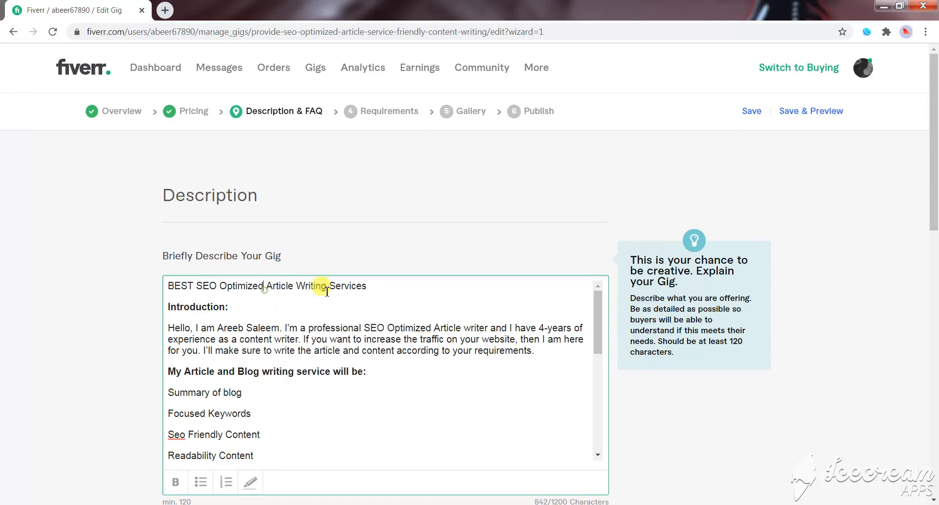
# - Make the opening line "BEST SEO Optimized Article Writing Services" bold and highlighted in the description
pyautogui.moveTo(367, 286); pyautogui.dragTo(168, 287)
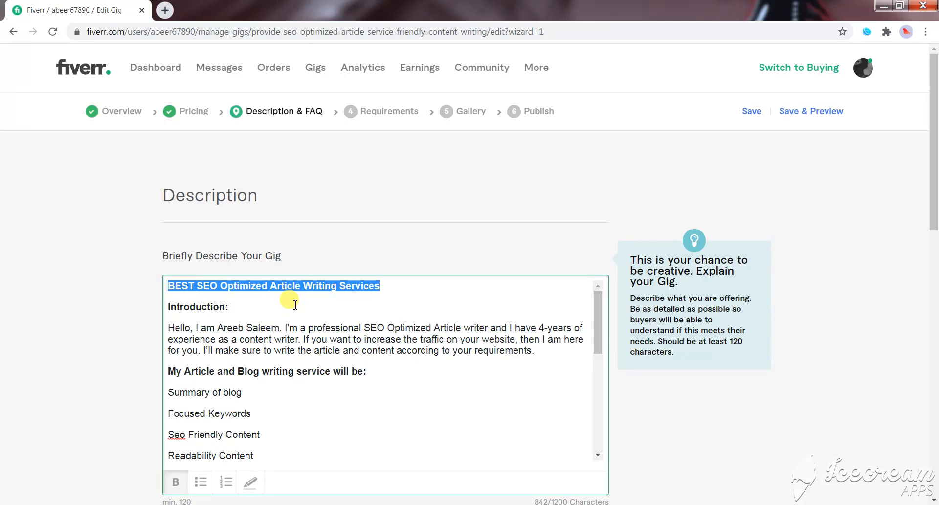
pyautogui.scroll(-3, 303, 345)
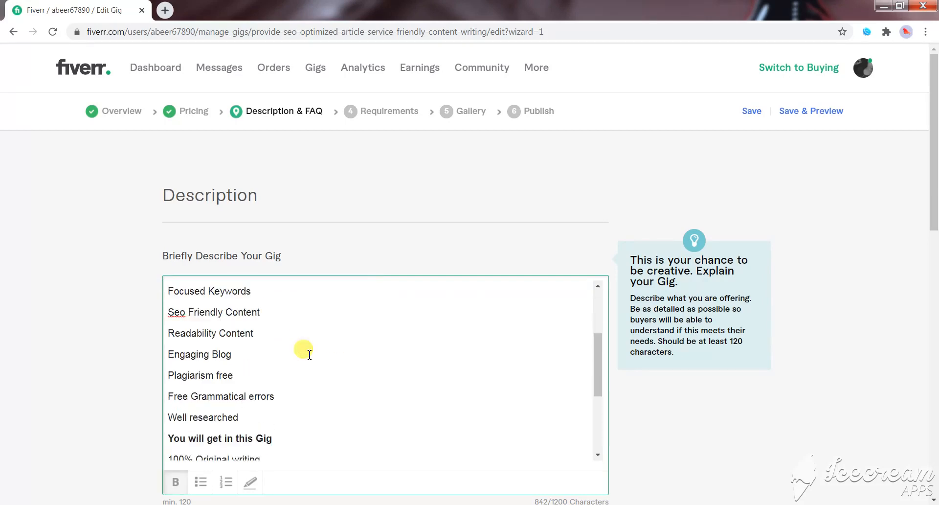
pyautogui.click(250, 482)
pyautogui.scroll(3, 269, 348)
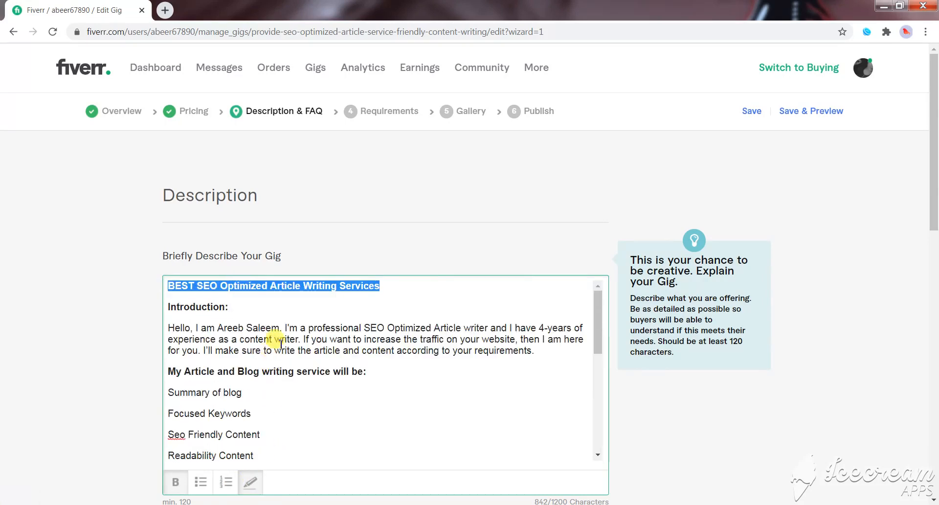
pyautogui.click(285, 294)
pyautogui.click(222, 317)
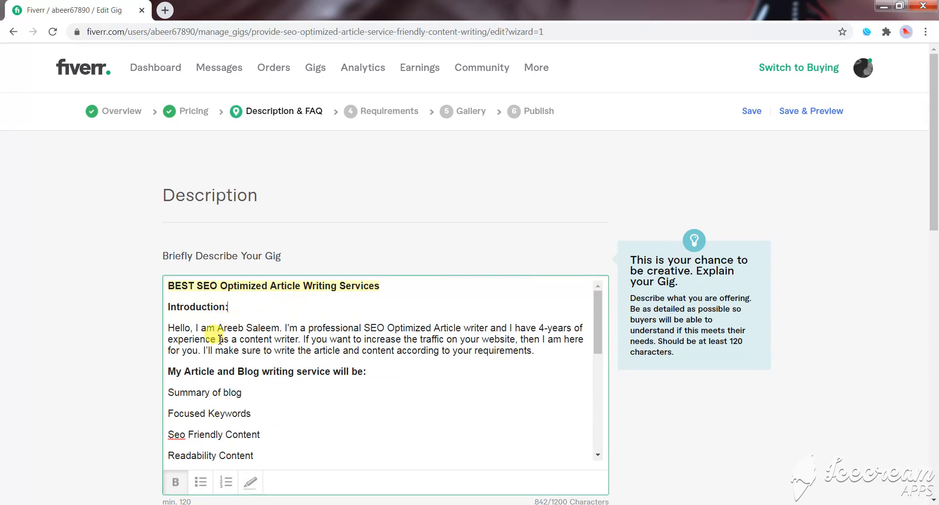
pyautogui.moveTo(231, 310); pyautogui.dragTo(167, 307)
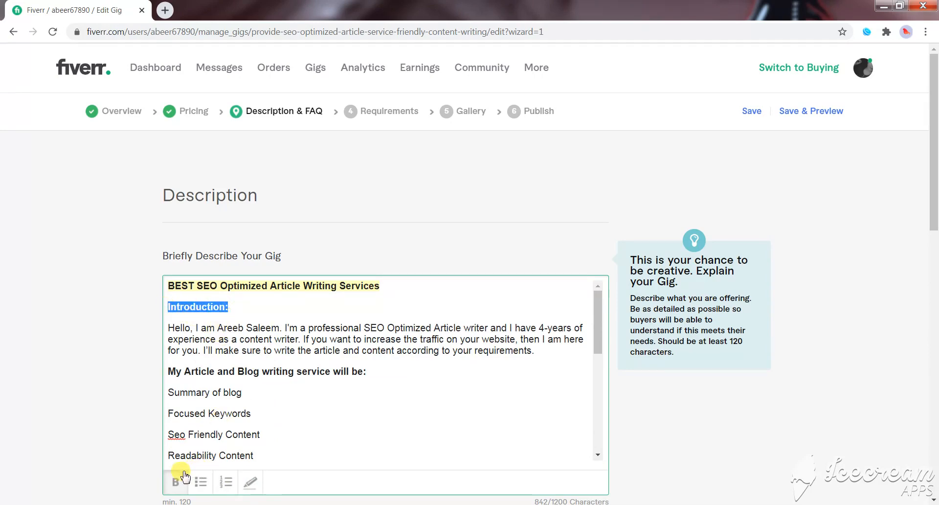
pyautogui.click(235, 341)
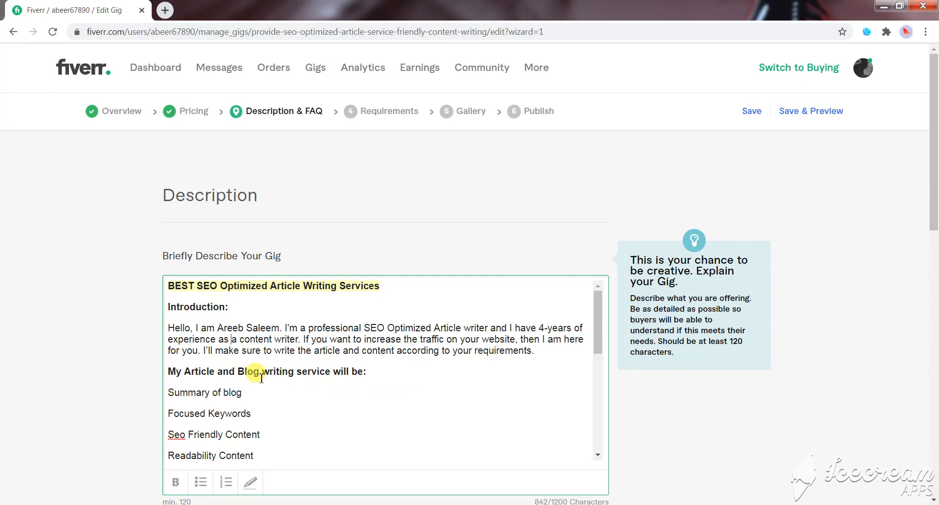
# - Turn the service lines from "Summary of blog" through "Well researched" into a bulleted list
pyautogui.scroll(-3, 313, 370)
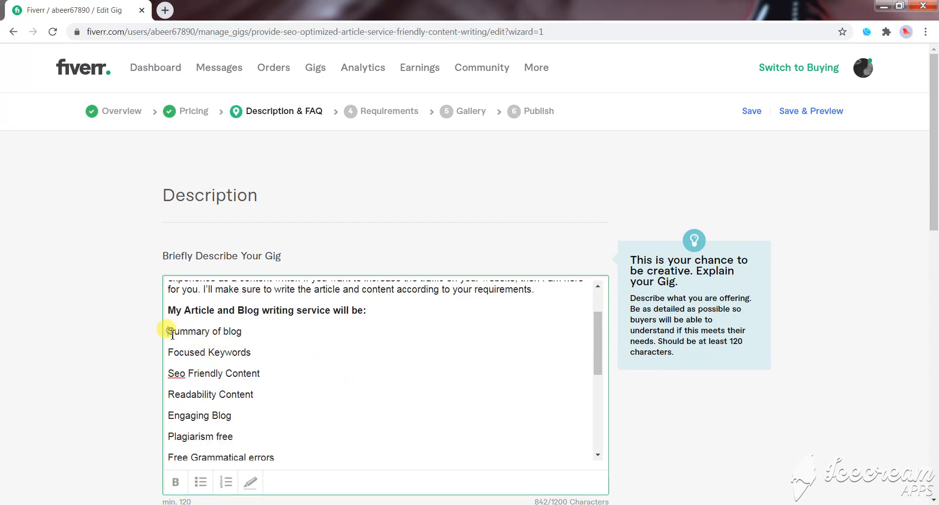
pyautogui.moveTo(171, 333); pyautogui.dragTo(279, 339)
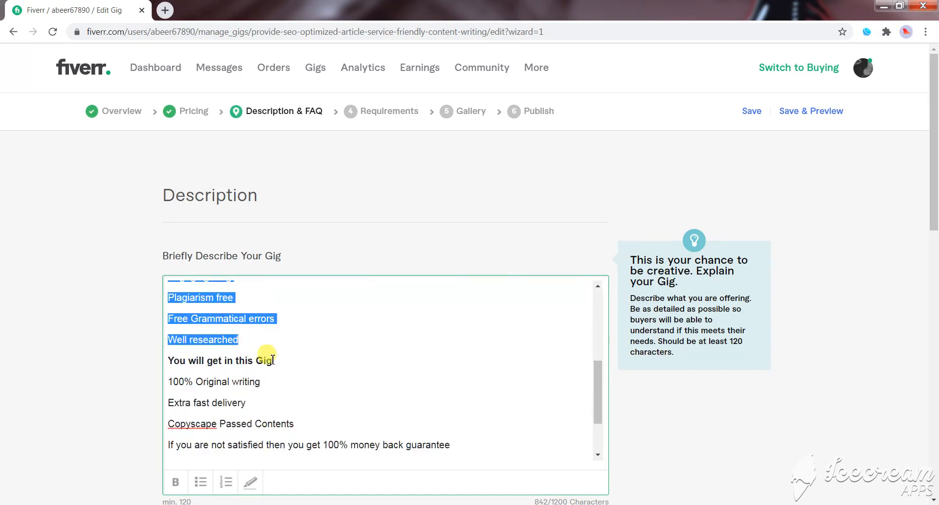
pyautogui.click(201, 481)
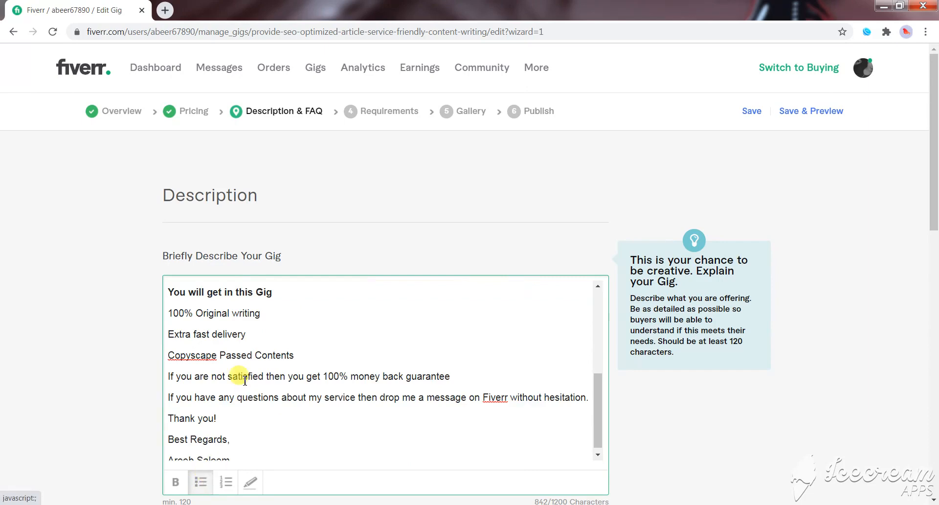
pyautogui.scroll(4, 245, 379)
pyautogui.scroll(-1, 244, 380)
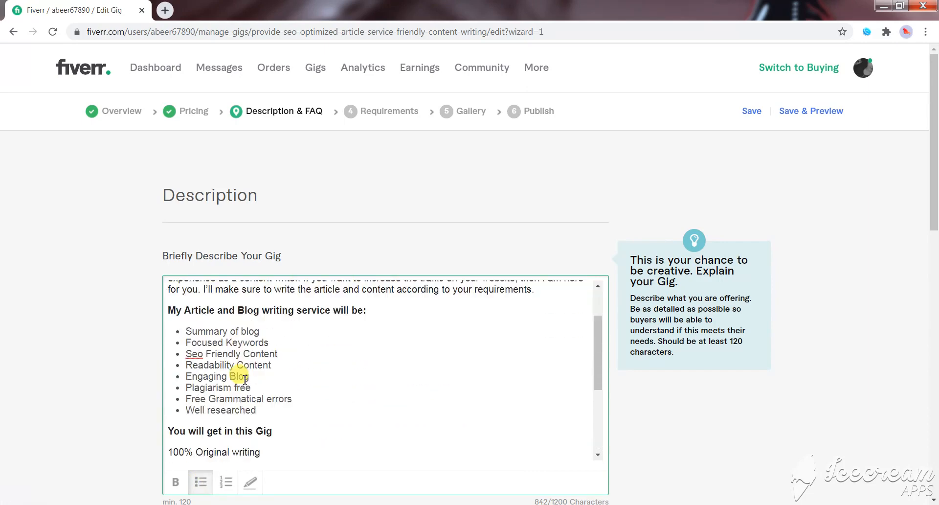
# - Correct "Seo" to "SEO" in the "Friendly Content" bullet
pyautogui.click(202, 354)
pyautogui.press('BackSpace')
pyautogui.press('BackSpace')
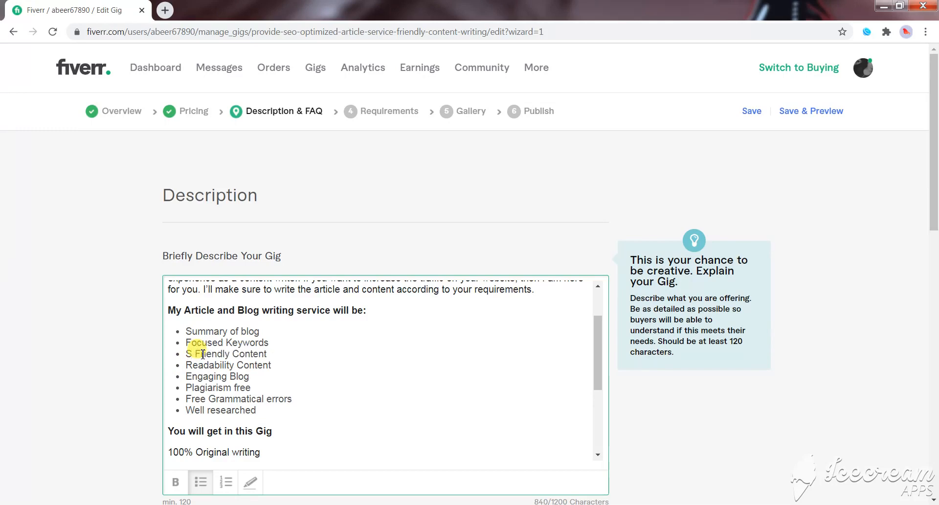
pyautogui.write('EO')
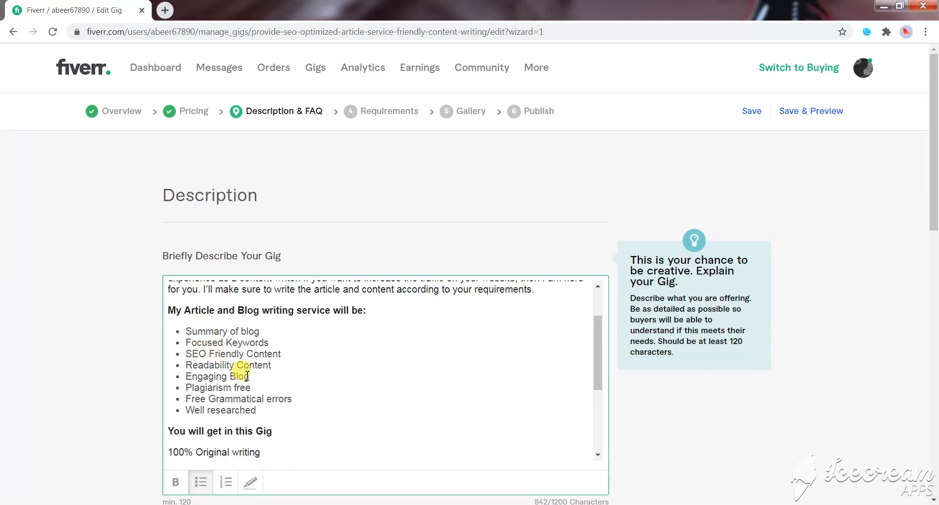
# - Change the last letter of the heading "You will get in this Gig" to a capital G
pyautogui.scroll(-1, 189, 392)
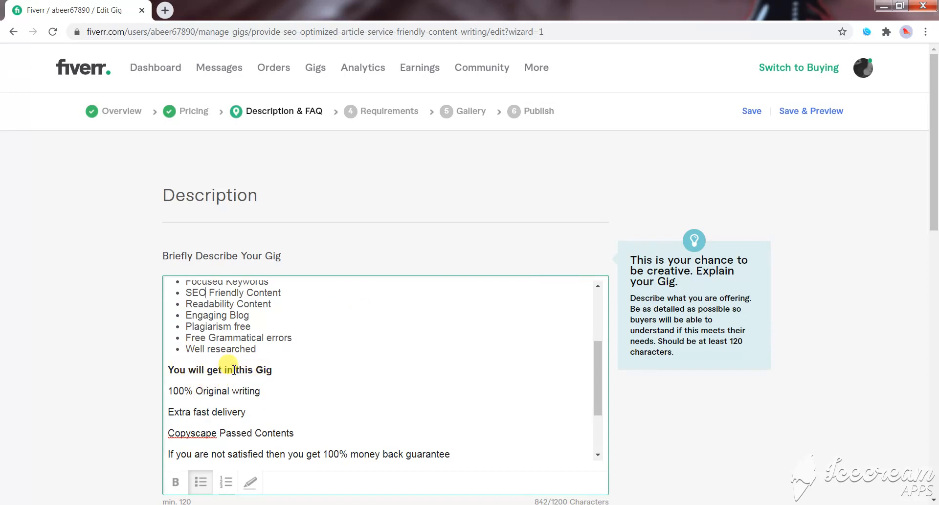
pyautogui.click(269, 370)
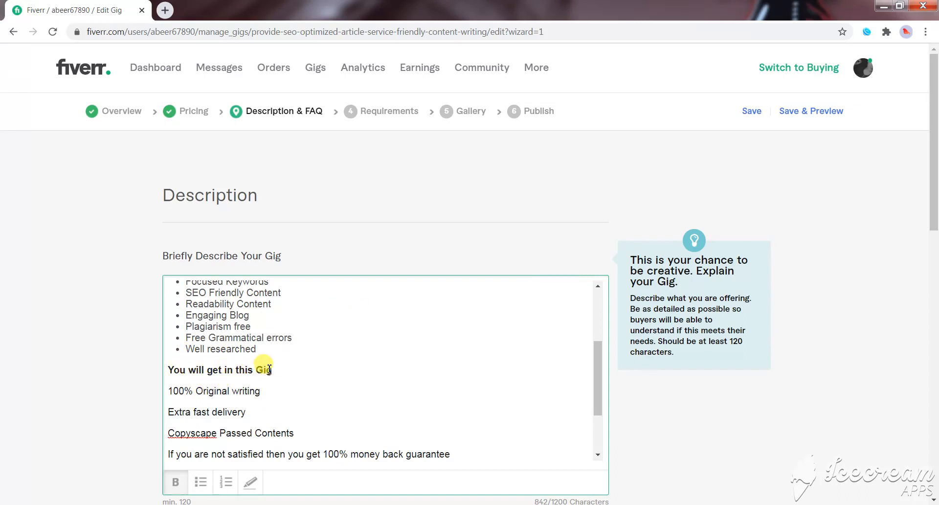
pyautogui.press('BackSpace')
pyautogui.write('G')
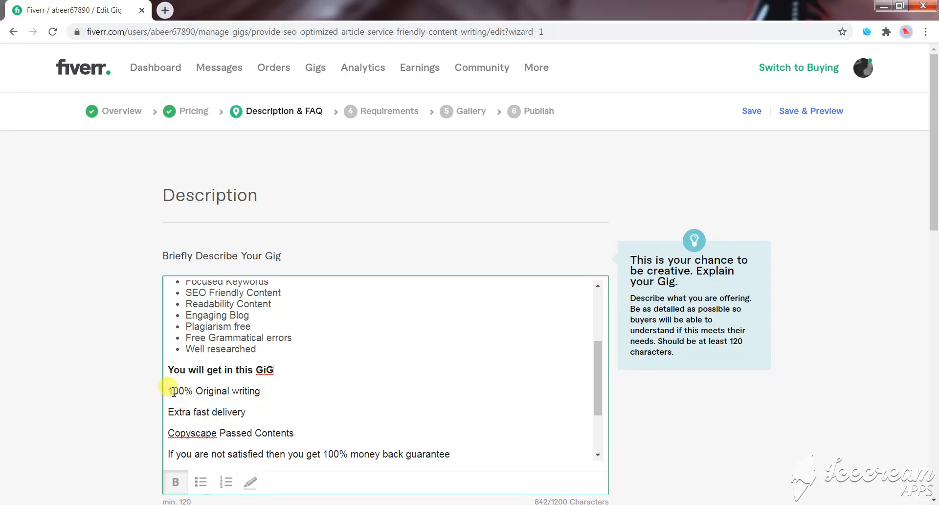
# - Turn the lines "100% Original writing", "Extra fast delivery" and "Copyscape Passed Contents" into a bulleted list
pyautogui.moveTo(168, 391); pyautogui.dragTo(247, 412)
pyautogui.click(244, 412)
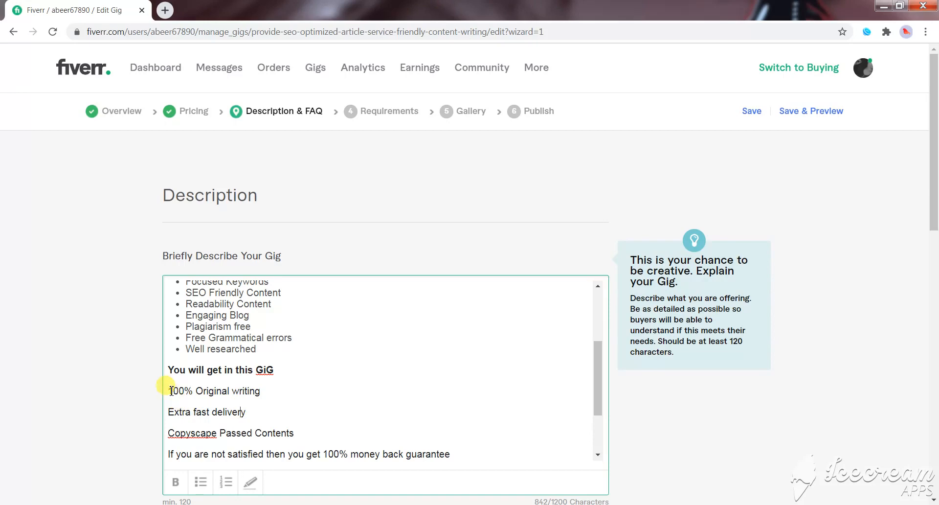
pyautogui.moveTo(168, 392); pyautogui.dragTo(179, 395)
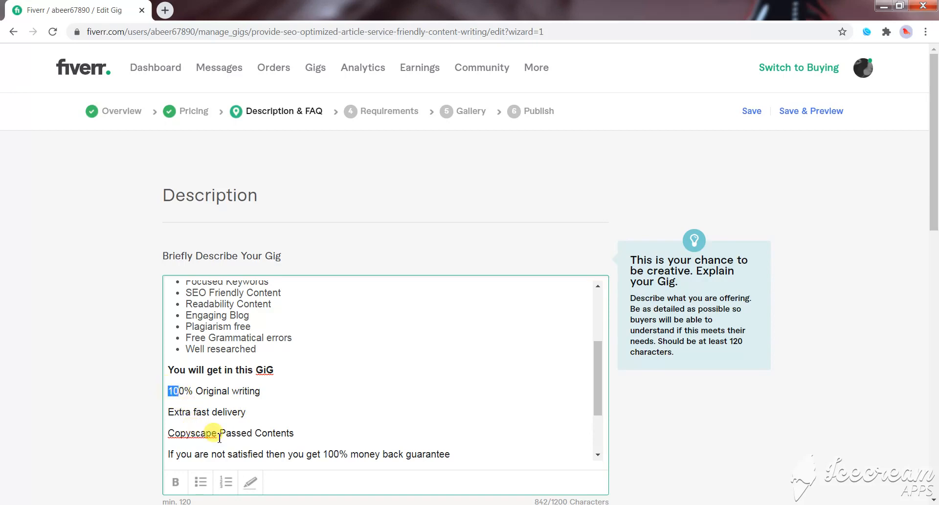
pyautogui.moveTo(294, 434); pyautogui.dragTo(167, 389)
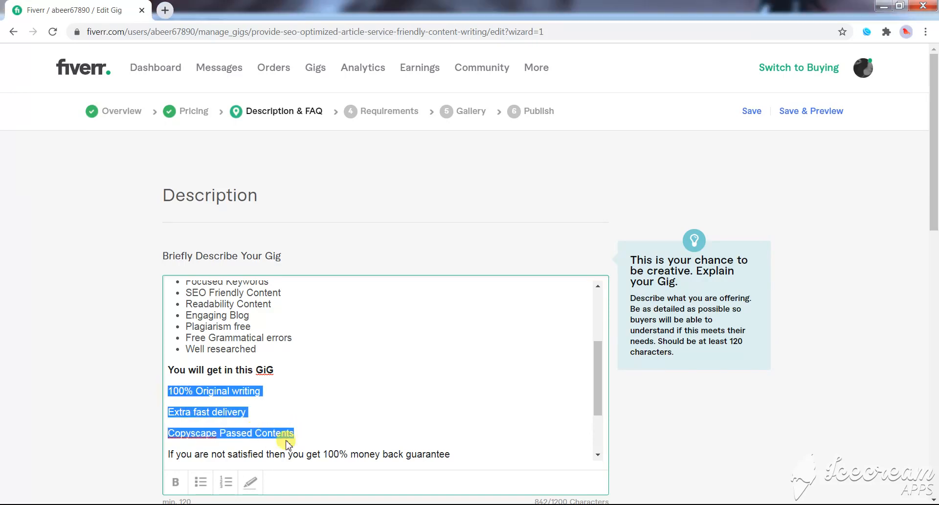
pyautogui.scroll(-2, 249, 431)
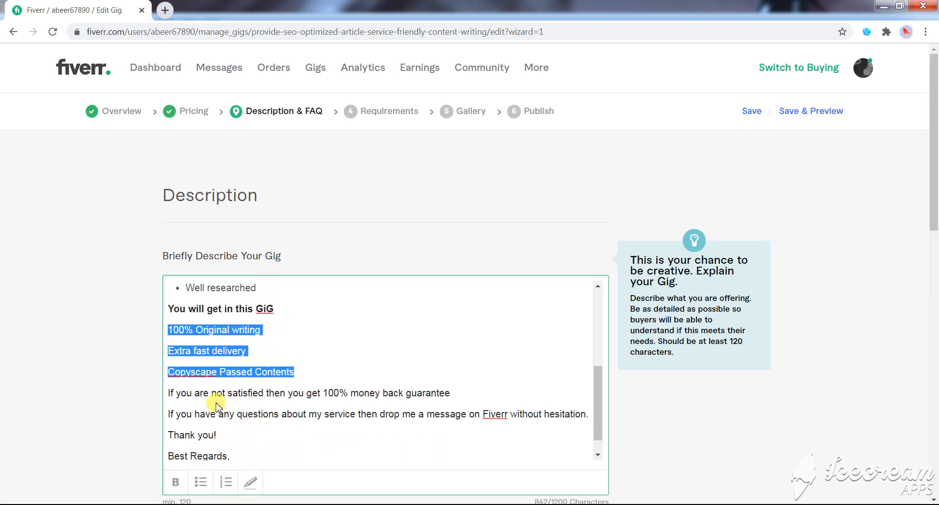
pyautogui.click(292, 373)
pyautogui.moveTo(292, 373); pyautogui.dragTo(173, 331)
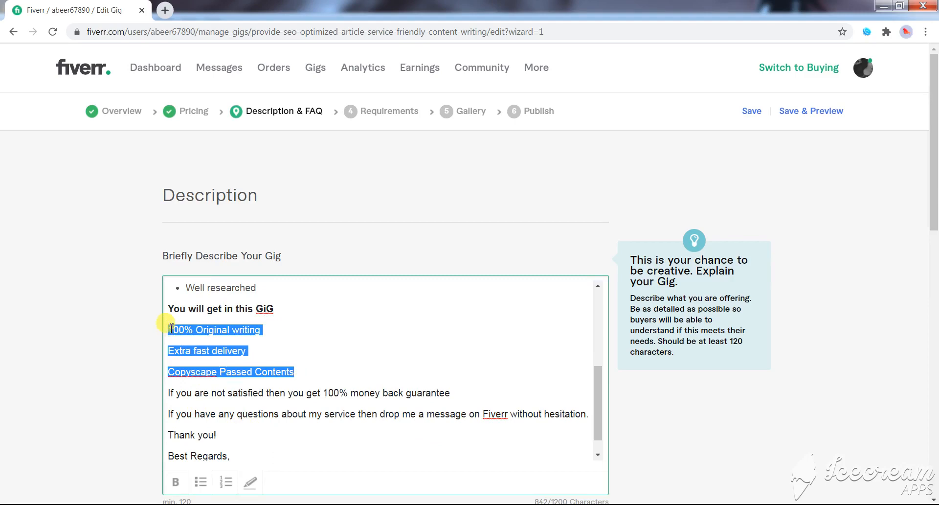
pyautogui.click(201, 482)
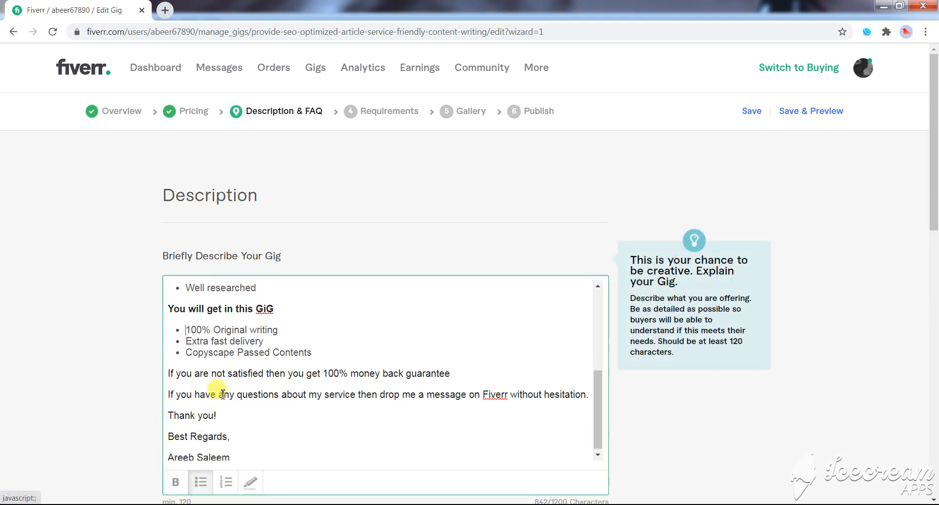
# - Correct "GiG" to "Gig" in the heading and add "Copyscape" to the spelling dictionary
pyautogui.rightClick(266, 308)
pyautogui.click(285, 319)
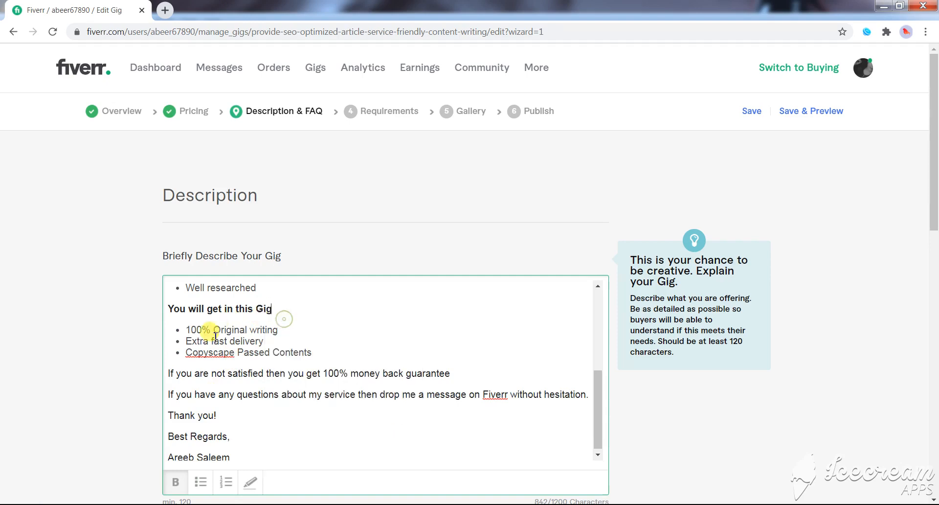
pyautogui.rightClick(211, 353)
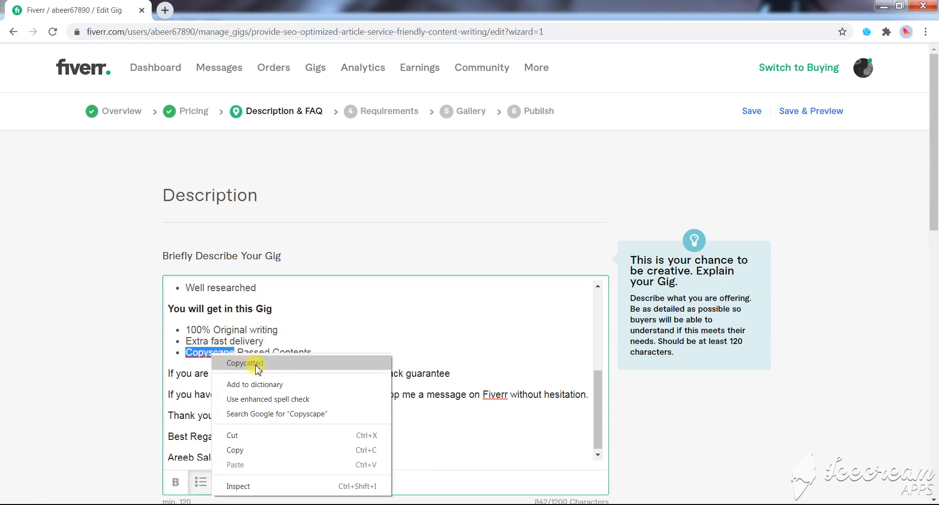
pyautogui.click(201, 342)
pyautogui.click(204, 348)
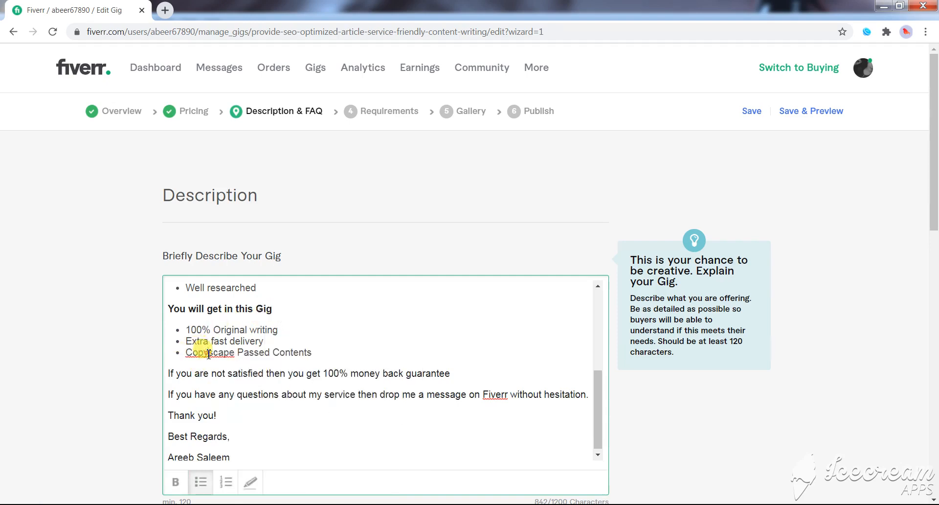
pyautogui.rightClick(209, 354)
pyautogui.click(248, 384)
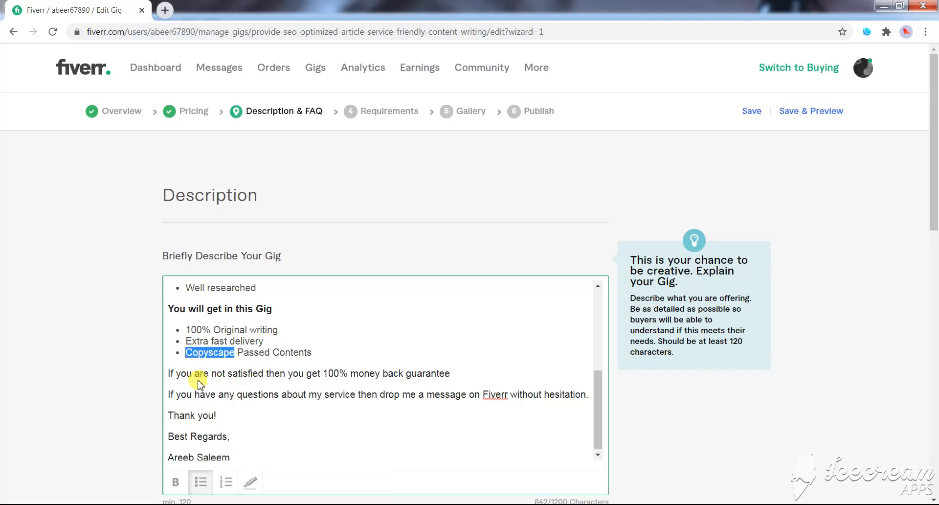
pyautogui.click(198, 393)
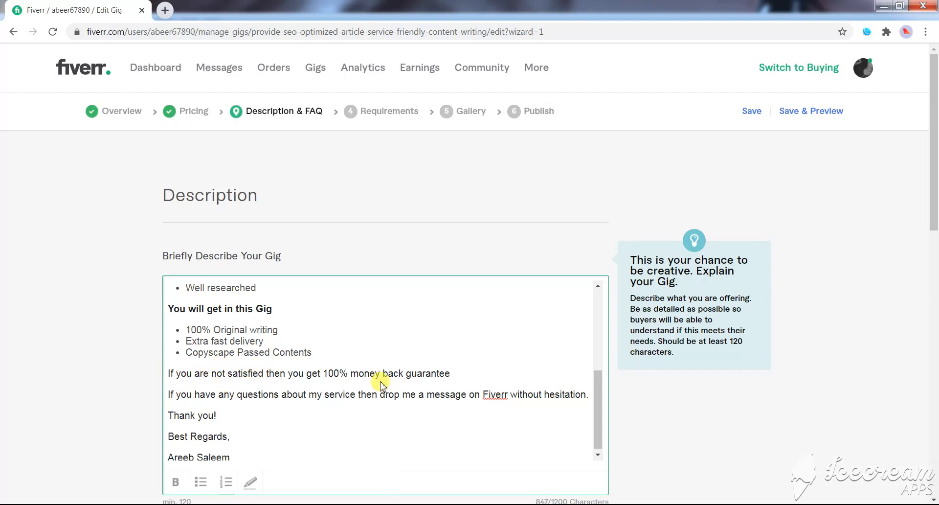
# - Make the 100% money back guarantee line a bullet and add "Fiverr" to the spelling dictionary
pyautogui.moveTo(450, 374); pyautogui.dragTo(167, 373)
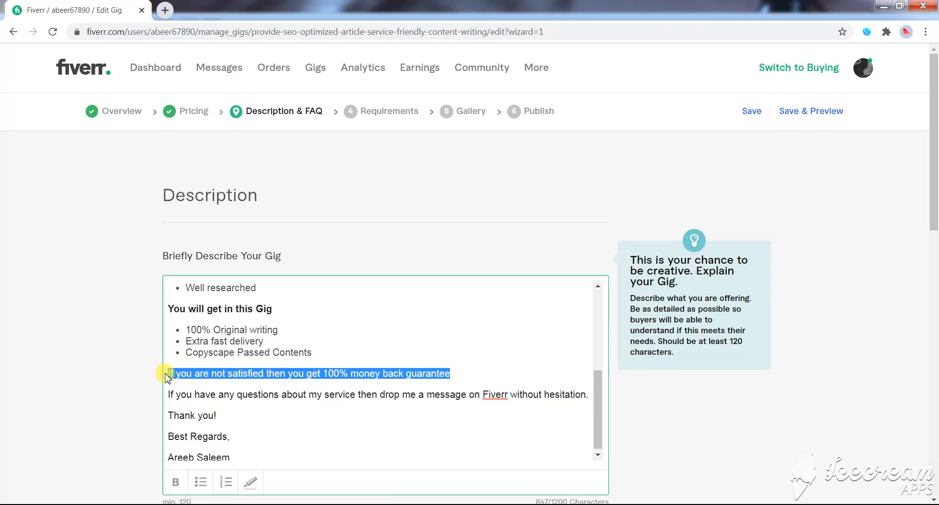
pyautogui.click(201, 482)
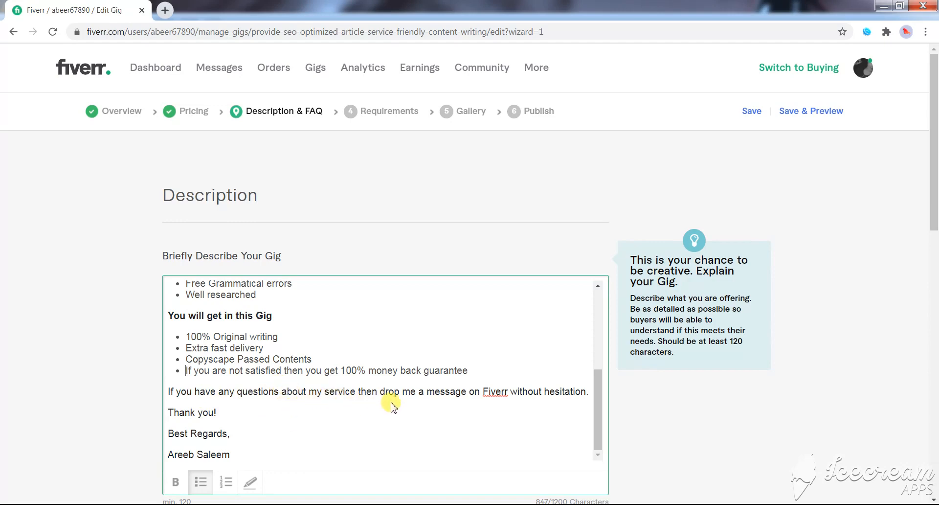
pyautogui.rightClick(496, 392)
pyautogui.click(543, 276)
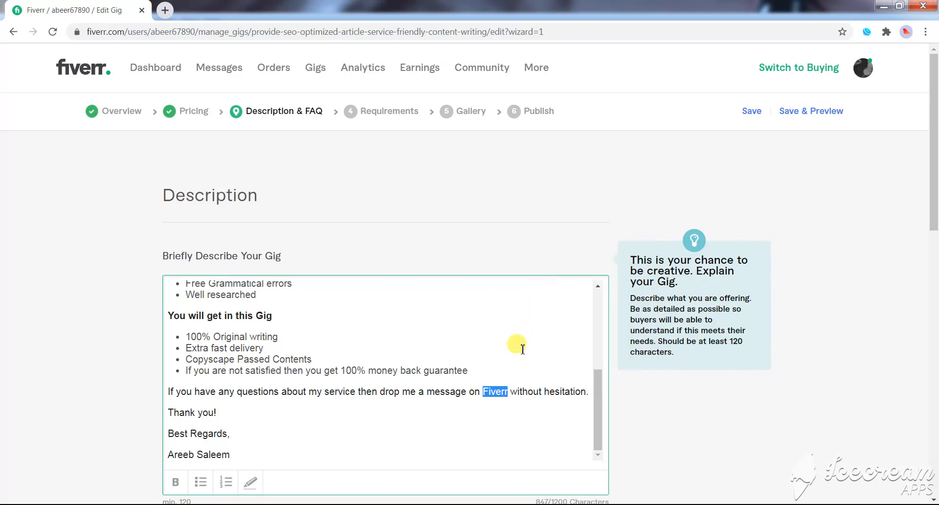
# - Review the formatted gig description, checking the closing message, thank-you line and signature, and return to its beginning
pyautogui.click(510, 392)
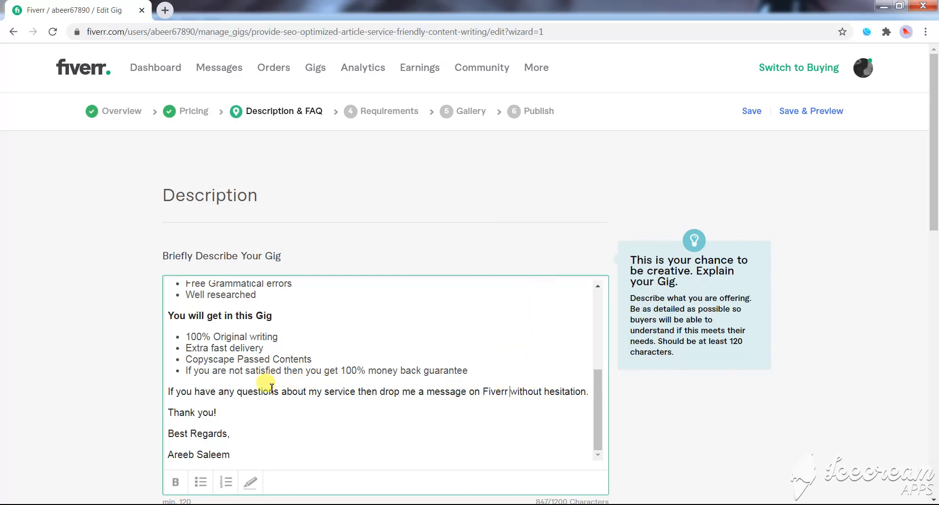
pyautogui.scroll(-1, 271, 386)
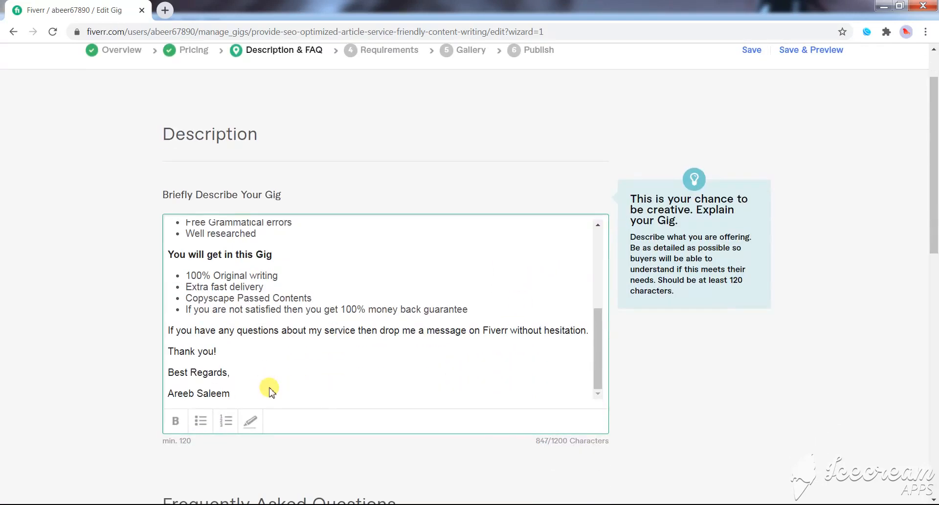
pyautogui.tripleClick(221, 352)
pyautogui.click(230, 352)
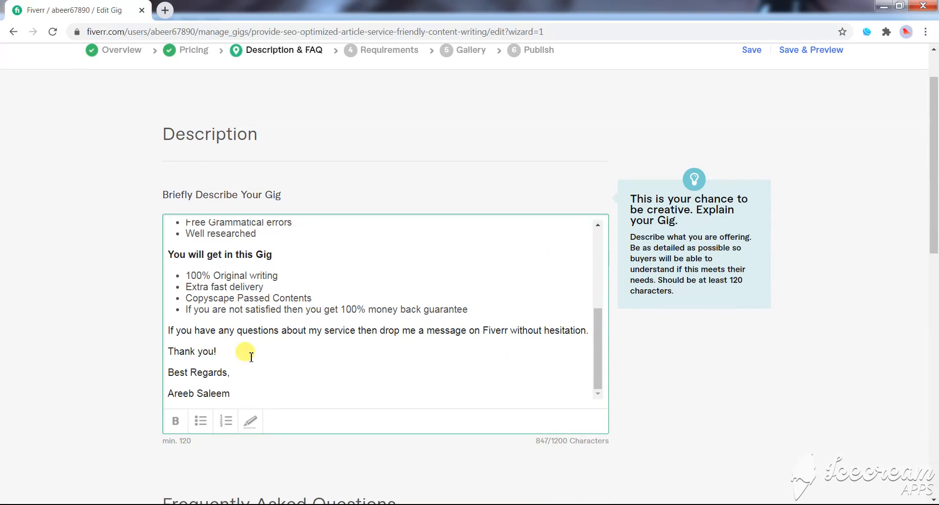
pyautogui.scroll(-1, 241, 357)
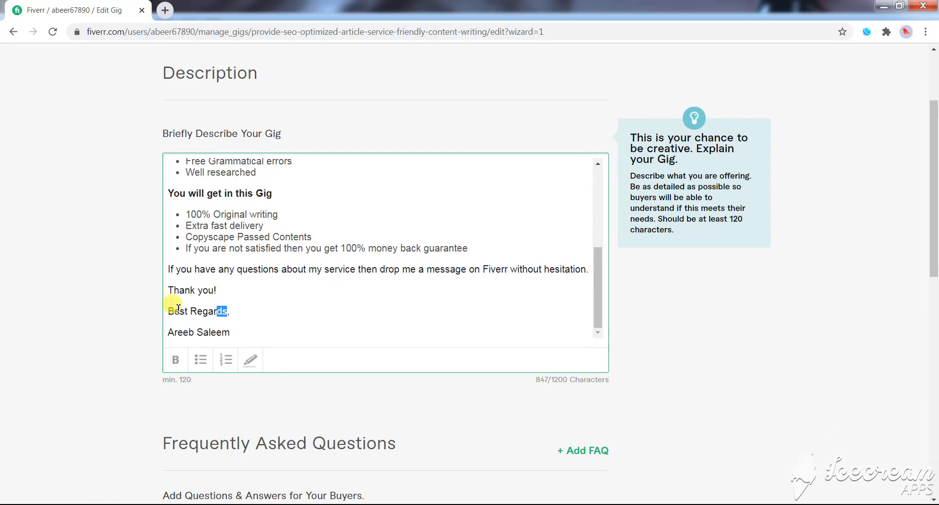
pyautogui.moveTo(168, 311); pyautogui.dragTo(227, 312)
pyautogui.click(179, 331)
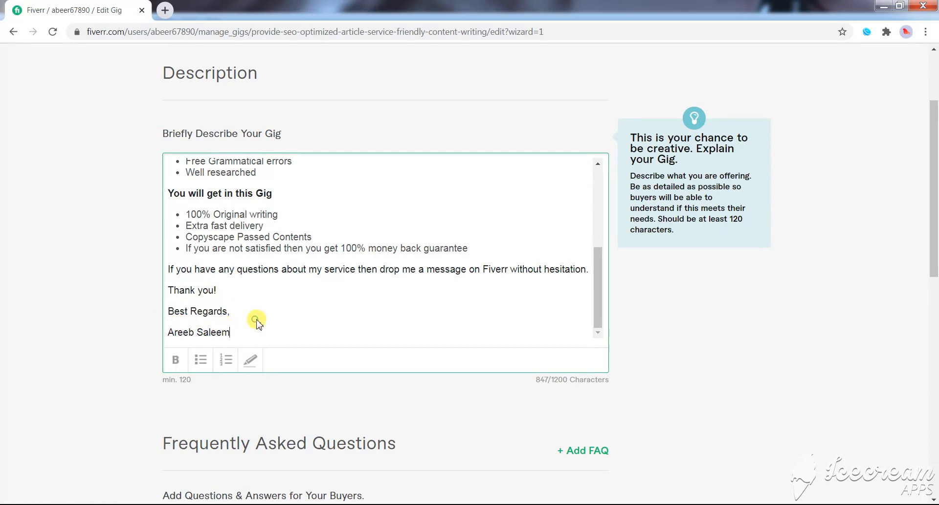
pyautogui.scroll(5, 259, 313)
pyautogui.scroll(2, 265, 314)
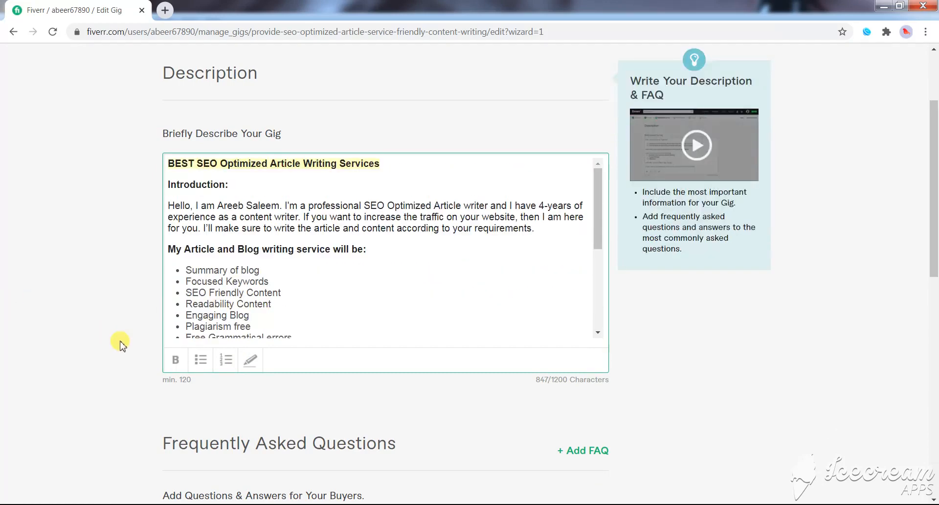
# - Start a new FAQ entry and copy the question "What details are needed from me?" into it from the Word gig content document
pyautogui.scroll(-4, 416, 356)
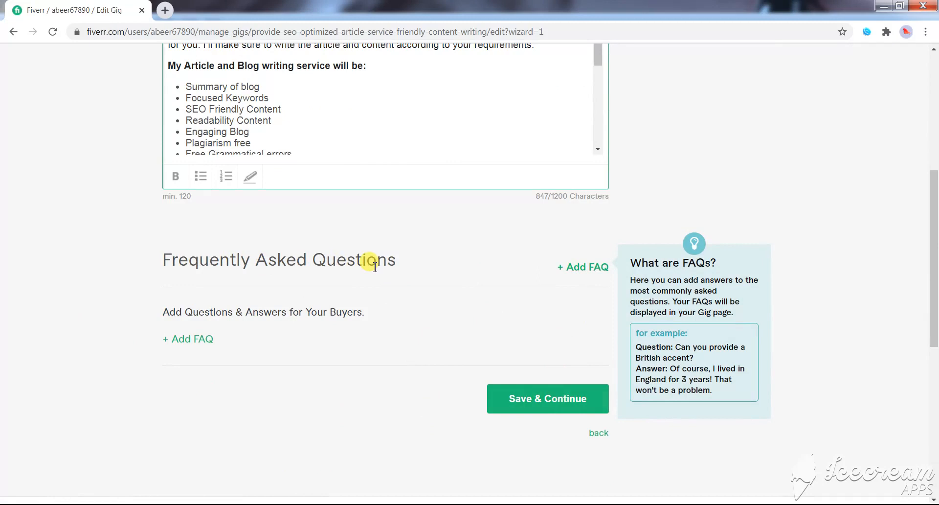
pyautogui.click(609, 273)
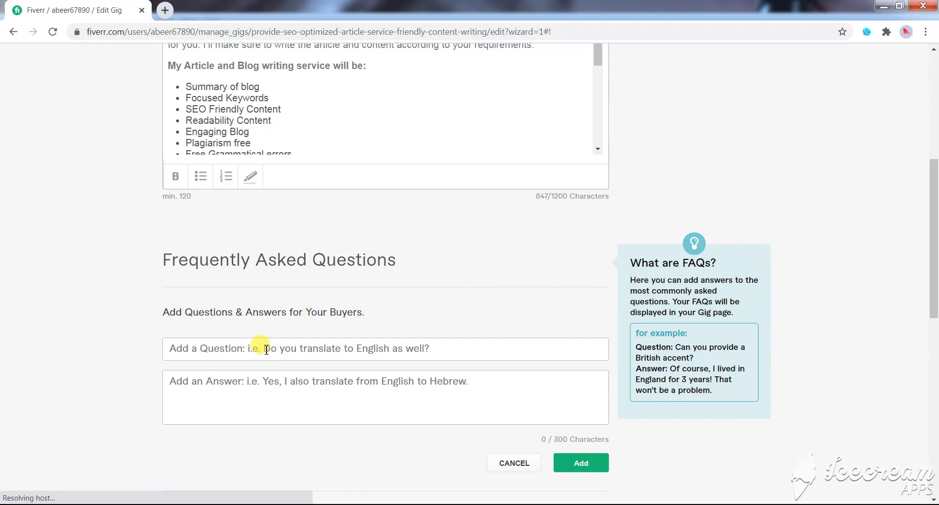
pyautogui.click(254, 347)
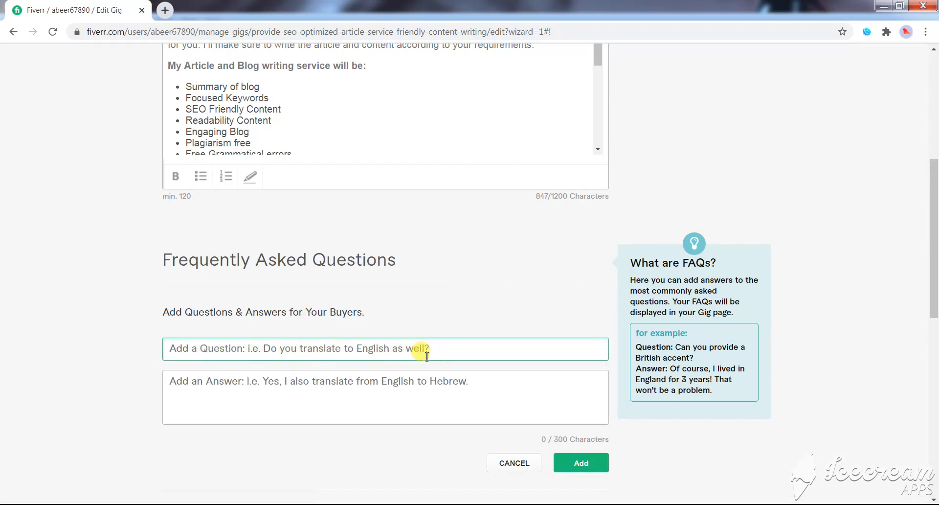
pyautogui.click(188, 504)
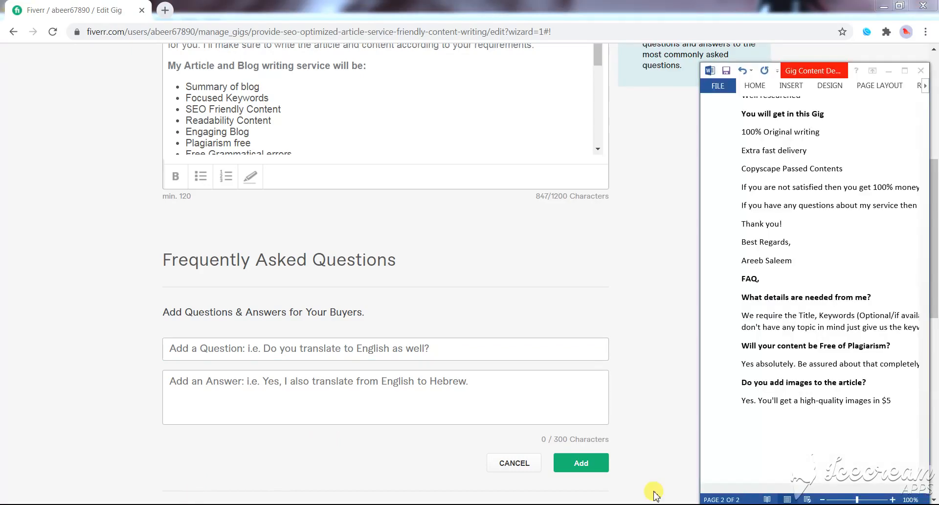
pyautogui.click(805, 297)
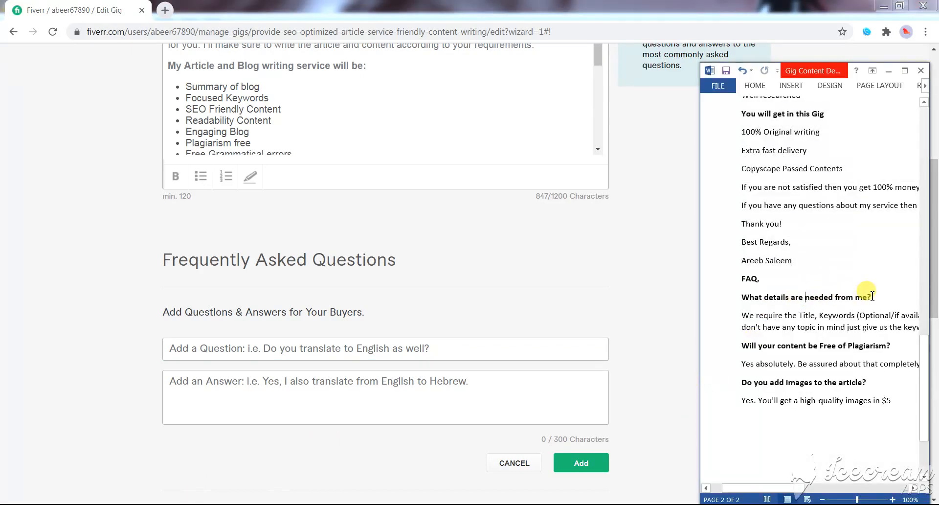
pyautogui.moveTo(872, 297); pyautogui.dragTo(742, 297)
pyautogui.hotkey('ctrl', 'c')
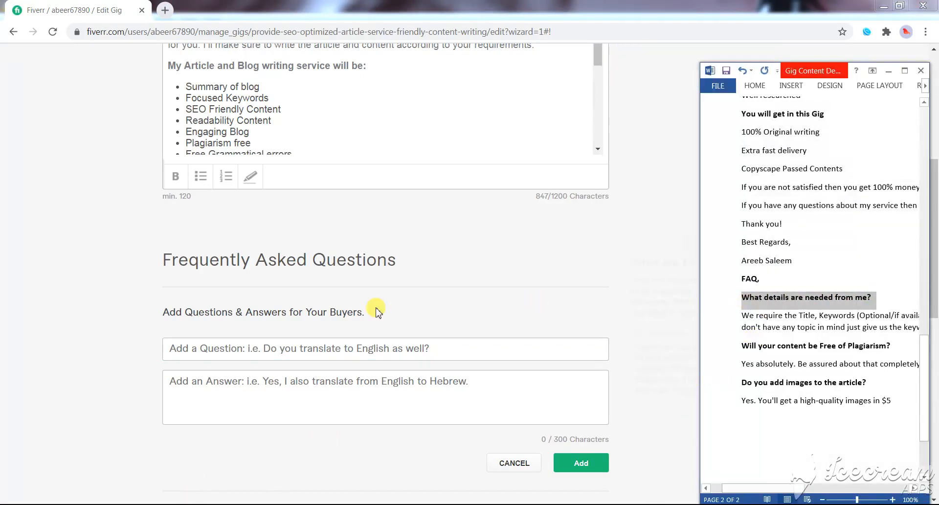
pyautogui.click(331, 345)
pyautogui.hotkey('ctrl', 'v')
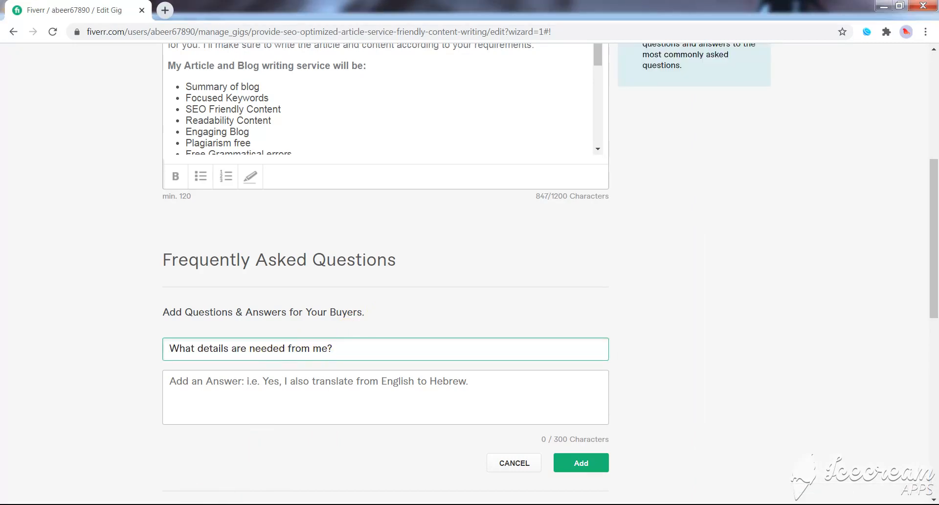
# - Copy the answer beginning "We require the Title, Keywords (Optional/if available)" from the Word document into the FAQ entry's answer
pyautogui.click(120, 504)
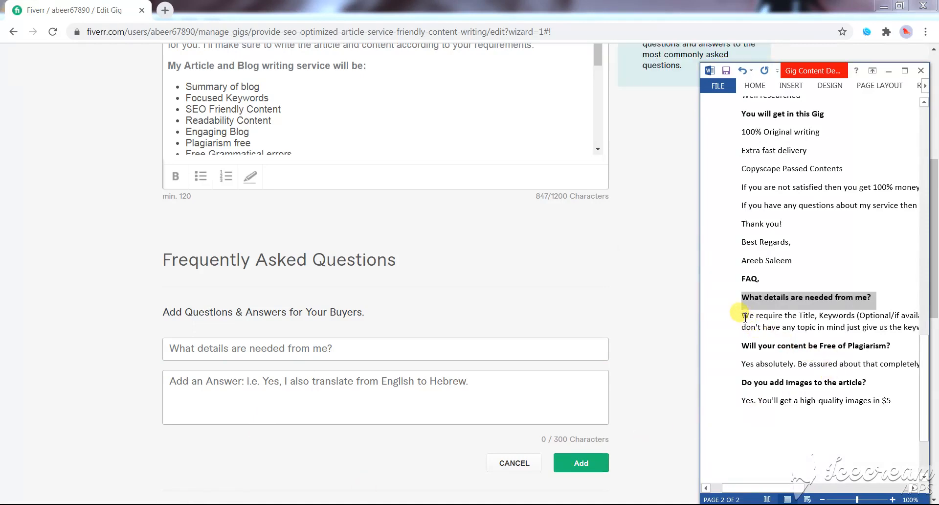
pyautogui.moveTo(744, 316); pyautogui.dragTo(920, 329)
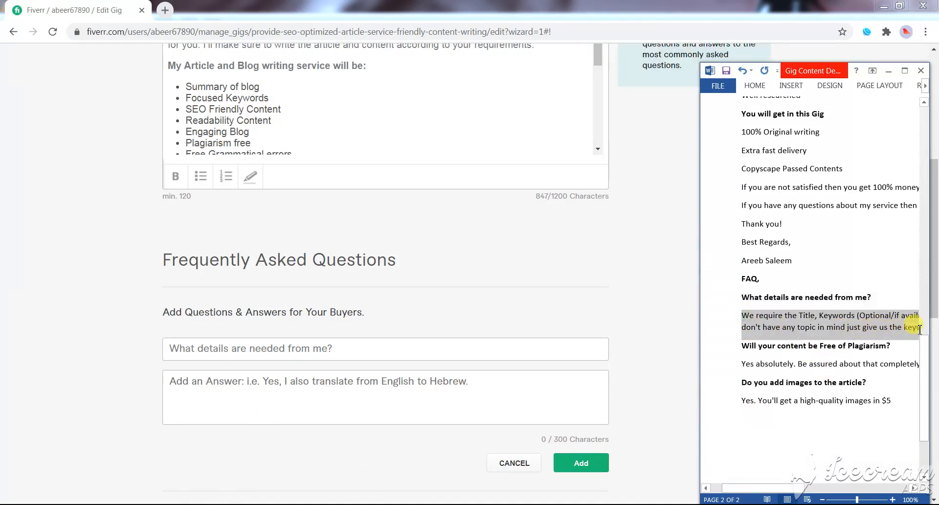
pyautogui.click(276, 380)
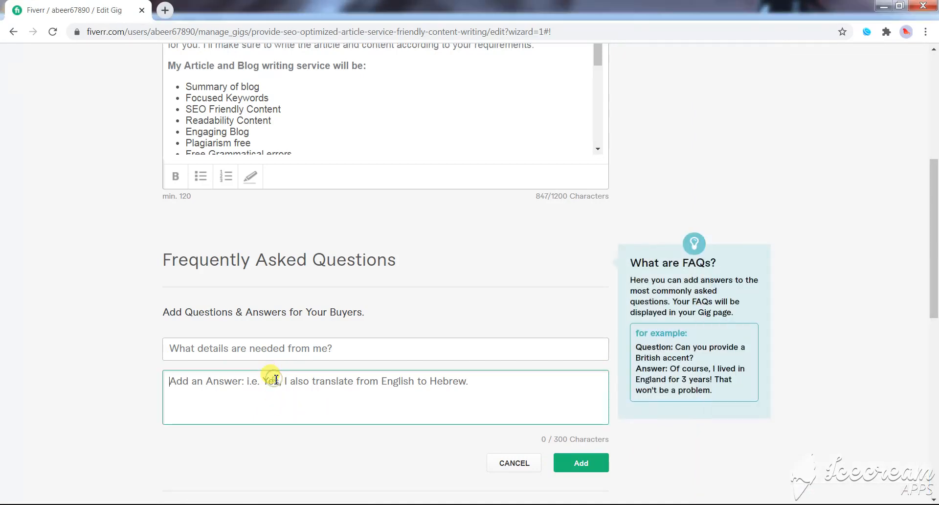
pyautogui.write("We require the Title, Keywords (Optional/if available) and Website for which you want us to write. If you don't have any topic in mind just give us the keywords")
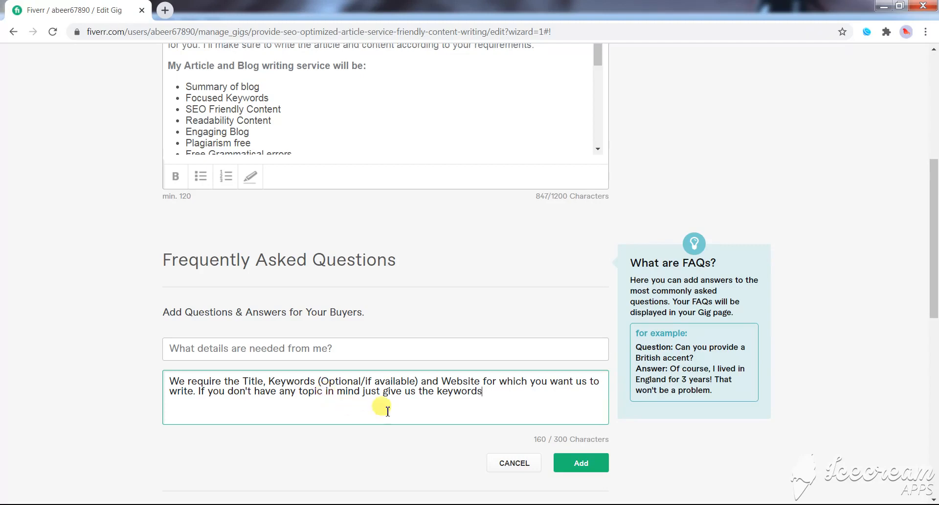
# - Save the current FAQ entry and start another with the question "Will your content be Free of Plagiarism?" copied from the Word document
pyautogui.click(568, 463)
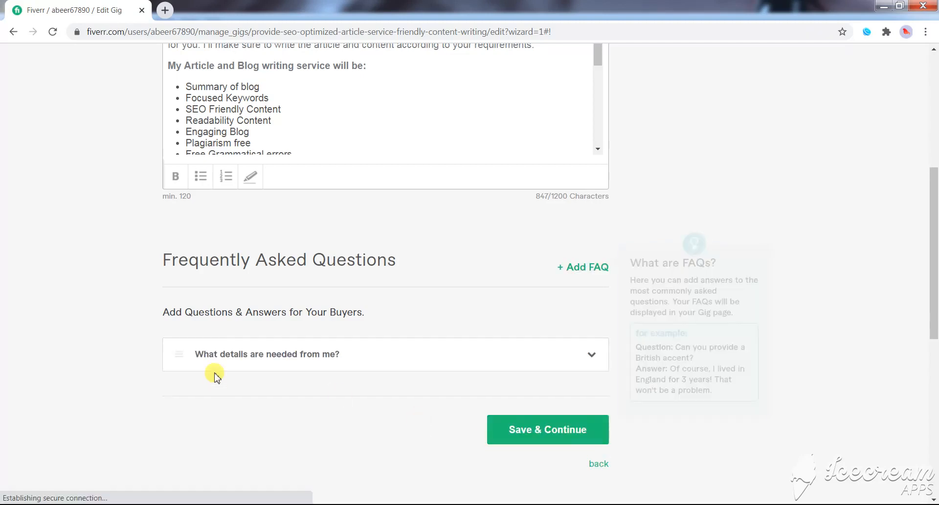
pyautogui.click(591, 267)
pyautogui.hotkey('alt', 'Tab')
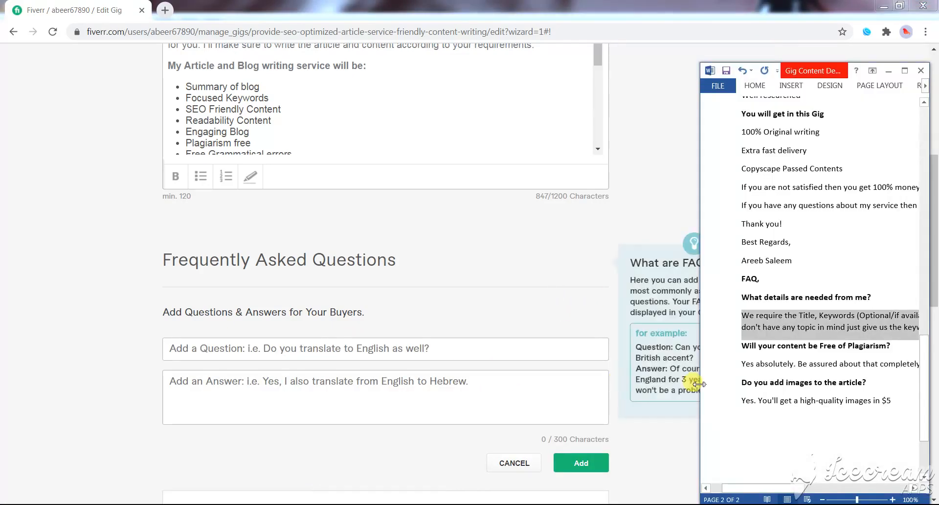
pyautogui.moveTo(743, 346); pyautogui.dragTo(878, 349)
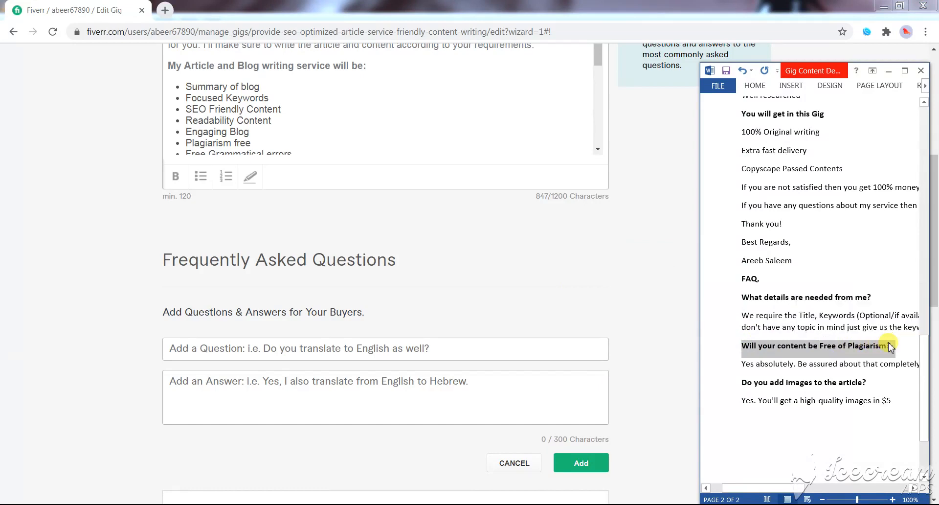
pyautogui.hotkey('ctrl', 'c')
pyautogui.click(393, 348)
pyautogui.hotkey('ctrl', 'v')
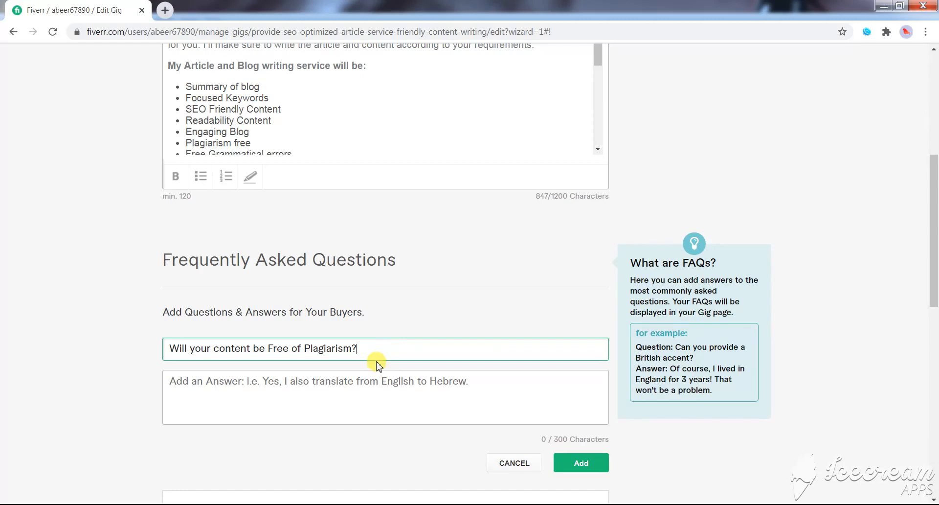
pyautogui.click(348, 381)
pyautogui.click(458, 504)
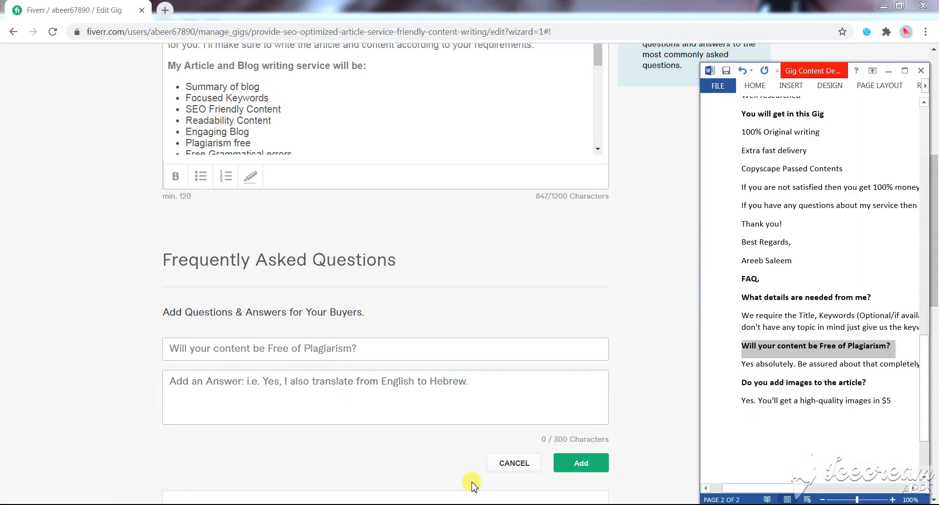
pyautogui.moveTo(744, 365); pyautogui.dragTo(914, 370)
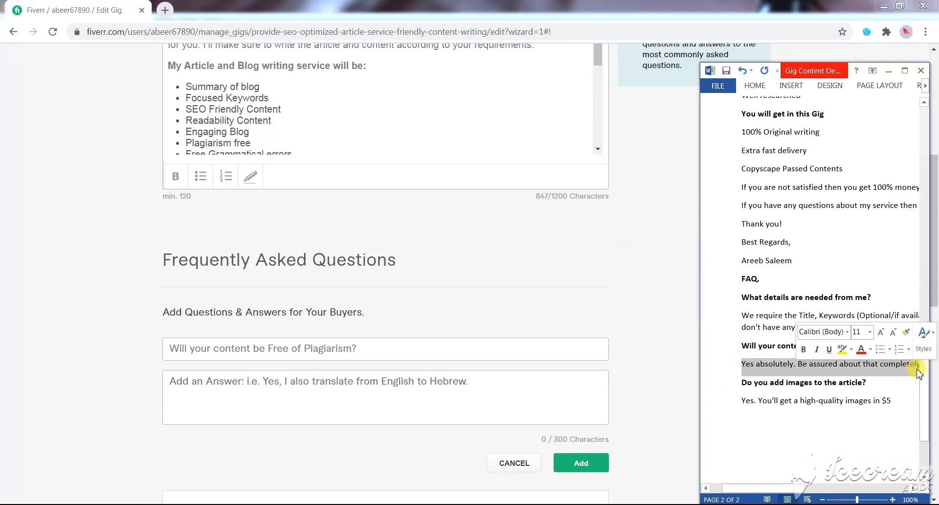
pyautogui.hotkey('shift', 'Right')
pyautogui.hotkey('shift', 'Right')
pyautogui.hotkey('shift', 'Right')
pyautogui.click(201, 389)
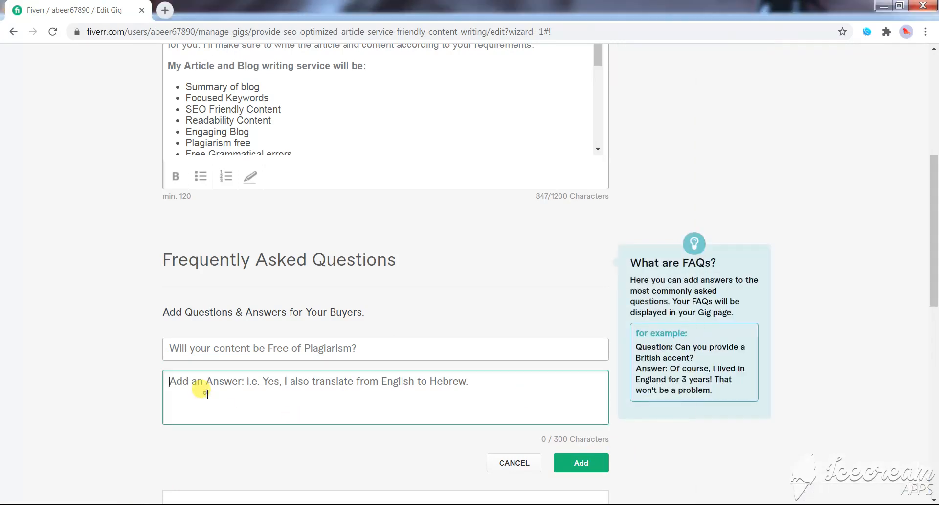
pyautogui.hotkey('ctrl', 'v')
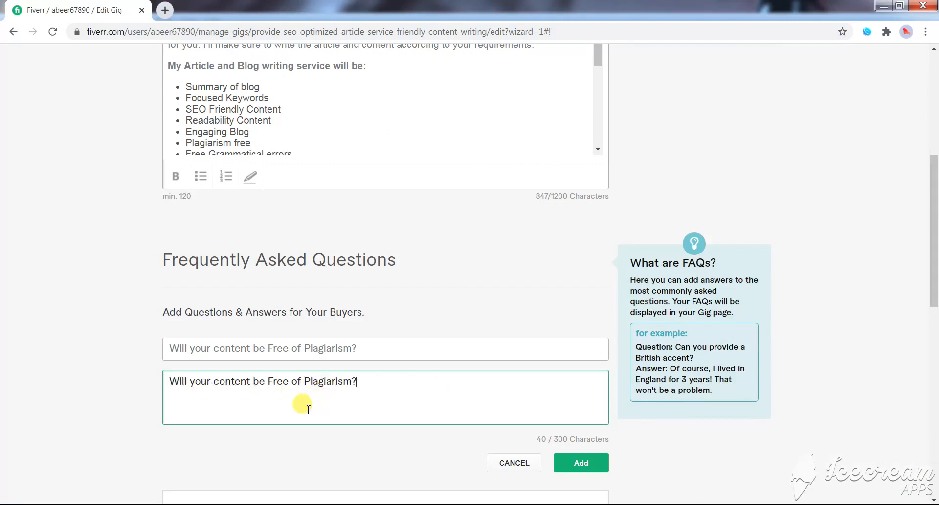
pyautogui.hotkey('ctrl', 'z')
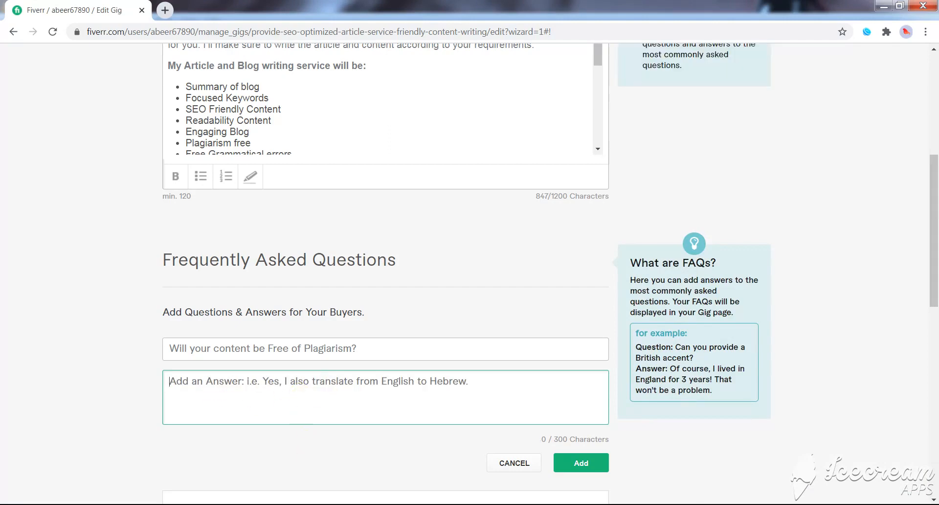
# - Copy the answer "Yes absolutely. Be assured about that completely." from the Word document into the plagiarism FAQ and save the entry
pyautogui.hotkey('alt', 'Tab')
pyautogui.click(721, 362)
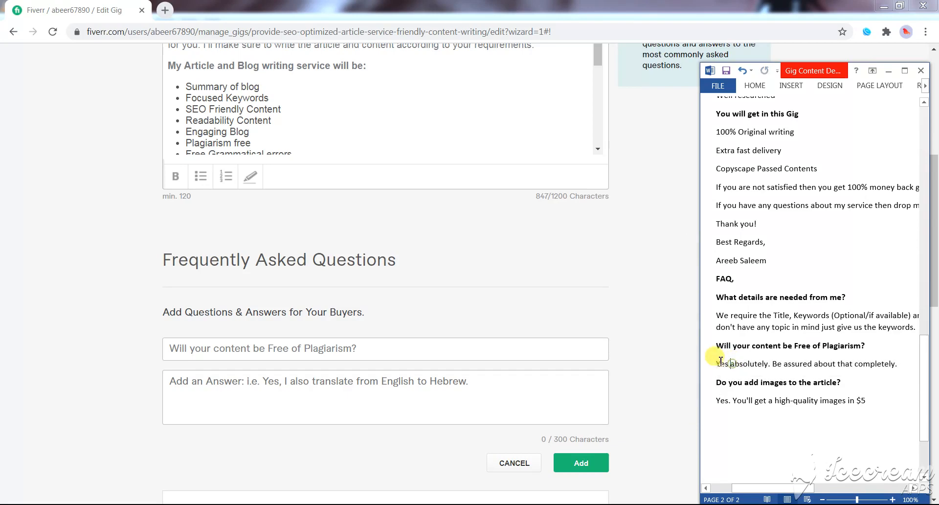
pyautogui.moveTo(724, 364); pyautogui.dragTo(906, 362)
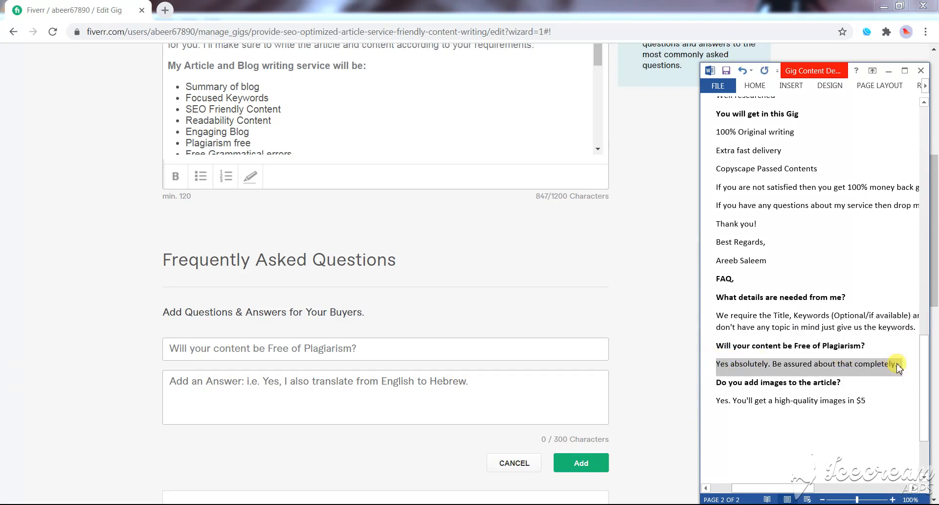
pyautogui.click(343, 395)
pyautogui.hotkey('ctrl', 'v')
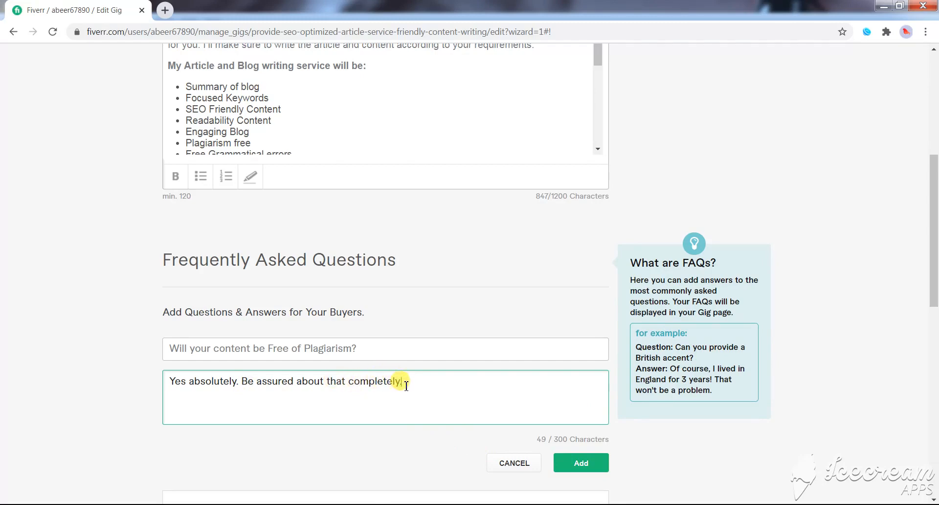
pyautogui.click(596, 464)
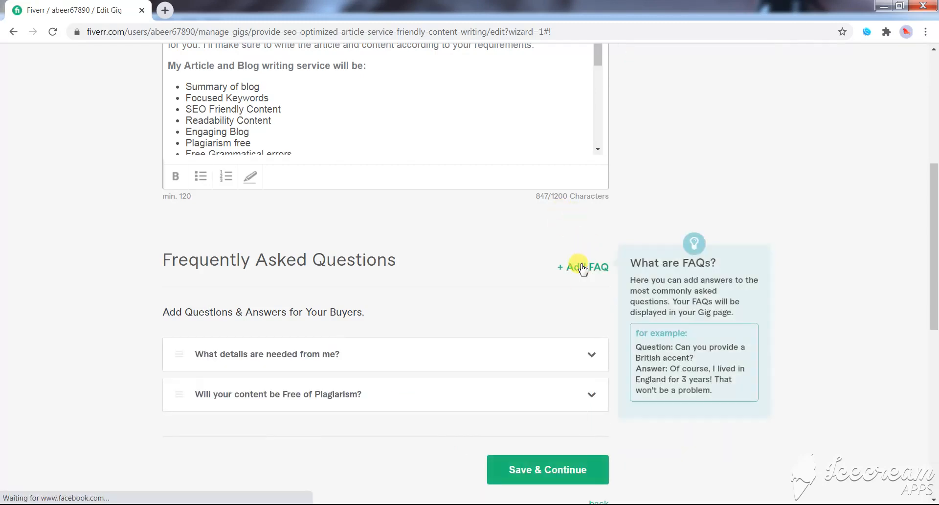
# - Start a third FAQ entry and copy the question "Do you add images to the article?" into it from the Word document
pyautogui.click(583, 269)
pyautogui.hotkey('alt', 'Tab')
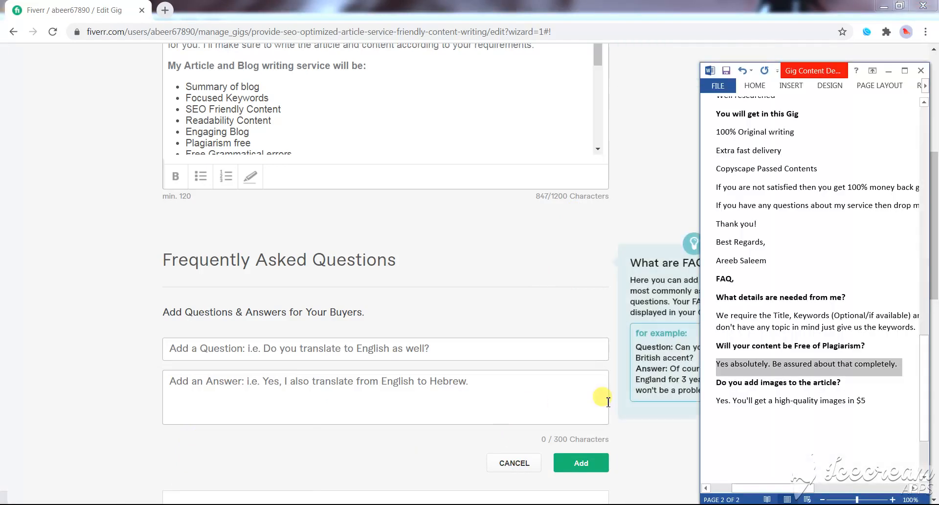
pyautogui.click(717, 384)
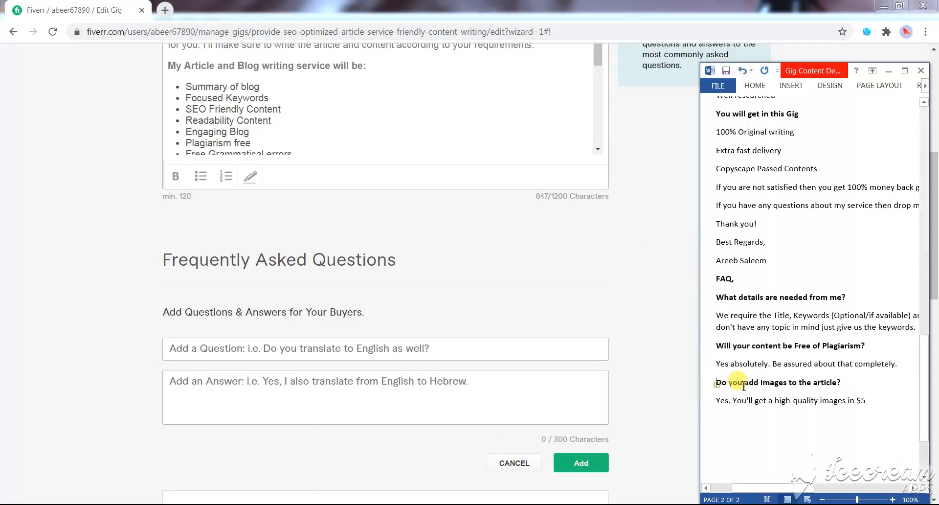
pyautogui.moveTo(744, 387); pyautogui.dragTo(838, 385)
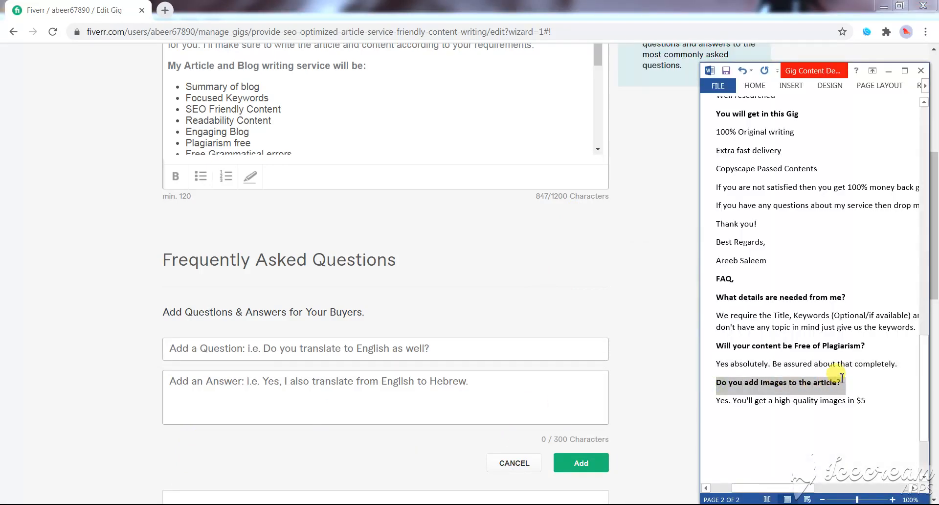
pyautogui.hotkey('ctrl', 'c')
pyautogui.click(304, 347)
pyautogui.hotkey('ctrl', 'v')
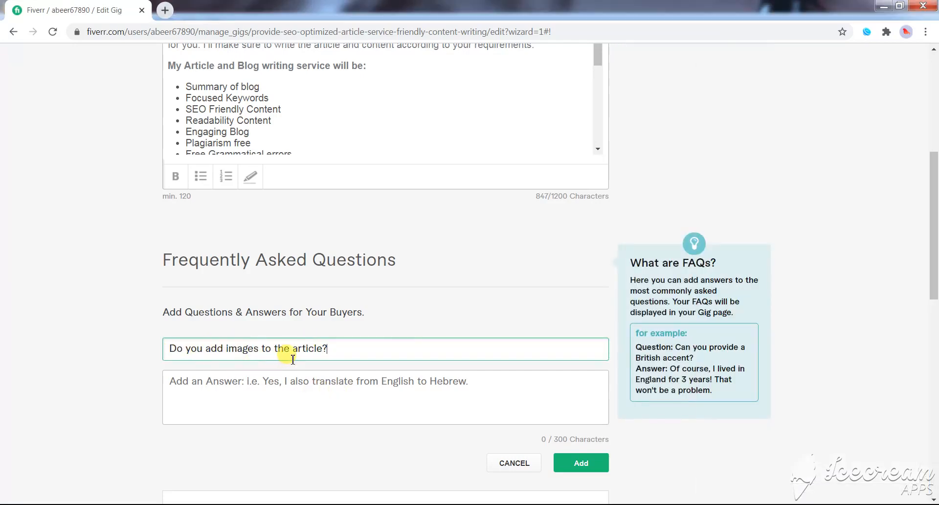
# - Copy the images answer from the Word document, make it read "Yes. You'll get a high-quality images in extra $5", and save the FAQ entry
pyautogui.click(308, 387)
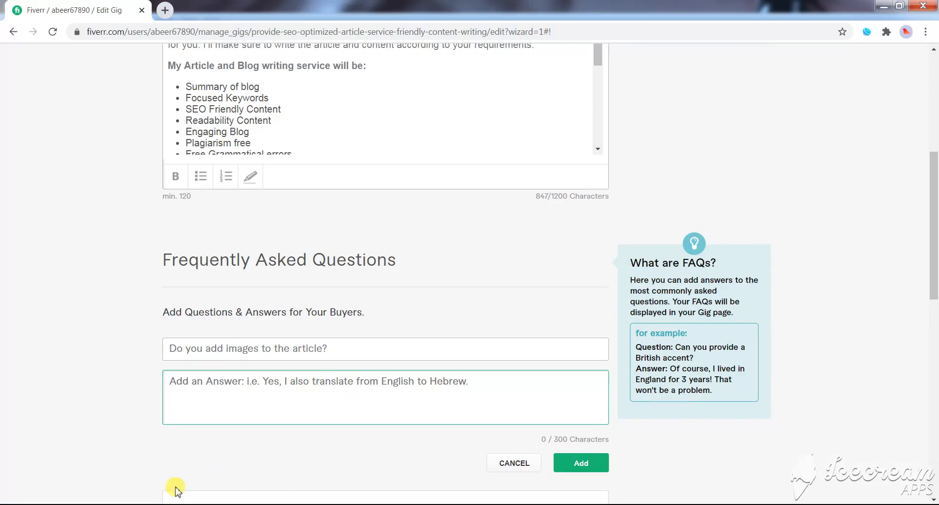
pyautogui.hotkey('alt', 'Tab')
pyautogui.moveTo(866, 401); pyautogui.dragTo(710, 400)
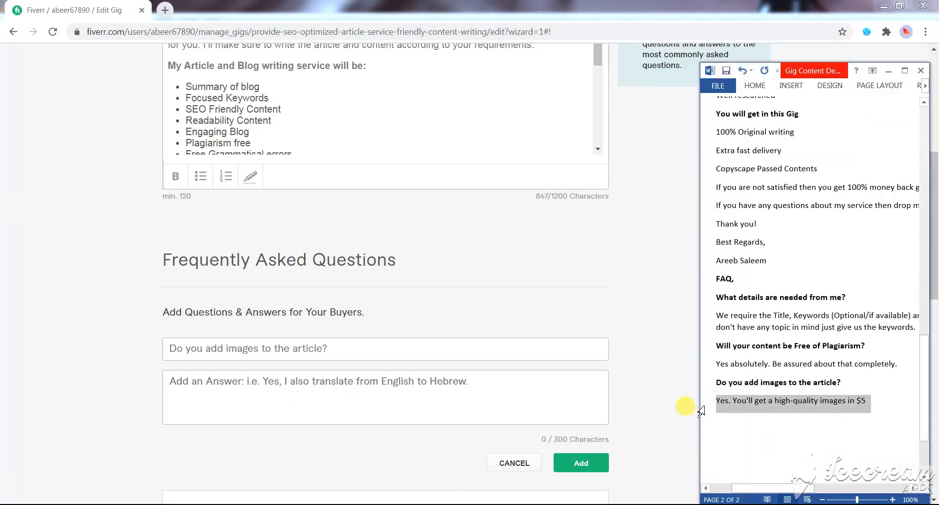
pyautogui.click(394, 398)
pyautogui.hotkey('ctrl', 'v')
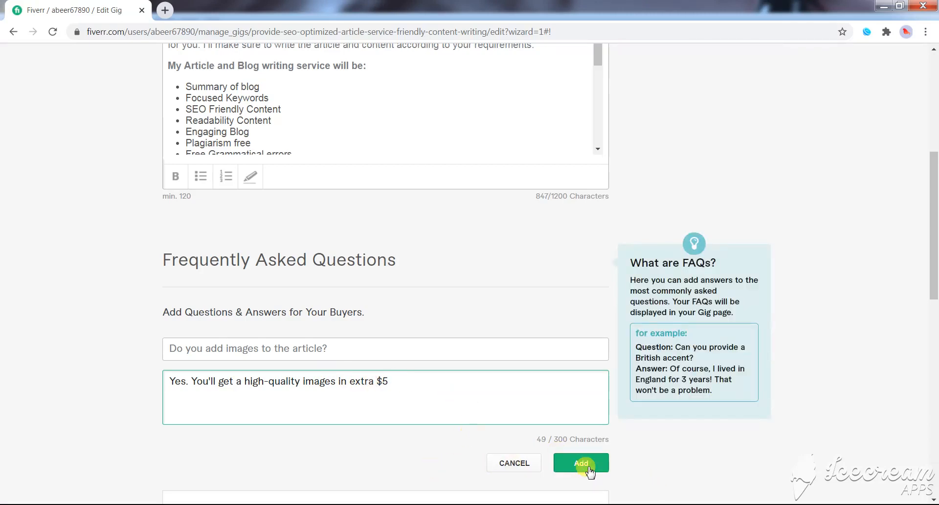
pyautogui.scroll(-1, 589, 468)
pyautogui.click(579, 406)
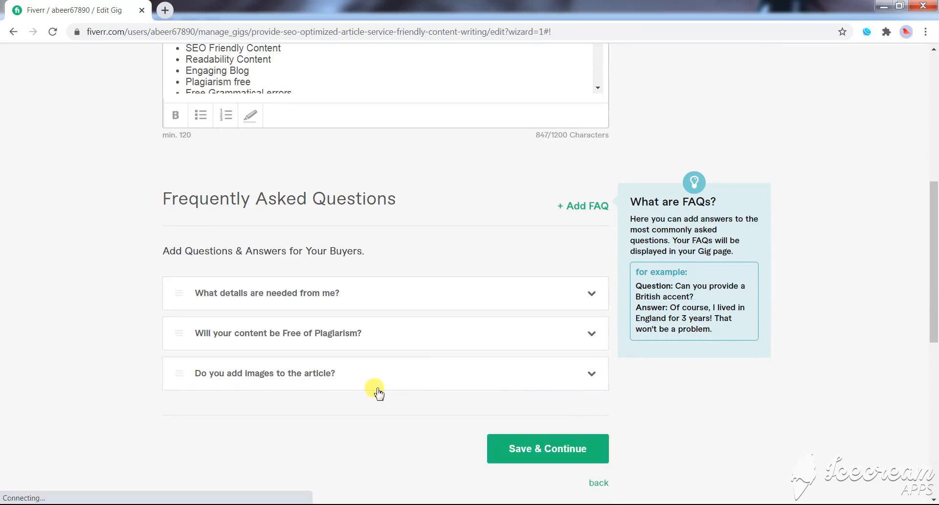
# - Check the list of FAQ entries, then save the description and FAQ stage and continue to the requirements
pyautogui.scroll(-5, 387, 342)
pyautogui.scroll(6, 399, 343)
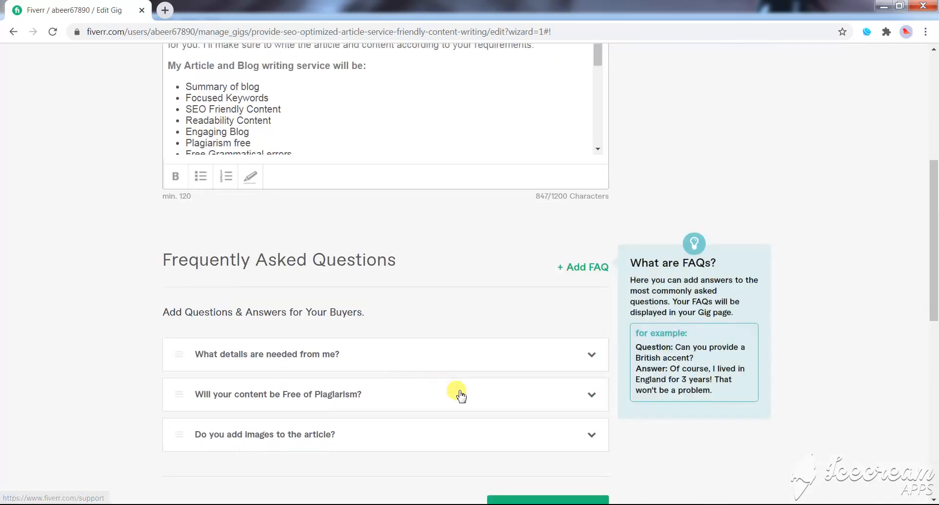
pyautogui.scroll(-3, 484, 392)
pyautogui.click(547, 343)
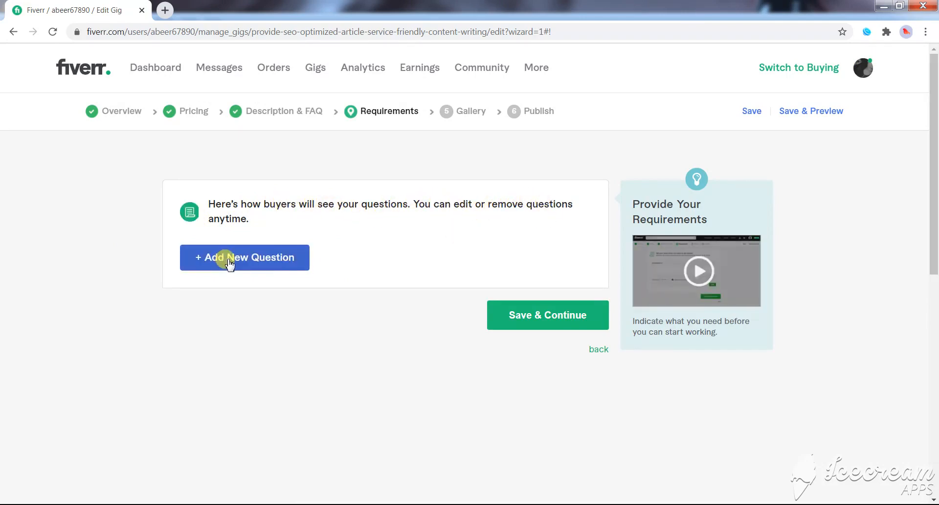
# - Add a required free-text buyer question reading "Provide me title and keywords", dismissing the Windows color scheme prompt
pyautogui.click(264, 262)
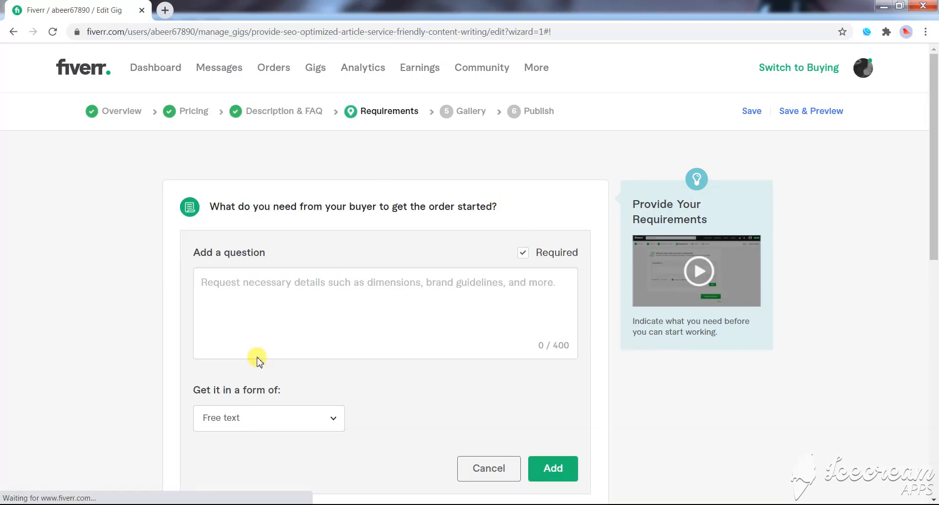
pyautogui.click(263, 291)
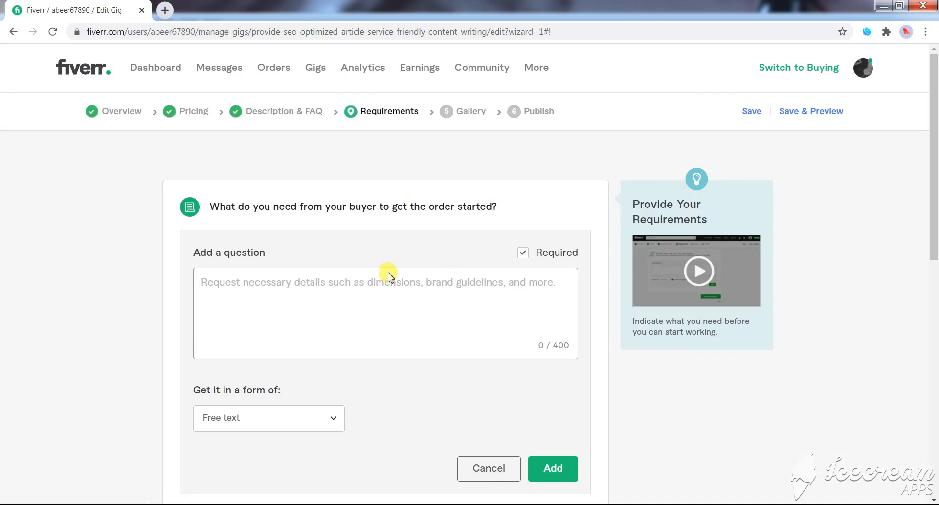
pyautogui.write('Provide me title and ke')
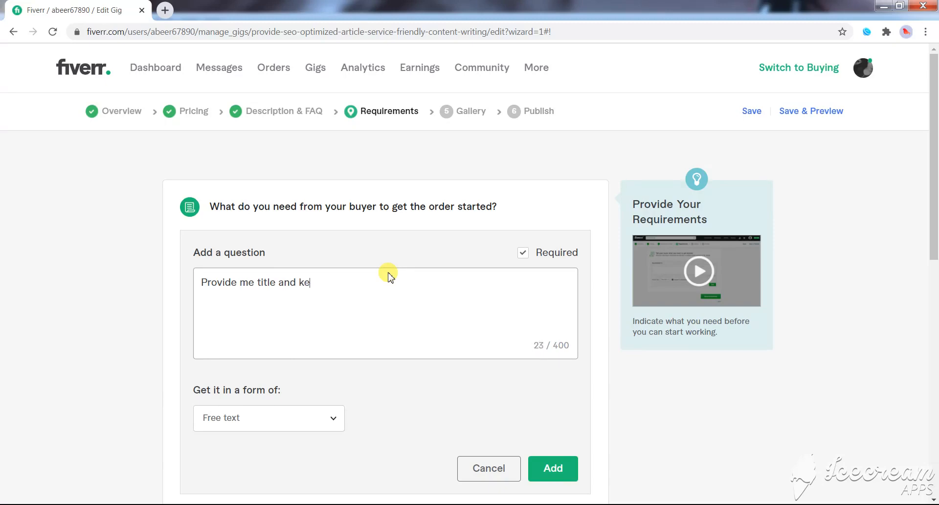
pyautogui.write('rd')
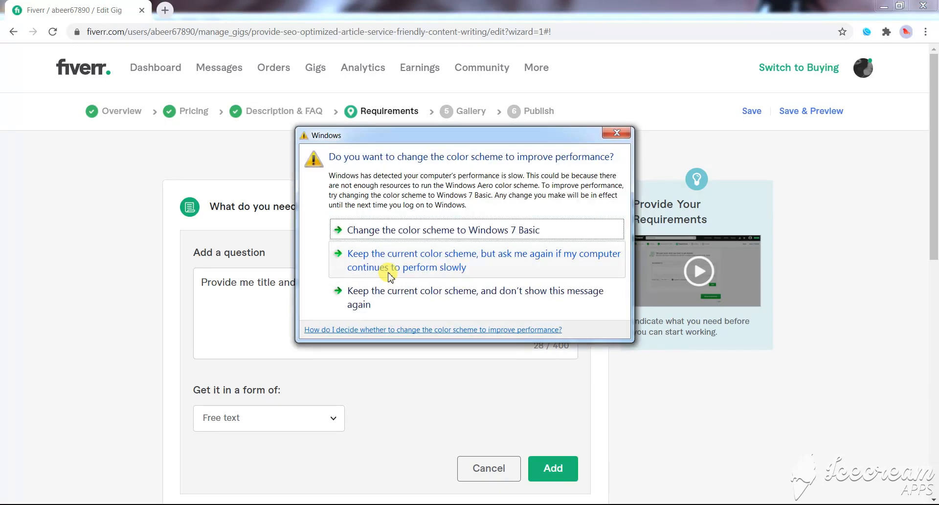
pyautogui.click(617, 133)
pyautogui.write('s')
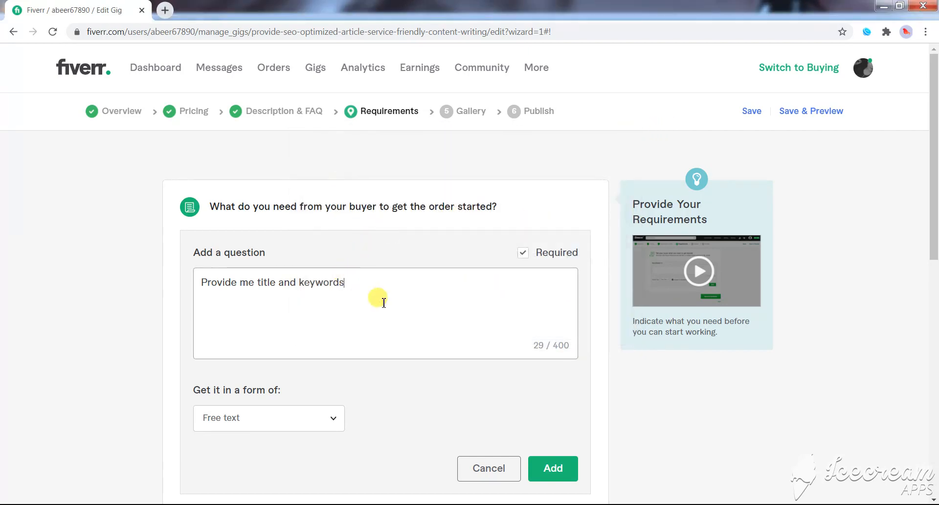
pyautogui.click(546, 474)
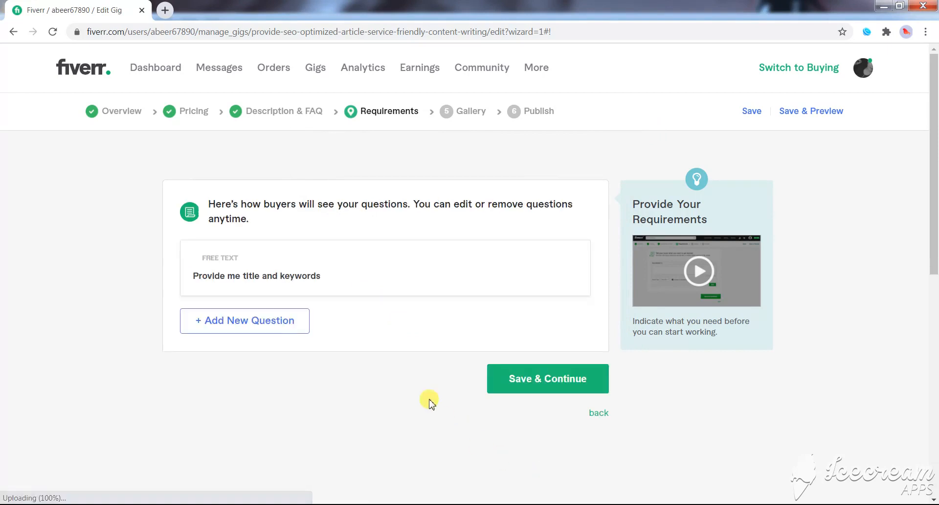
# - Add a second required free-text buyer question, "Provide me a website link", and save the requirements to continue to the gallery
pyautogui.click(286, 316)
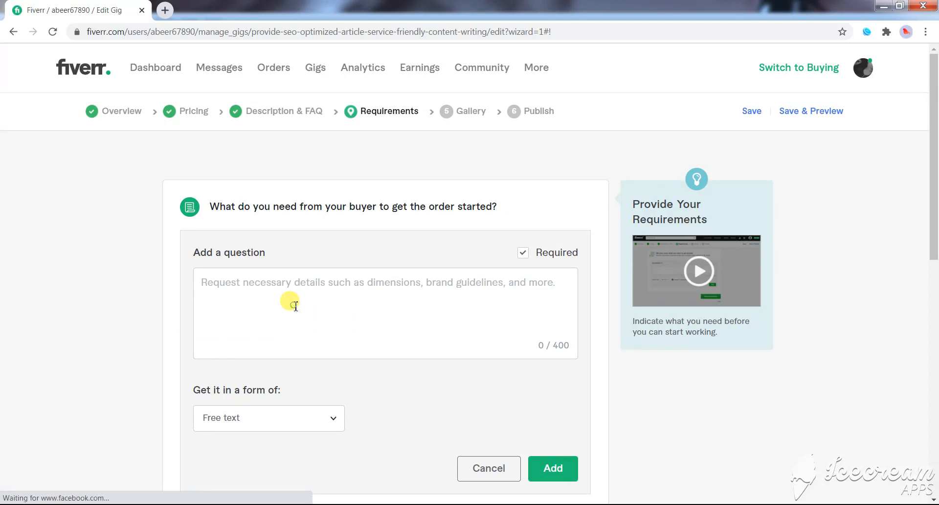
pyautogui.click(295, 306)
pyautogui.write('Provi')
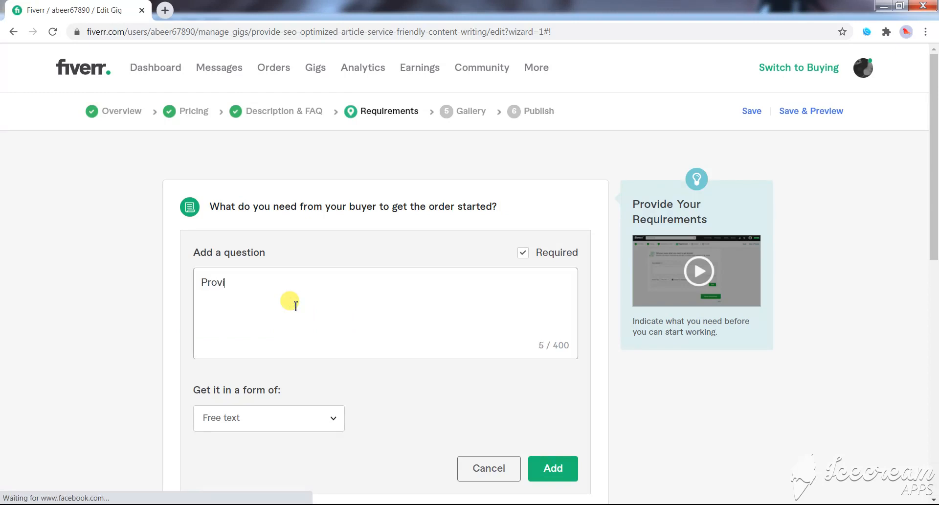
pyautogui.write('de me a website link')
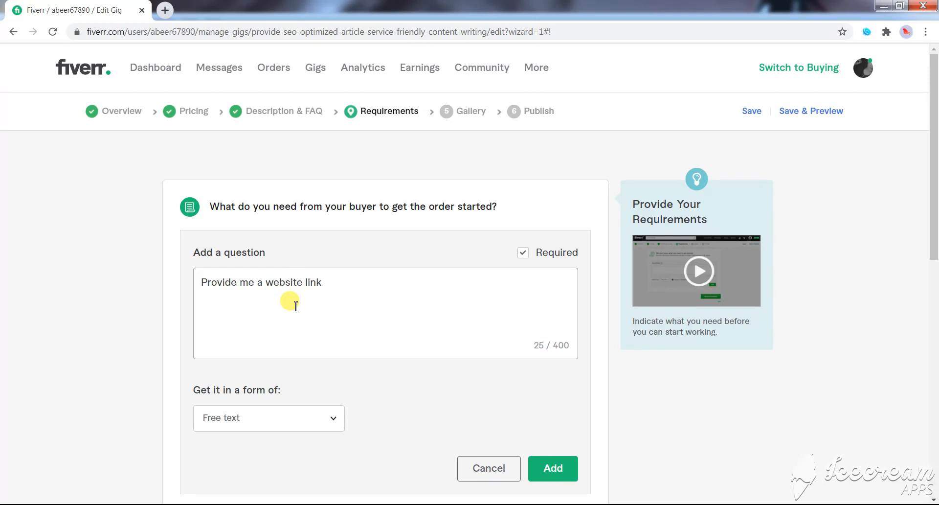
pyautogui.click(552, 467)
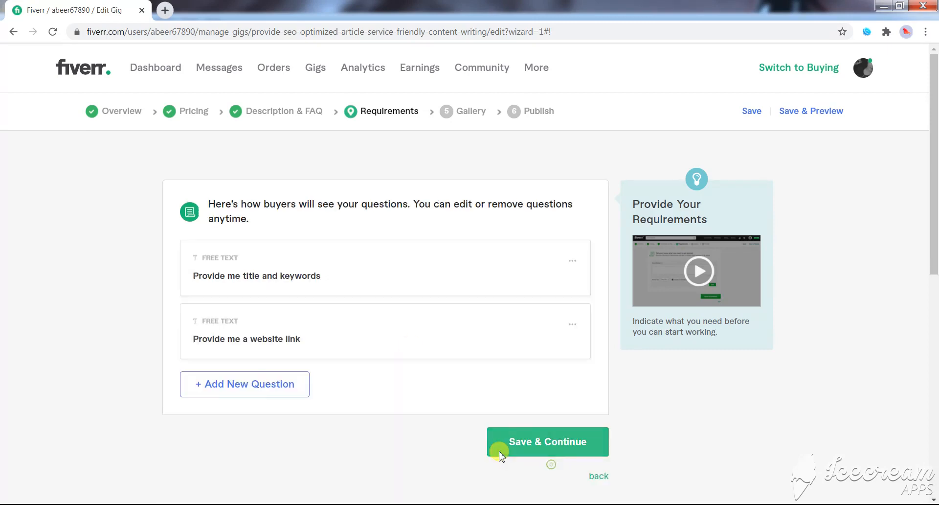
pyautogui.click(501, 454)
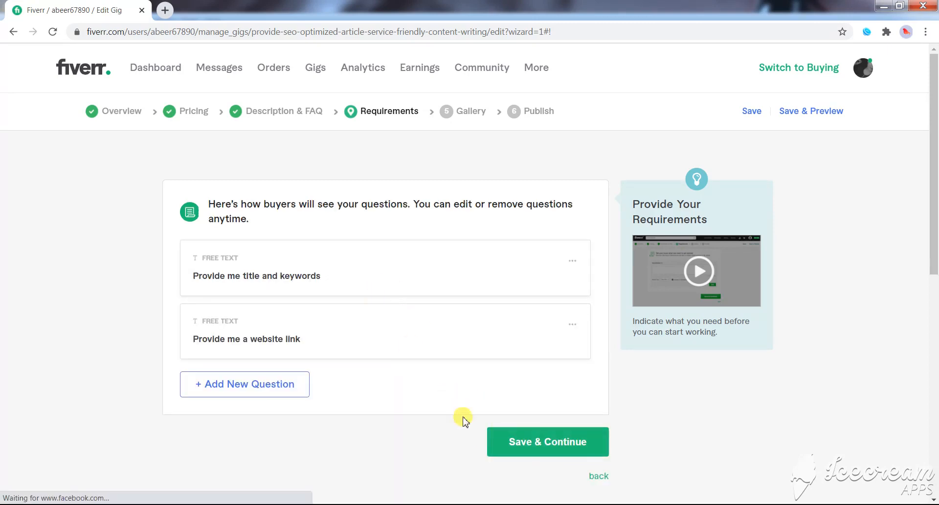
pyautogui.click(550, 439)
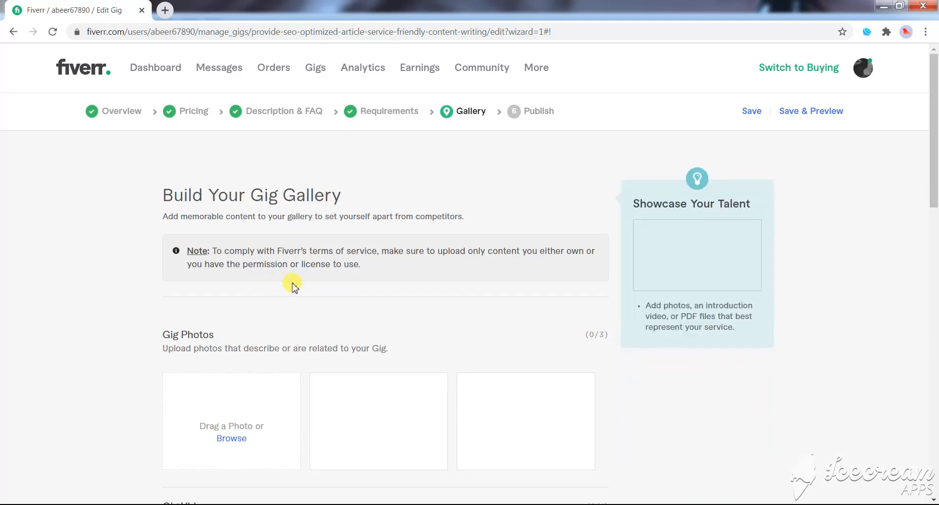
# - Upload i-will-provide-seo-optimized-article-services-for-your-website from the Fiverr Series folder on Local Disk (E:) as the first gig photo
pyautogui.scroll(-3, 260, 290)
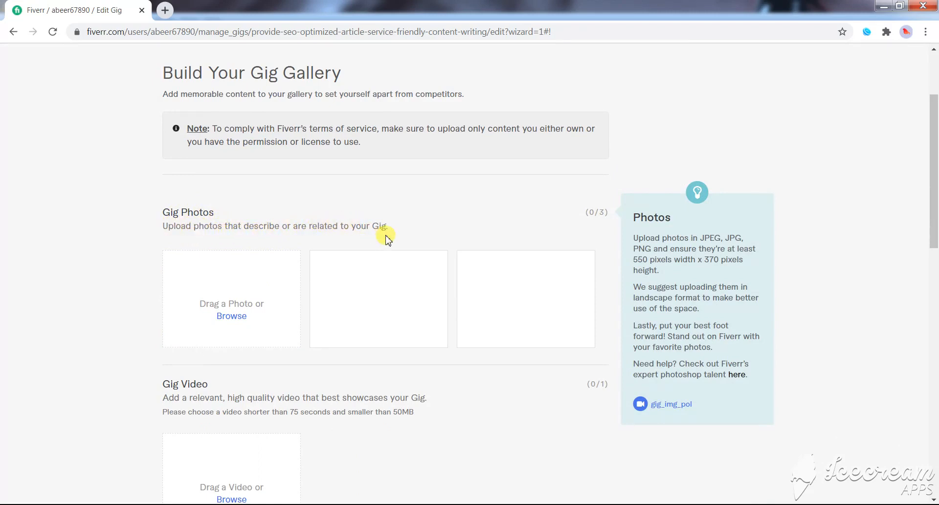
pyautogui.click(236, 316)
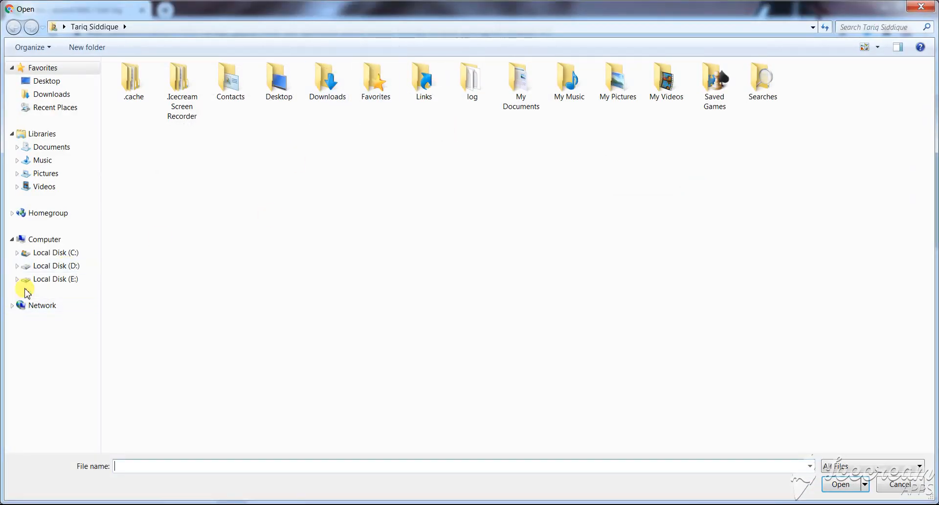
pyautogui.click(55, 279)
pyautogui.doubleClick(219, 92)
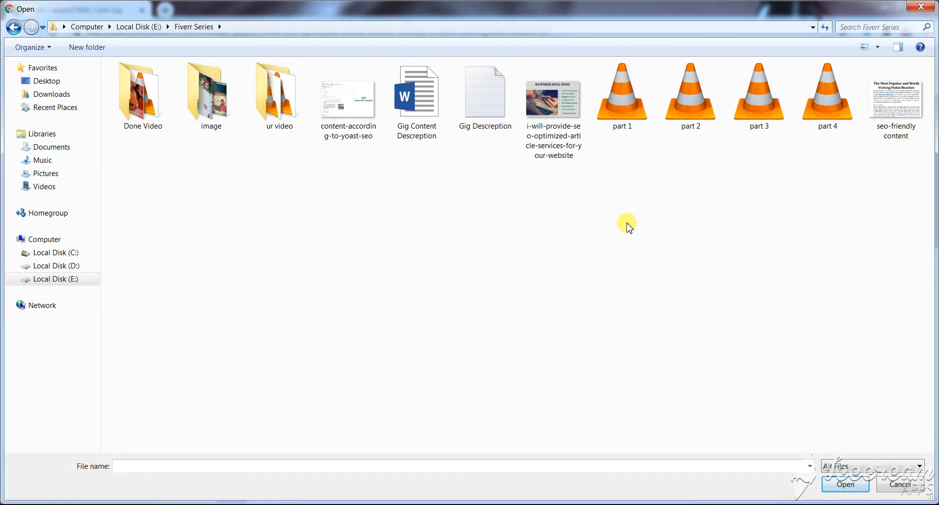
pyautogui.click(561, 130)
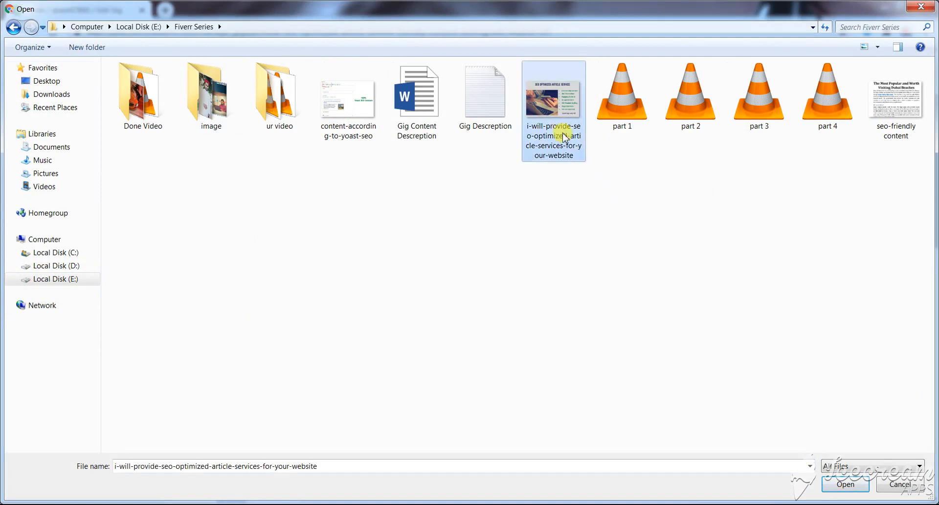
pyautogui.click(838, 483)
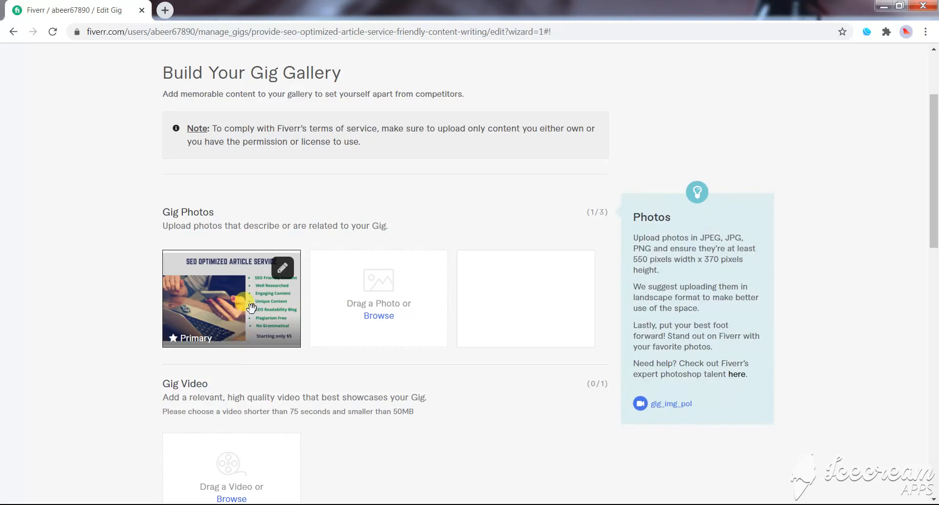
# - Upload seo-friendly content as the second gig photo and content-according-to-yoast-seo as the third
pyautogui.click(371, 321)
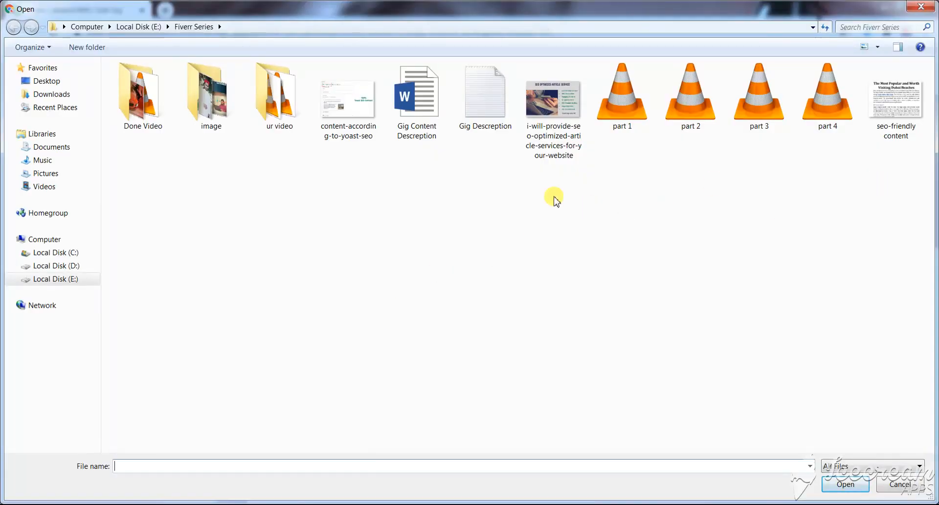
pyautogui.click(892, 121)
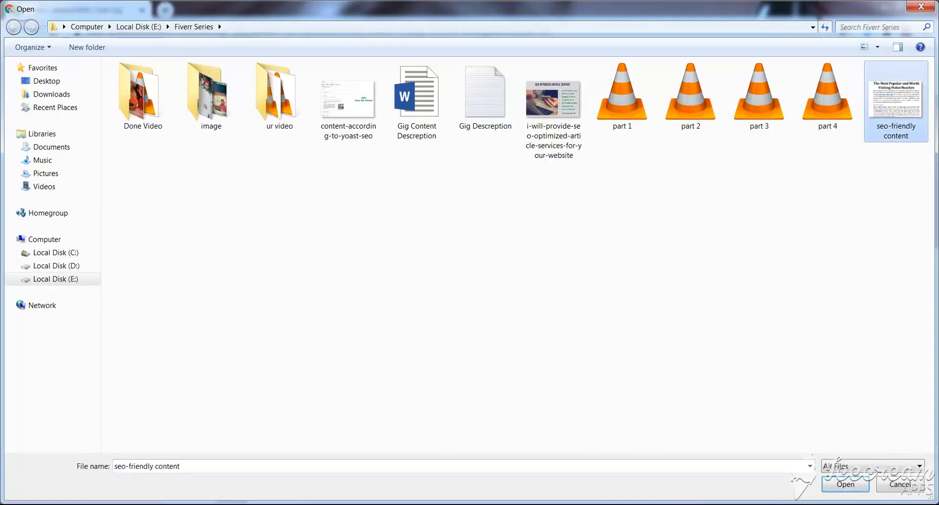
pyautogui.click(846, 485)
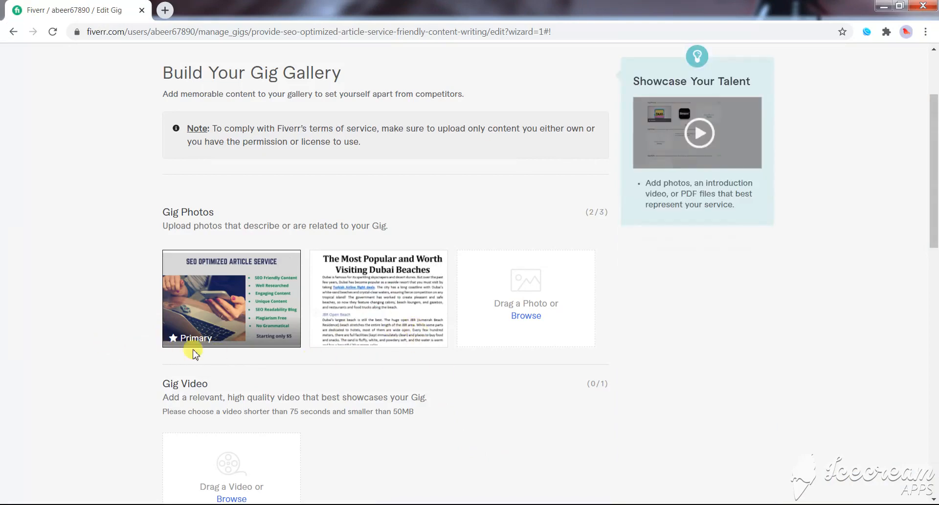
pyautogui.click(529, 315)
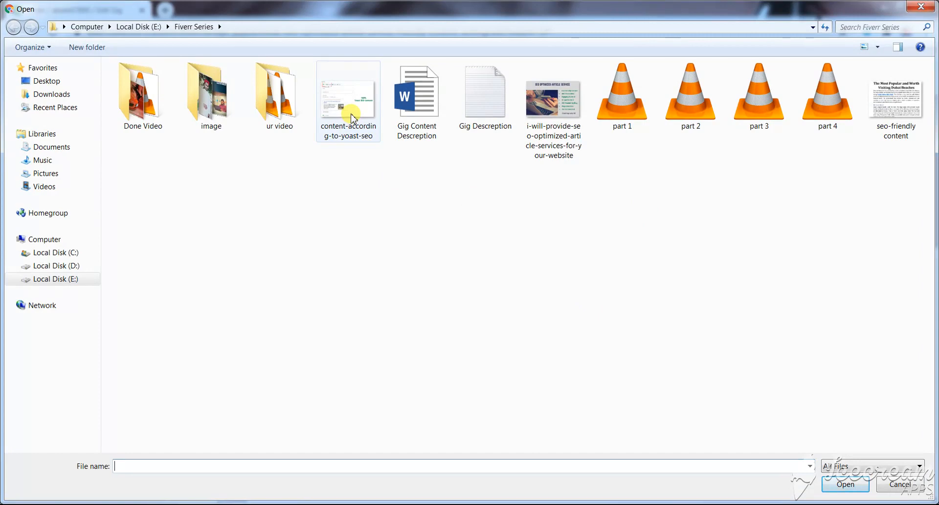
pyautogui.click(353, 118)
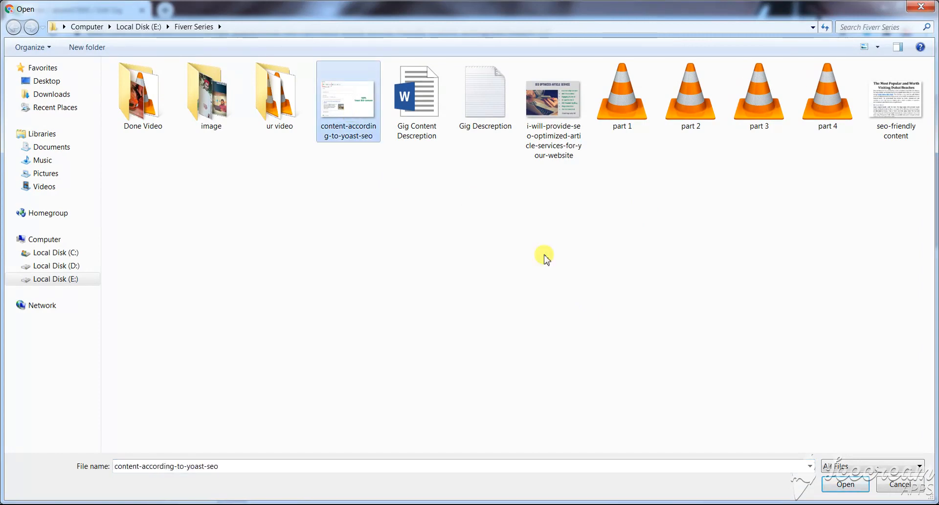
pyautogui.click(846, 484)
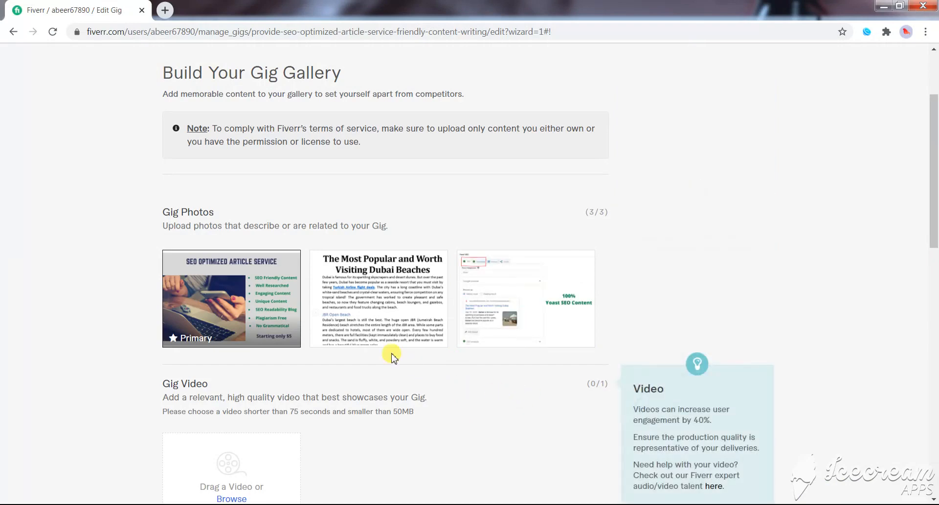
# - Review the gallery's photo, video and PDF sections, then save the gallery without a video or PDFs and continue to the publish stage
pyautogui.scroll(-3, 62, 360)
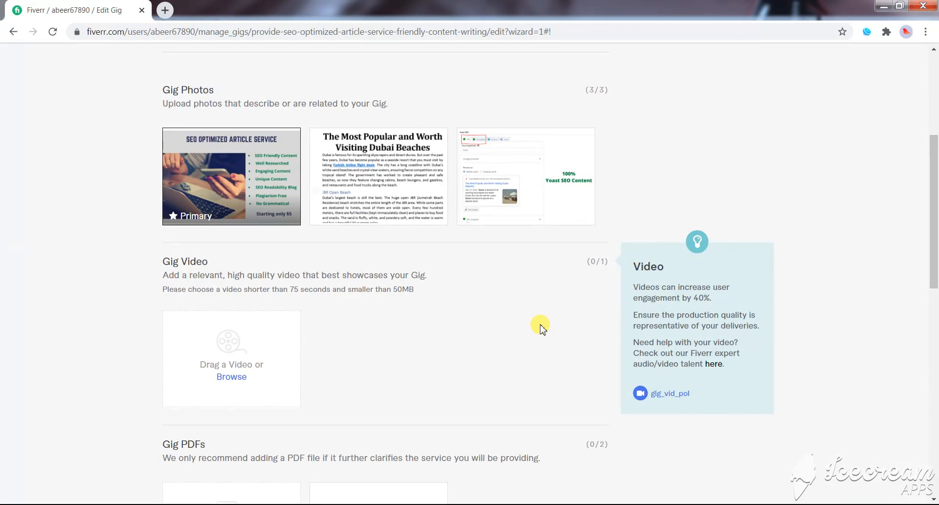
pyautogui.scroll(5, 492, 330)
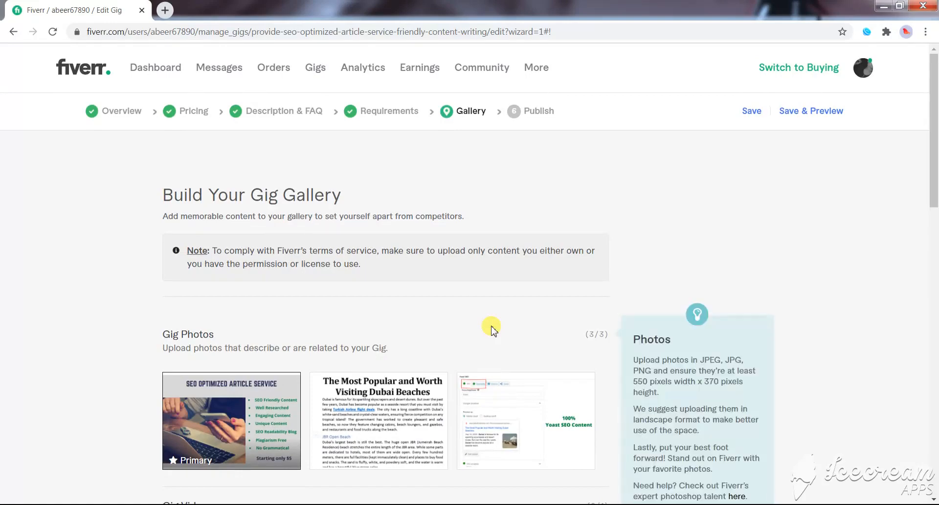
pyautogui.scroll(-2, 492, 330)
pyautogui.scroll(2, 492, 328)
pyautogui.scroll(-6, 492, 327)
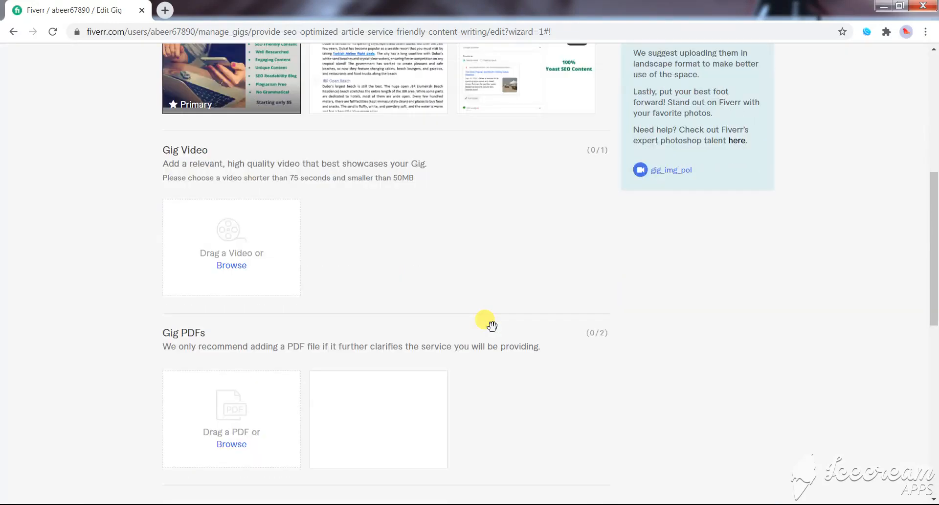
pyautogui.scroll(-5, 489, 325)
pyautogui.scroll(5, 343, 294)
pyautogui.scroll(-1, 230, 210)
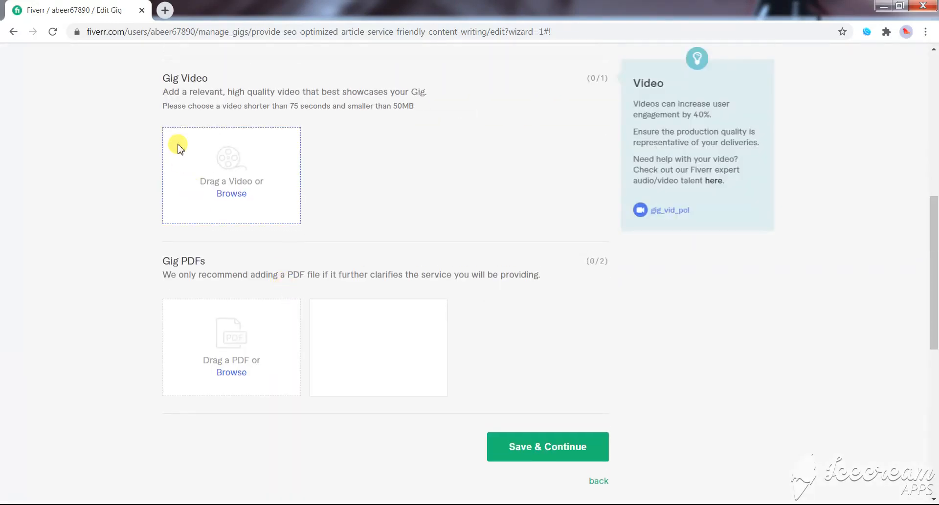
pyautogui.scroll(2, 180, 148)
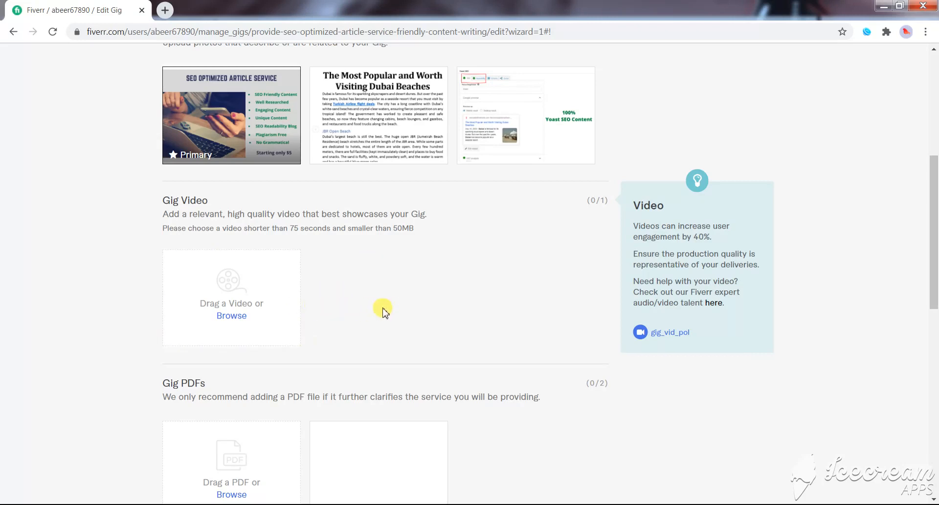
pyautogui.scroll(-3, 393, 309)
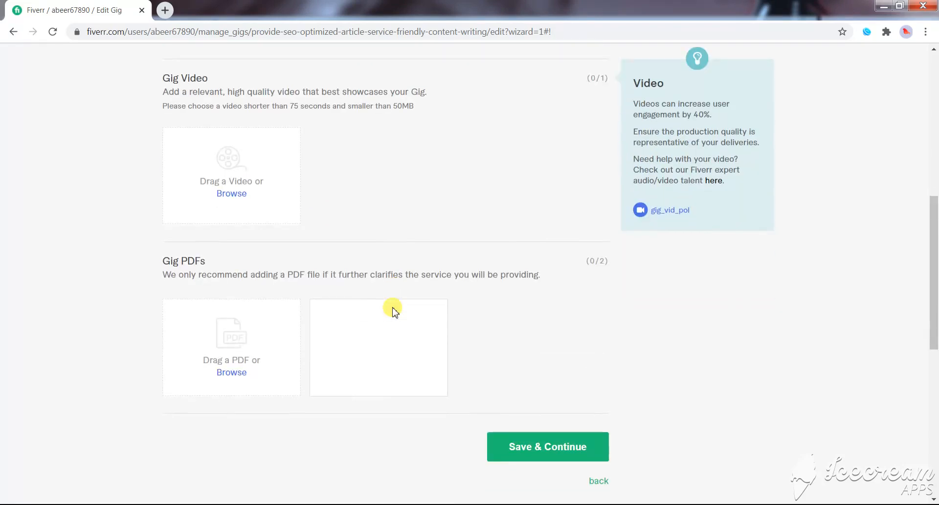
pyautogui.click(572, 456)
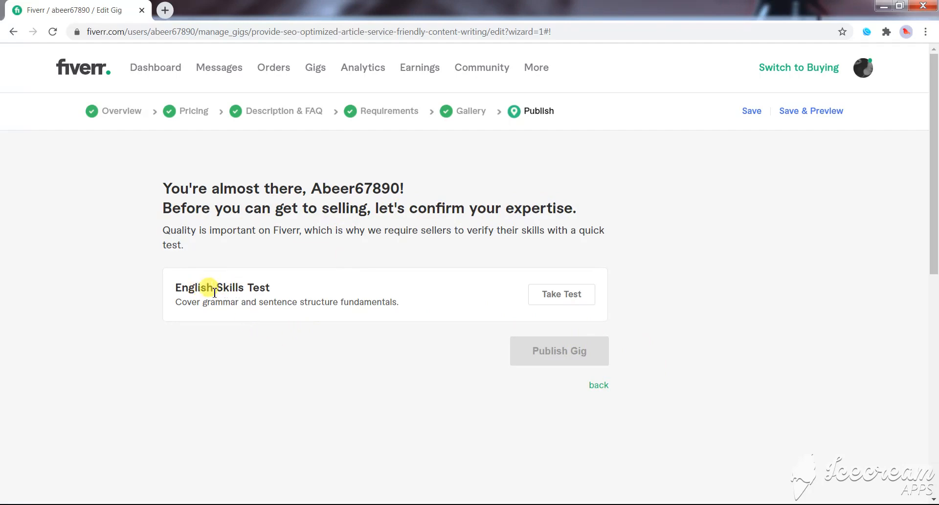
# - Read the English Skills Test requirement and its description on the publish stage
pyautogui.moveTo(188, 289); pyautogui.dragTo(267, 289)
pyautogui.click(267, 289)
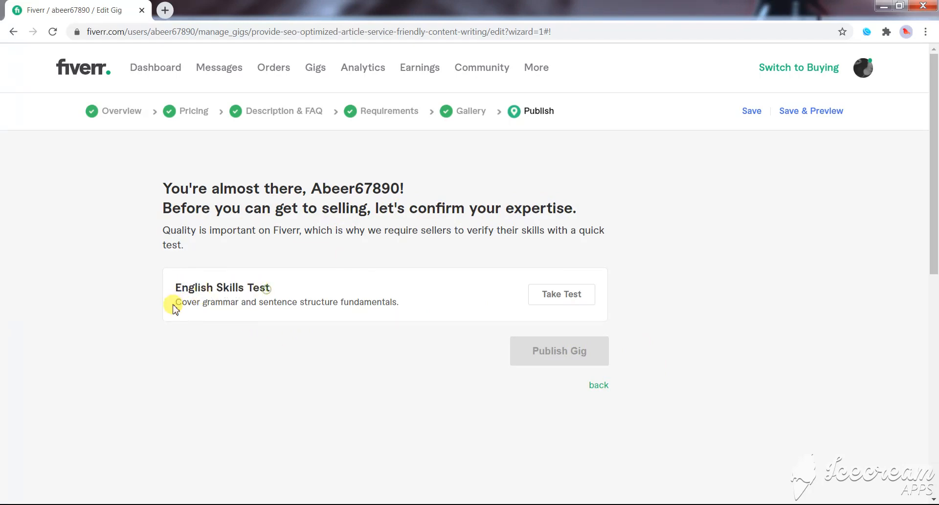
pyautogui.moveTo(175, 301); pyautogui.dragTo(384, 310)
pyautogui.click(268, 299)
pyautogui.click(386, 311)
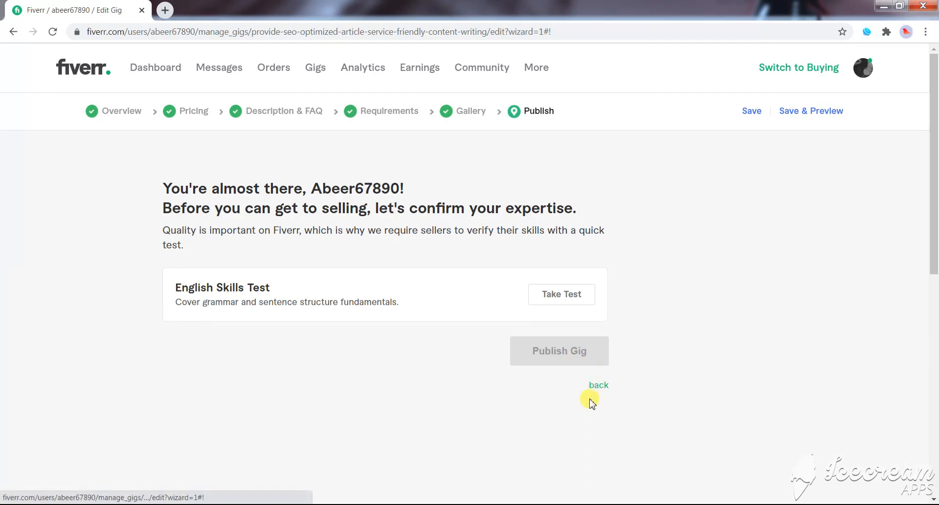
# - Save the gig and open its preview page in the separate browser tab once it has loaded
pyautogui.click(792, 117)
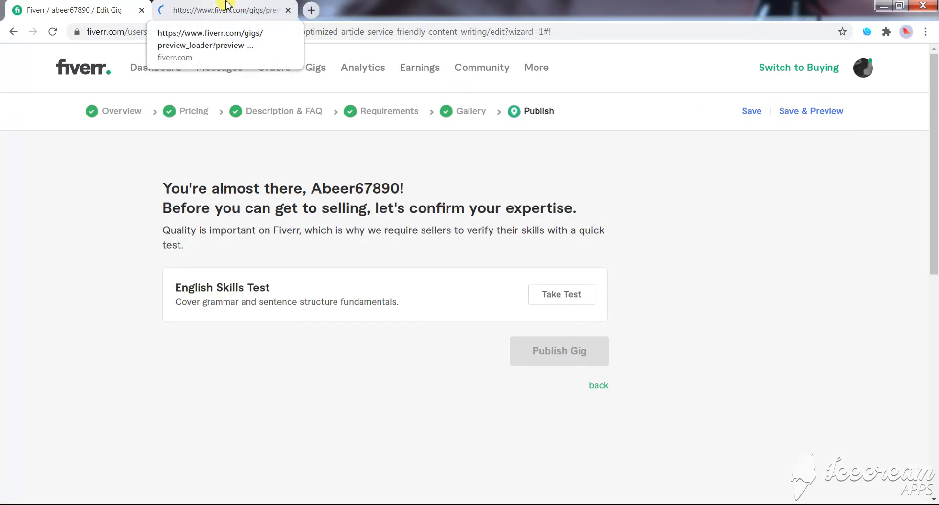
pyautogui.click(225, 7)
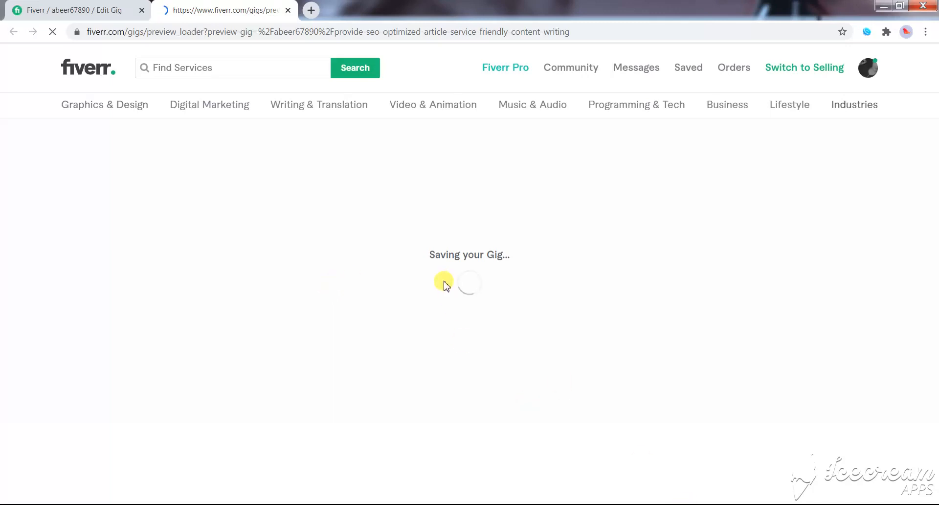
pyautogui.click(101, 10)
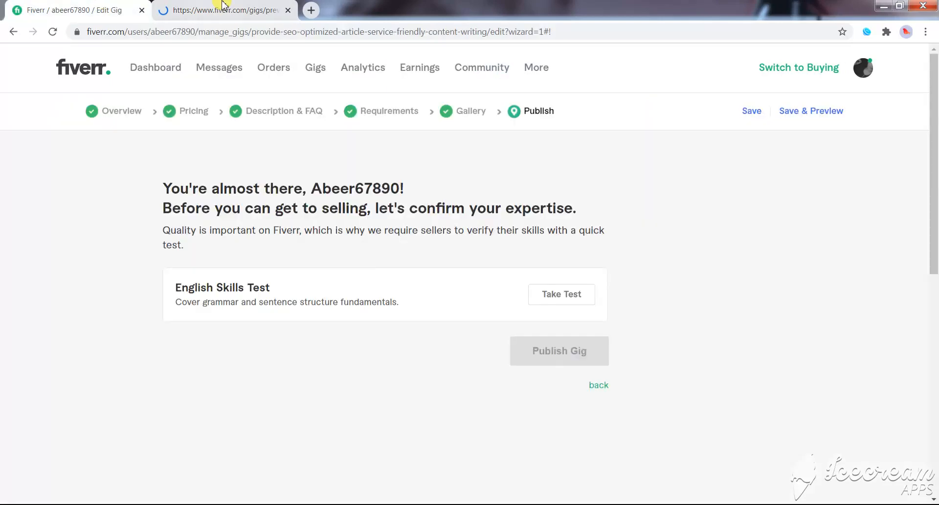
pyautogui.click(235, 10)
pyautogui.click(104, 12)
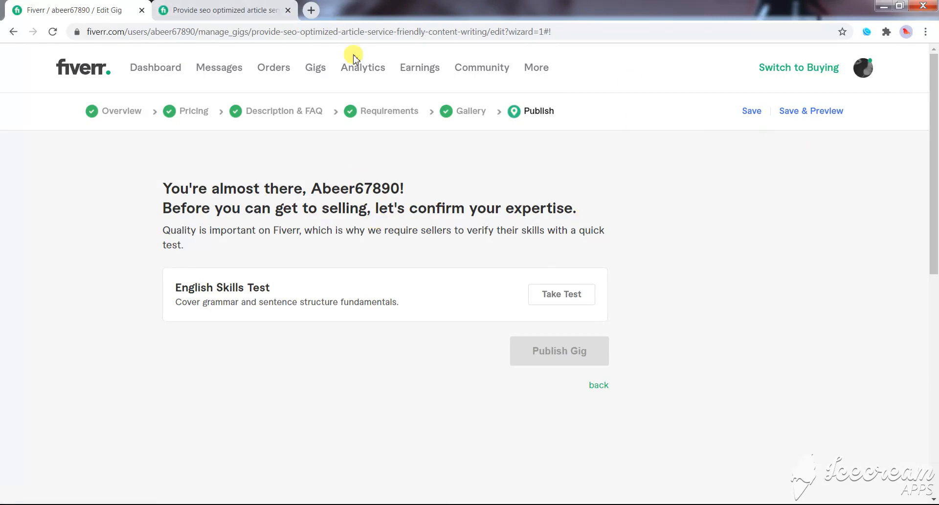
pyautogui.click(191, 10)
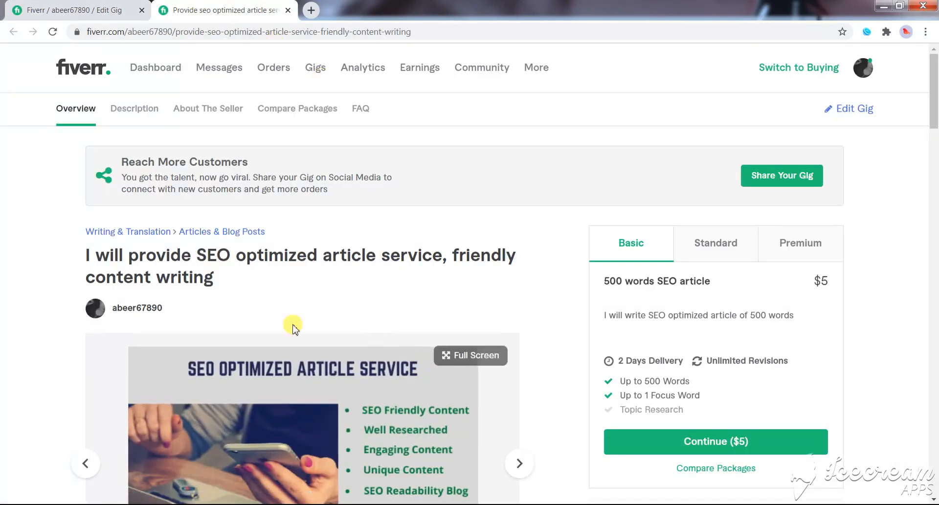
# - Examine the previewed gig title, especially the phrase "SEO optimized article service", and the page's web address, dismissing the Windows color scheme prompt
pyautogui.scroll(-1, 283, 301)
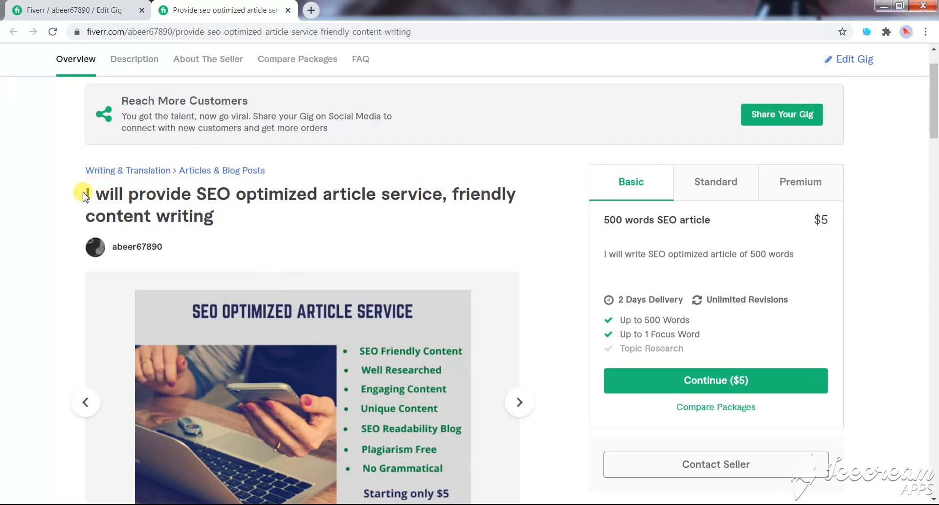
pyautogui.moveTo(82, 190); pyautogui.dragTo(218, 212)
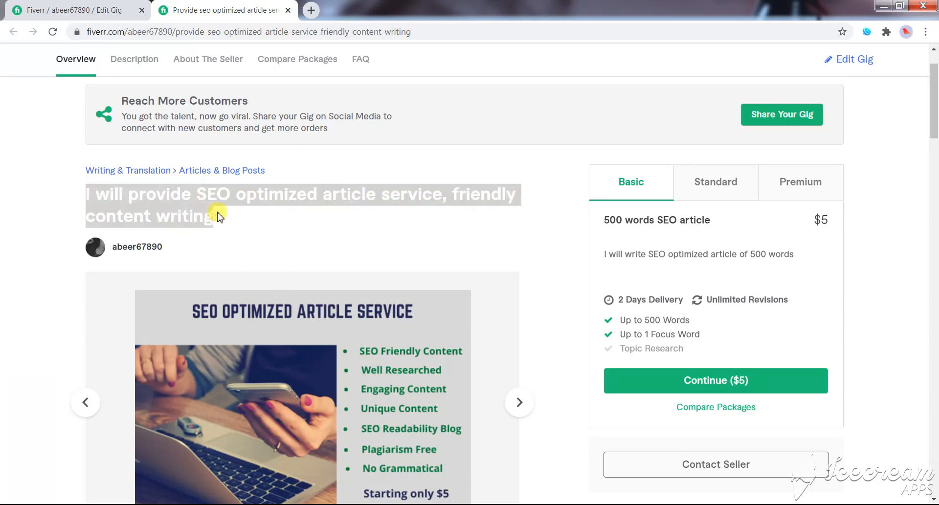
pyautogui.click(179, 198)
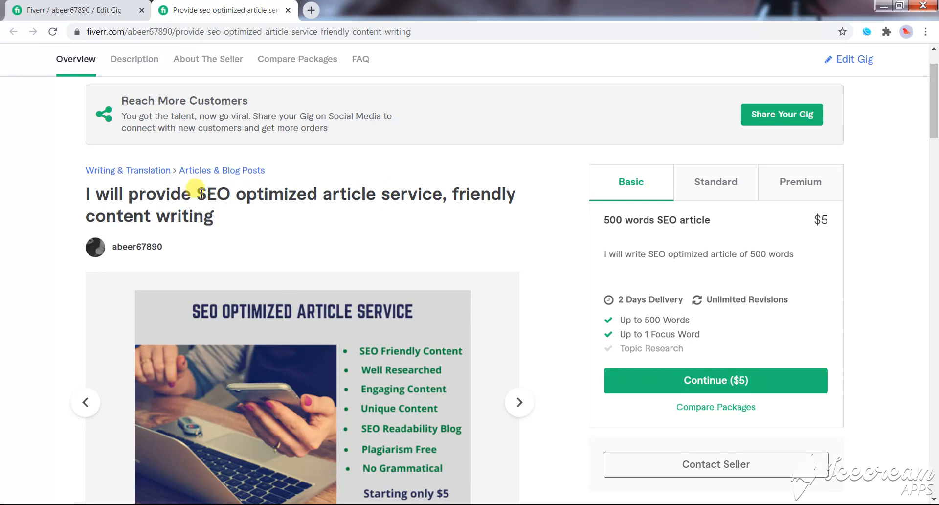
pyautogui.moveTo(199, 195); pyautogui.dragTo(289, 196)
pyautogui.click(318, 199)
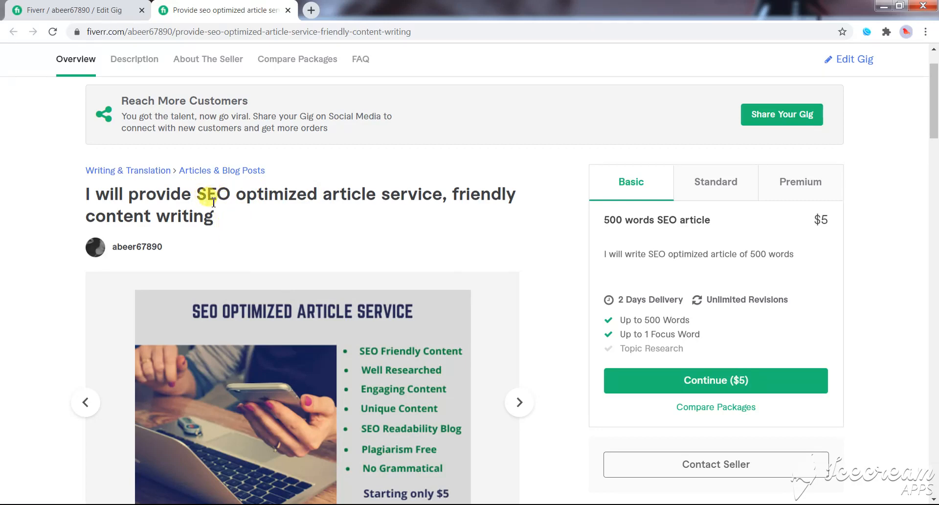
pyautogui.moveTo(198, 192); pyautogui.dragTo(372, 200)
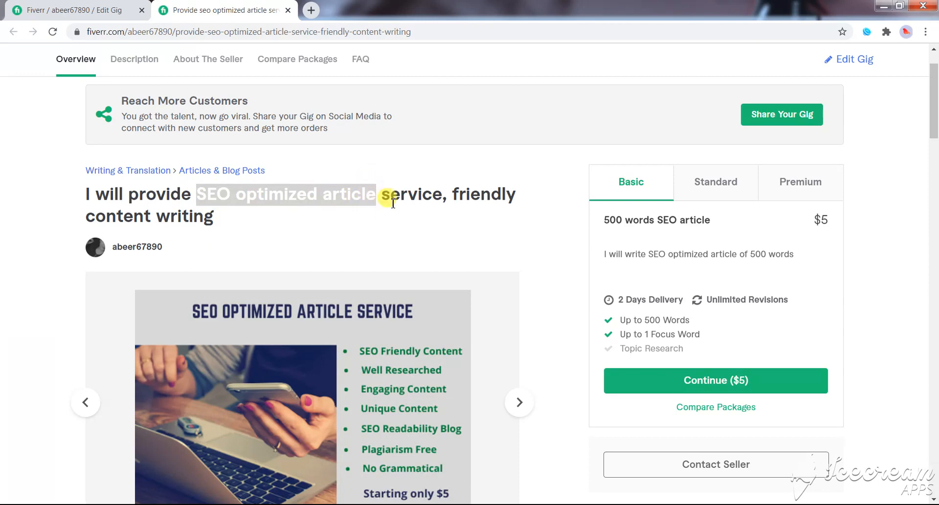
pyautogui.click(392, 202)
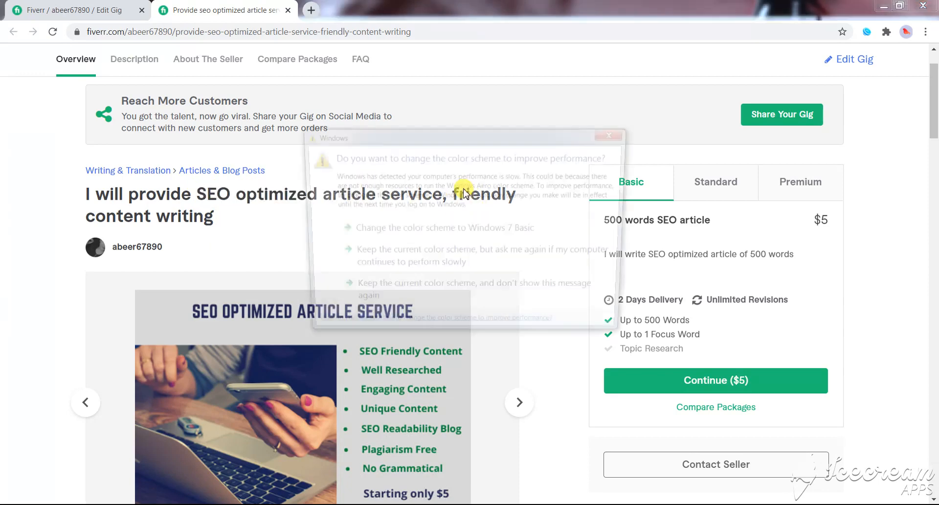
pyautogui.click(612, 137)
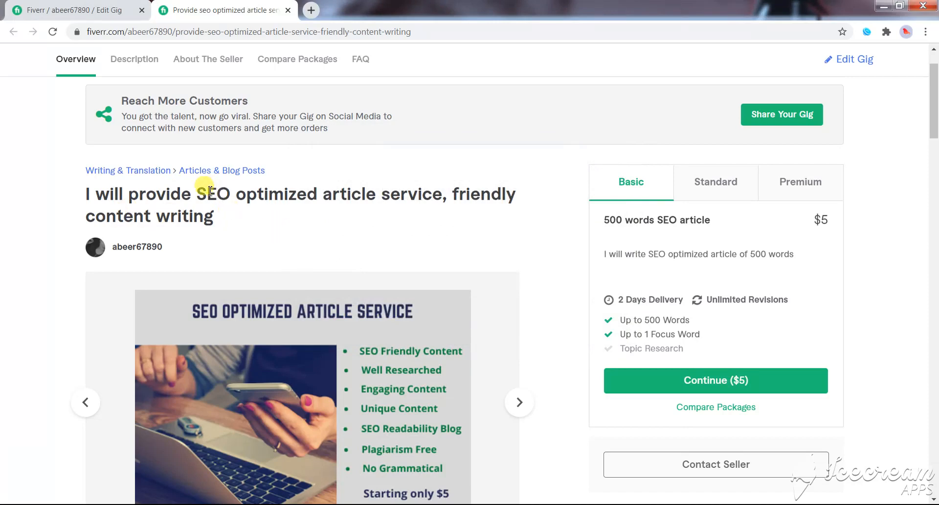
pyautogui.moveTo(197, 192); pyautogui.dragTo(447, 210)
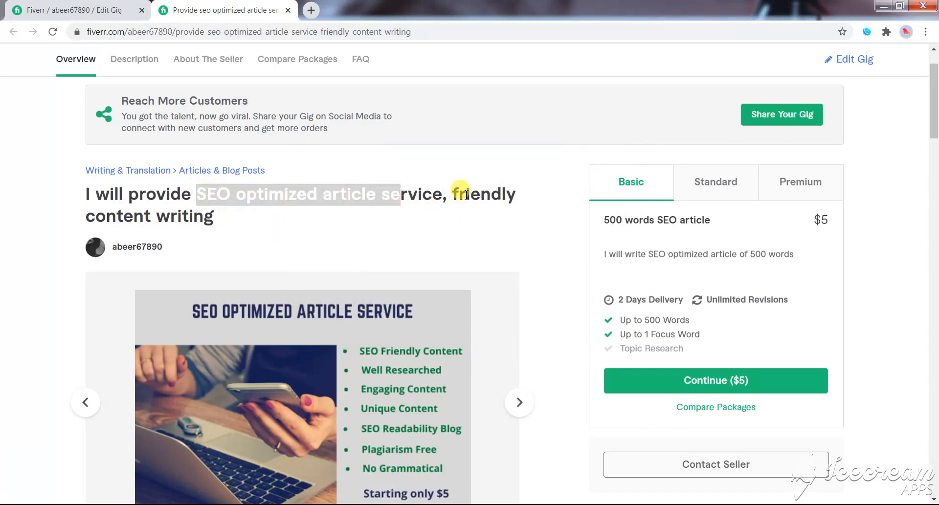
pyautogui.click(366, 197)
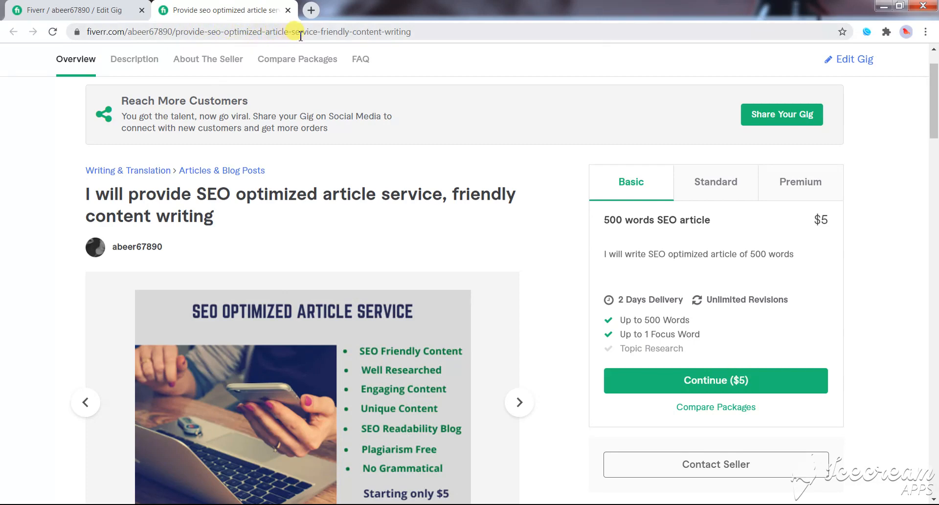
pyautogui.click(420, 32)
pyautogui.press('End')
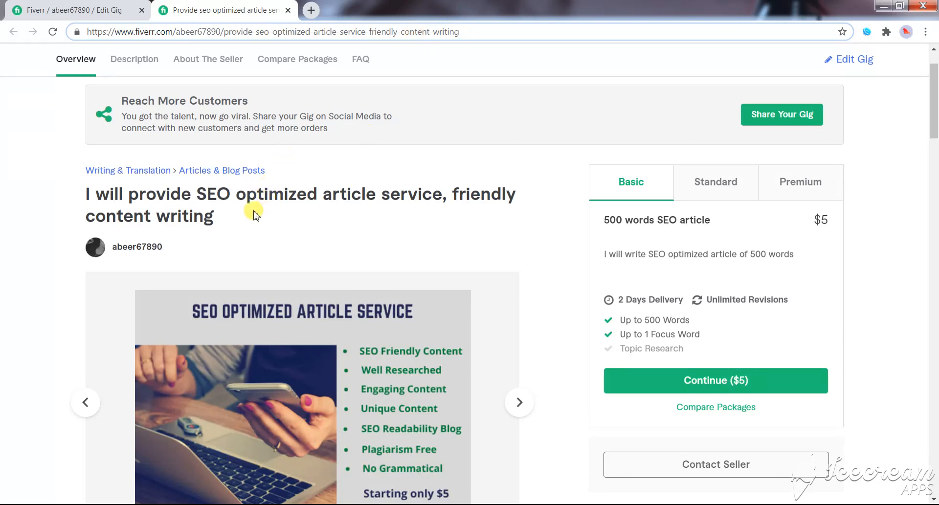
# - Switch to the Word gig content document and copy the main title line "Provide SEO optimized article service for your website"
pyautogui.moveTo(111, 196); pyautogui.dragTo(240, 197)
pyautogui.click(241, 197)
pyautogui.click(265, 504)
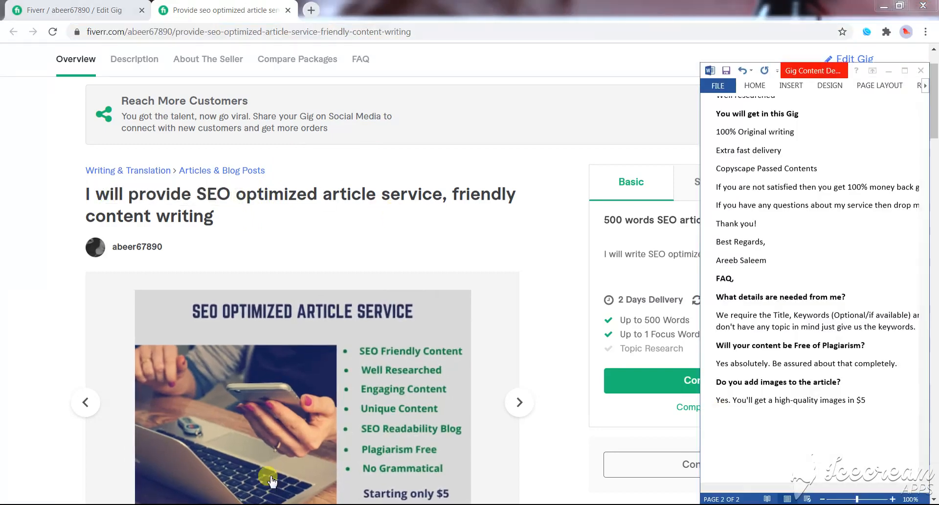
pyautogui.scroll(4, 812, 339)
pyautogui.scroll(9, 813, 339)
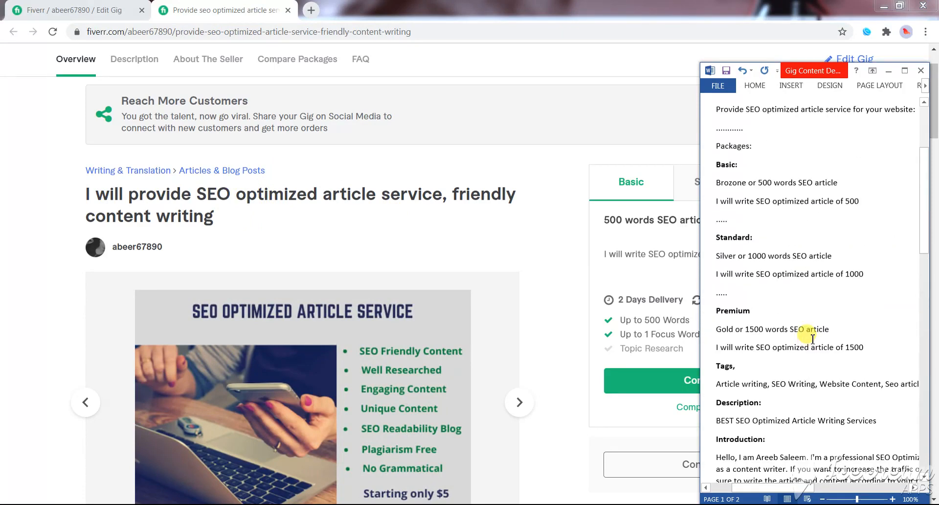
pyautogui.scroll(2, 810, 333)
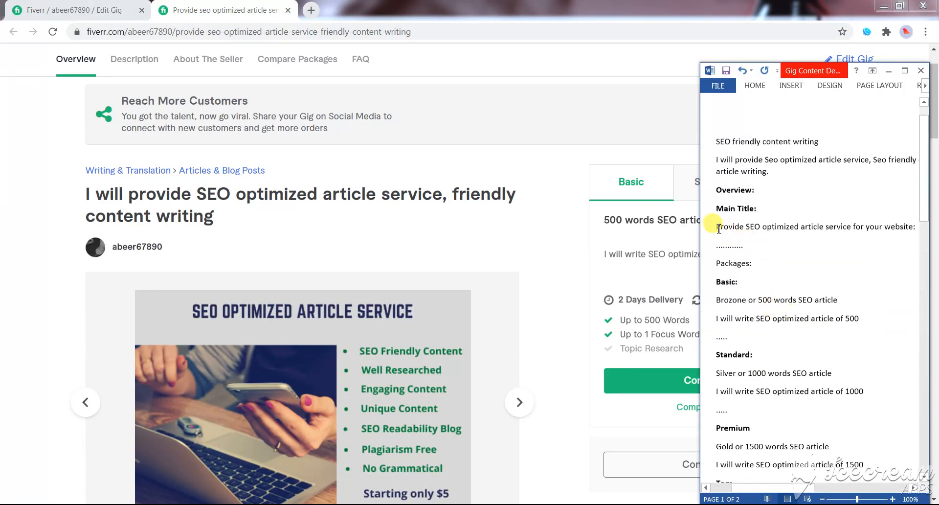
pyautogui.moveTo(717, 226); pyautogui.dragTo(911, 228)
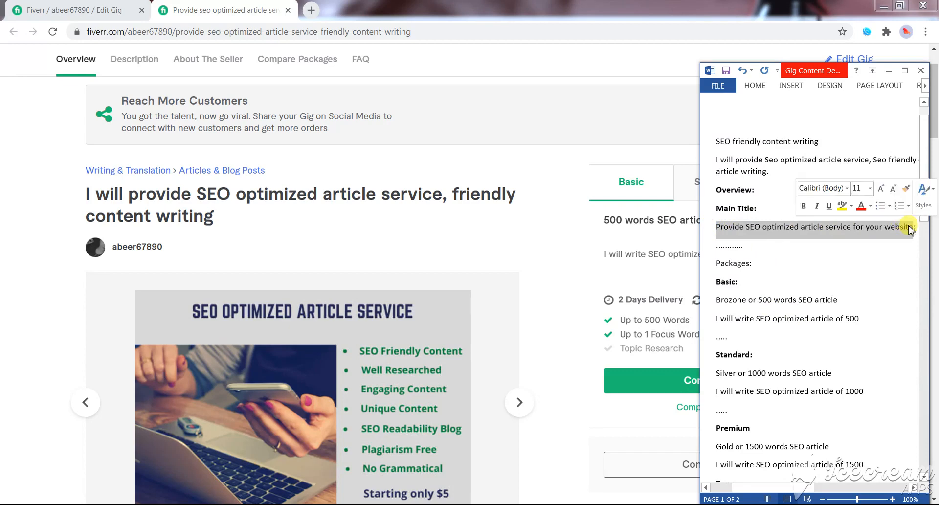
pyautogui.scroll(-1, 189, 311)
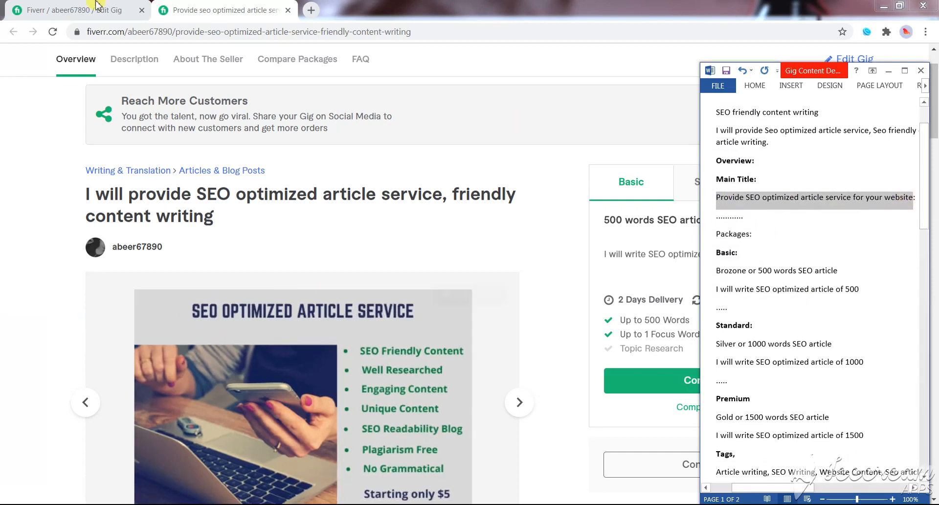
# - Return to the gig editor's Overview stage in the browser and replace the gig title with "Provide SEO optimized article service for your website"
pyautogui.click(100, 2)
pyautogui.hotkey('ctrl', 'Tab')
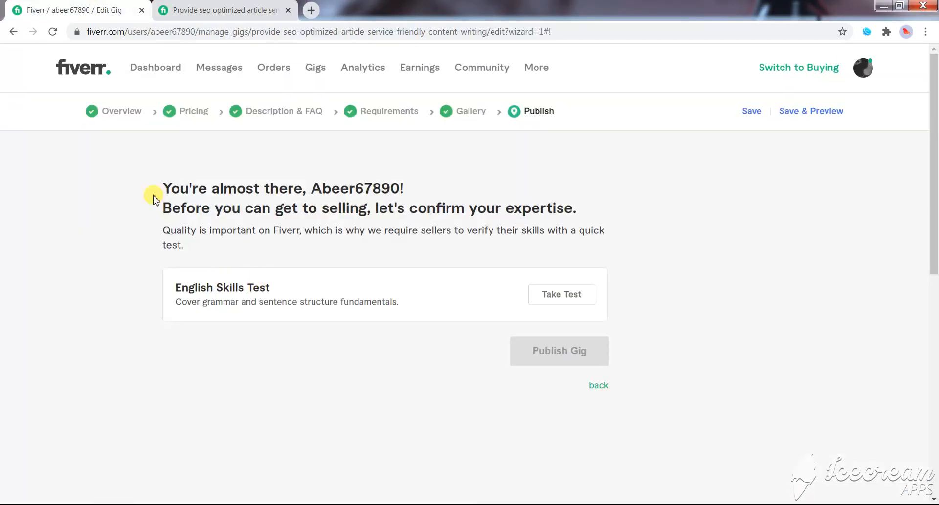
pyautogui.click(130, 115)
pyautogui.click(424, 231)
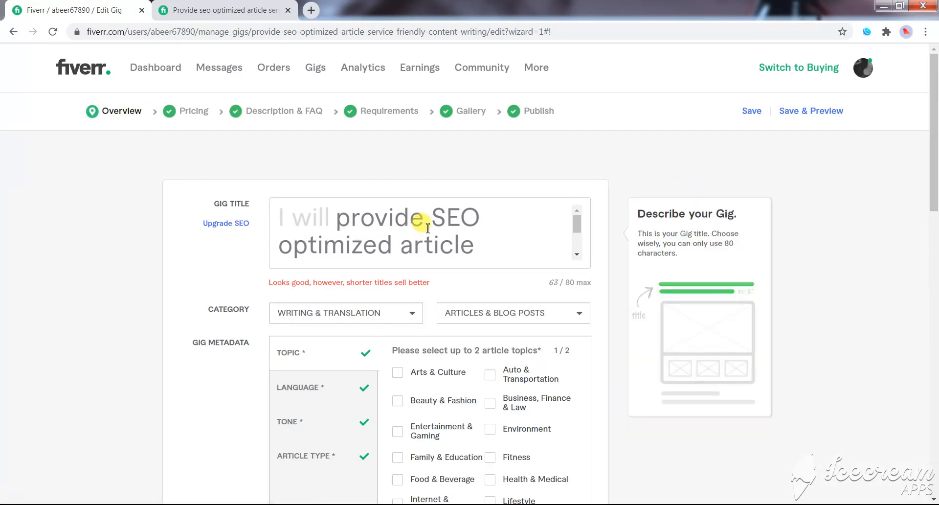
pyautogui.scroll(-2, 426, 221)
pyautogui.scroll(2, 424, 225)
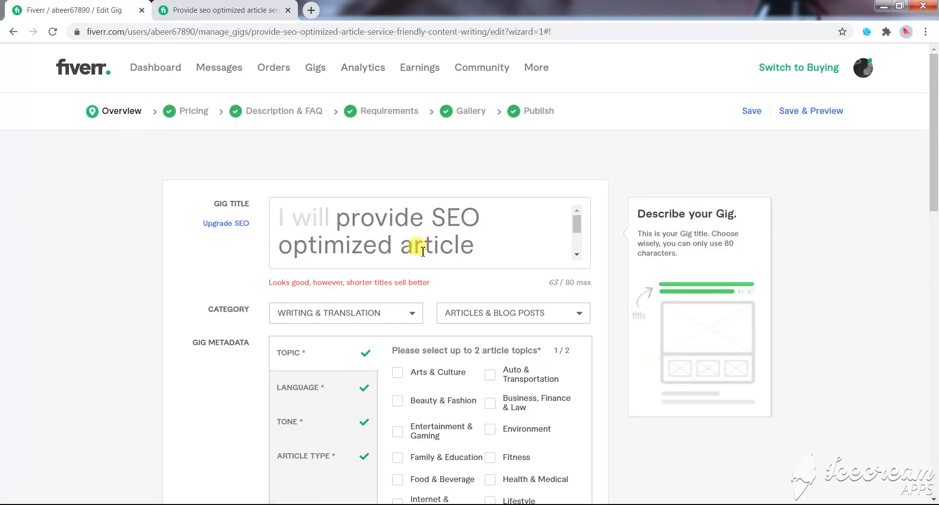
pyautogui.tripleClick(423, 251)
pyautogui.write('provide SEO optimized article service for your website')
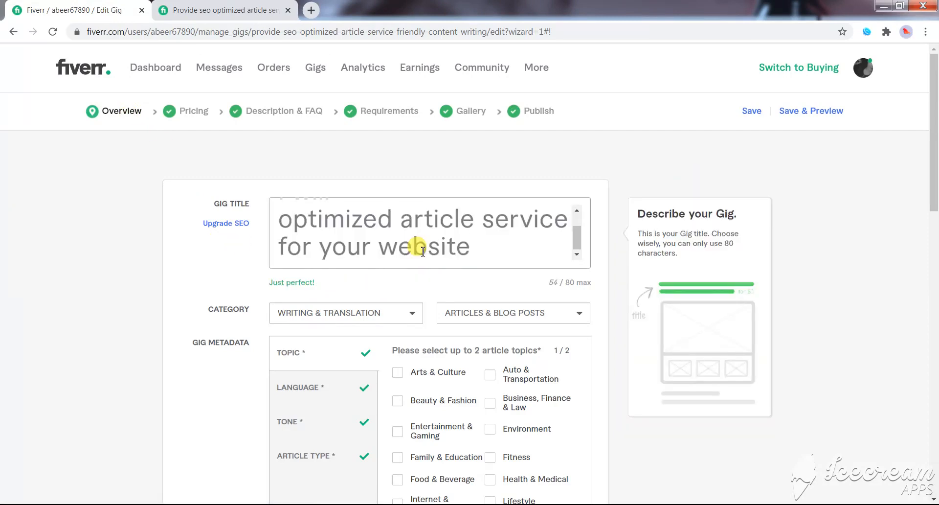
pyautogui.scroll(1, 416, 245)
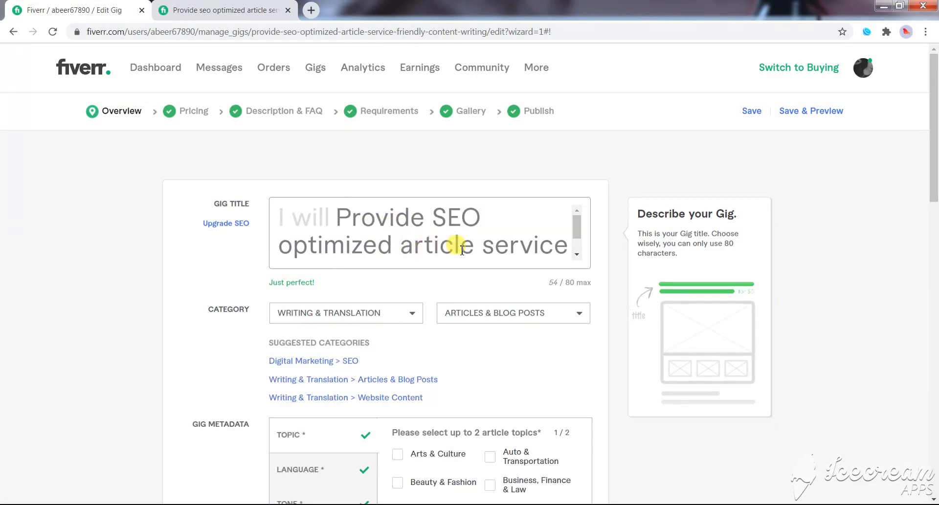
pyautogui.scroll(-1, 465, 247)
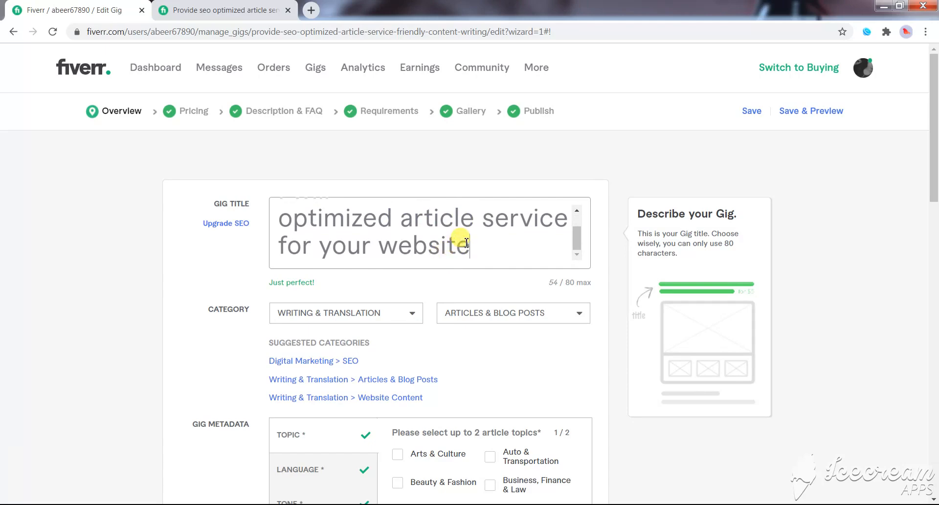
# - Remove the word "service" from the gig title so it reads "Provide SEO optimized article for your website", and check the wording
pyautogui.moveTo(478, 223); pyautogui.dragTo(562, 221)
pyautogui.press('BackSpace')
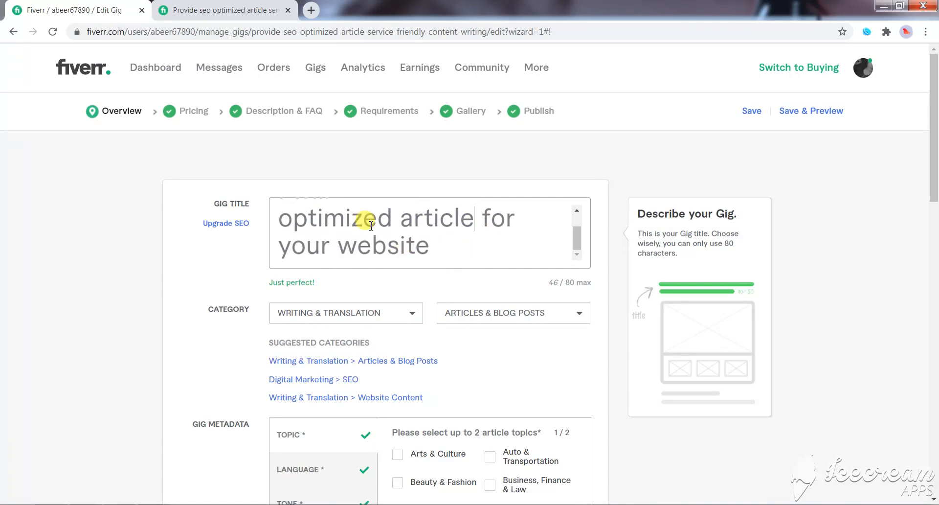
pyautogui.scroll(1, 387, 225)
pyautogui.scroll(-1, 387, 233)
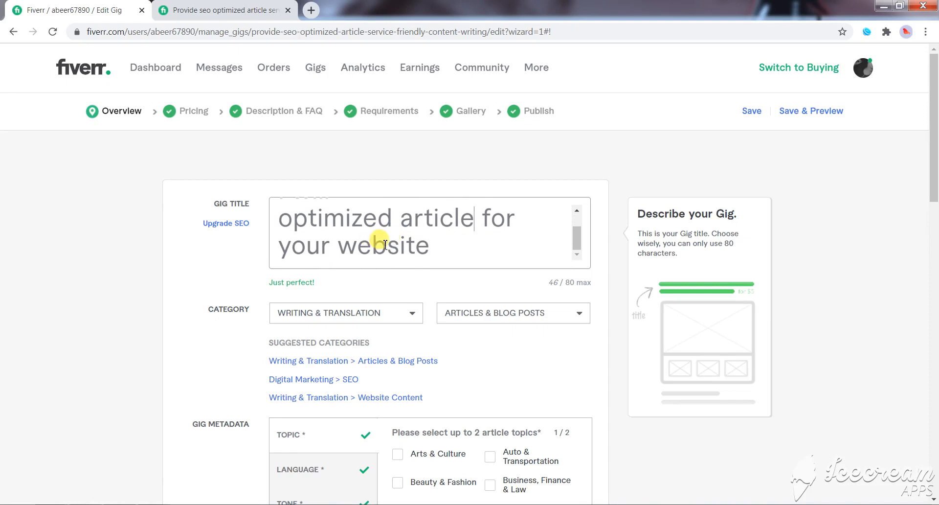
pyautogui.scroll(1, 372, 240)
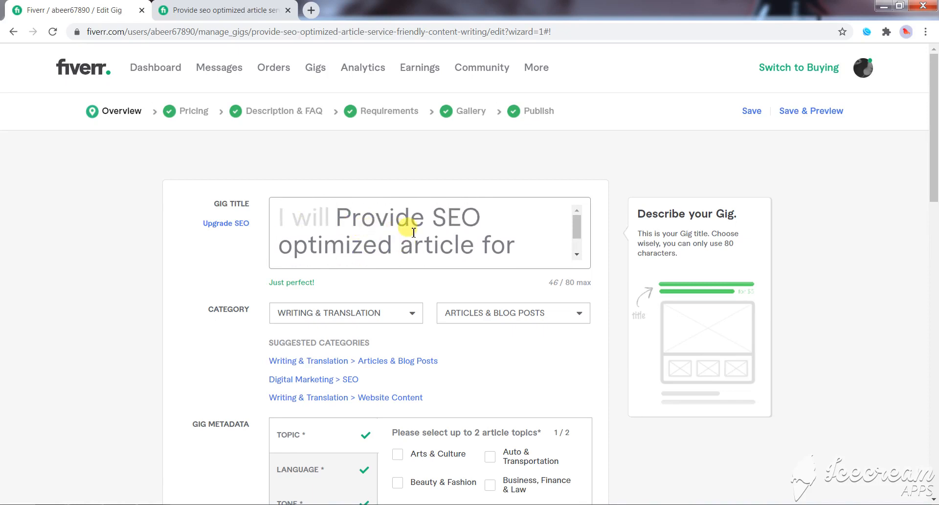
pyautogui.scroll(-1, 424, 241)
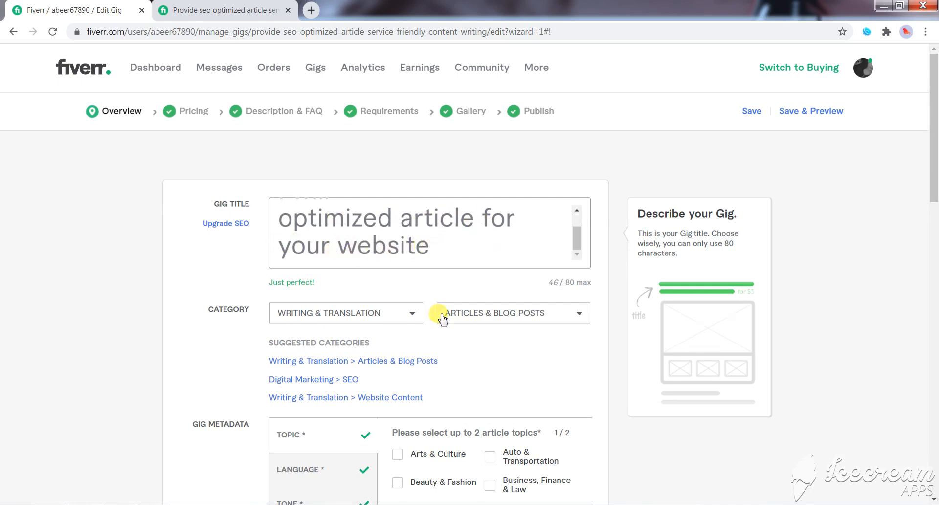
pyautogui.click(551, 284)
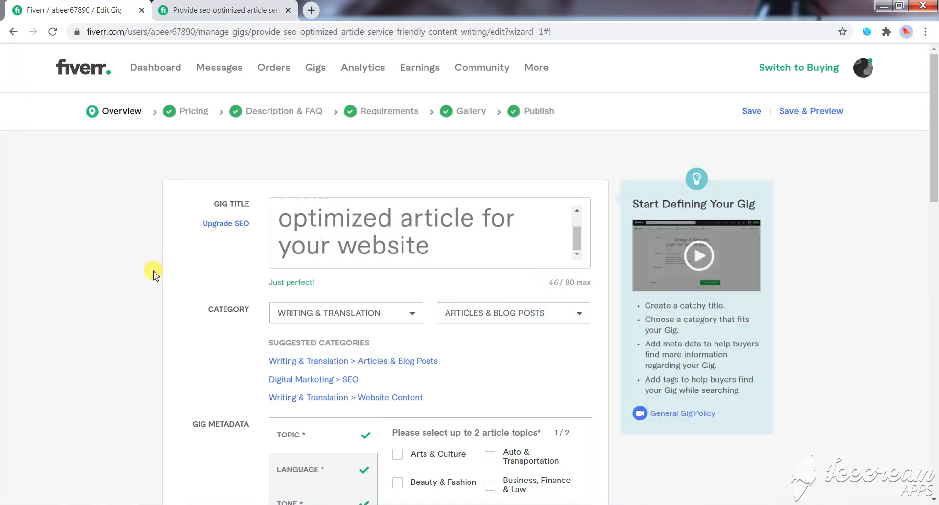
# - Check the overview form down to the search tags, then save the overview with its new title
pyautogui.scroll(-6, 465, 362)
pyautogui.scroll(-6, 465, 362)
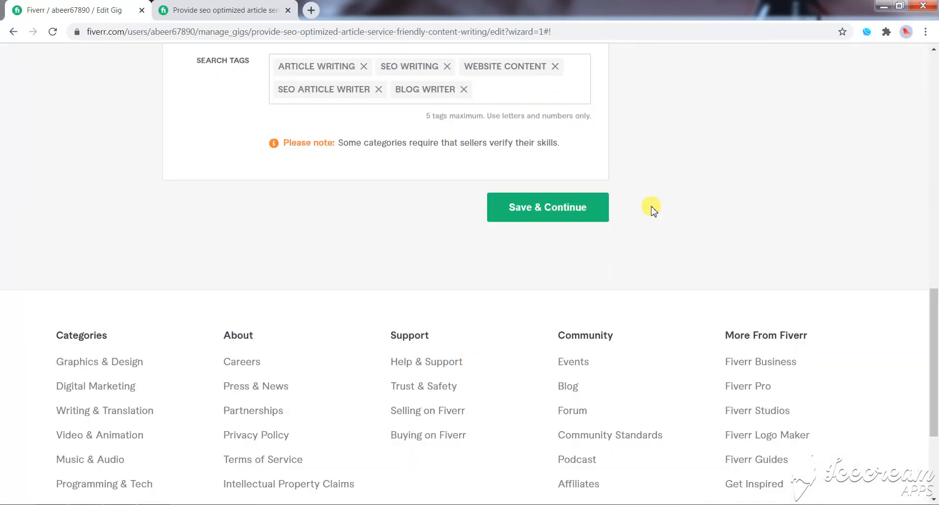
pyautogui.scroll(12, 652, 210)
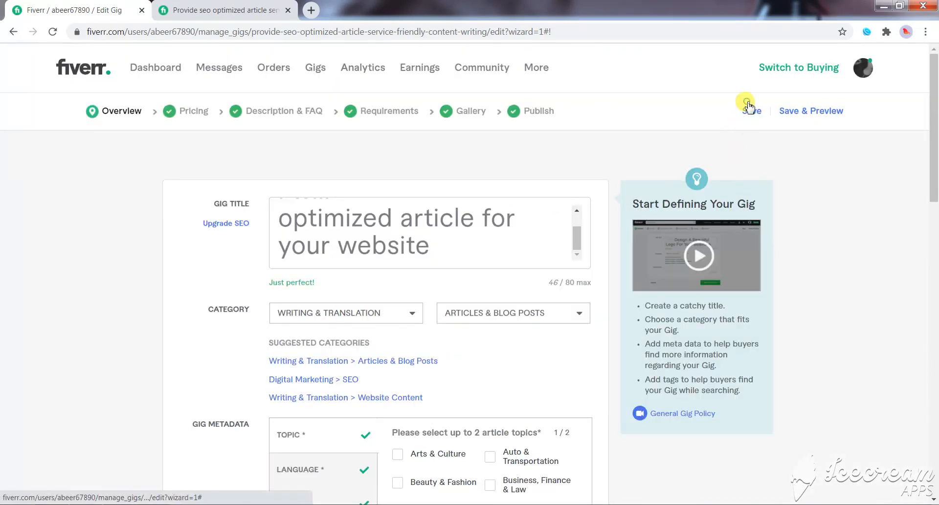
pyautogui.click(749, 108)
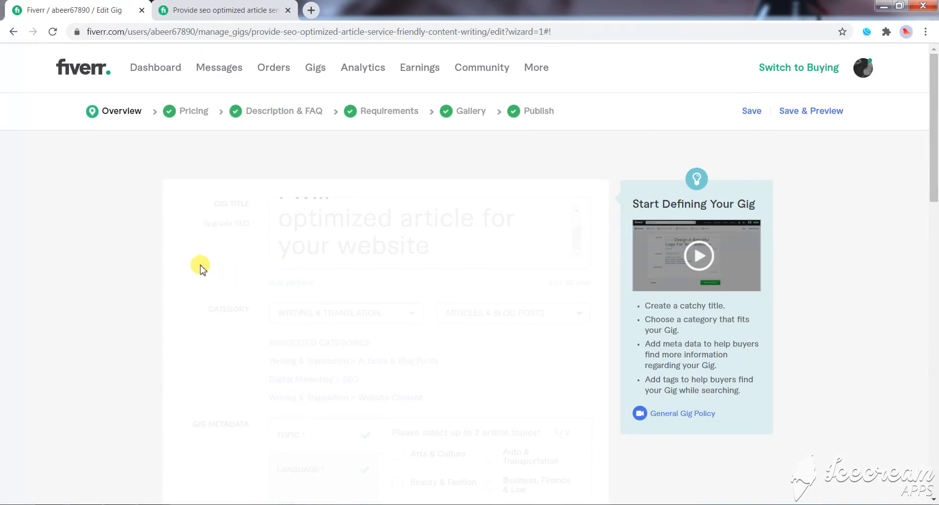
# - Review the pricing stage's extra services and save it without changes, continuing to the description and FAQ stage
pyautogui.scroll(-13, 313, 276)
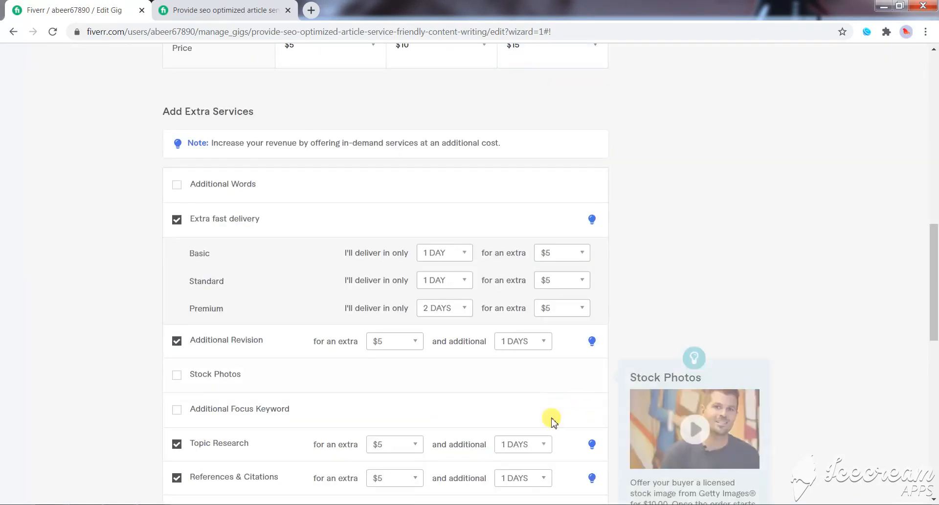
pyautogui.scroll(-6, 553, 421)
pyautogui.click(558, 313)
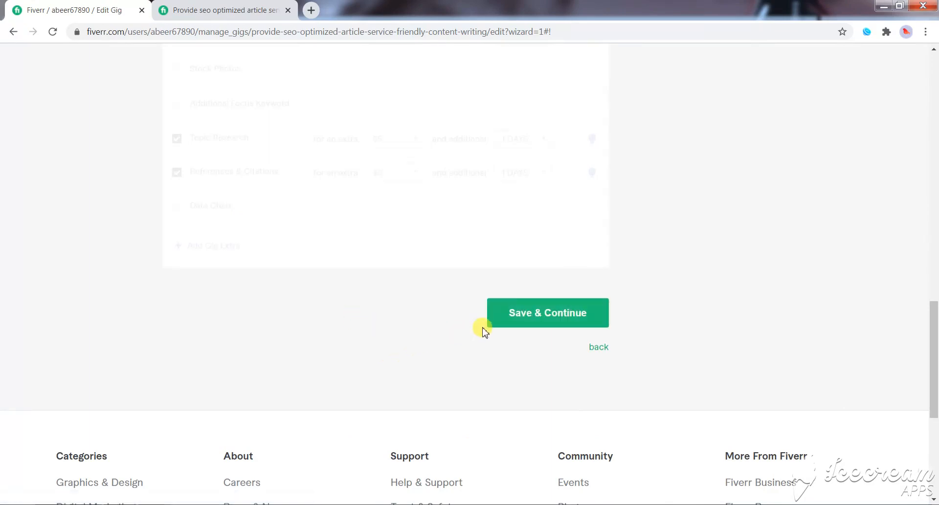
pyautogui.click(524, 317)
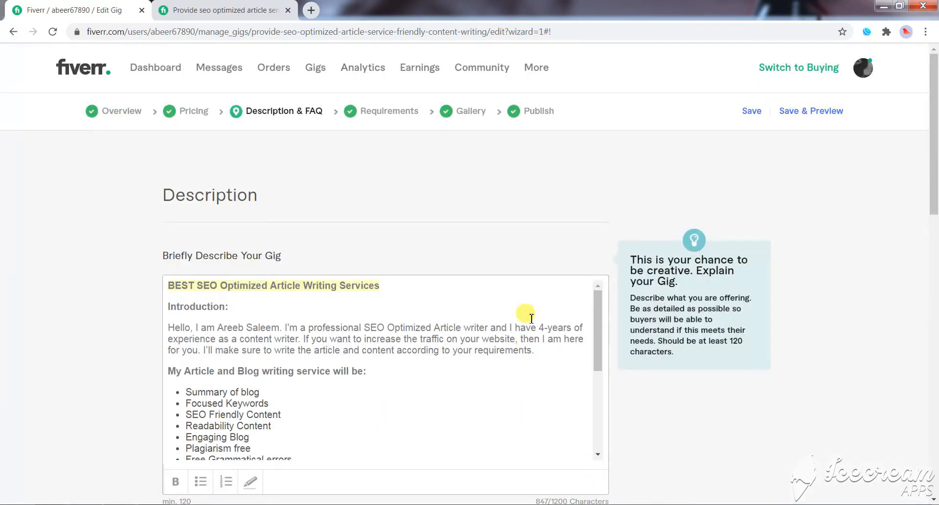
# - Save the description and FAQ stage and the requirements stage without changes, continuing to the gallery
pyautogui.scroll(-5, 543, 366)
pyautogui.scroll(-10, 543, 366)
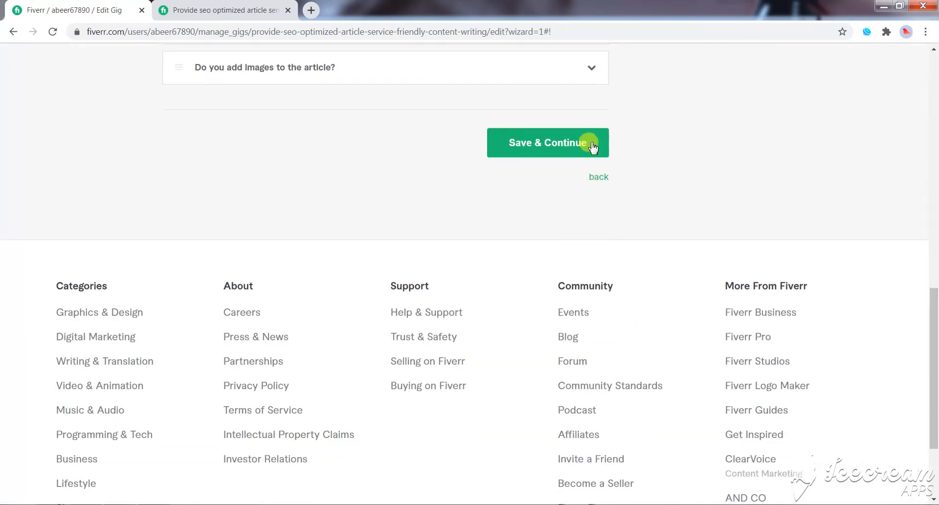
pyautogui.click(549, 142)
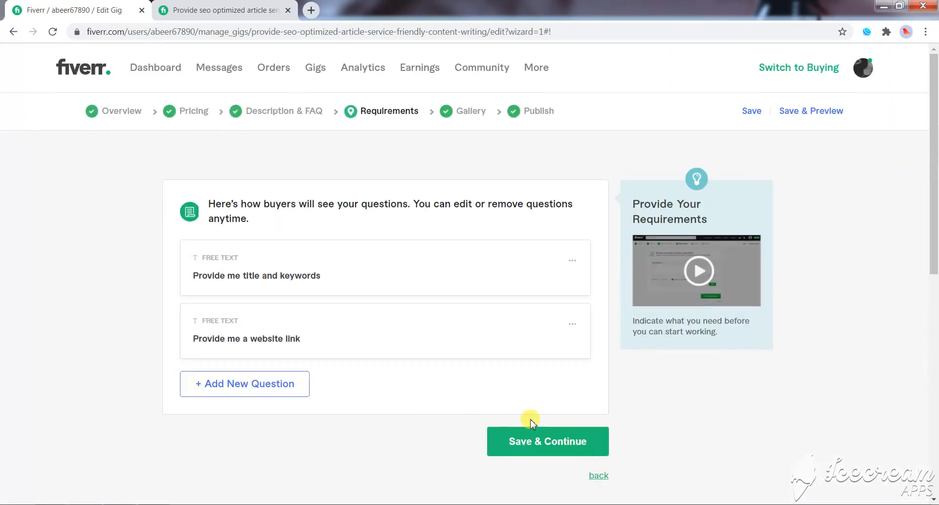
pyautogui.click(536, 444)
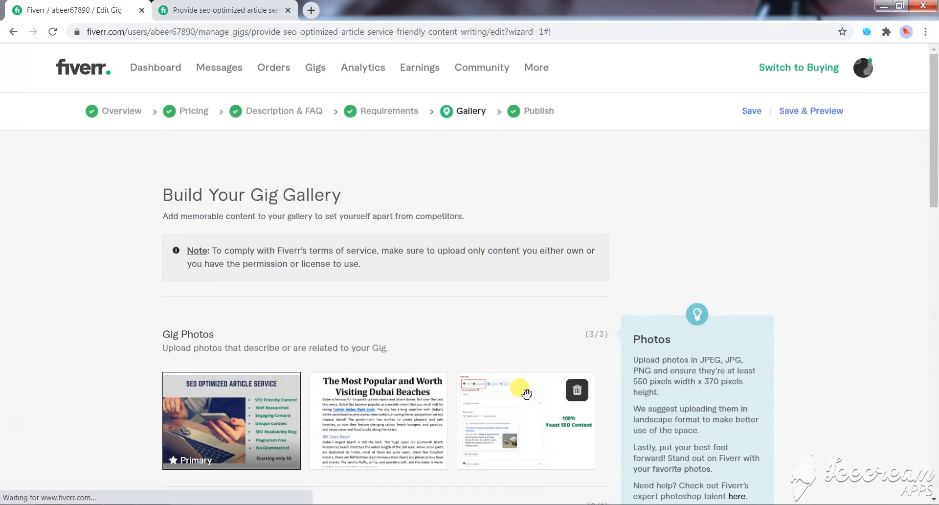
# - Save the gallery stage with its three existing photos and continue to the publish stage
pyautogui.scroll(-6, 680, 426)
pyautogui.scroll(-5, 680, 425)
pyautogui.click(570, 325)
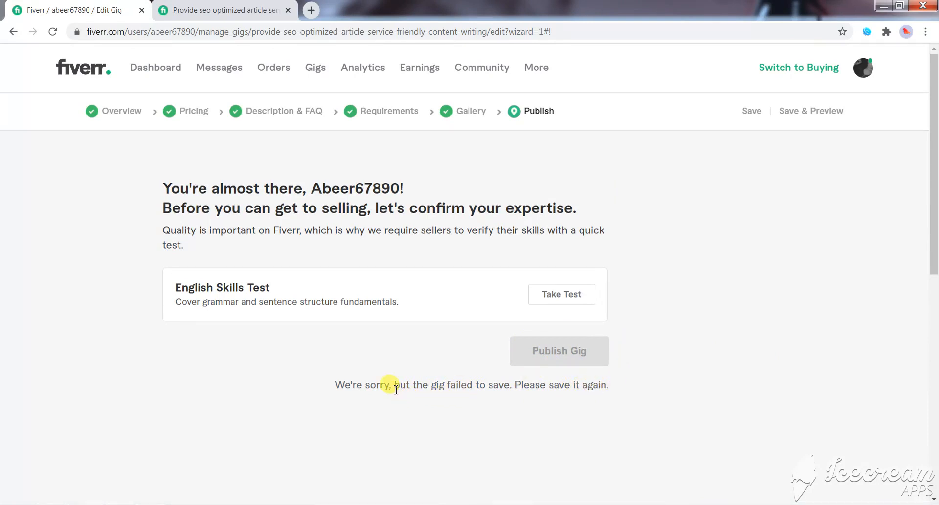
# - Read the save message below the publish option and the English Skills Test requirement
pyautogui.moveTo(396, 389); pyautogui.dragTo(508, 389)
pyautogui.click(508, 388)
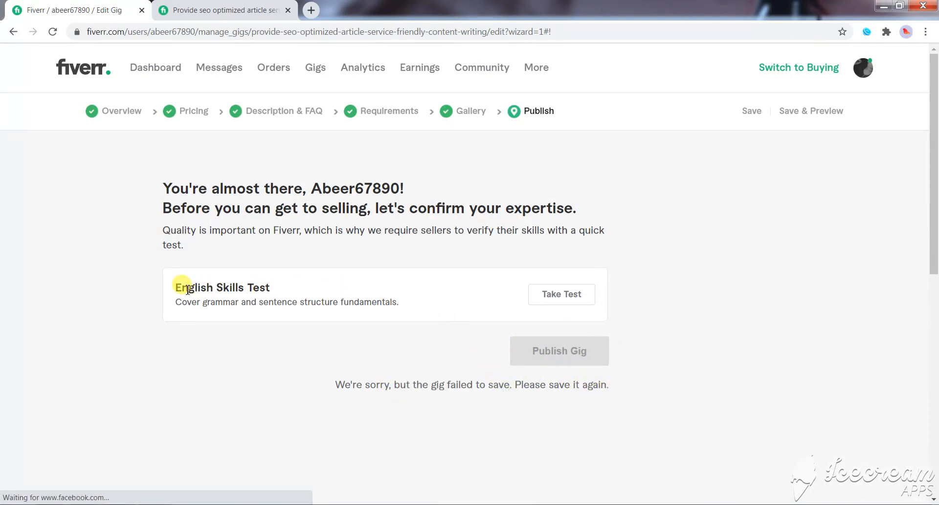
pyautogui.moveTo(182, 288); pyautogui.dragTo(244, 289)
pyautogui.click(698, 303)
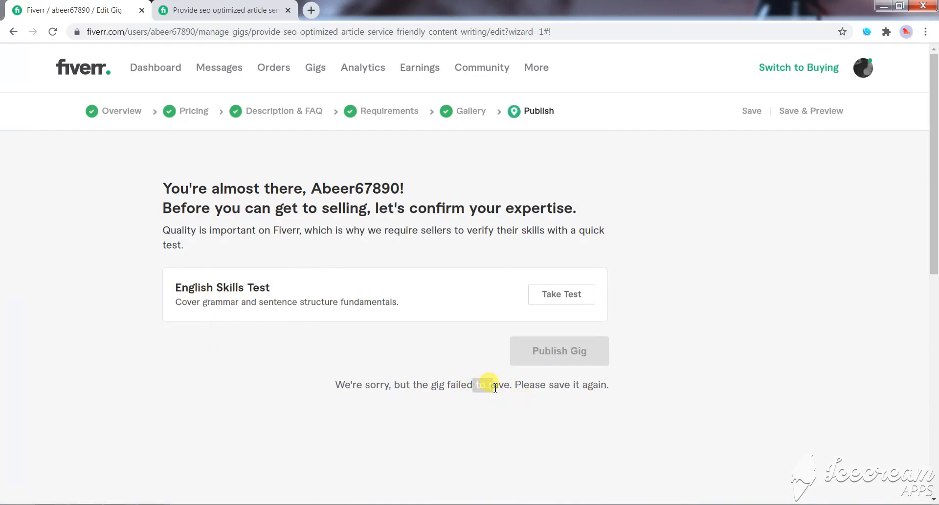
pyautogui.click(723, 157)
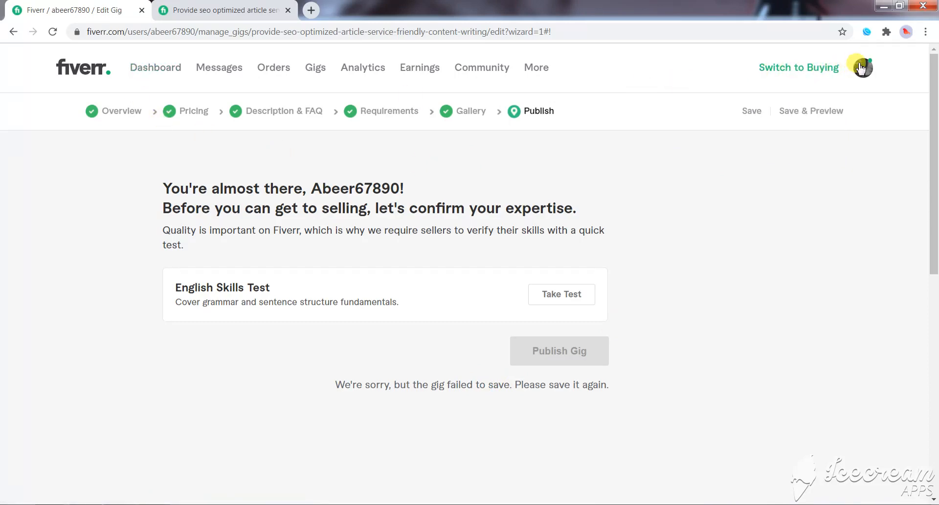
# - Go to the seller profile page and open the draft gig "I will provide SEO optimized article for your website" in a new tab
pyautogui.click(862, 67)
pyautogui.click(777, 102)
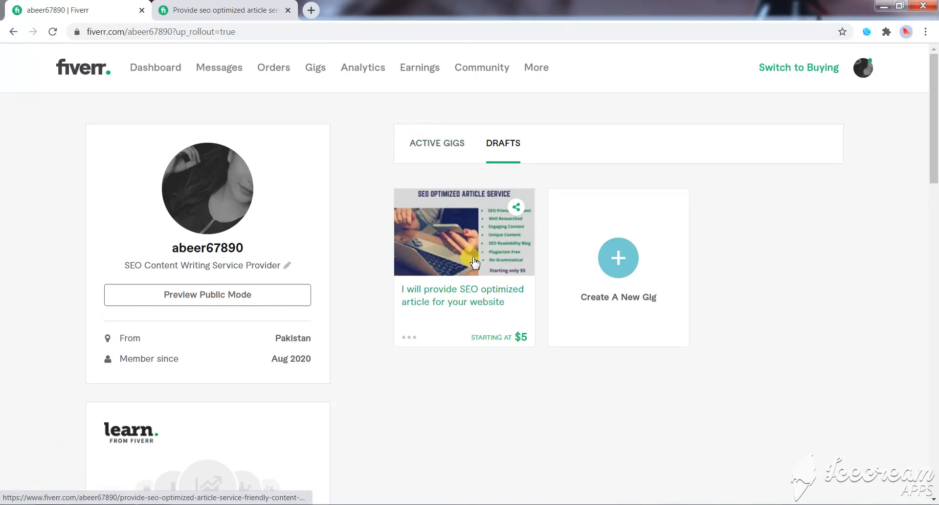
pyautogui.middleClick(495, 302)
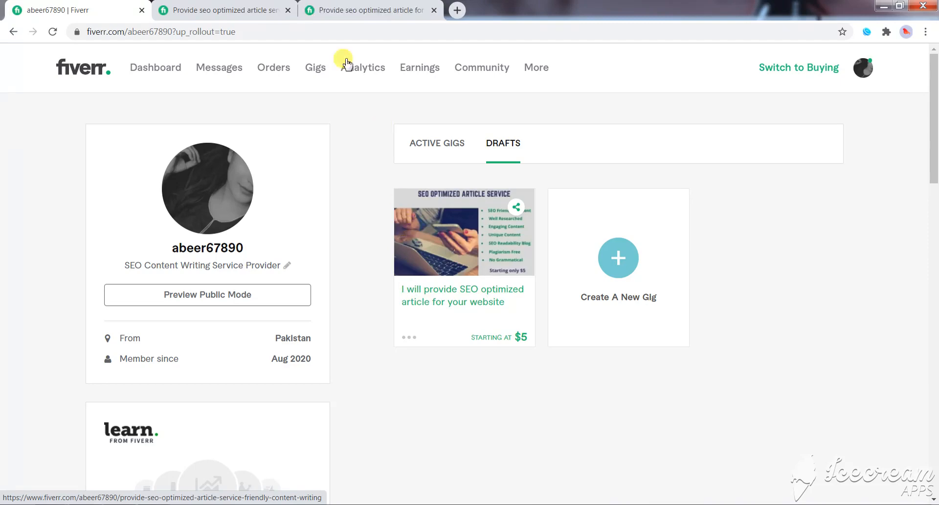
# - Return to the earlier gig preview tab and browse its gallery through the Dubai beaches article sample to the Yoast SEO image
pyautogui.click(241, 8)
pyautogui.scroll(-2, 381, 239)
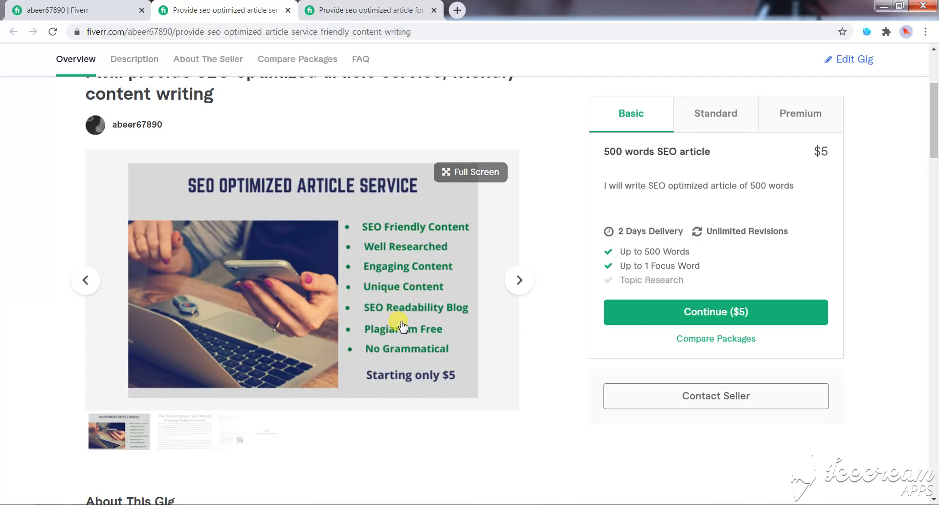
pyautogui.scroll(-1, 499, 326)
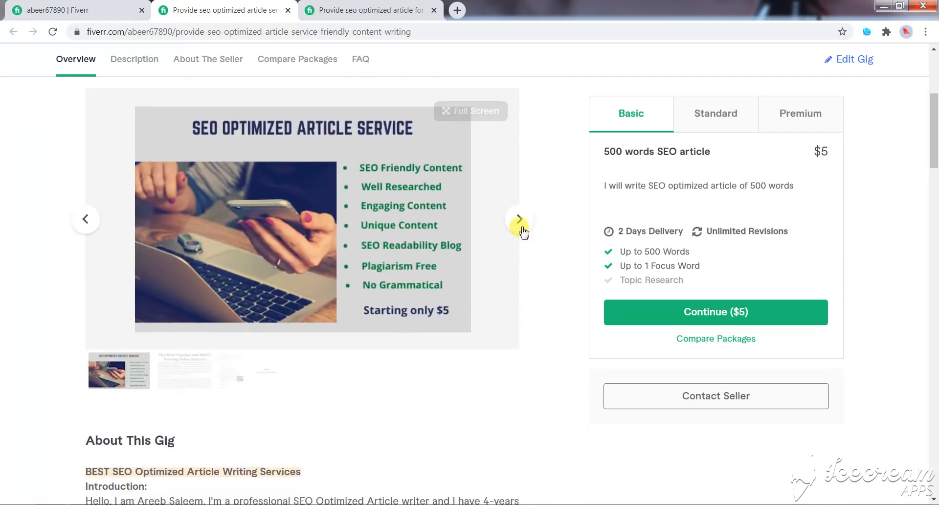
pyautogui.click(519, 226)
pyautogui.scroll(1, 337, 334)
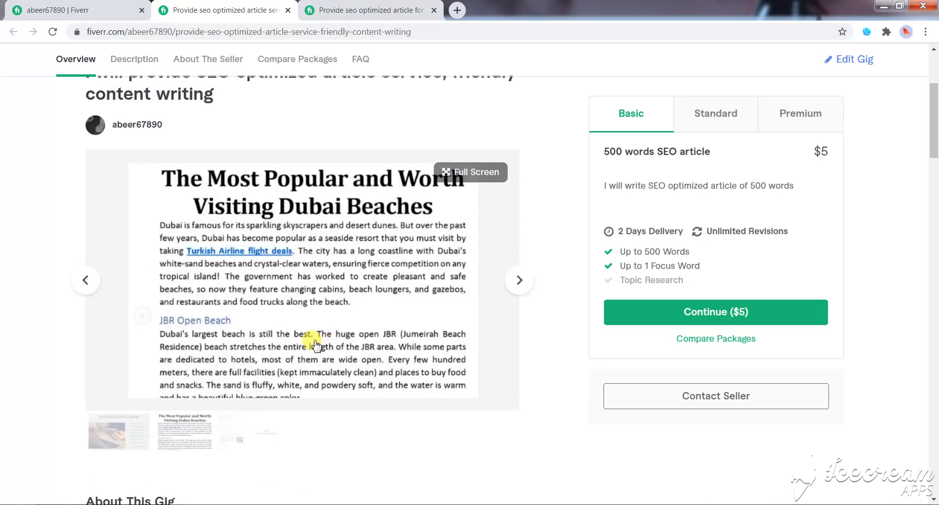
pyautogui.click(523, 282)
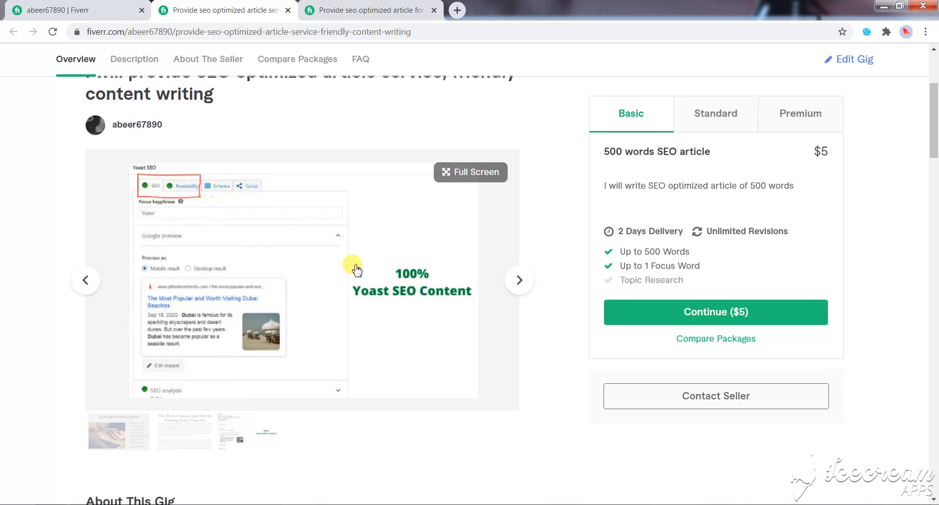
# - Review the gig's About This Gig description, from its introduction and service lists to the topic, language, tone and article type details
pyautogui.scroll(-1, 308, 295)
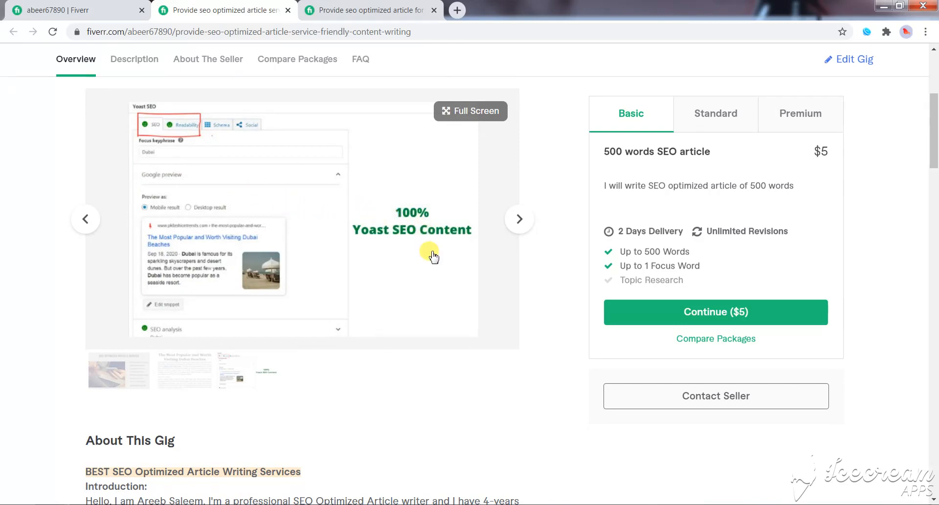
pyautogui.scroll(-4, 430, 252)
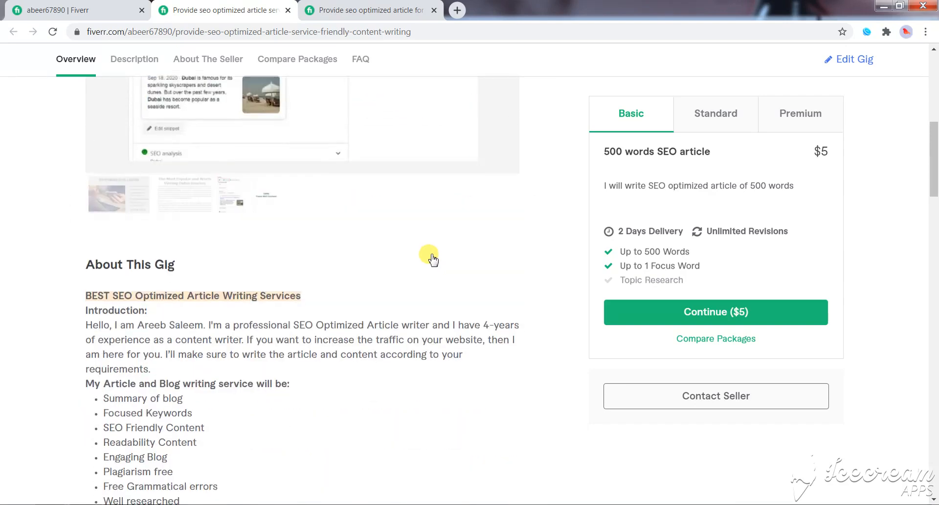
pyautogui.scroll(-1, 288, 338)
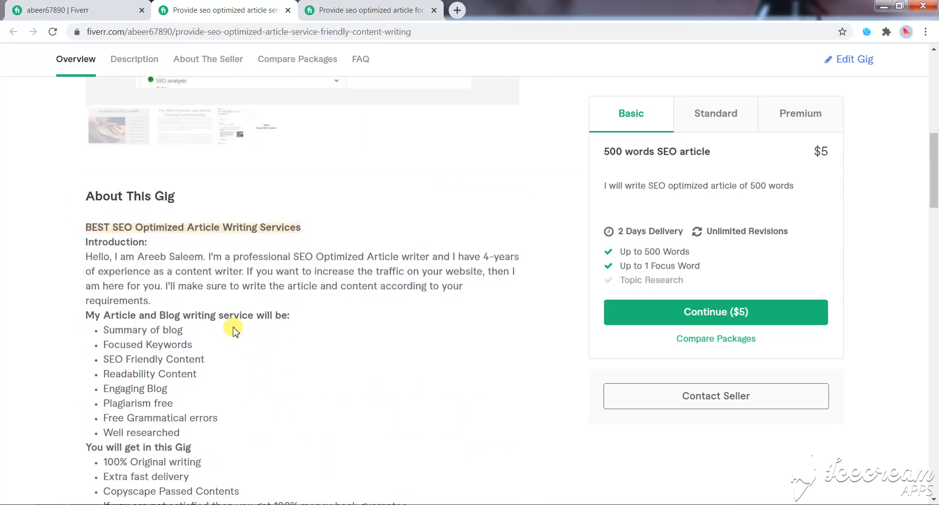
pyautogui.scroll(-2, 209, 248)
pyautogui.scroll(1, 104, 169)
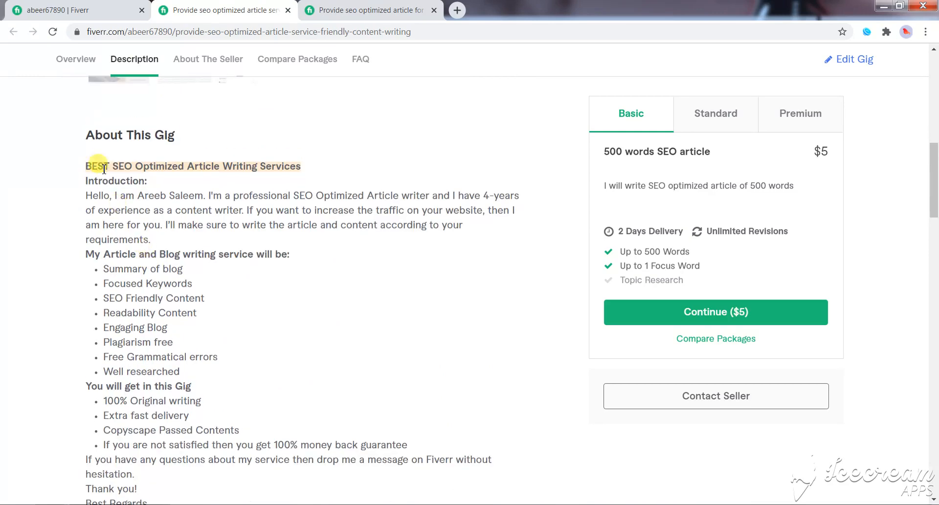
pyautogui.scroll(-3, 210, 215)
pyautogui.scroll(3, 195, 207)
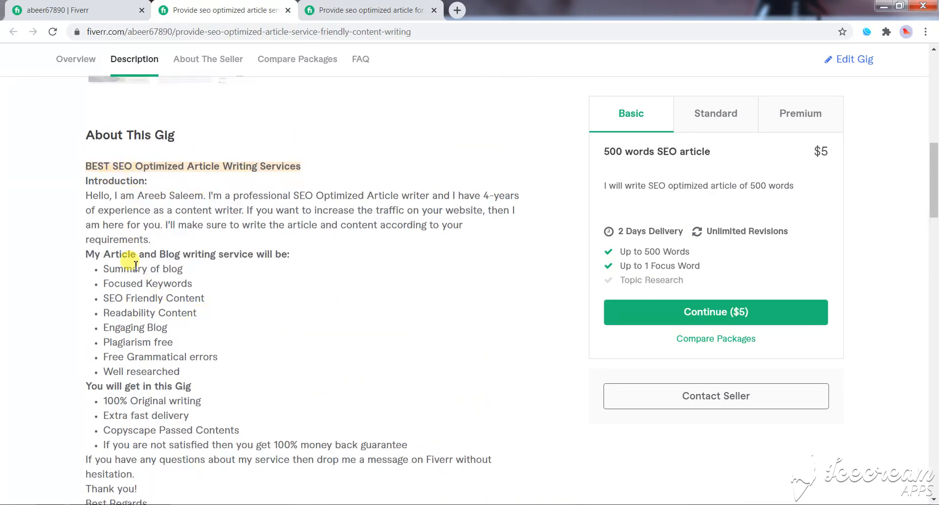
pyautogui.scroll(-1, 111, 345)
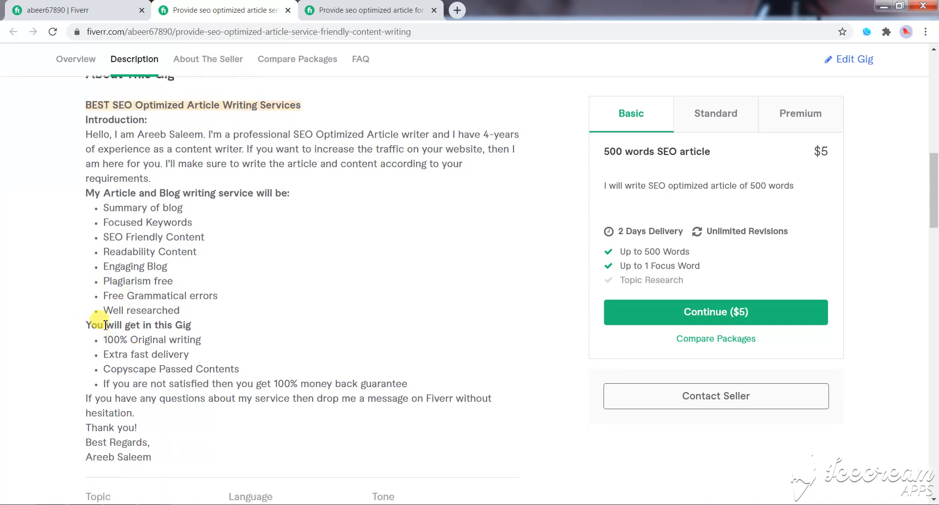
pyautogui.scroll(-3, 210, 289)
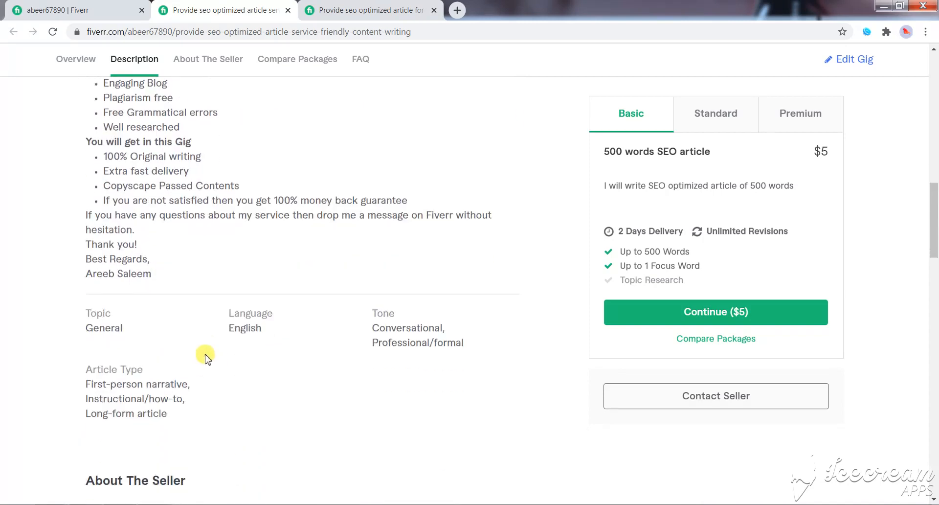
pyautogui.scroll(-1, 264, 335)
pyautogui.scroll(-1, 264, 334)
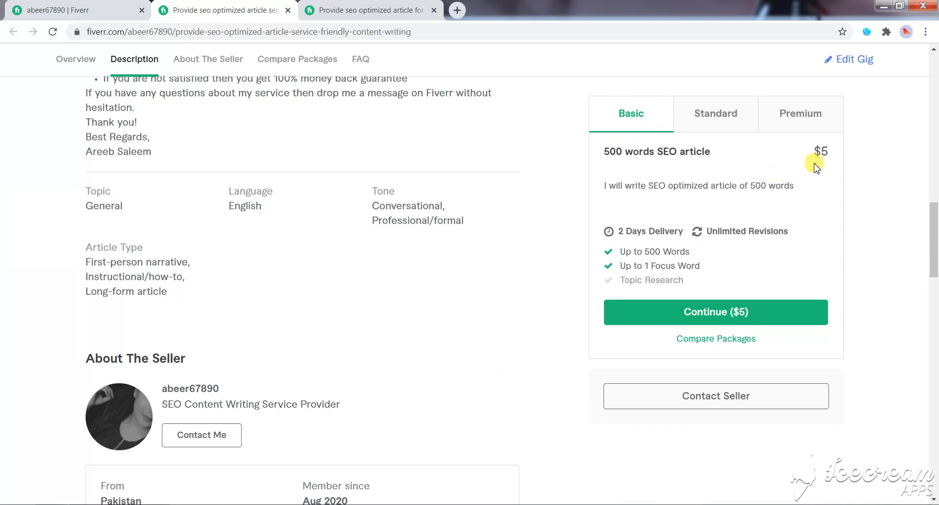
# - View the Standard and Premium packages, checking the title, delivery time, word count, focus words and topic research
pyautogui.click(713, 125)
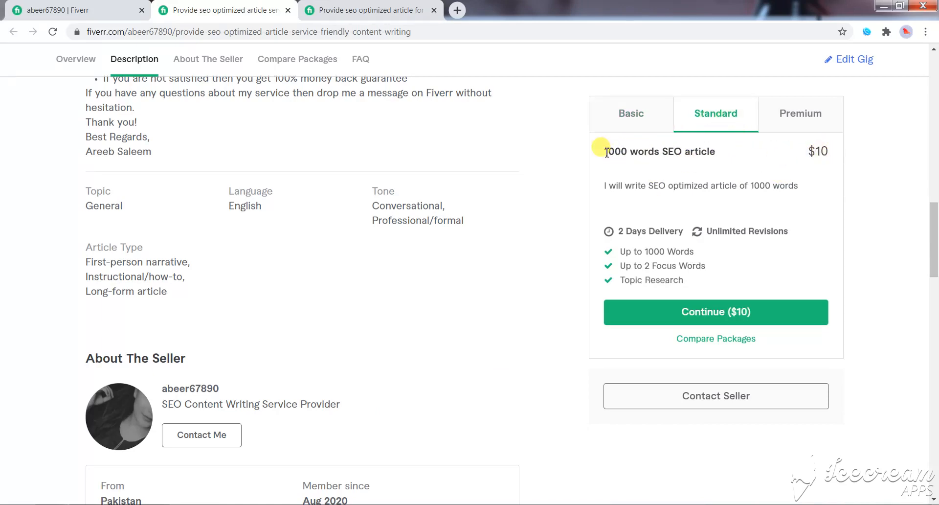
pyautogui.moveTo(606, 153); pyautogui.dragTo(683, 152)
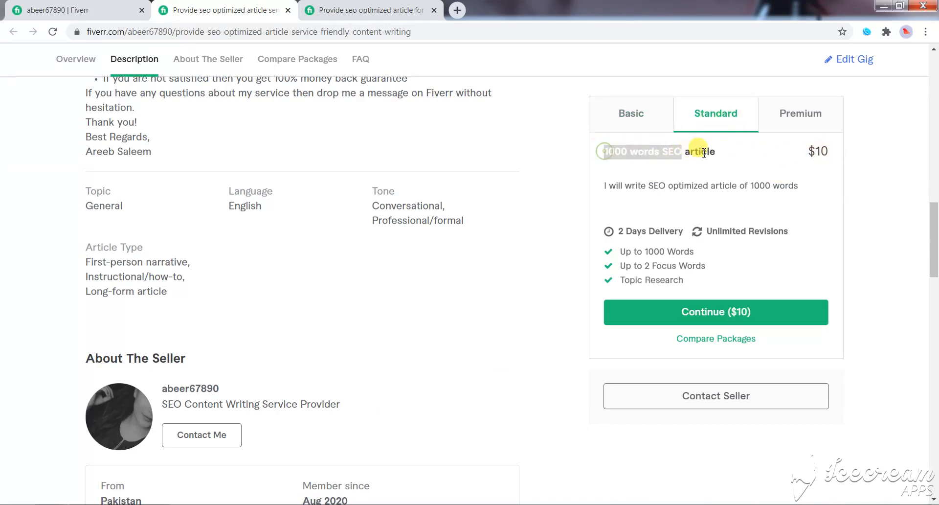
pyautogui.click(797, 128)
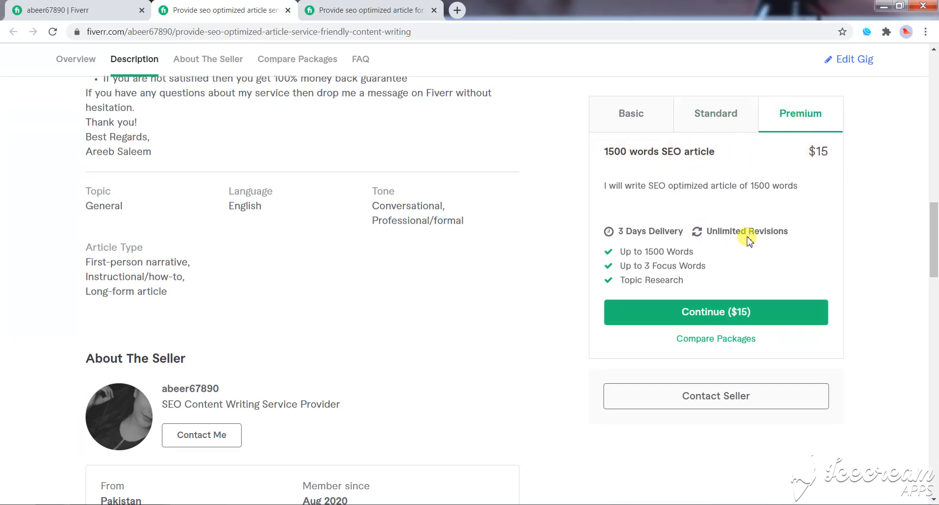
pyautogui.scroll(-1, 747, 240)
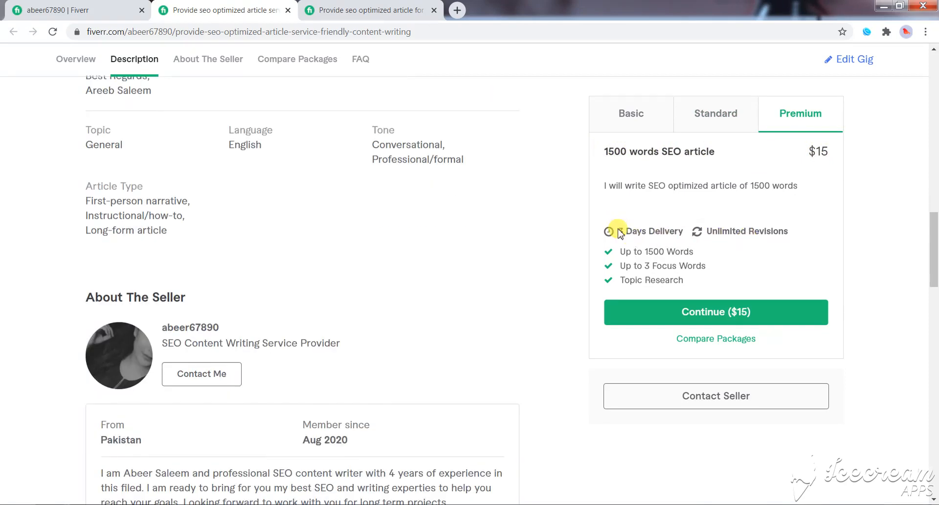
pyautogui.moveTo(619, 231); pyautogui.dragTo(657, 236)
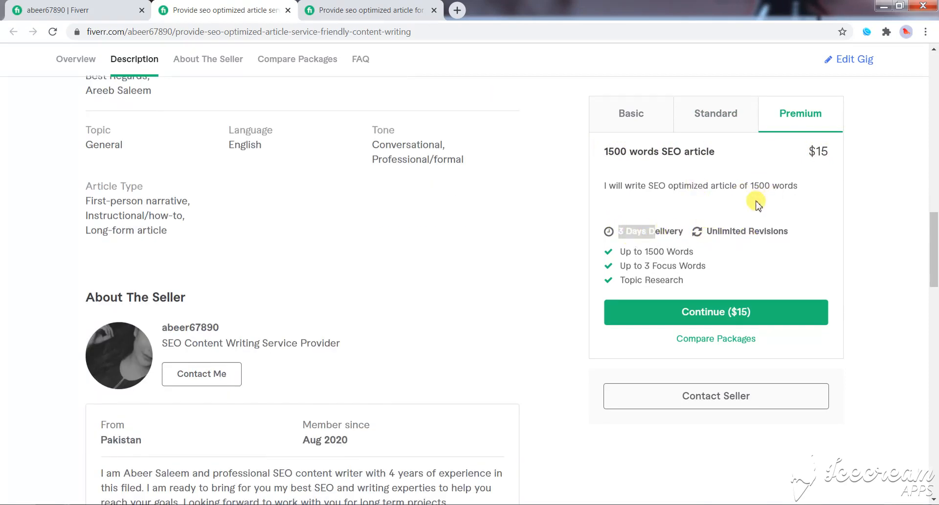
pyautogui.moveTo(636, 254); pyautogui.dragTo(710, 265)
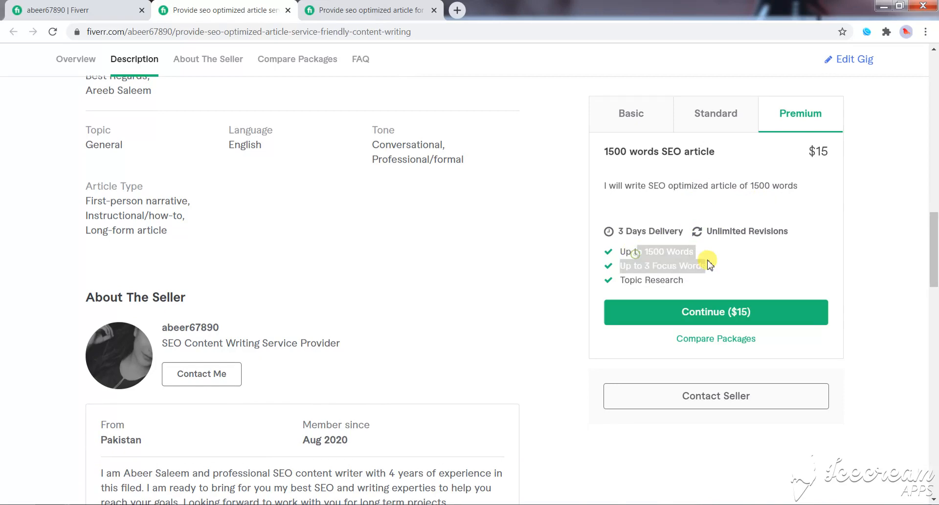
pyautogui.click(650, 280)
# - Read the About The Seller section, including the country, membership date and profile description
pyautogui.scroll(-2, 646, 274)
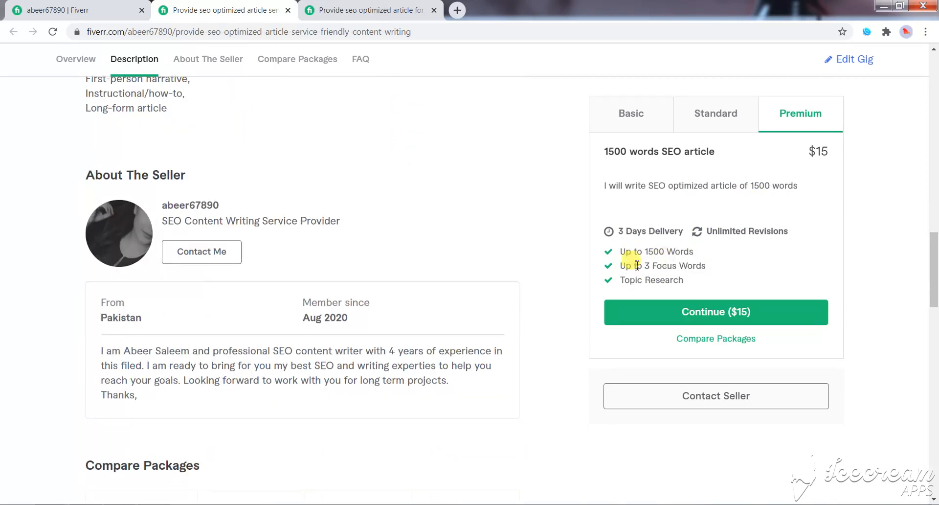
pyautogui.scroll(-1, 377, 289)
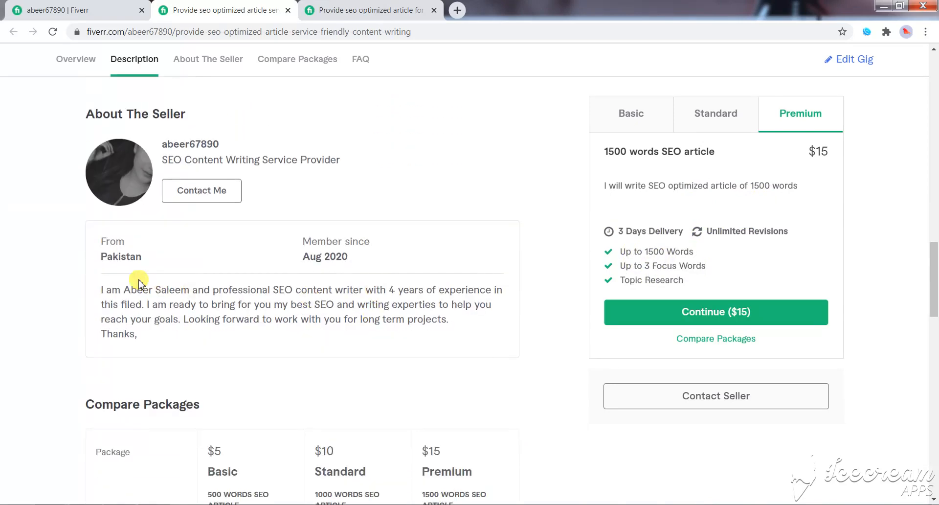
pyautogui.moveTo(109, 257); pyautogui.dragTo(302, 267)
pyautogui.click(369, 273)
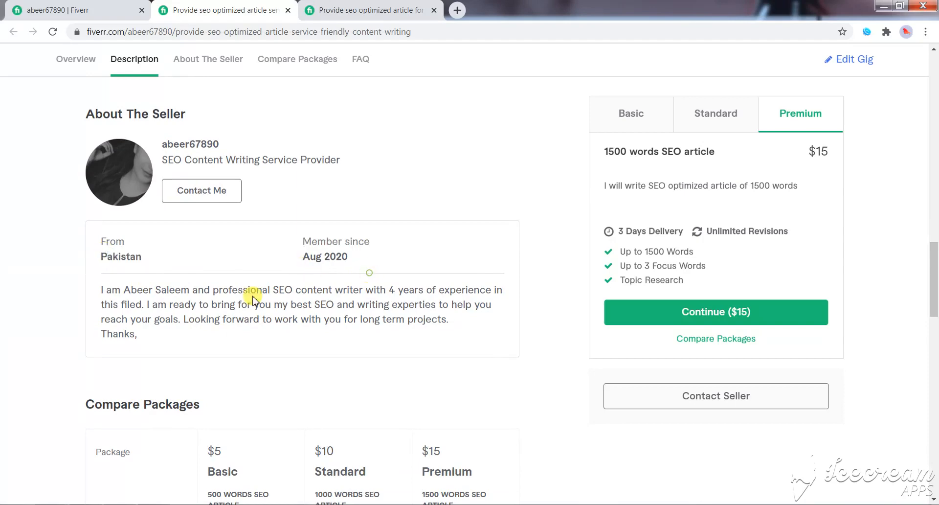
pyautogui.click(238, 296)
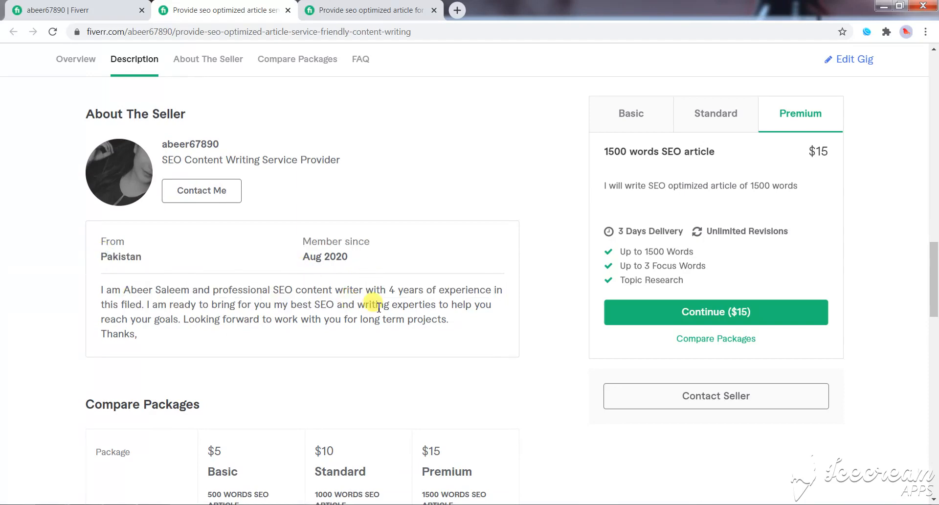
# - Examine the Compare Packages table, the FAQ questions and the related tags of the gig
pyautogui.scroll(-4, 392, 306)
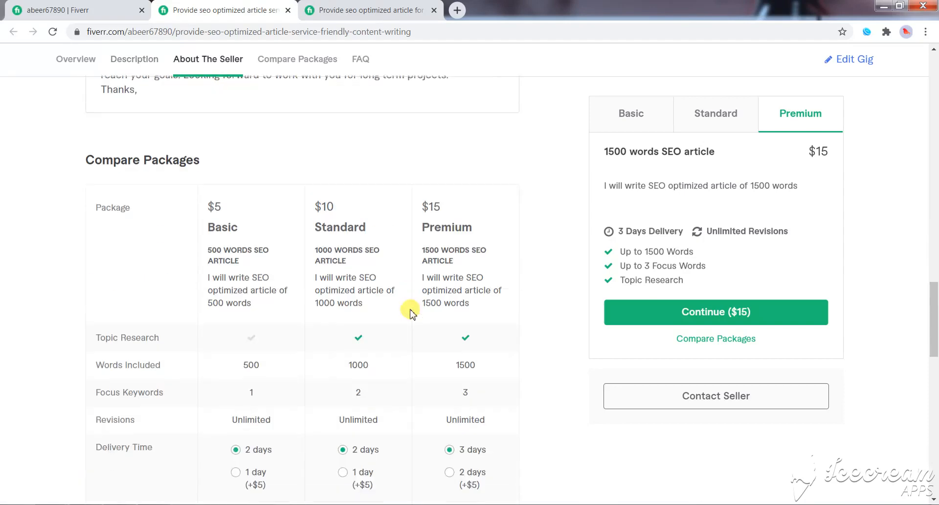
pyautogui.scroll(-1, 195, 260)
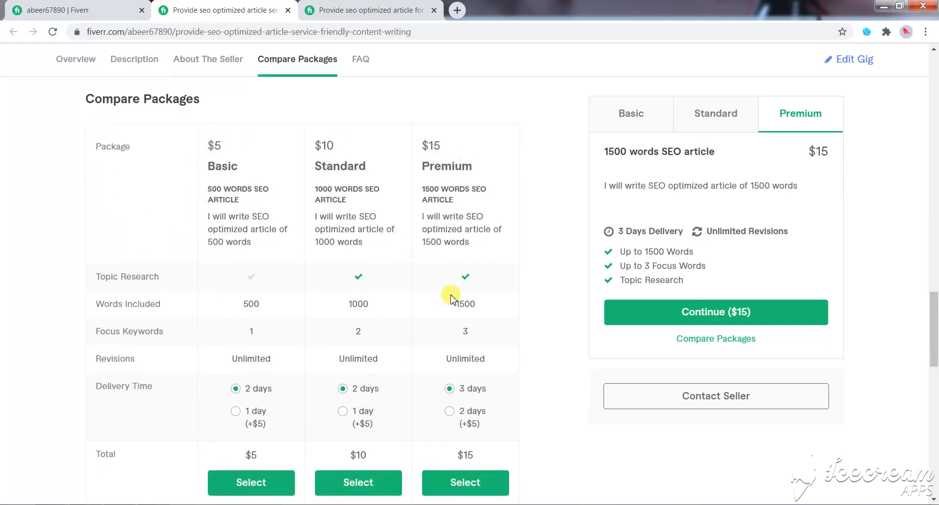
pyautogui.scroll(-1, 400, 311)
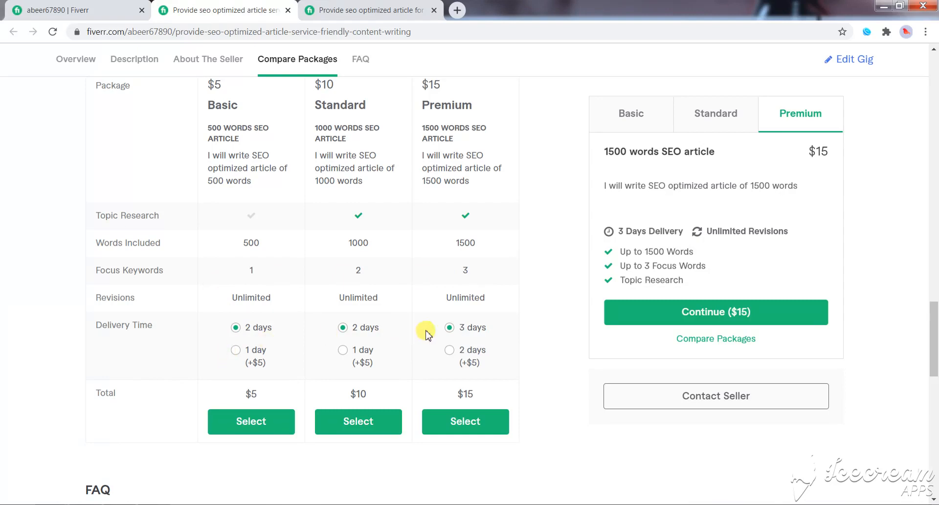
pyautogui.scroll(-1, 447, 352)
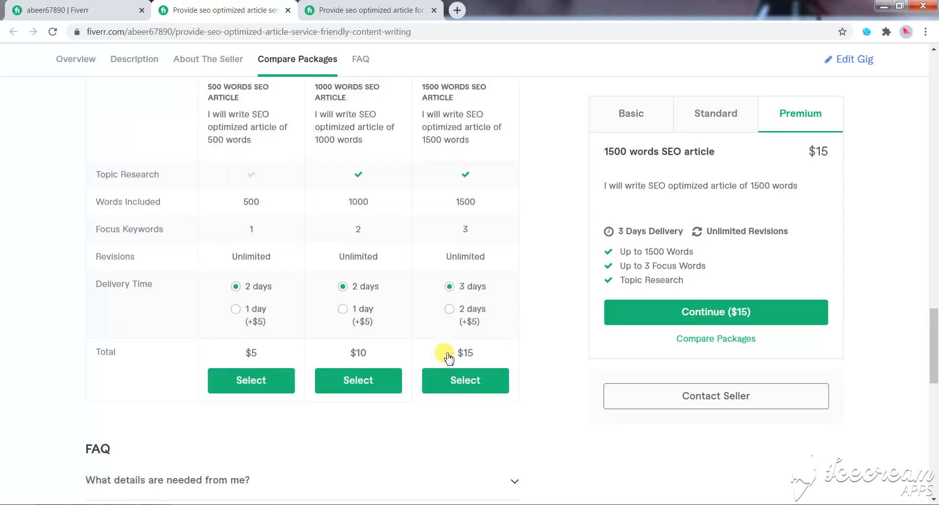
pyautogui.scroll(-3, 299, 382)
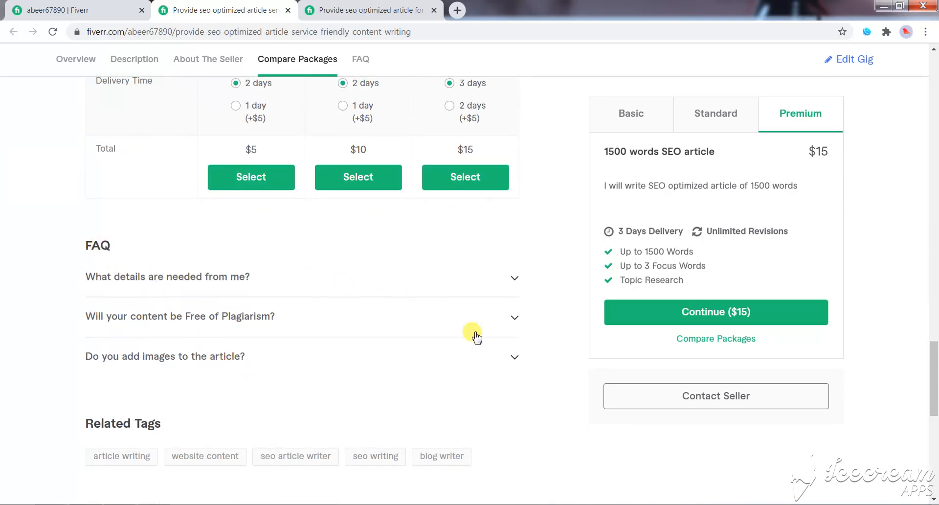
pyautogui.scroll(-2, 473, 337)
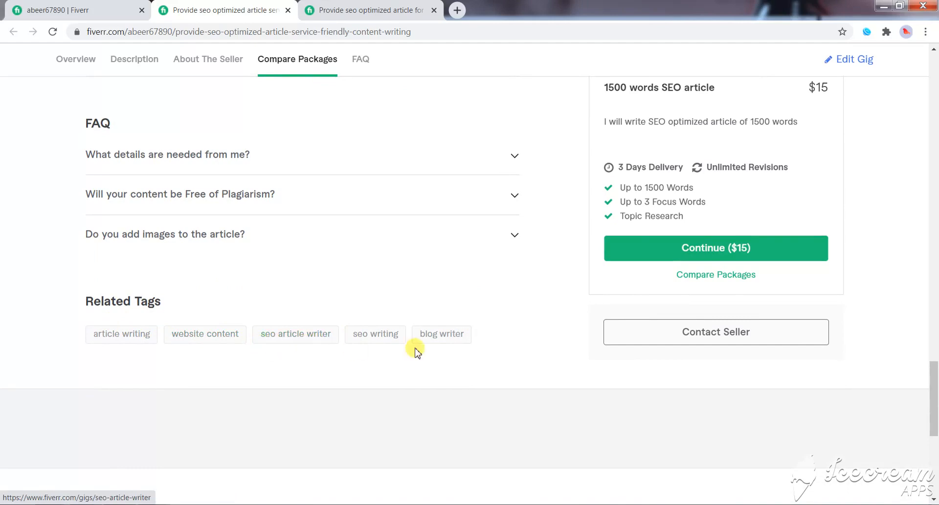
# - Switch the account to buying mode and bring up the service search on the marketplace home page
pyautogui.scroll(15, 521, 345)
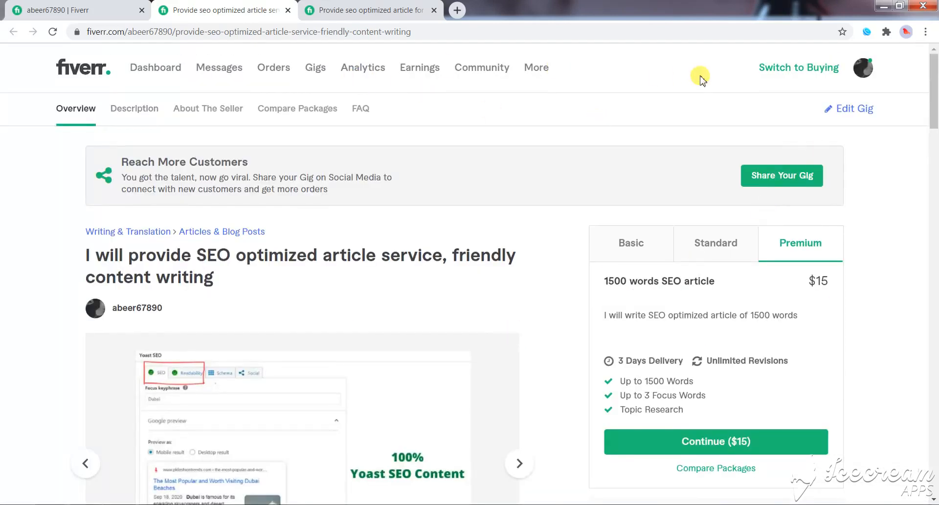
pyautogui.click(764, 70)
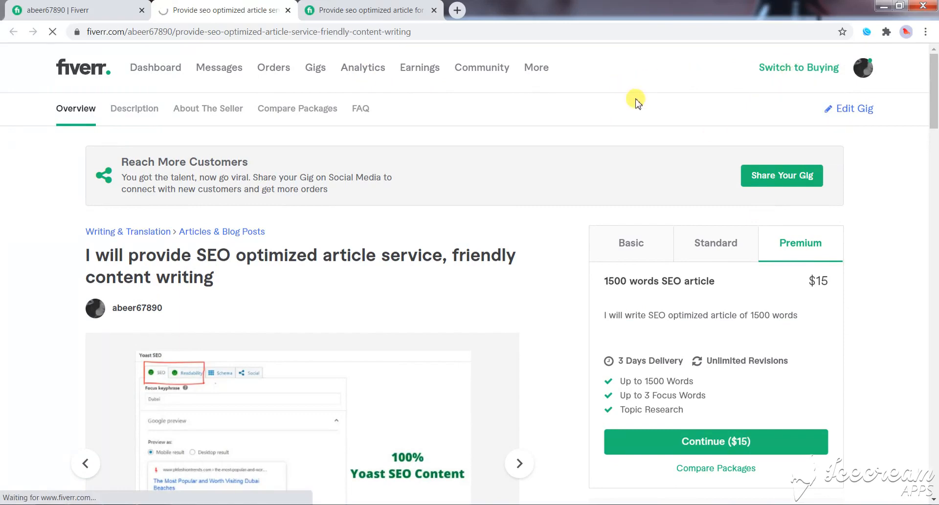
pyautogui.click(350, 10)
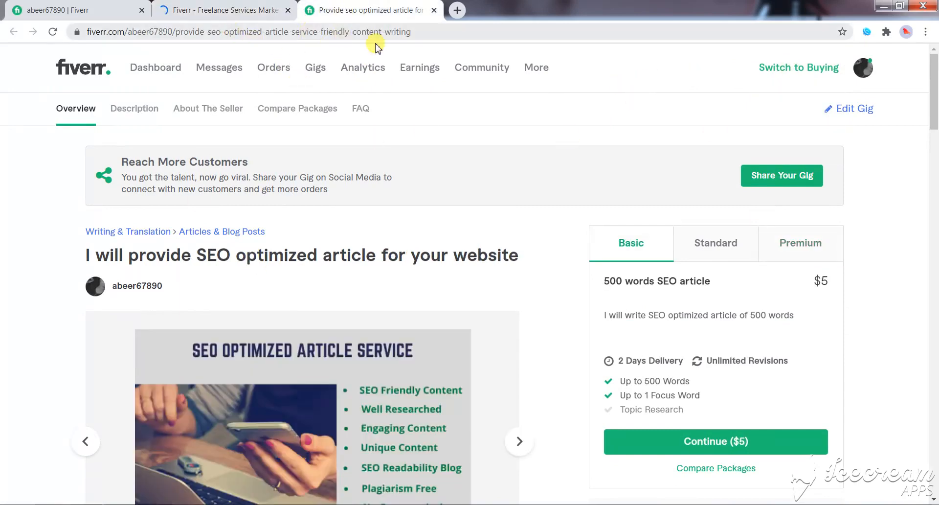
pyautogui.click(240, 10)
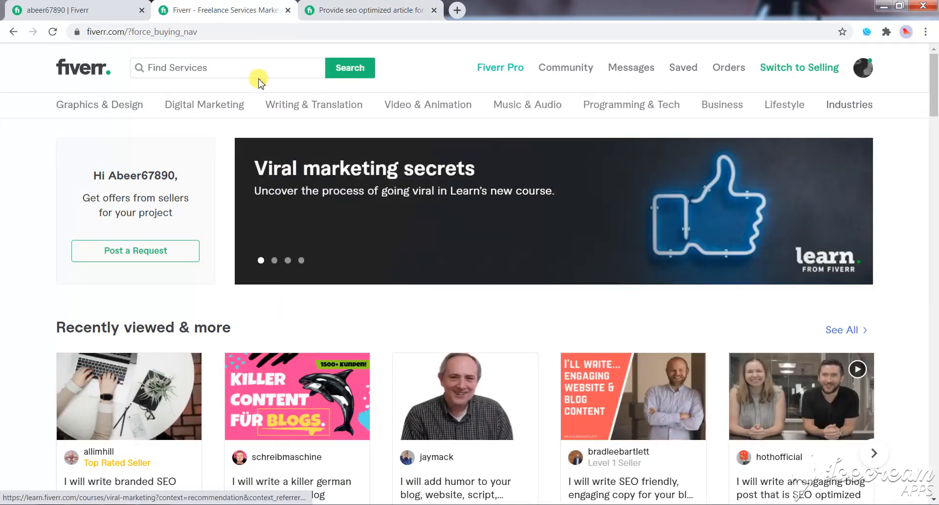
pyautogui.click(261, 71)
# - Search services for the phrase "SEO optimized article" taken from the draft gig's title and check the number of available services
pyautogui.click(385, 7)
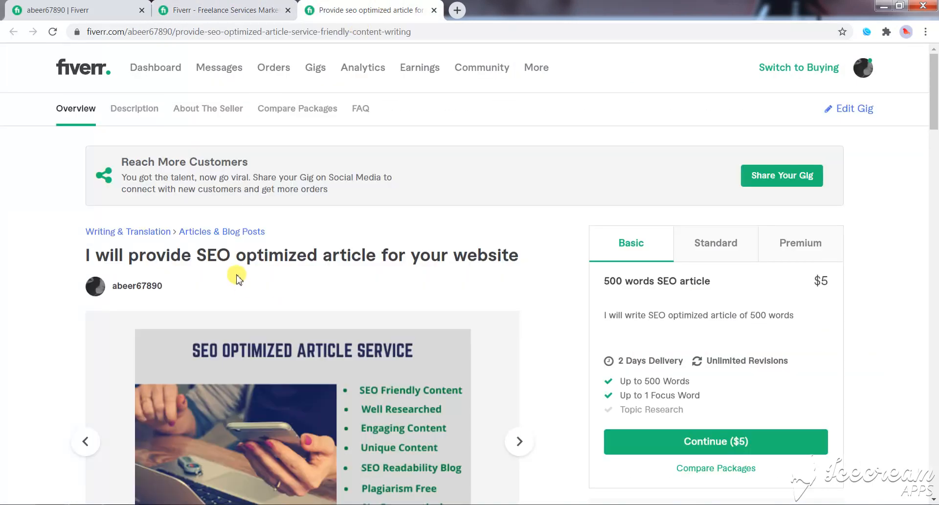
pyautogui.moveTo(195, 251); pyautogui.dragTo(370, 257)
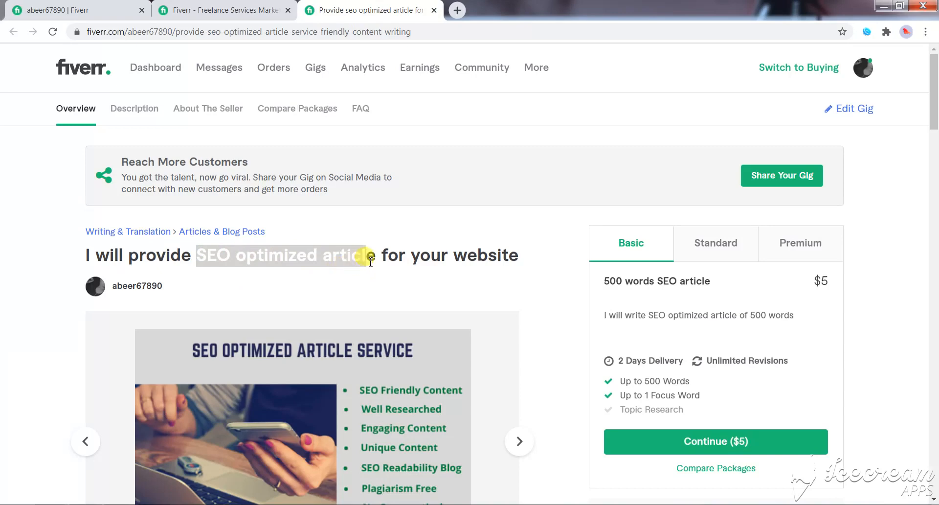
pyautogui.click(268, 14)
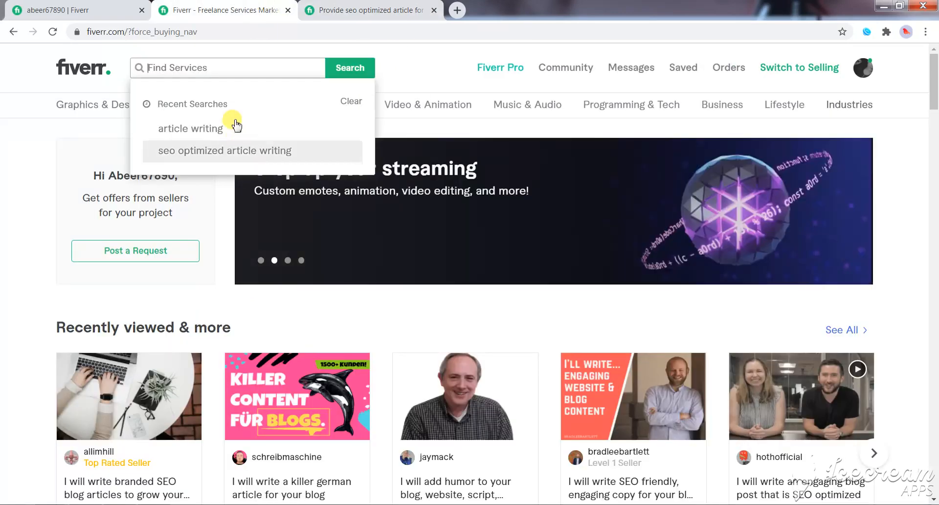
pyautogui.write('SEO optimized article')
pyautogui.click(337, 73)
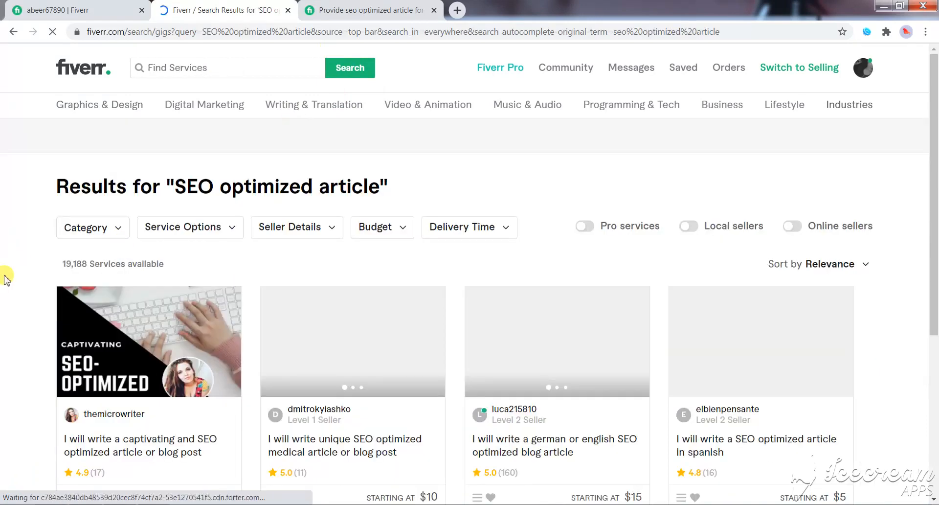
pyautogui.moveTo(63, 265); pyautogui.dragTo(169, 269)
# - Search services for the phrase "SEO optimized article service" and check the number of available services
pyautogui.click(253, 67)
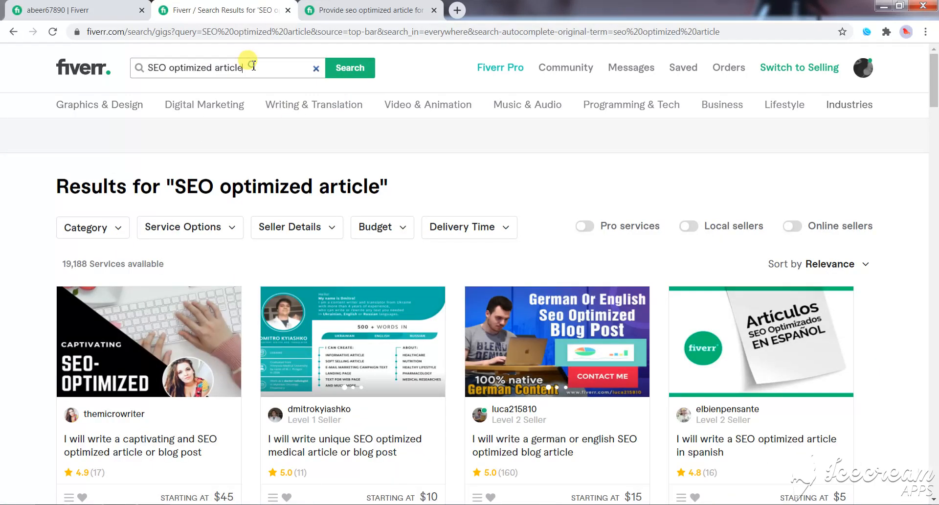
pyautogui.write('se')
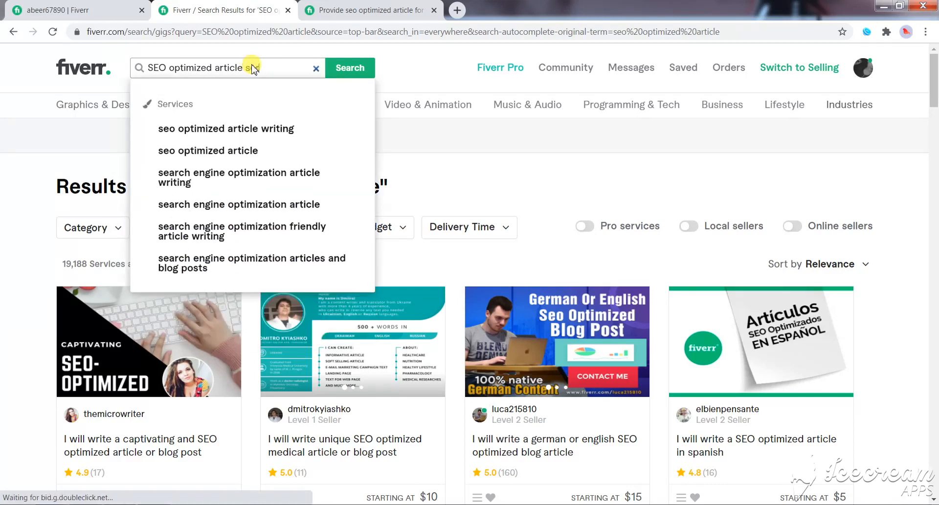
pyautogui.write('rvice')
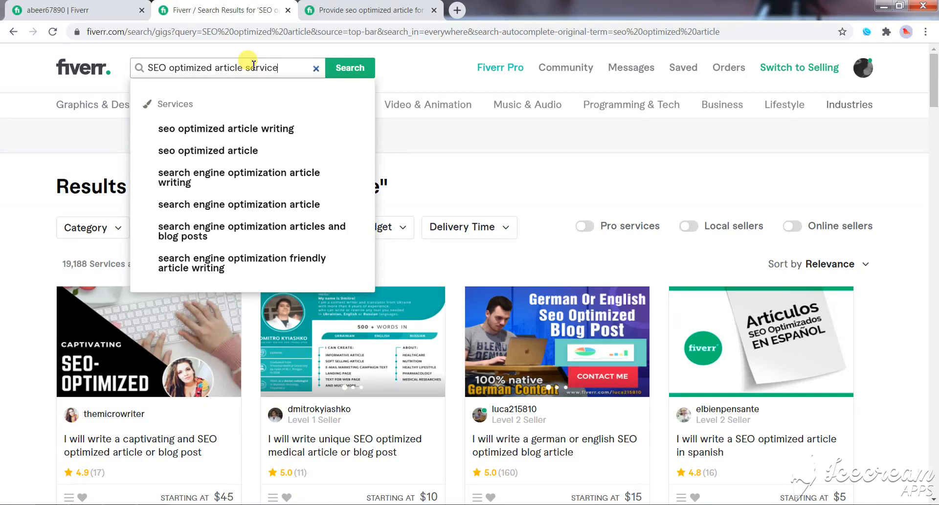
pyautogui.press('Return')
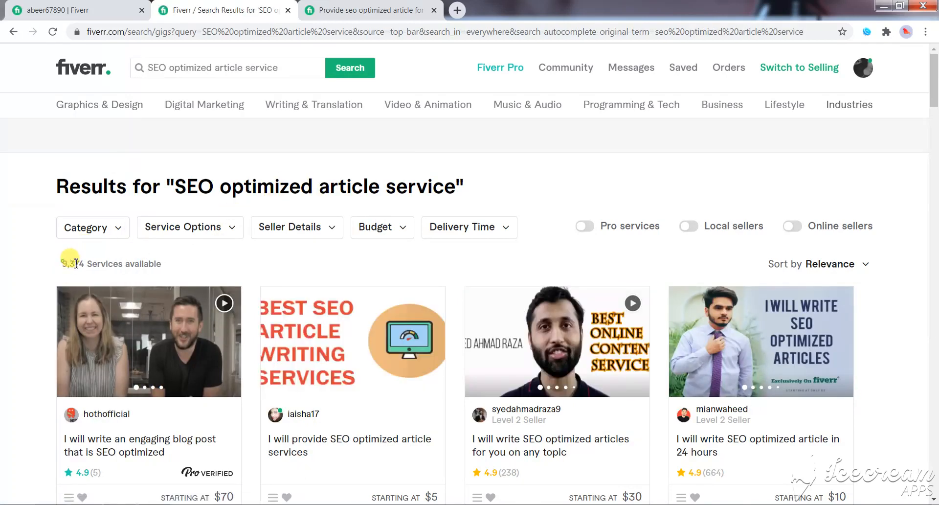
pyautogui.moveTo(65, 264); pyautogui.dragTo(126, 265)
pyautogui.click(126, 265)
# - Edit the draft gig and change its title to "I will provide SEO optimized article service for your website"
pyautogui.click(375, 6)
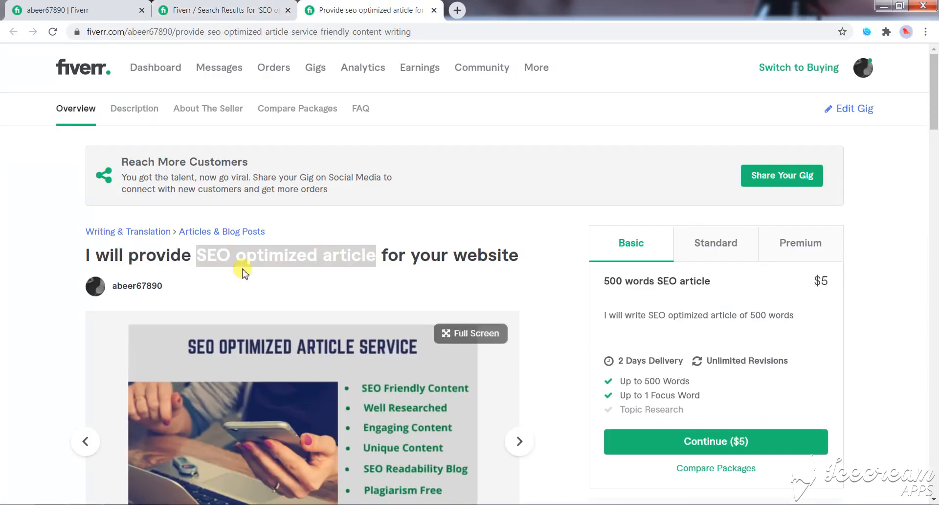
pyautogui.click(849, 108)
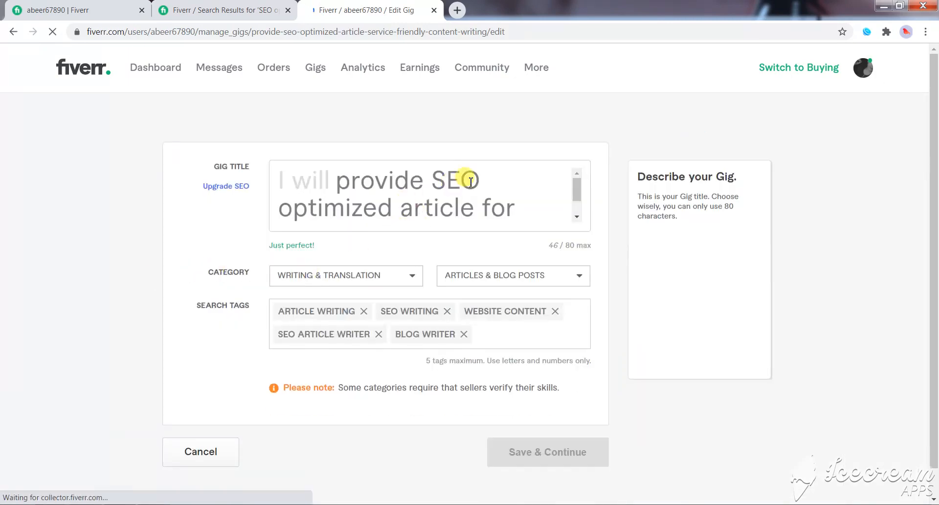
pyautogui.click(475, 244)
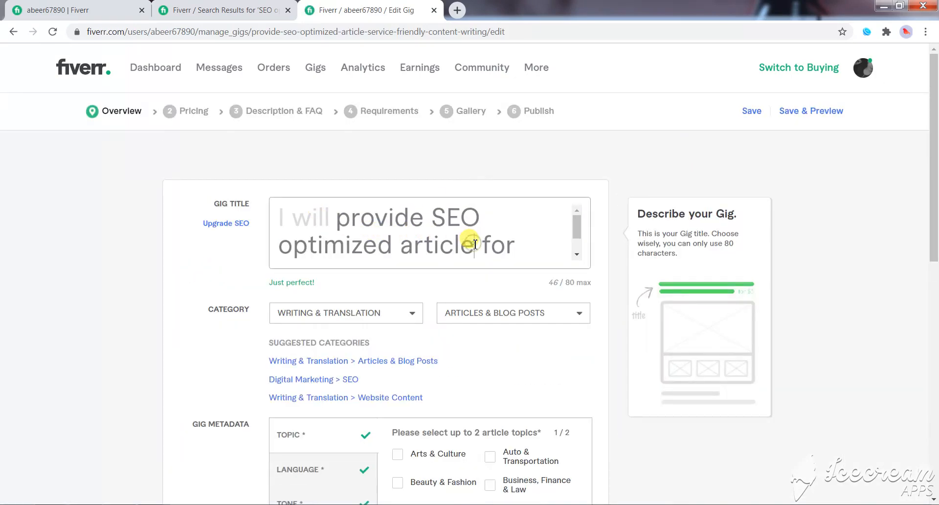
pyautogui.write('ser')
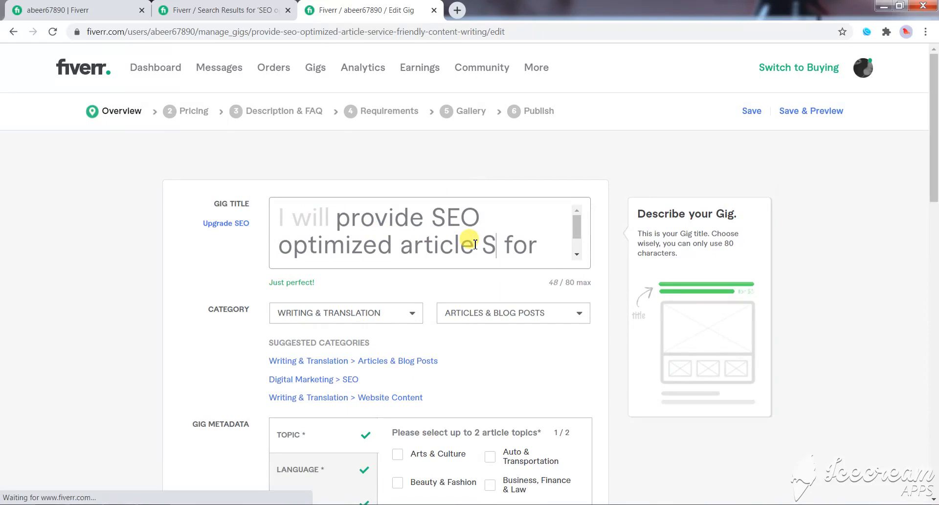
pyautogui.write('vice')
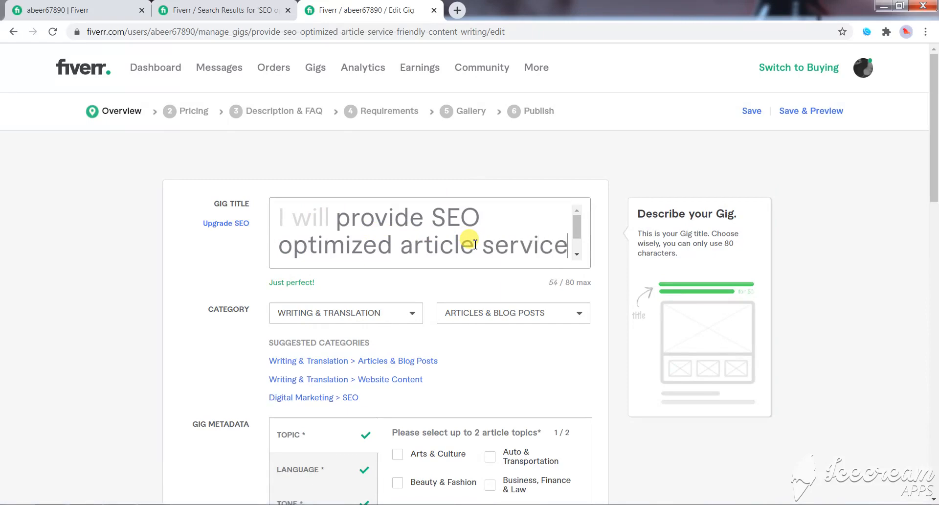
pyautogui.scroll(-1, 484, 240)
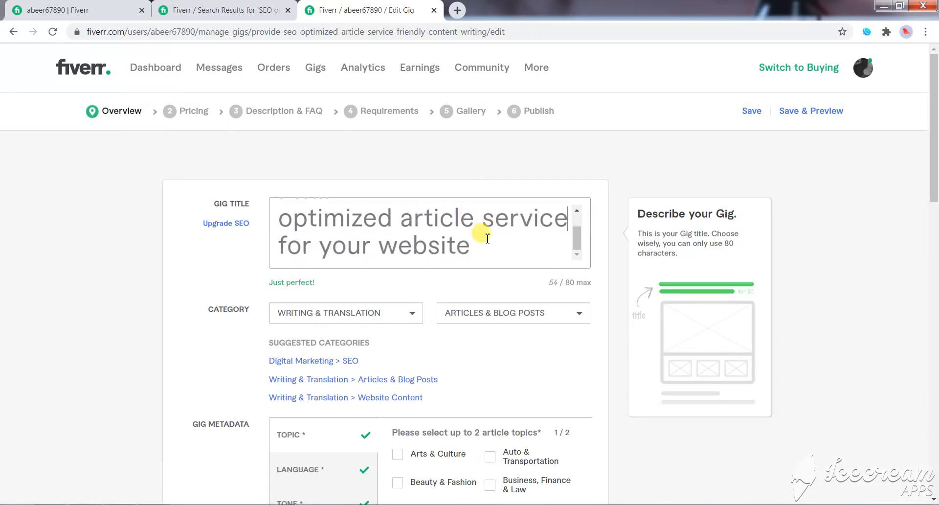
pyautogui.scroll(-5, 471, 254)
pyautogui.scroll(5, 470, 255)
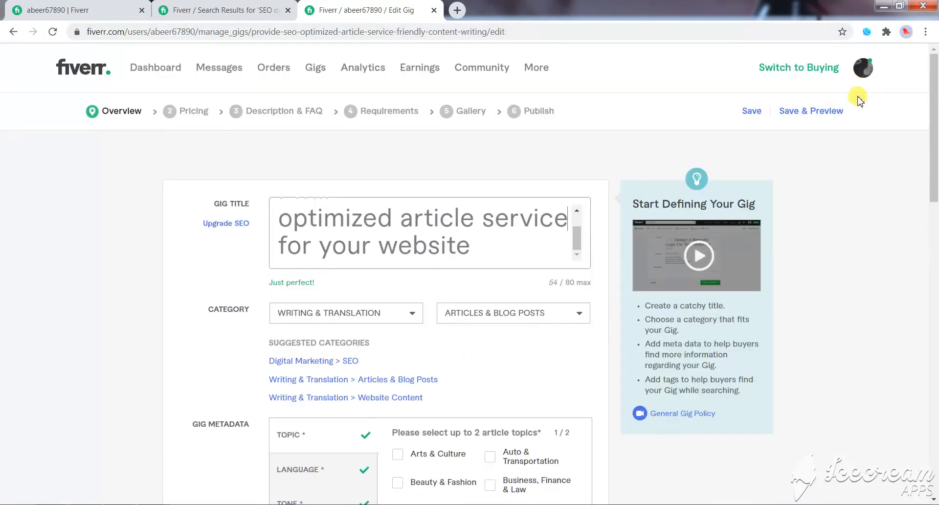
# - Save the edited gig and check its preview page
pyautogui.click(811, 110)
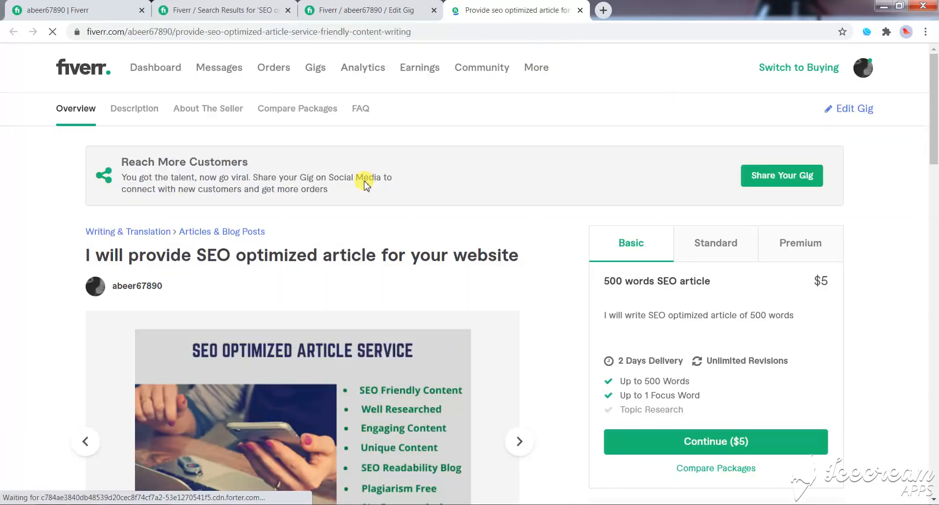
pyautogui.scroll(-5, 523, 301)
pyautogui.scroll(5, 528, 305)
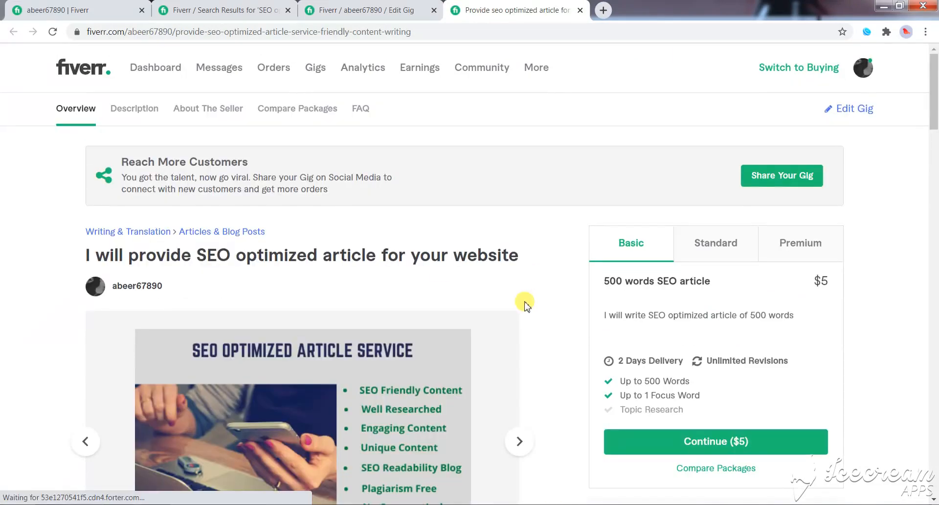
# - Bring up the seller's profile page and review the draft gig, description, languages and linked accounts
pyautogui.moveTo(864, 67)
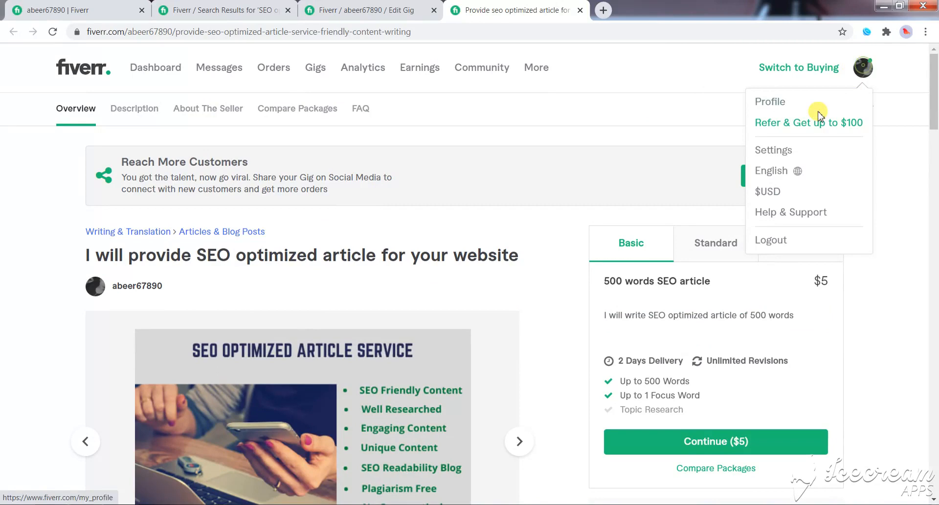
pyautogui.click(772, 101)
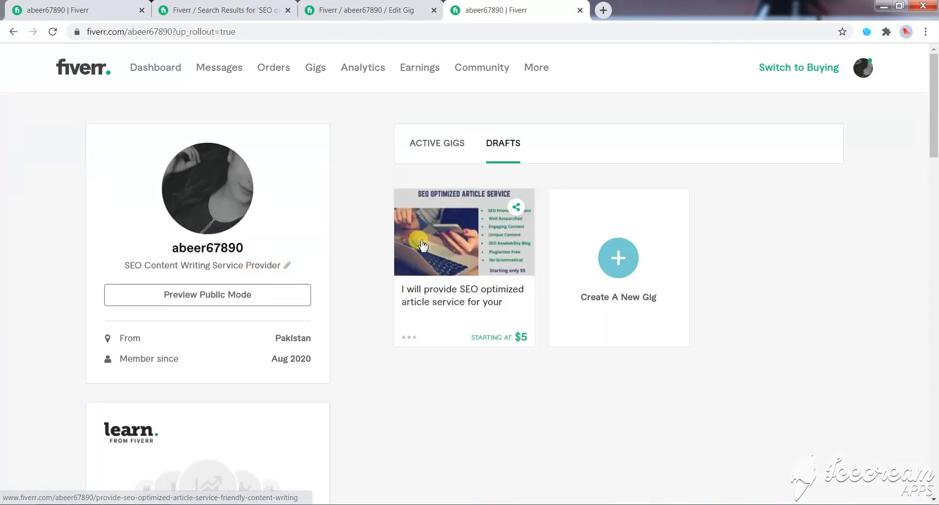
pyautogui.scroll(-3, 218, 298)
pyautogui.scroll(3, 219, 299)
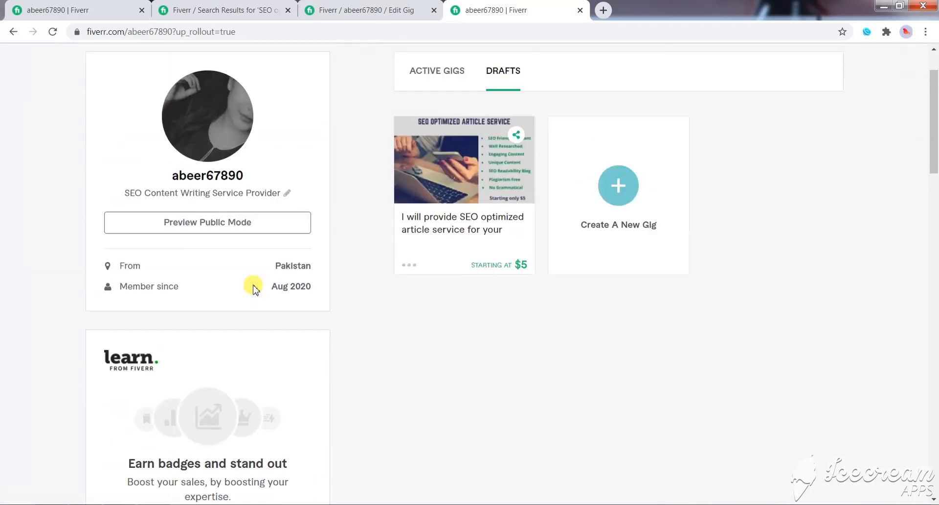
pyautogui.scroll(-4, 306, 310)
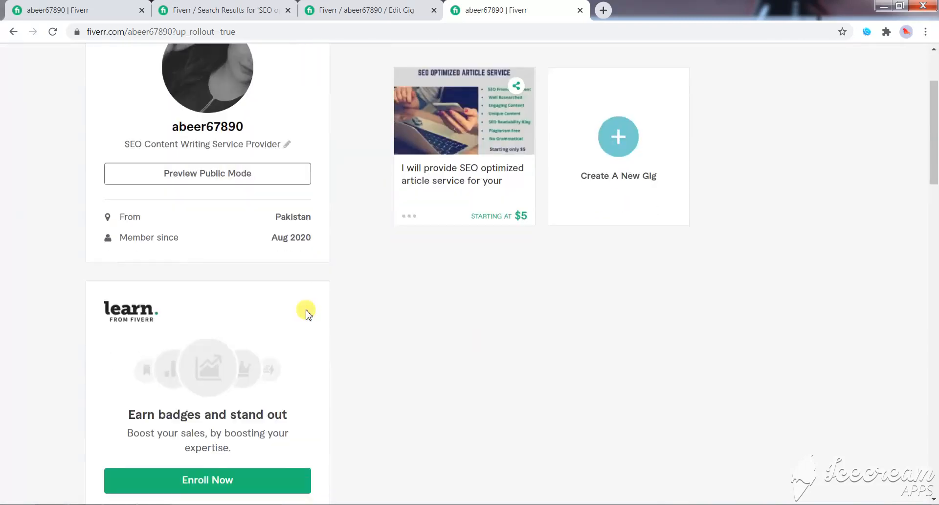
pyautogui.scroll(-5, 355, 348)
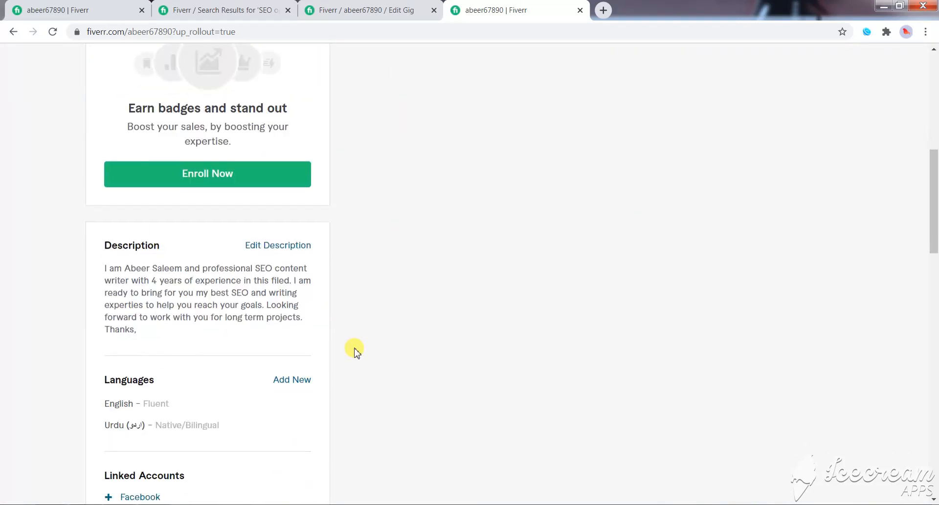
pyautogui.scroll(-3, 264, 313)
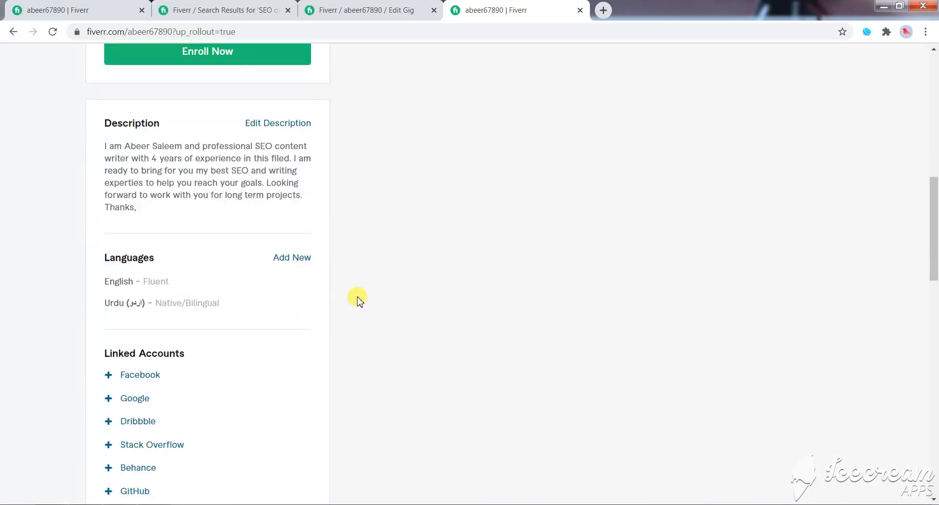
pyautogui.scroll(8, 369, 309)
pyautogui.scroll(2, 369, 307)
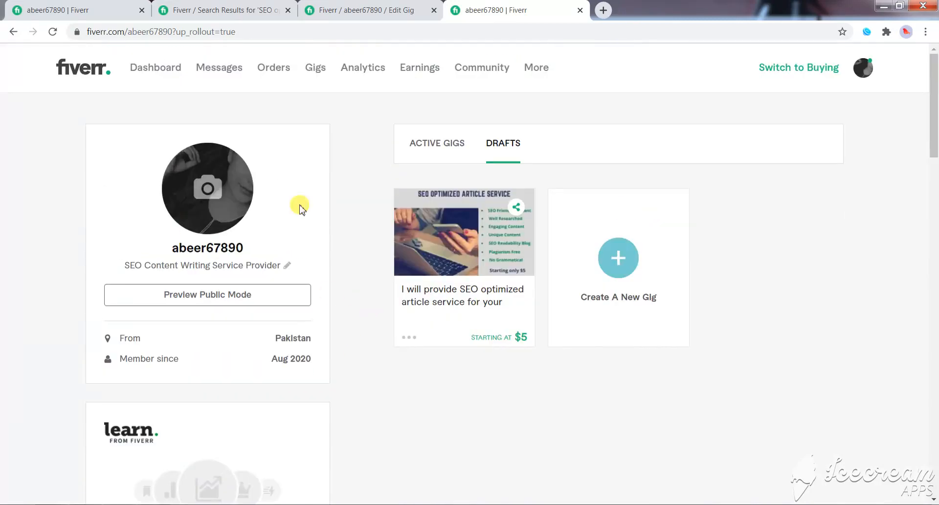
pyautogui.scroll(-4, 646, 408)
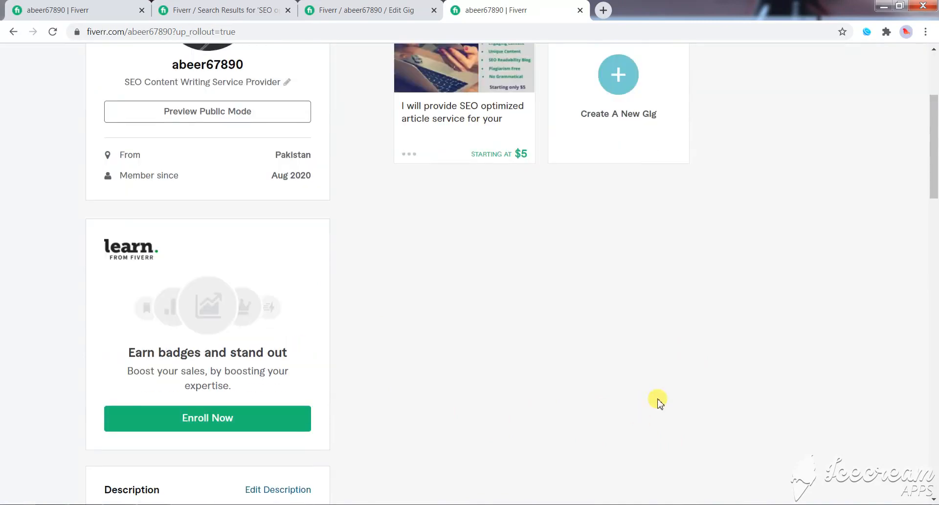